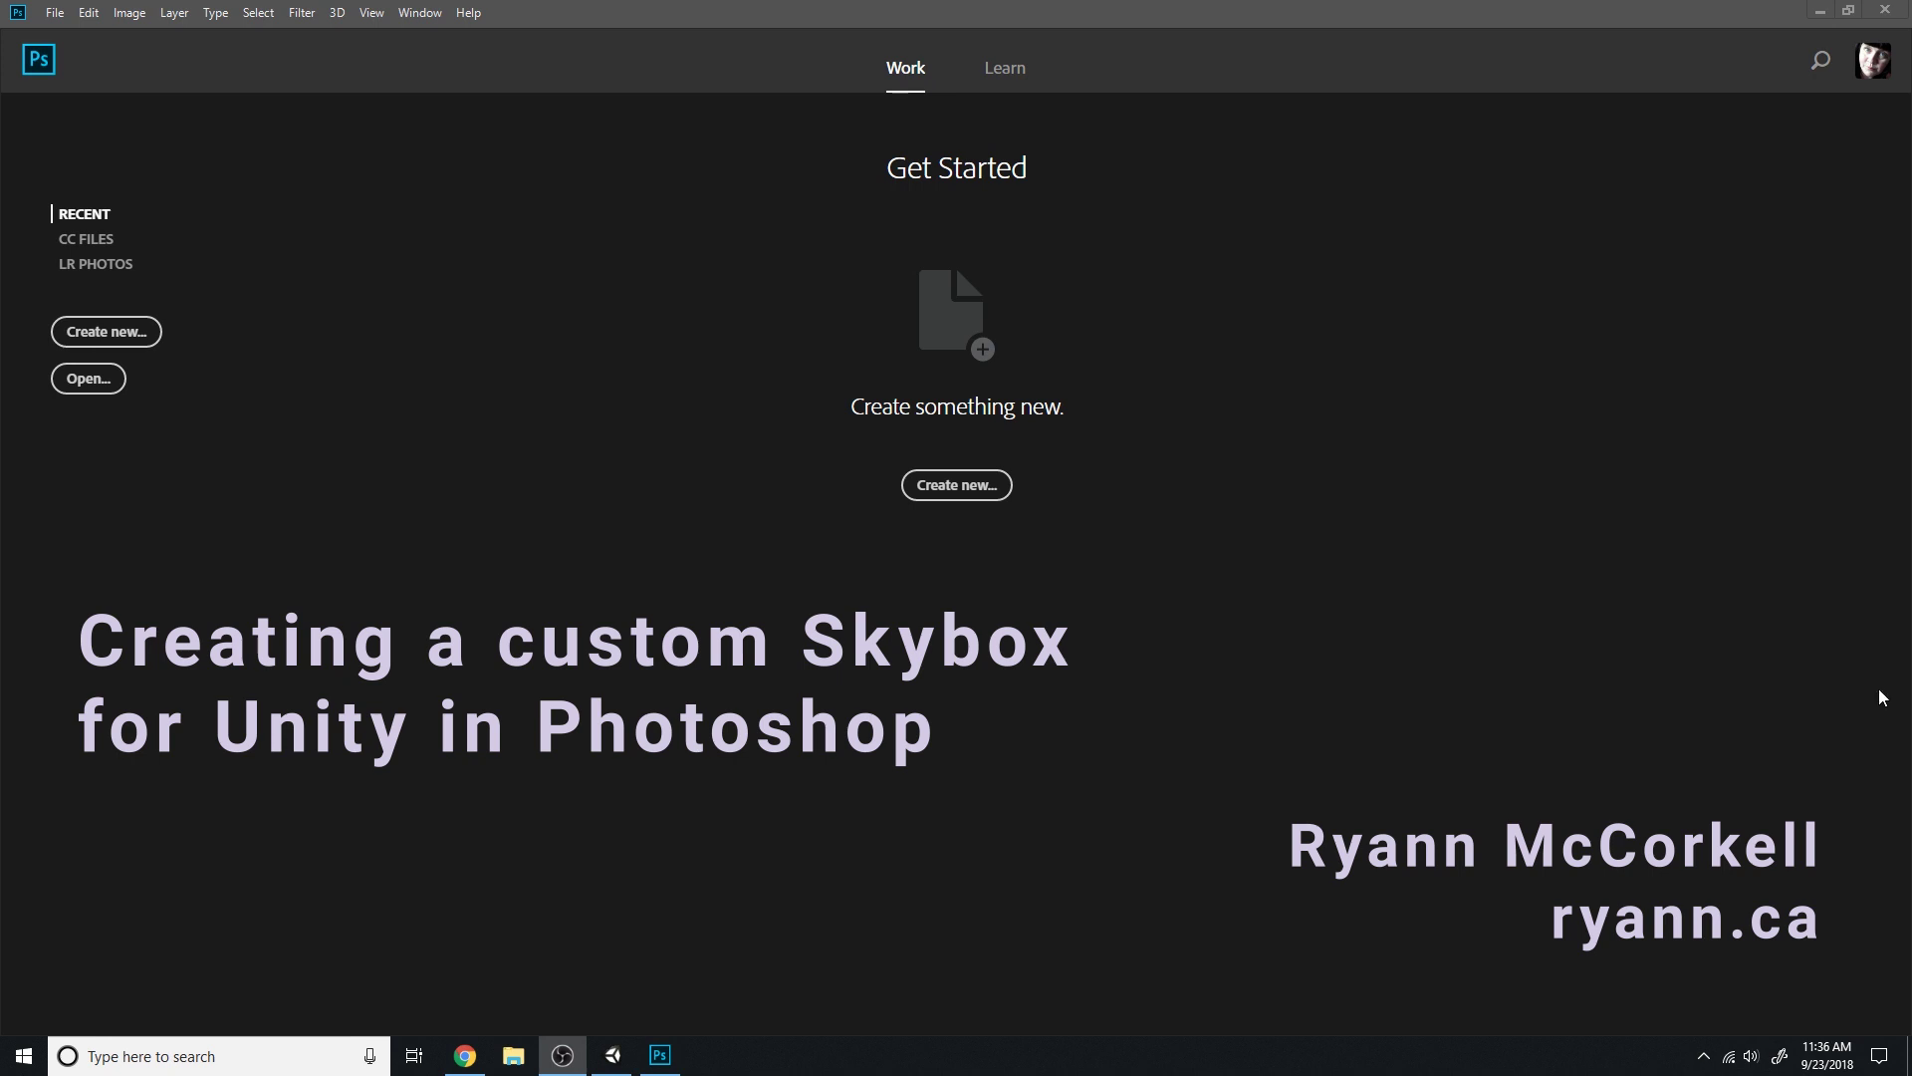
# From the Photoshop start screen, open the New Document dialog with Create new
pyautogui.click(1038, 532)
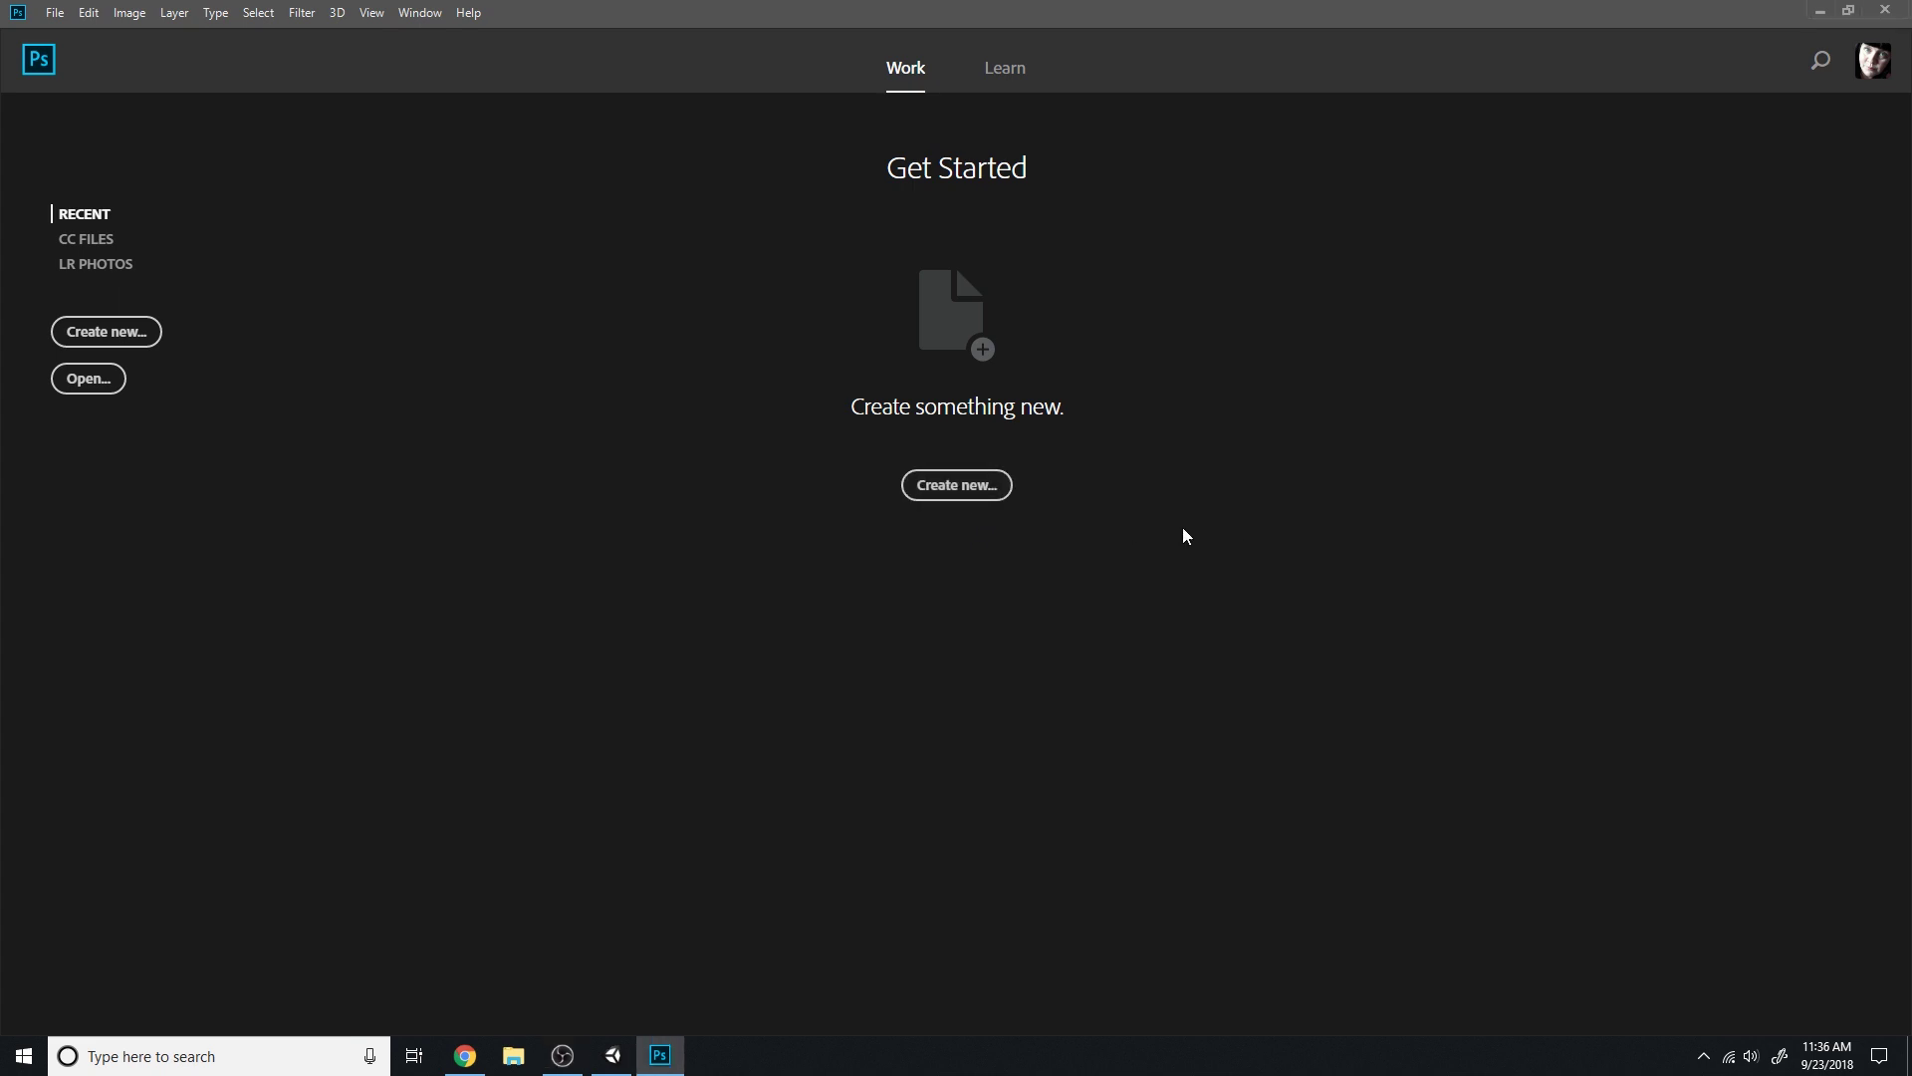
pyautogui.click(926, 490)
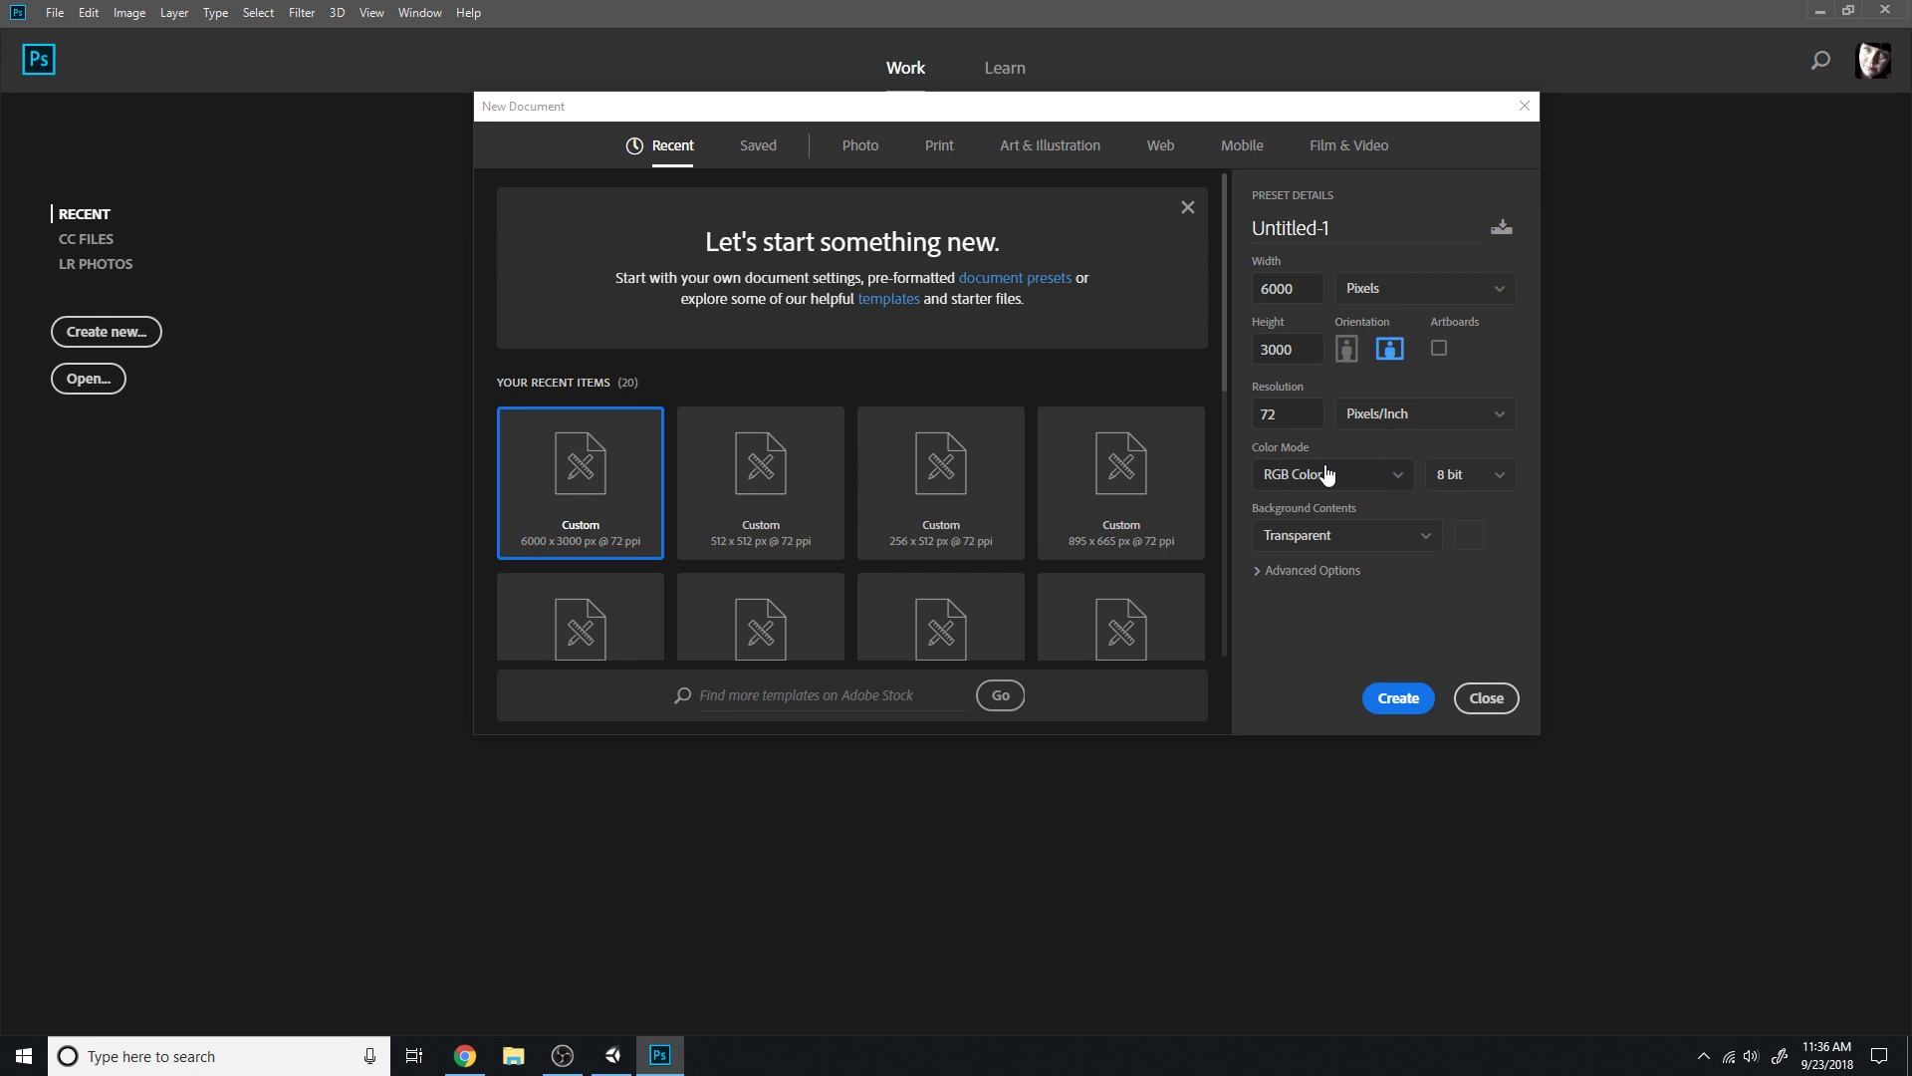
# Create a transparent 6000 × 3000 pixel document, Untitled-1
pyautogui.click(1261, 289)
pyautogui.moveTo(1262, 290); pyautogui.dragTo(1315, 297)
pyautogui.click(1399, 699)
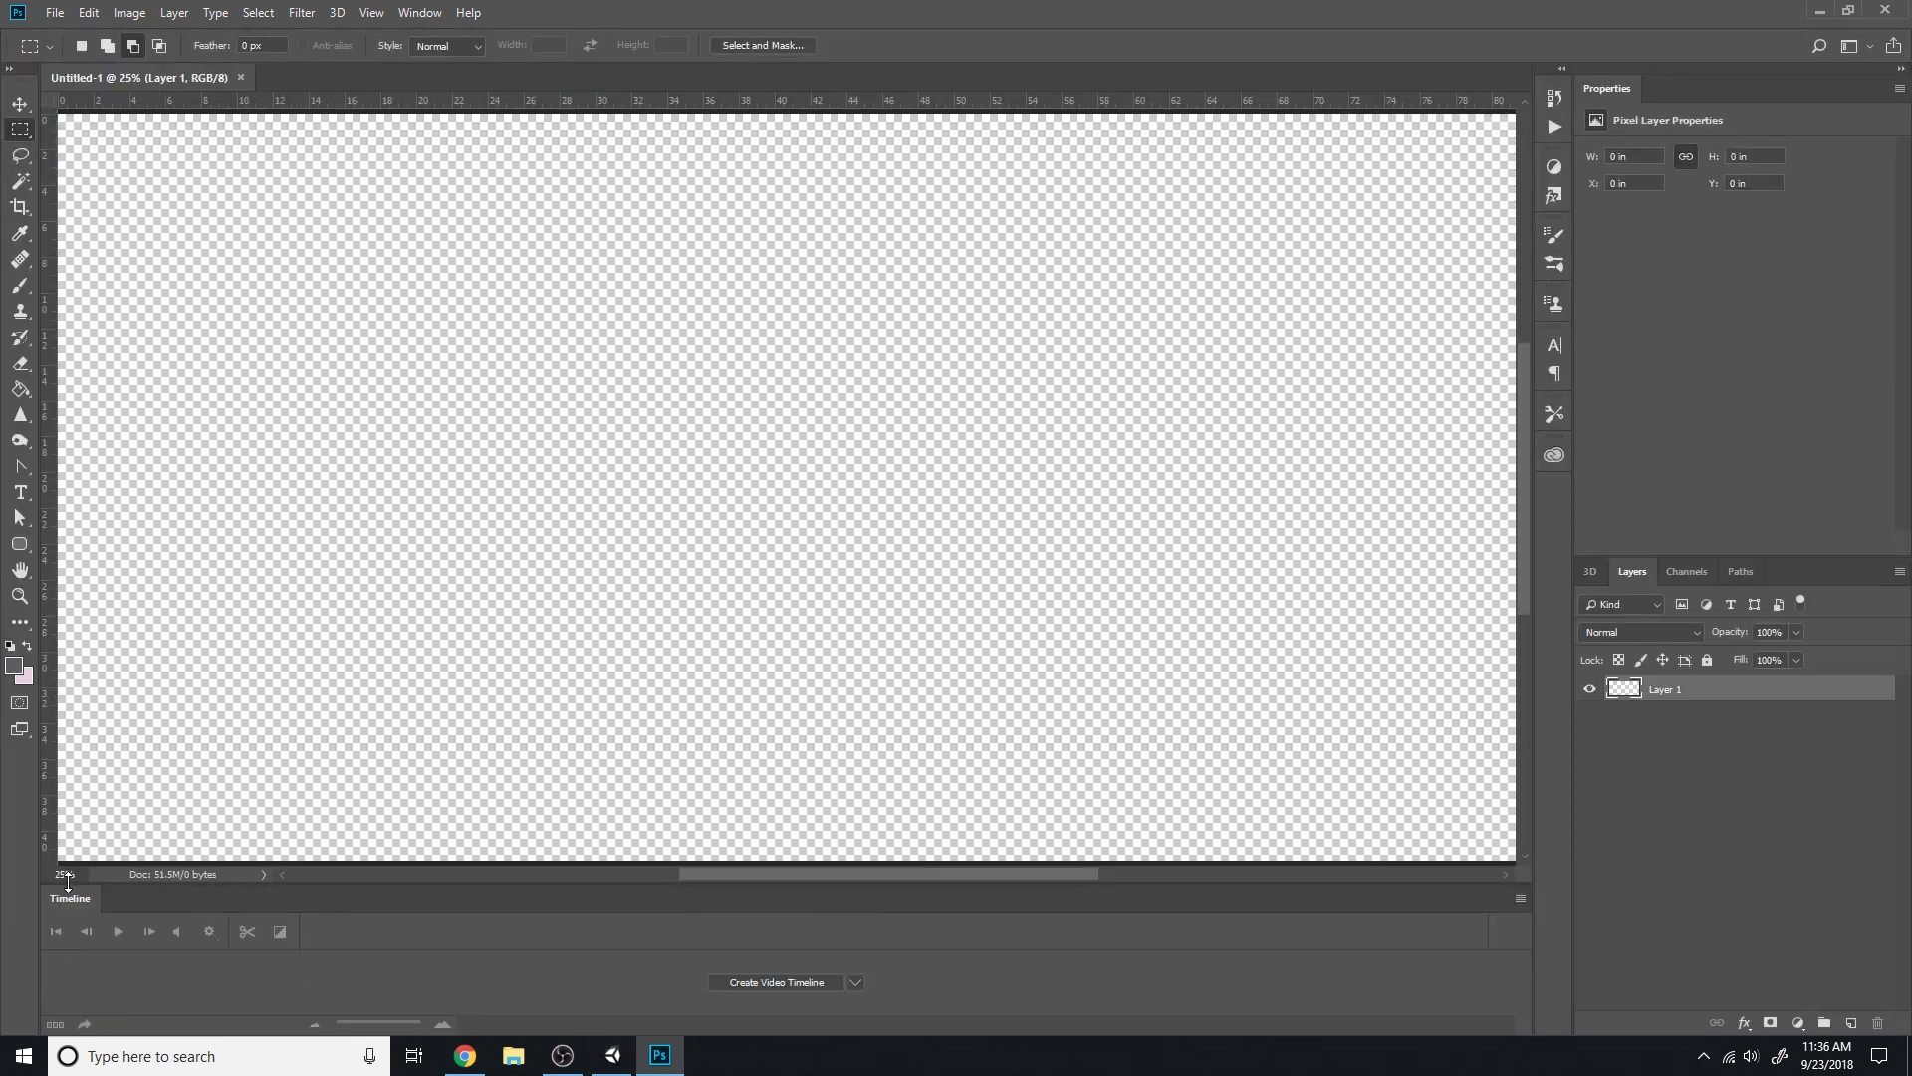
# Zoom the canvas view to 20%
pyautogui.moveTo(76, 874); pyautogui.dragTo(16, 859)
pyautogui.write('20')
pyautogui.press('Return')
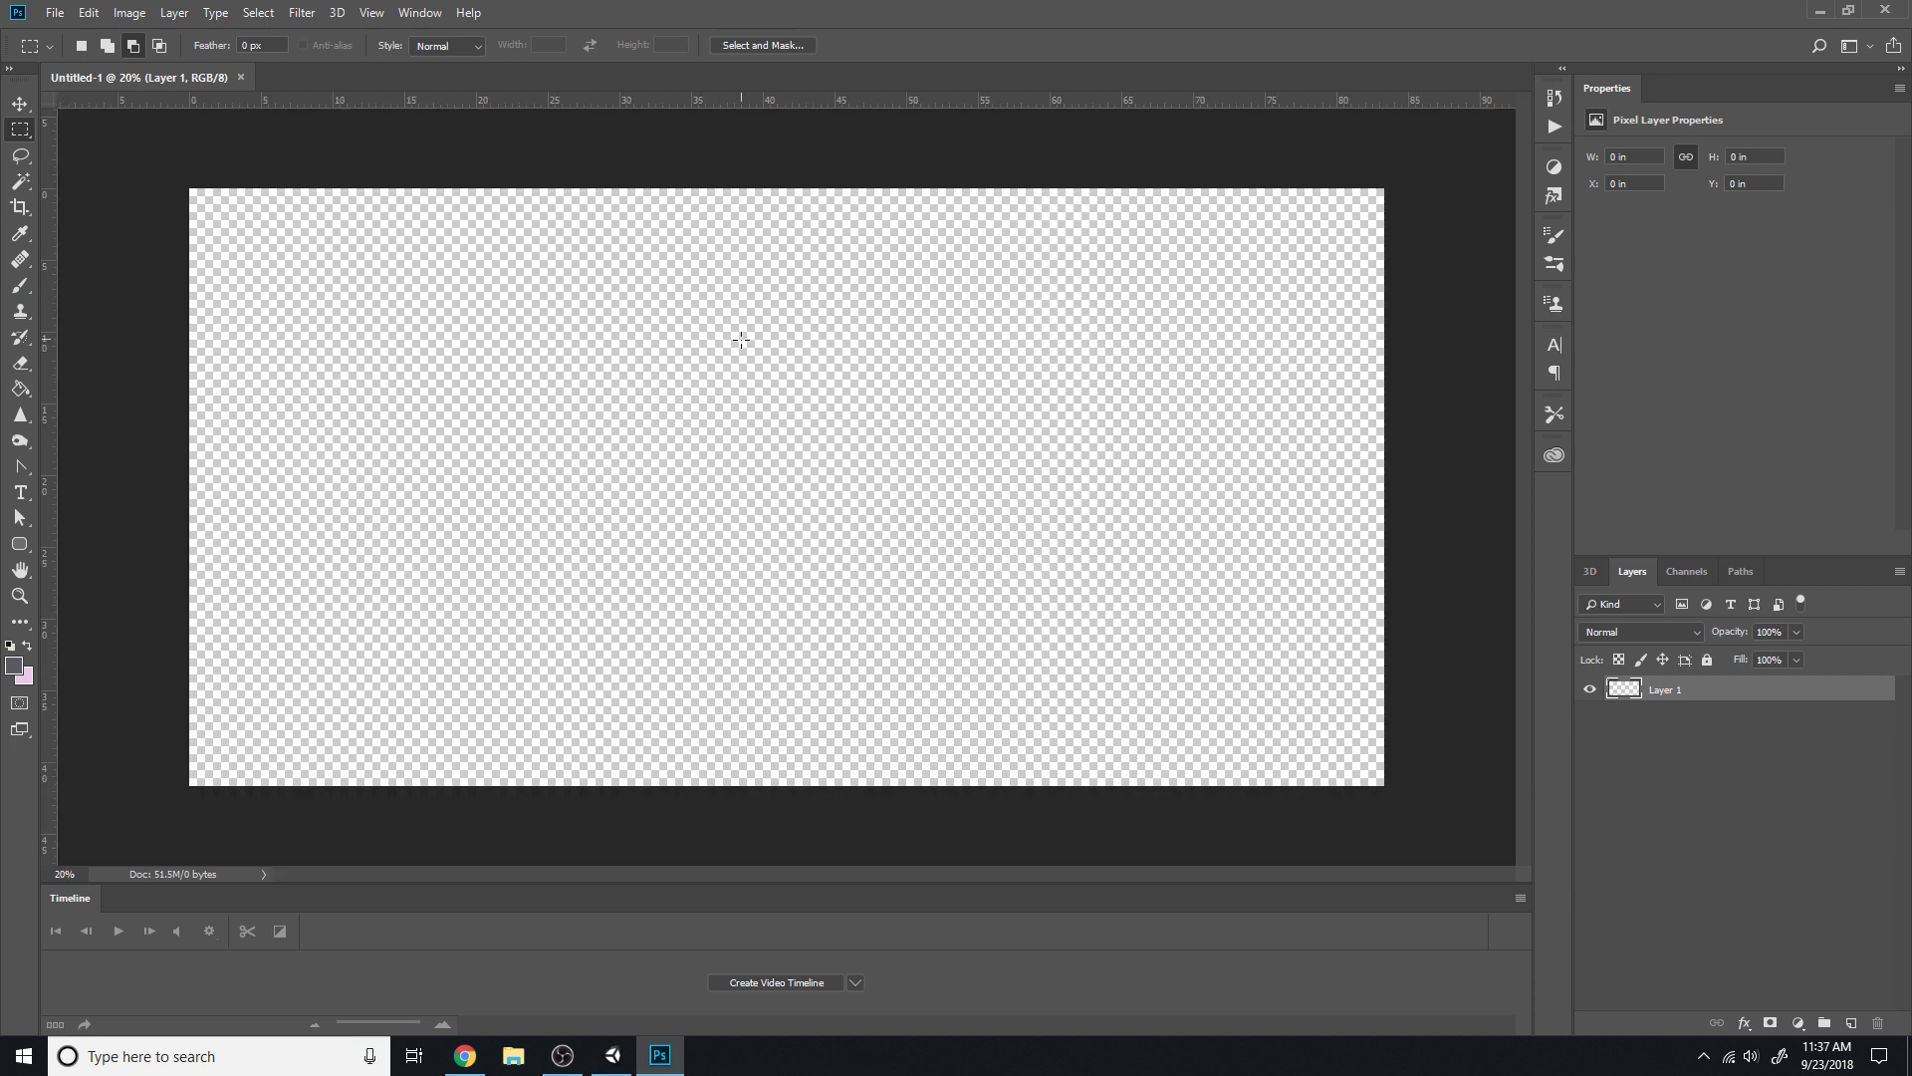
# Fill Layer 1 with cream f5f3e6 and add a horizontal guide at the midpoint
pyautogui.click(14, 665)
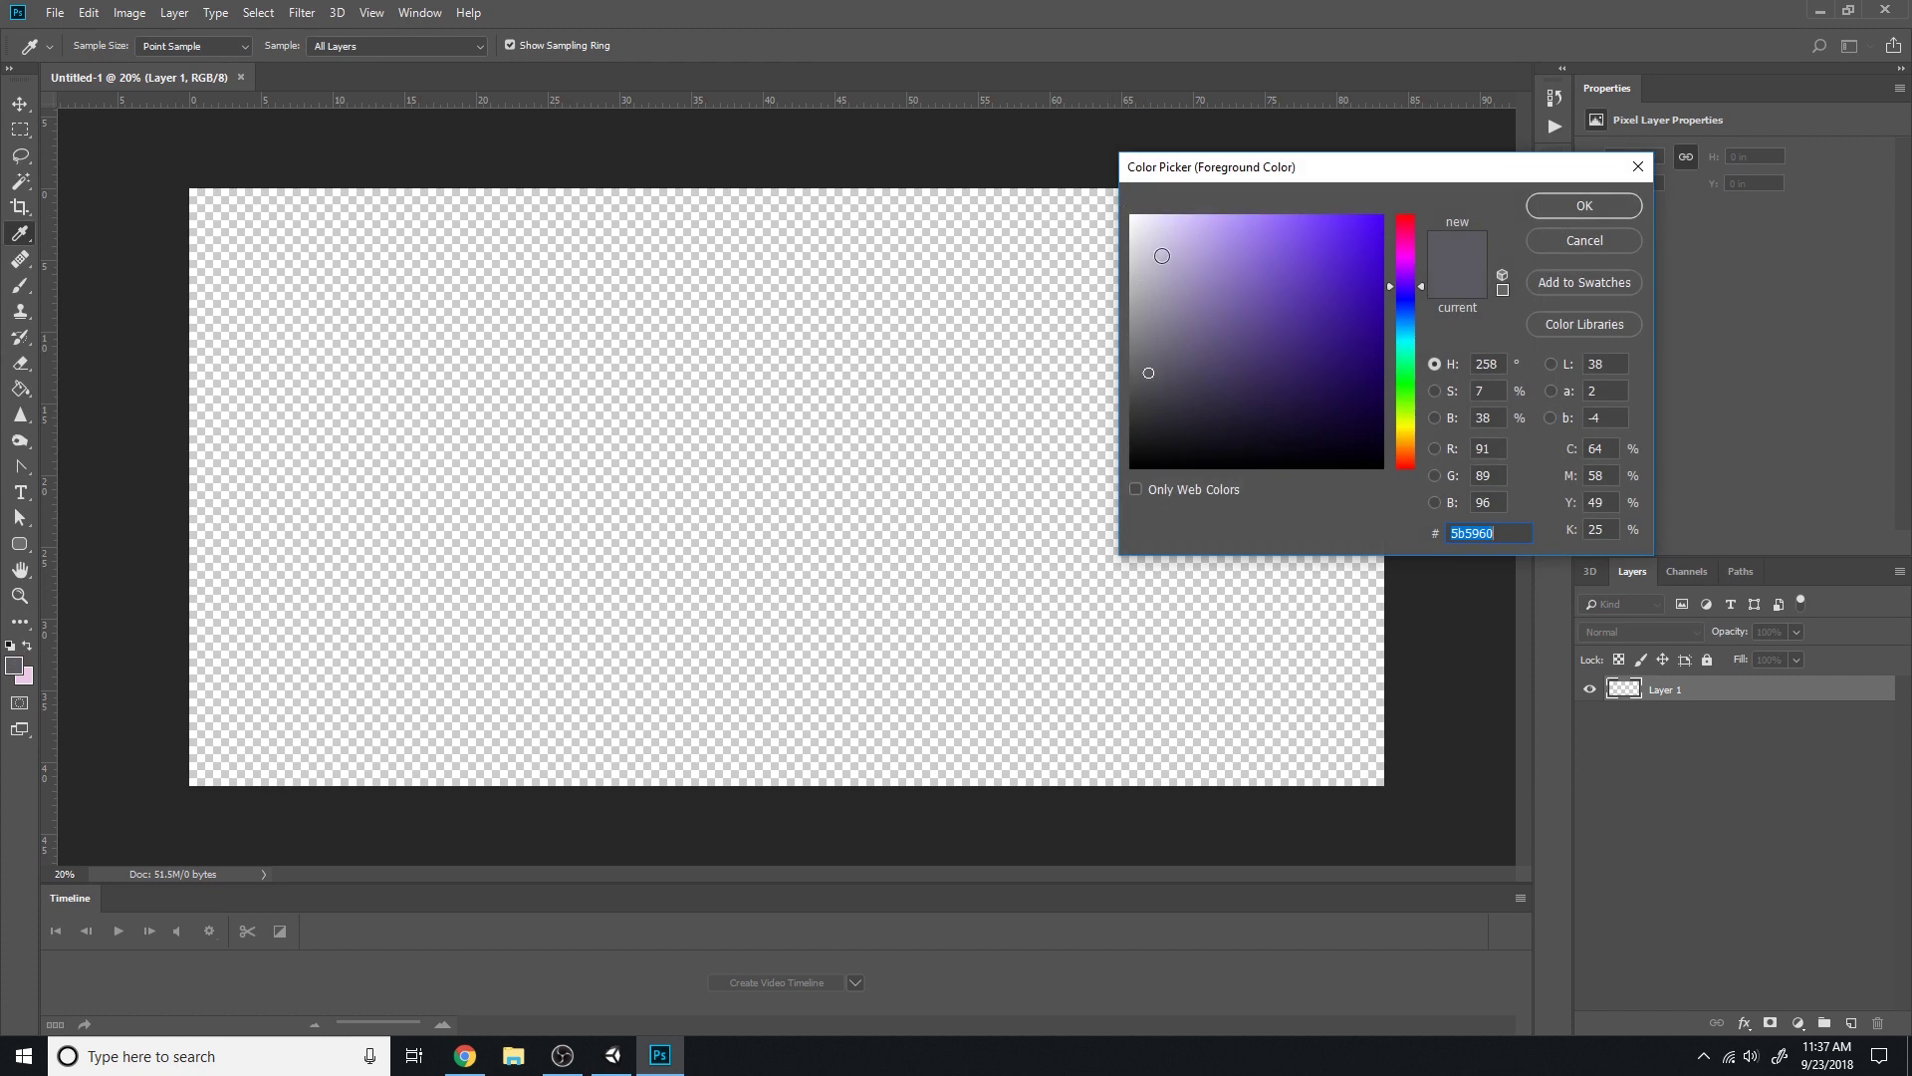
pyautogui.click(1145, 224)
pyautogui.moveTo(1412, 422); pyautogui.dragTo(1416, 434)
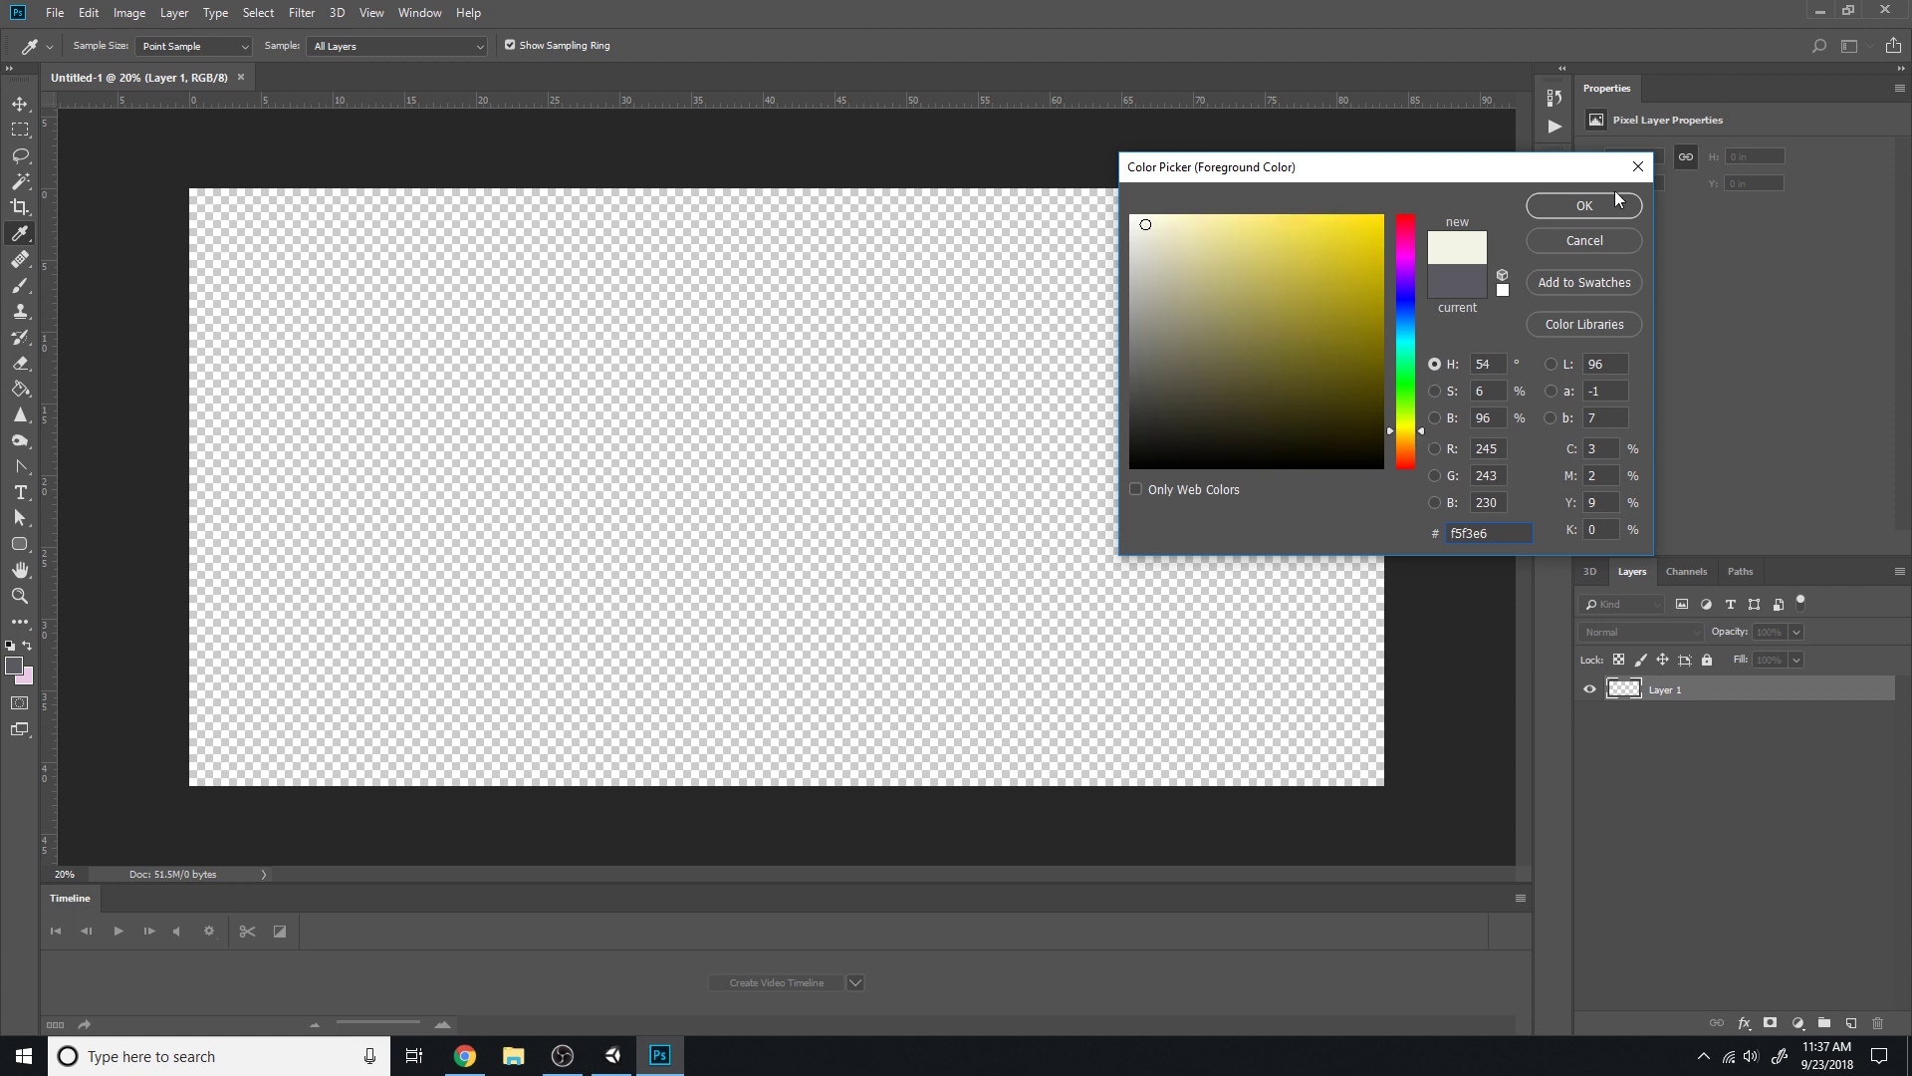
pyautogui.click(1592, 206)
pyautogui.click(20, 388)
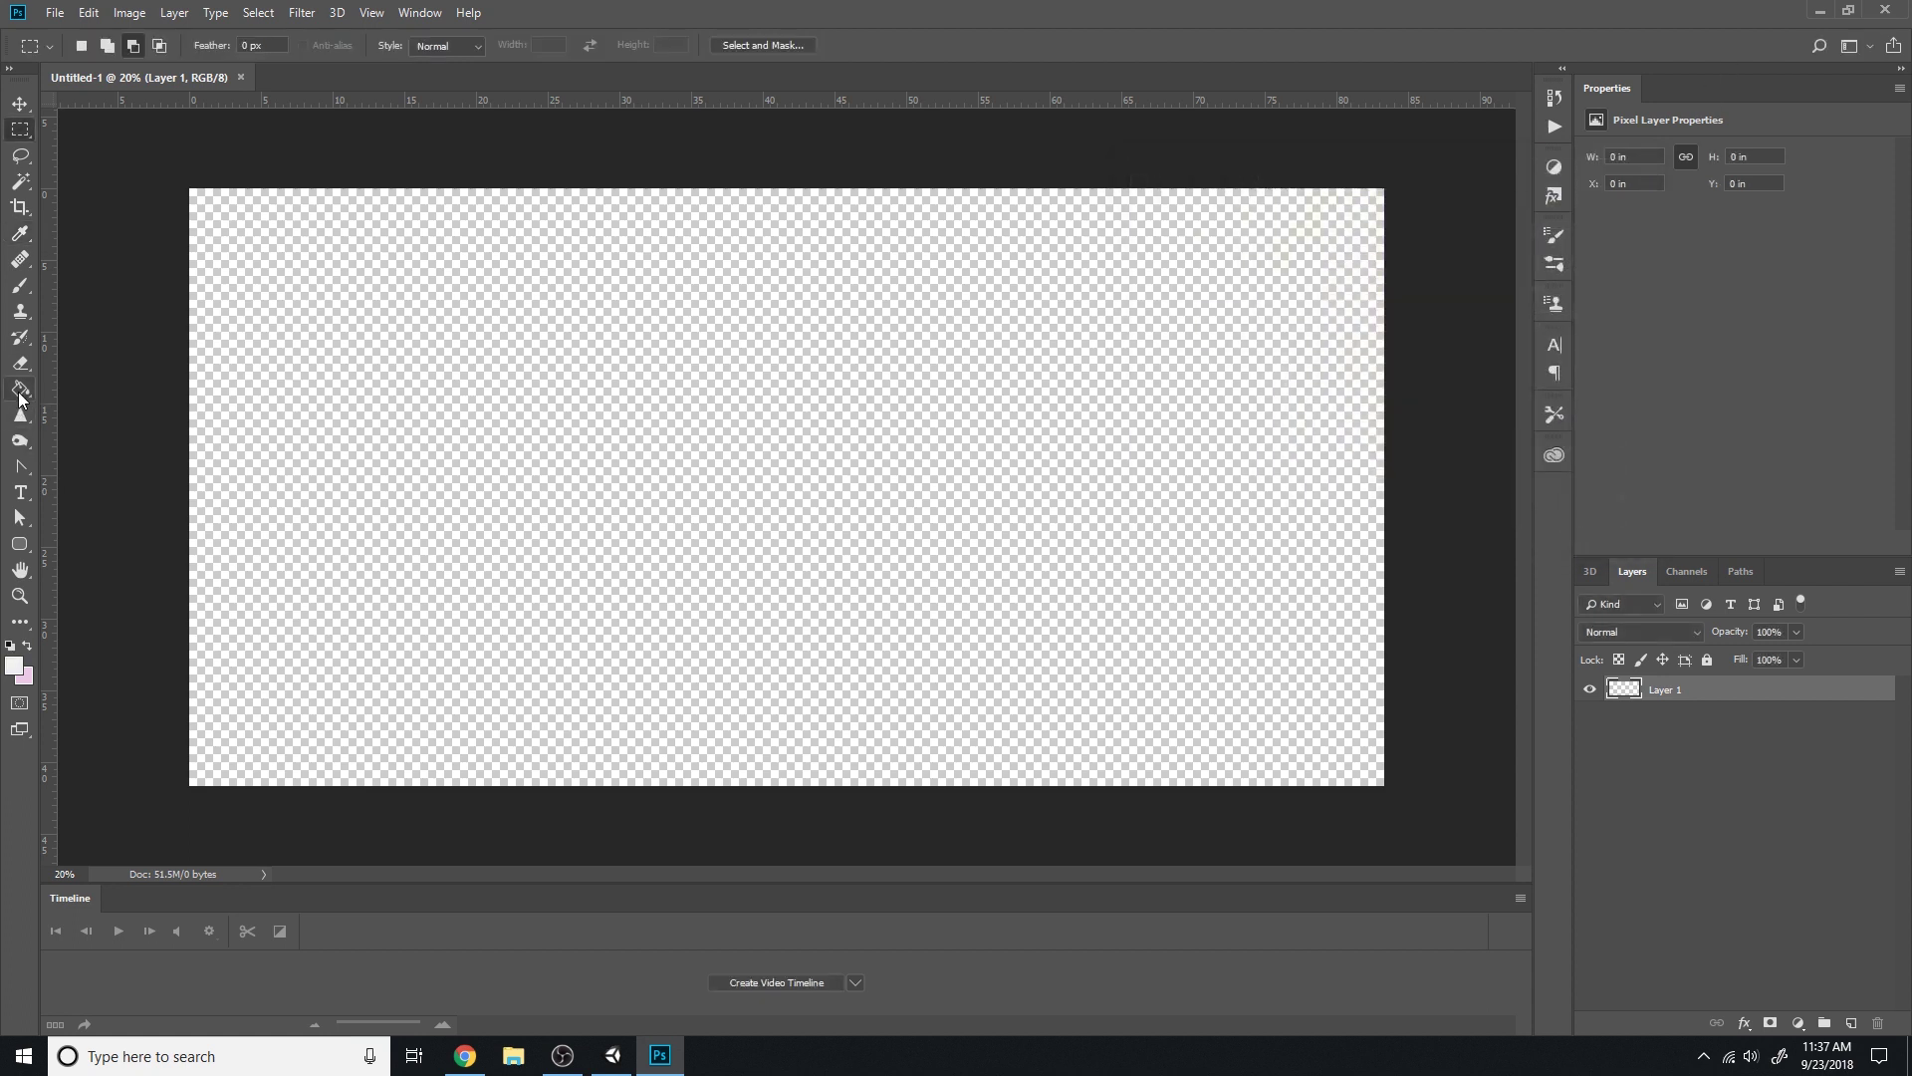
pyautogui.click(615, 321)
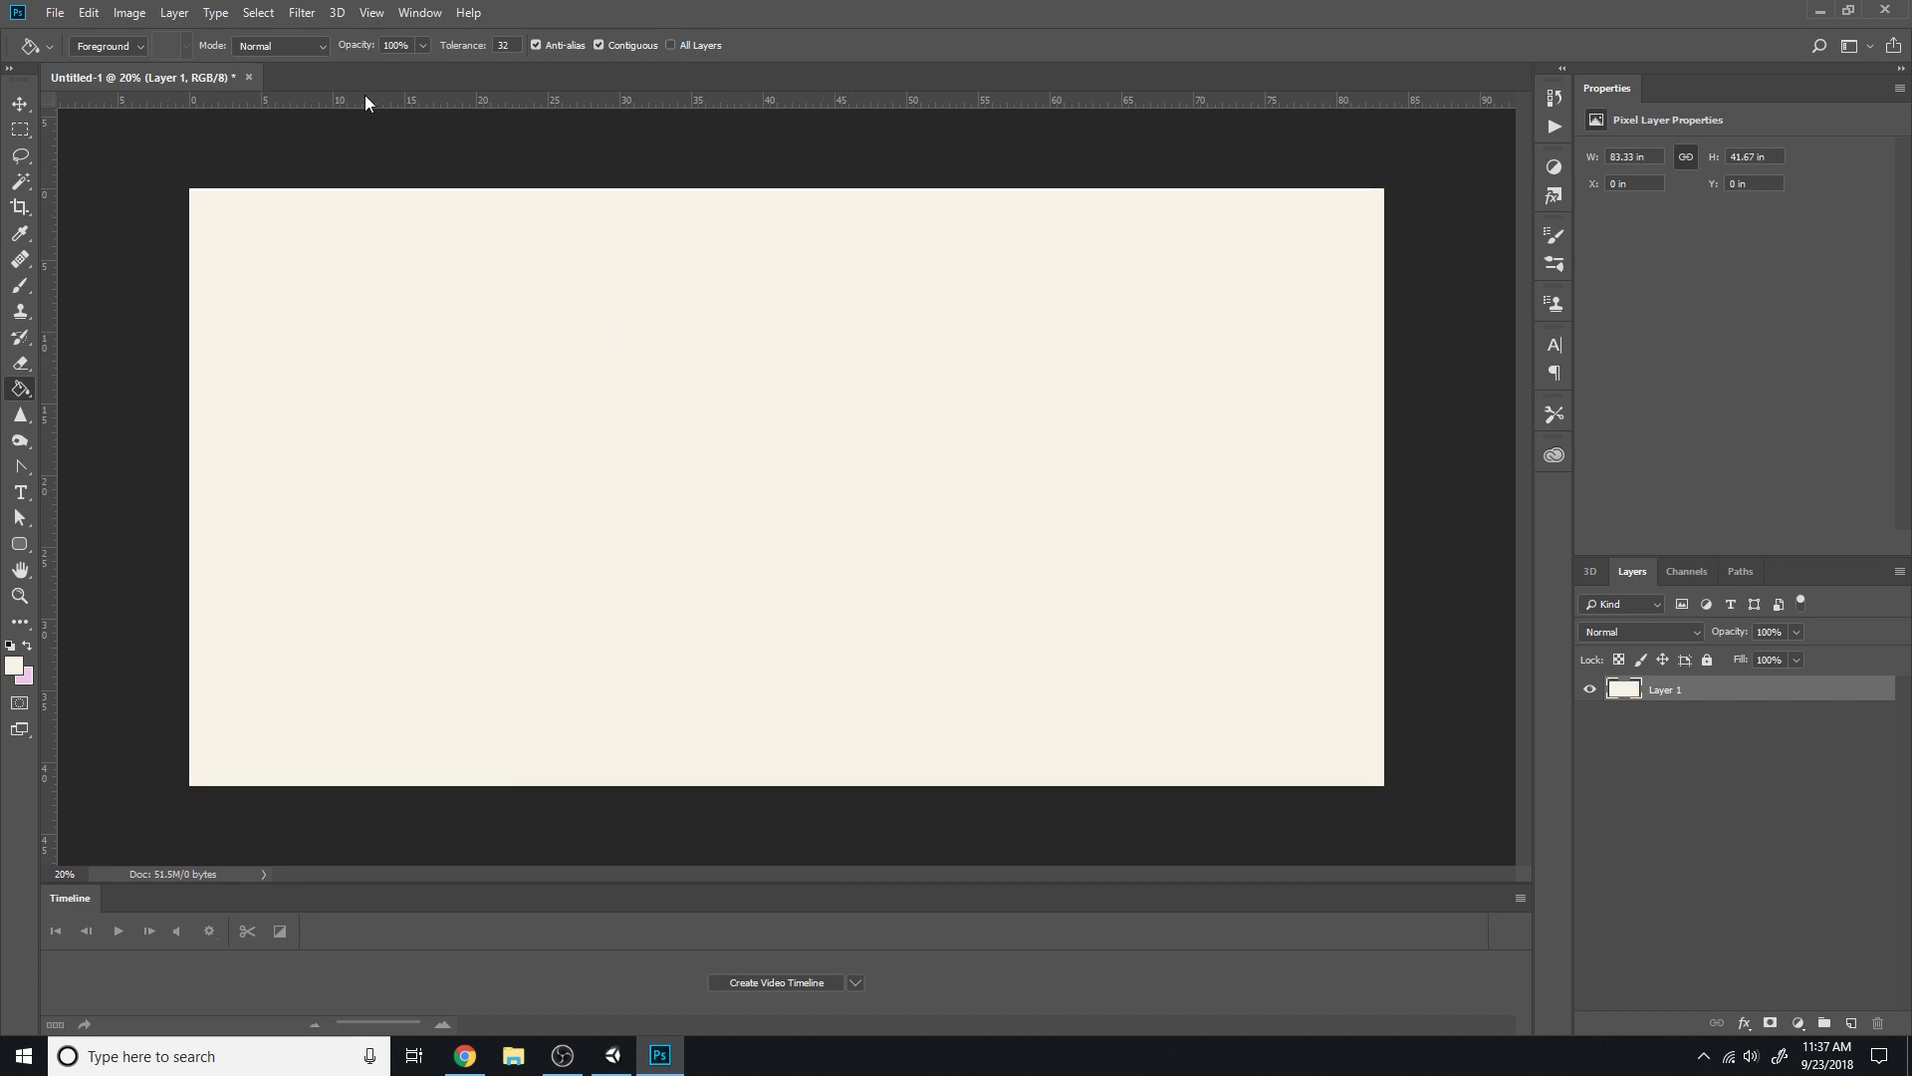
pyautogui.moveTo(375, 102); pyautogui.dragTo(363, 493)
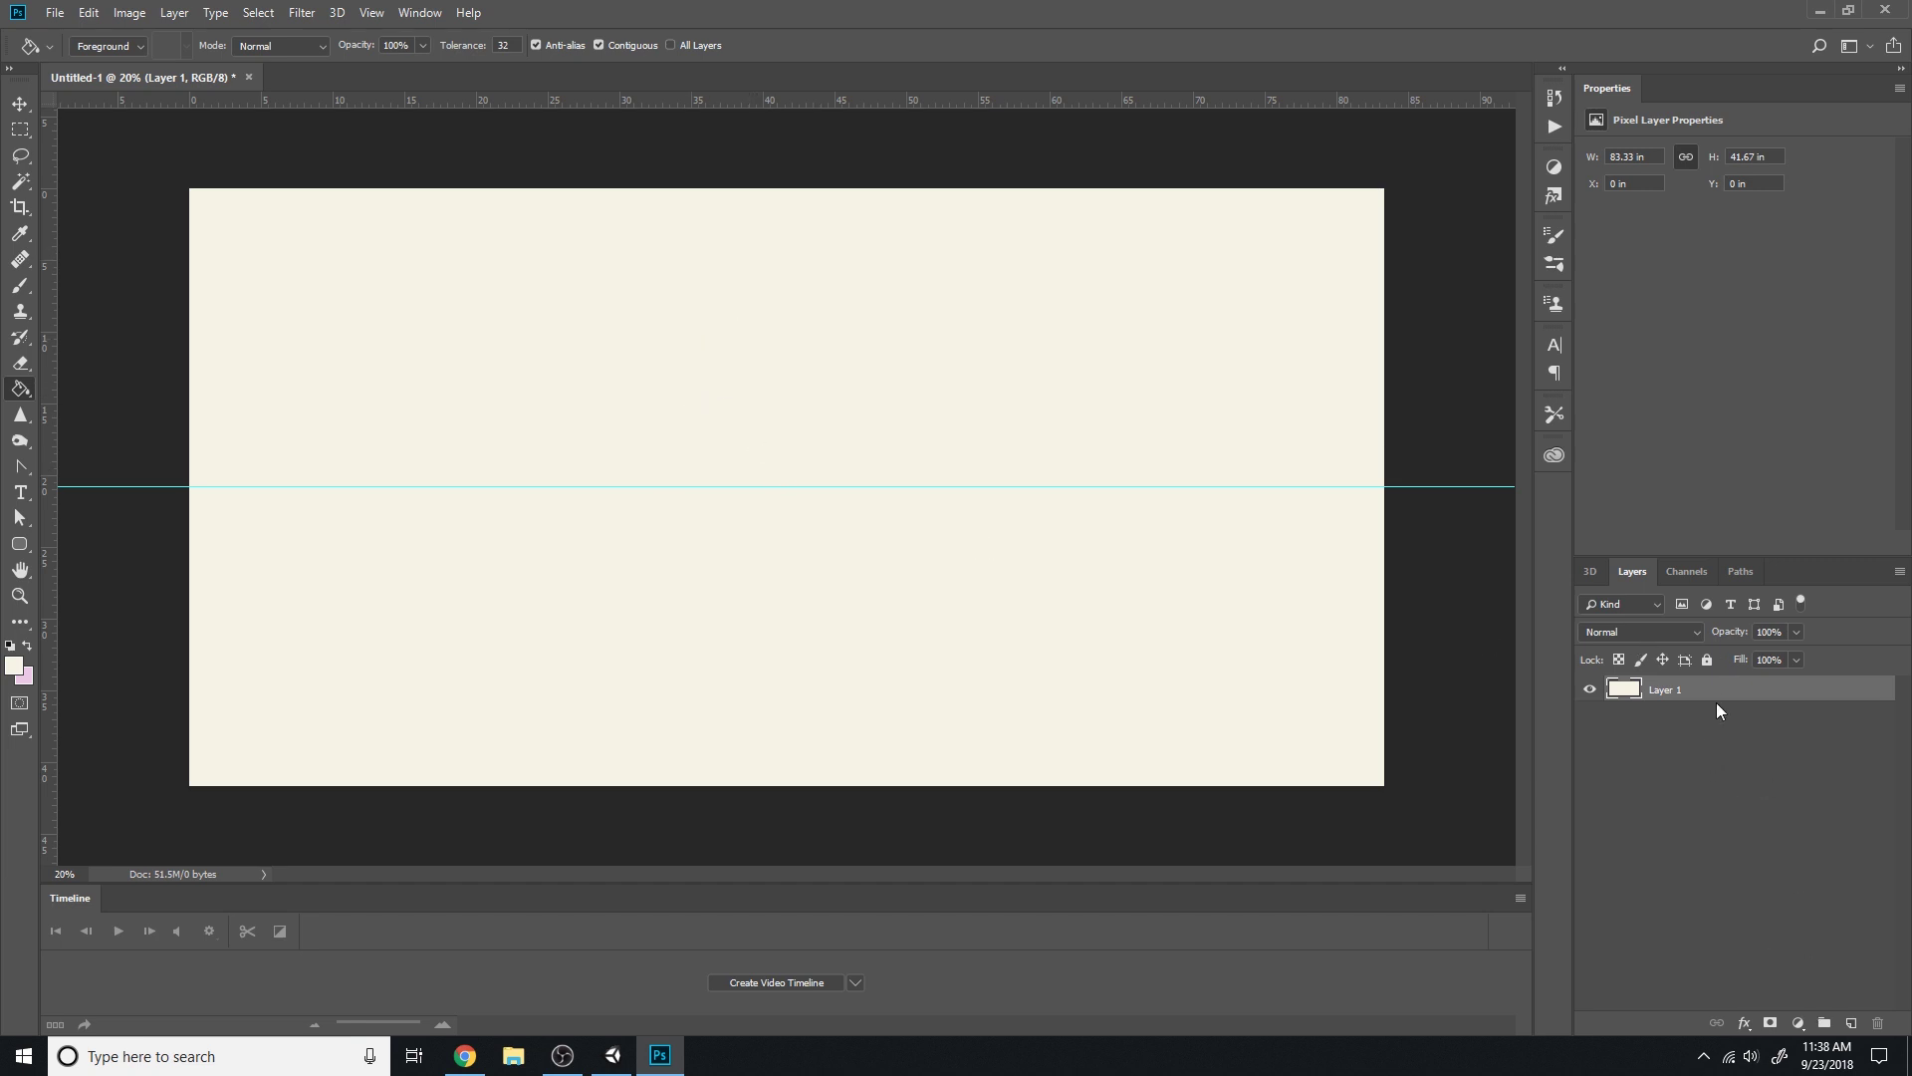
# Add a new layer and set the foreground colour to dark grey 83827c
pyautogui.click(1850, 1023)
pyautogui.click(13, 665)
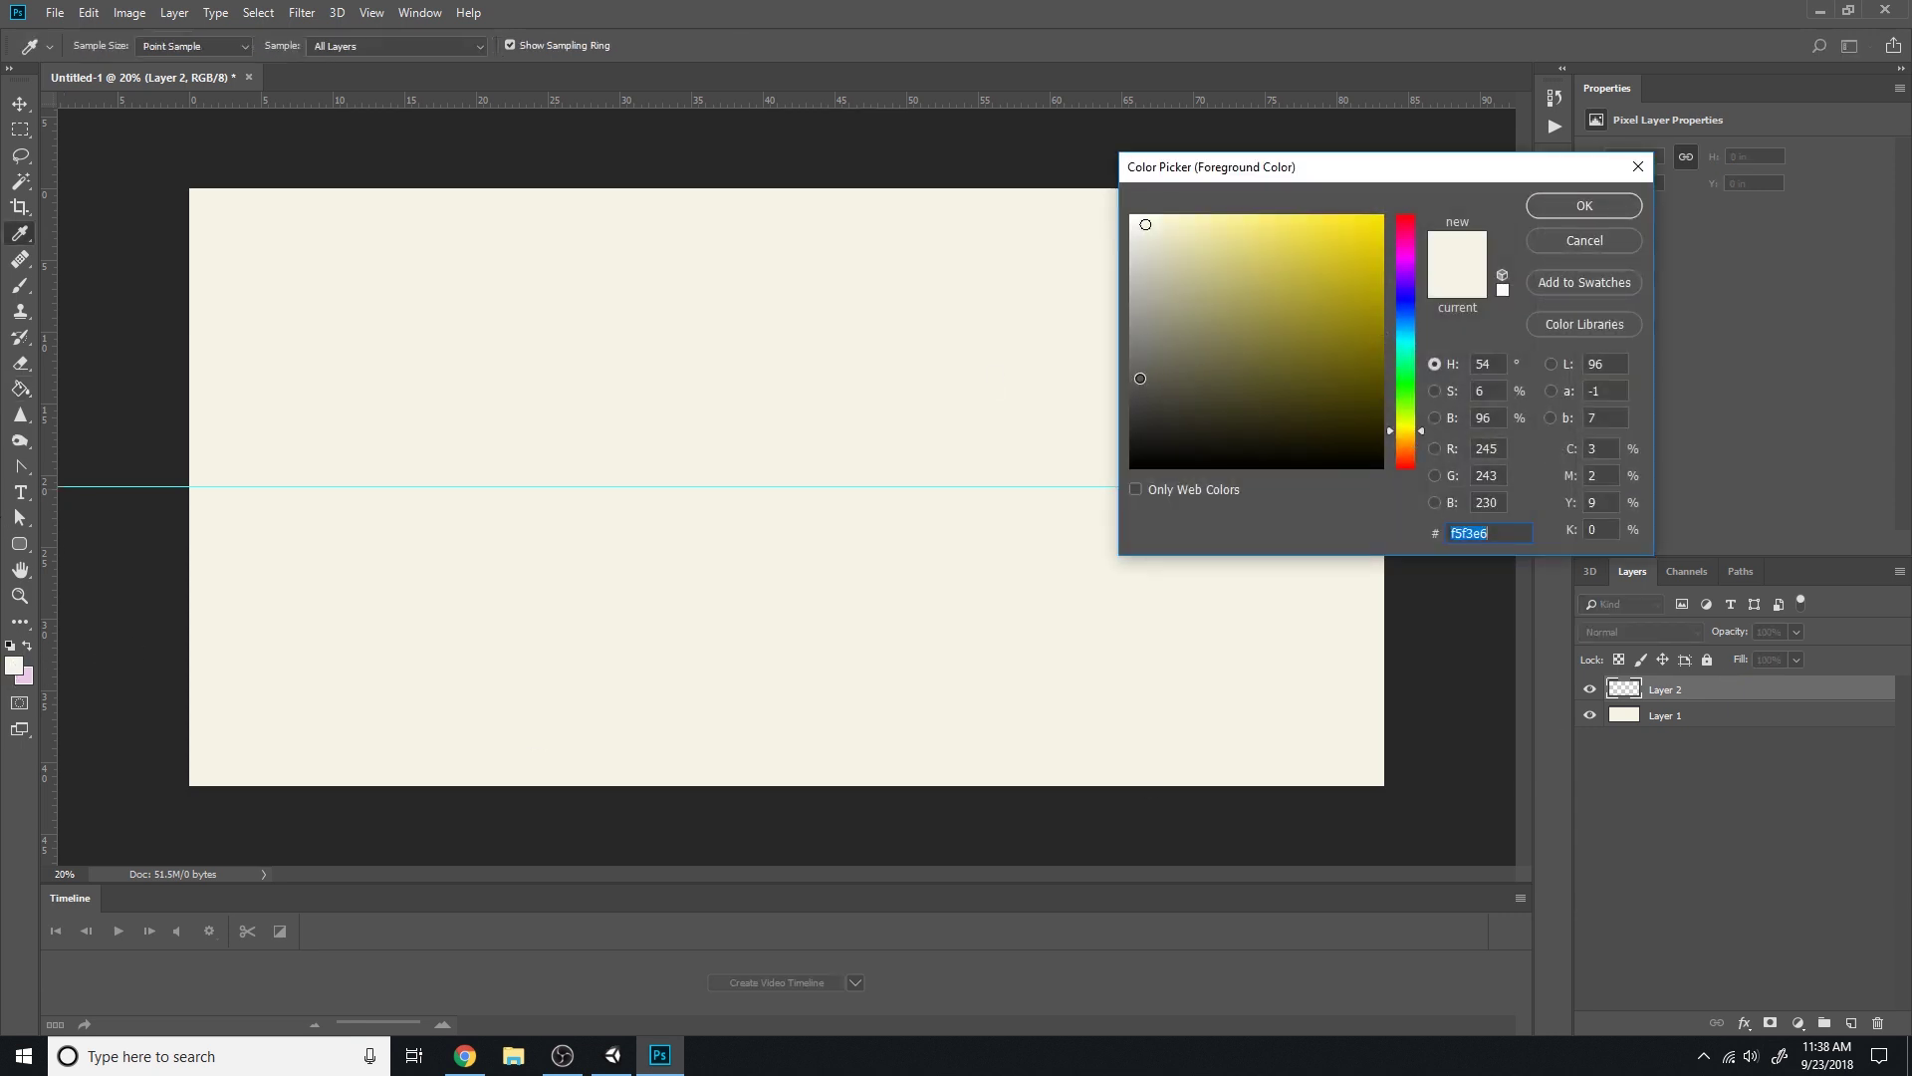
pyautogui.click(1140, 378)
pyautogui.click(1143, 338)
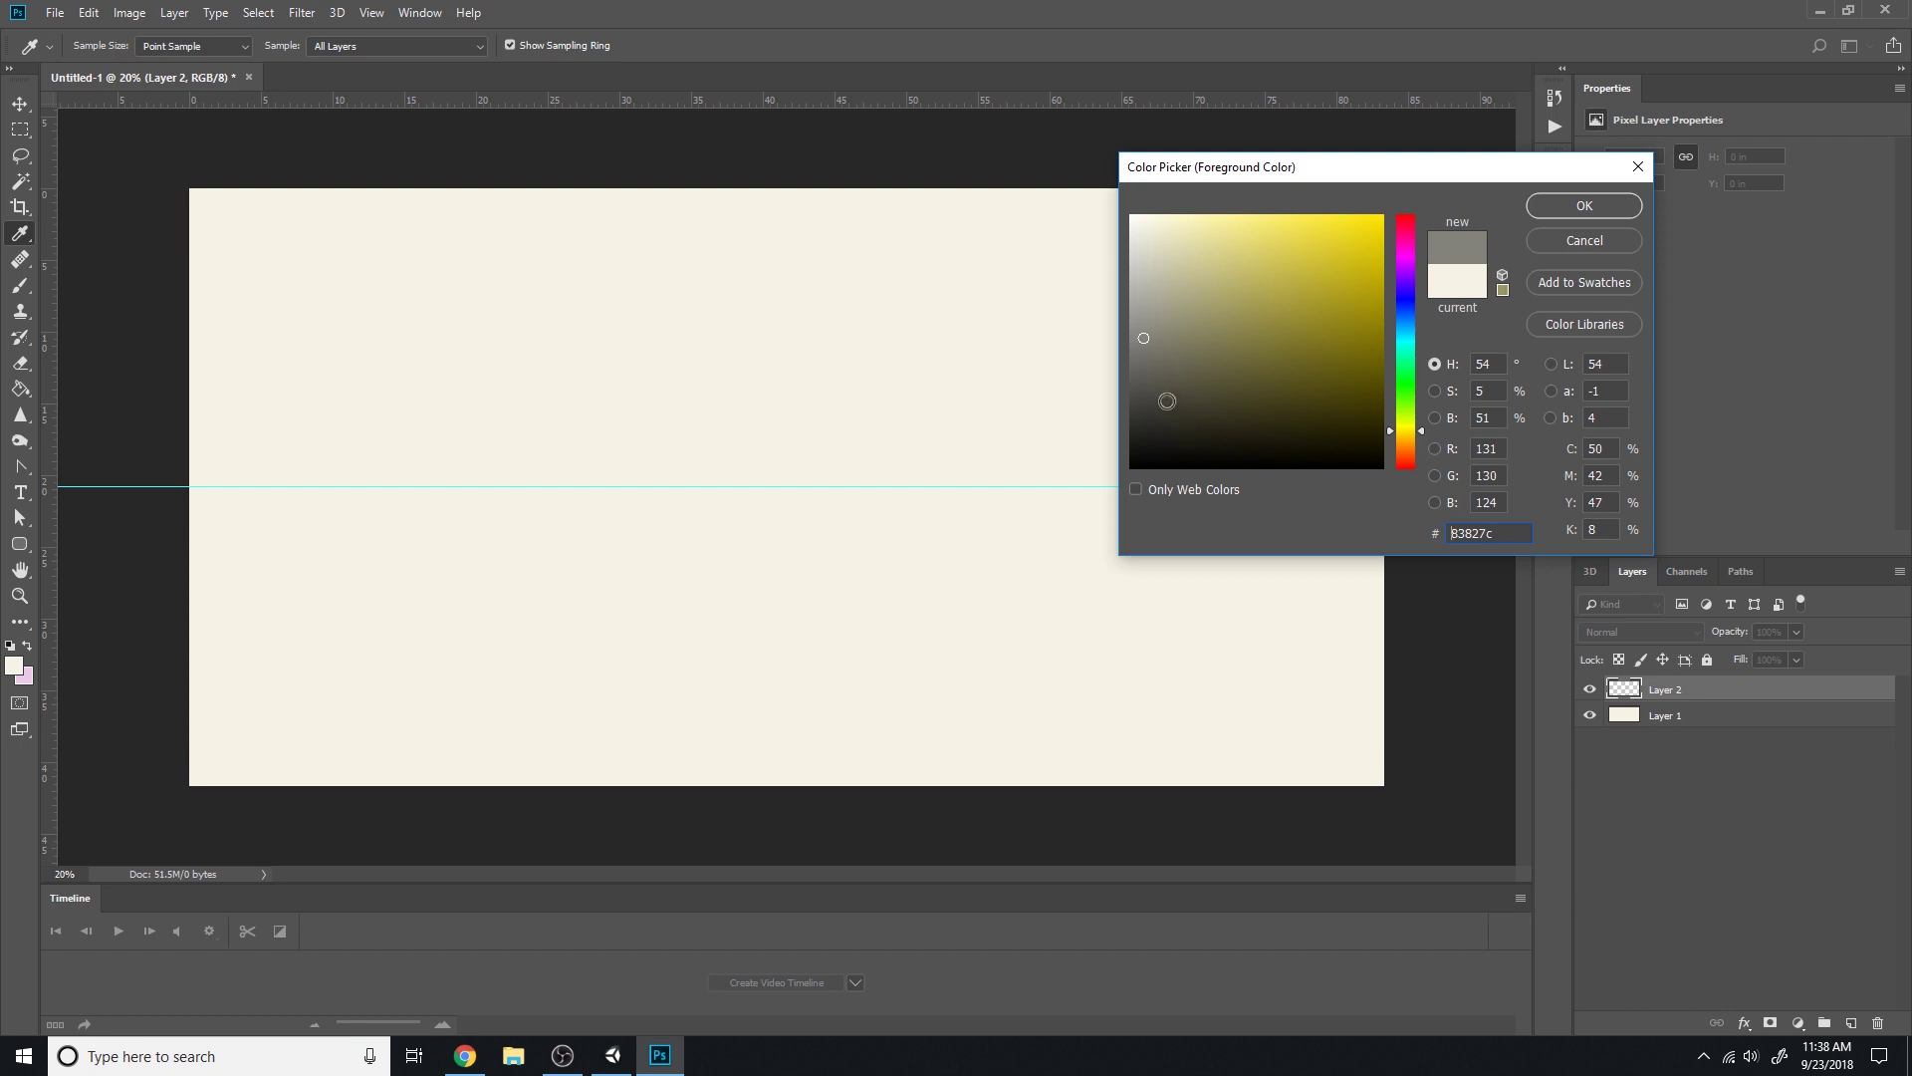
pyautogui.click(1589, 201)
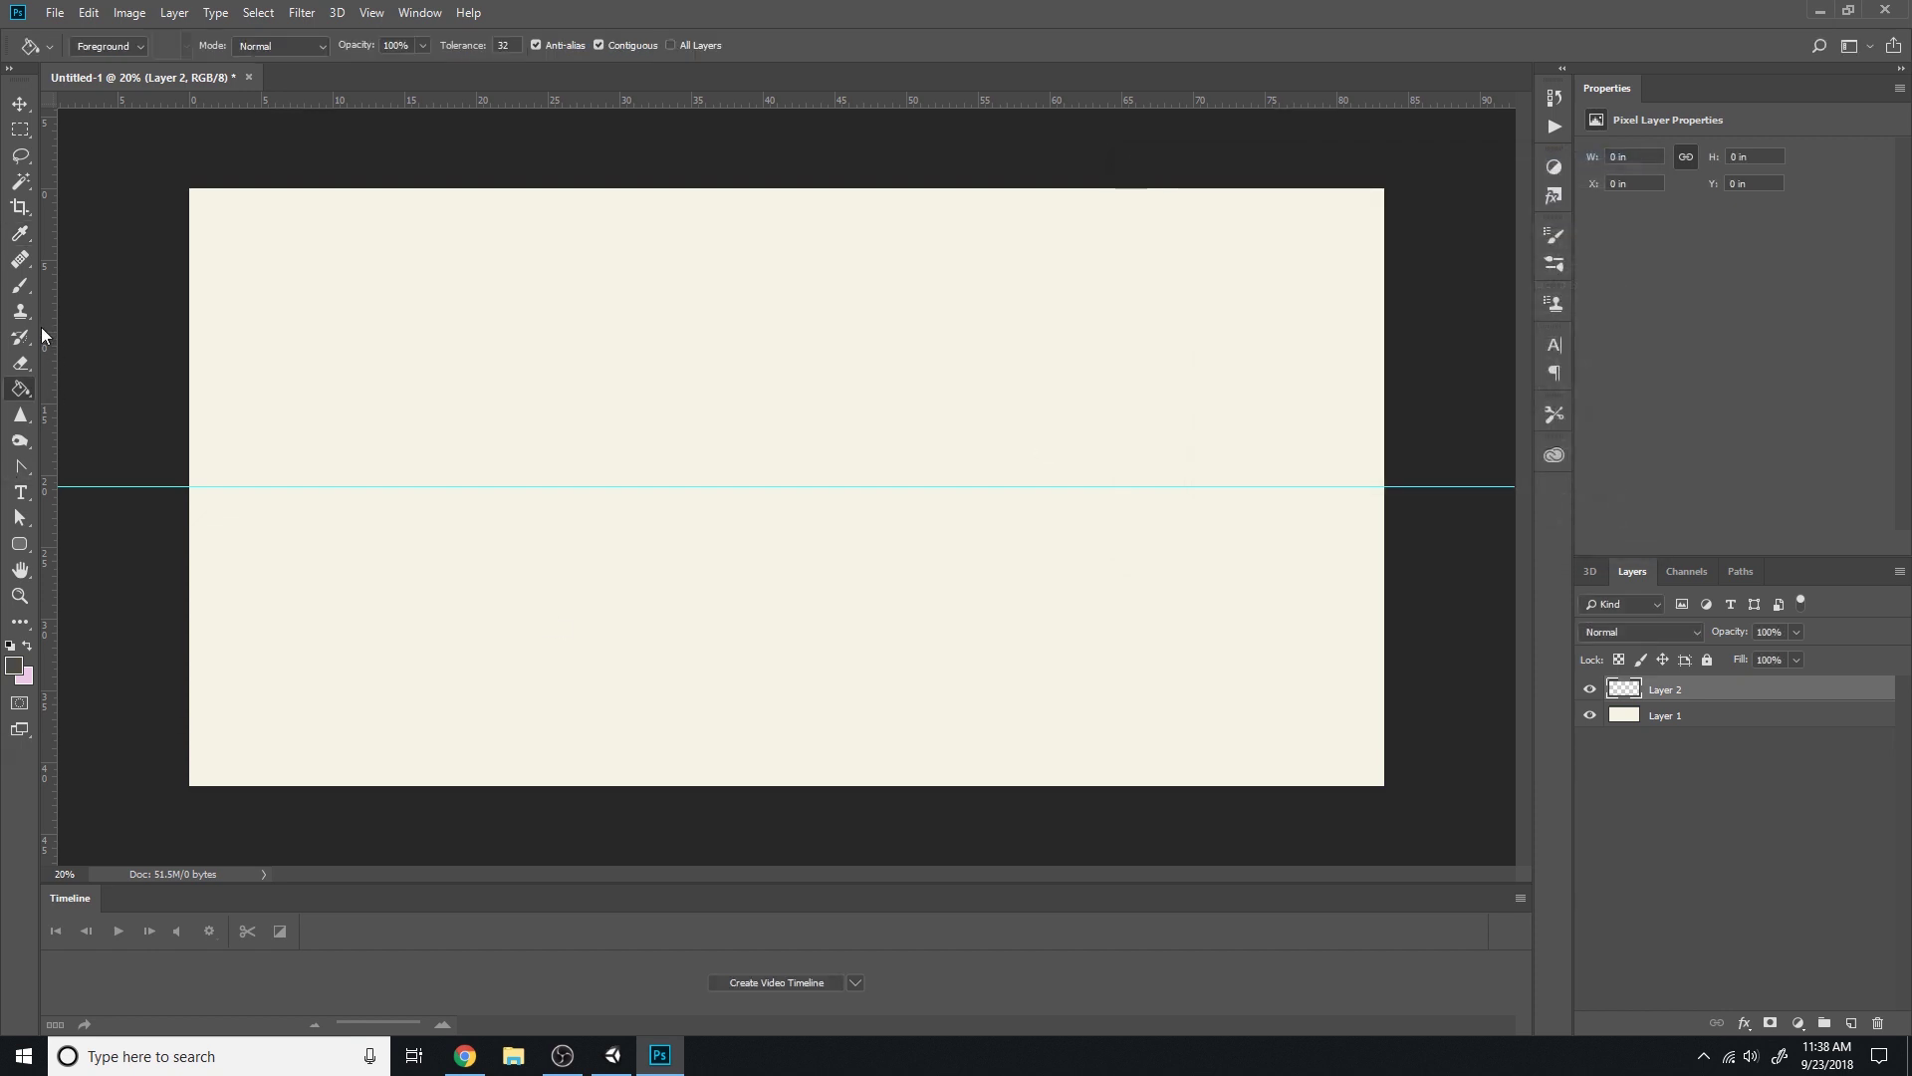
# Fill the canvas area below the horizon guide with dark grey, then deselect
pyautogui.click(20, 129)
pyautogui.moveTo(189, 487); pyautogui.dragTo(1392, 877)
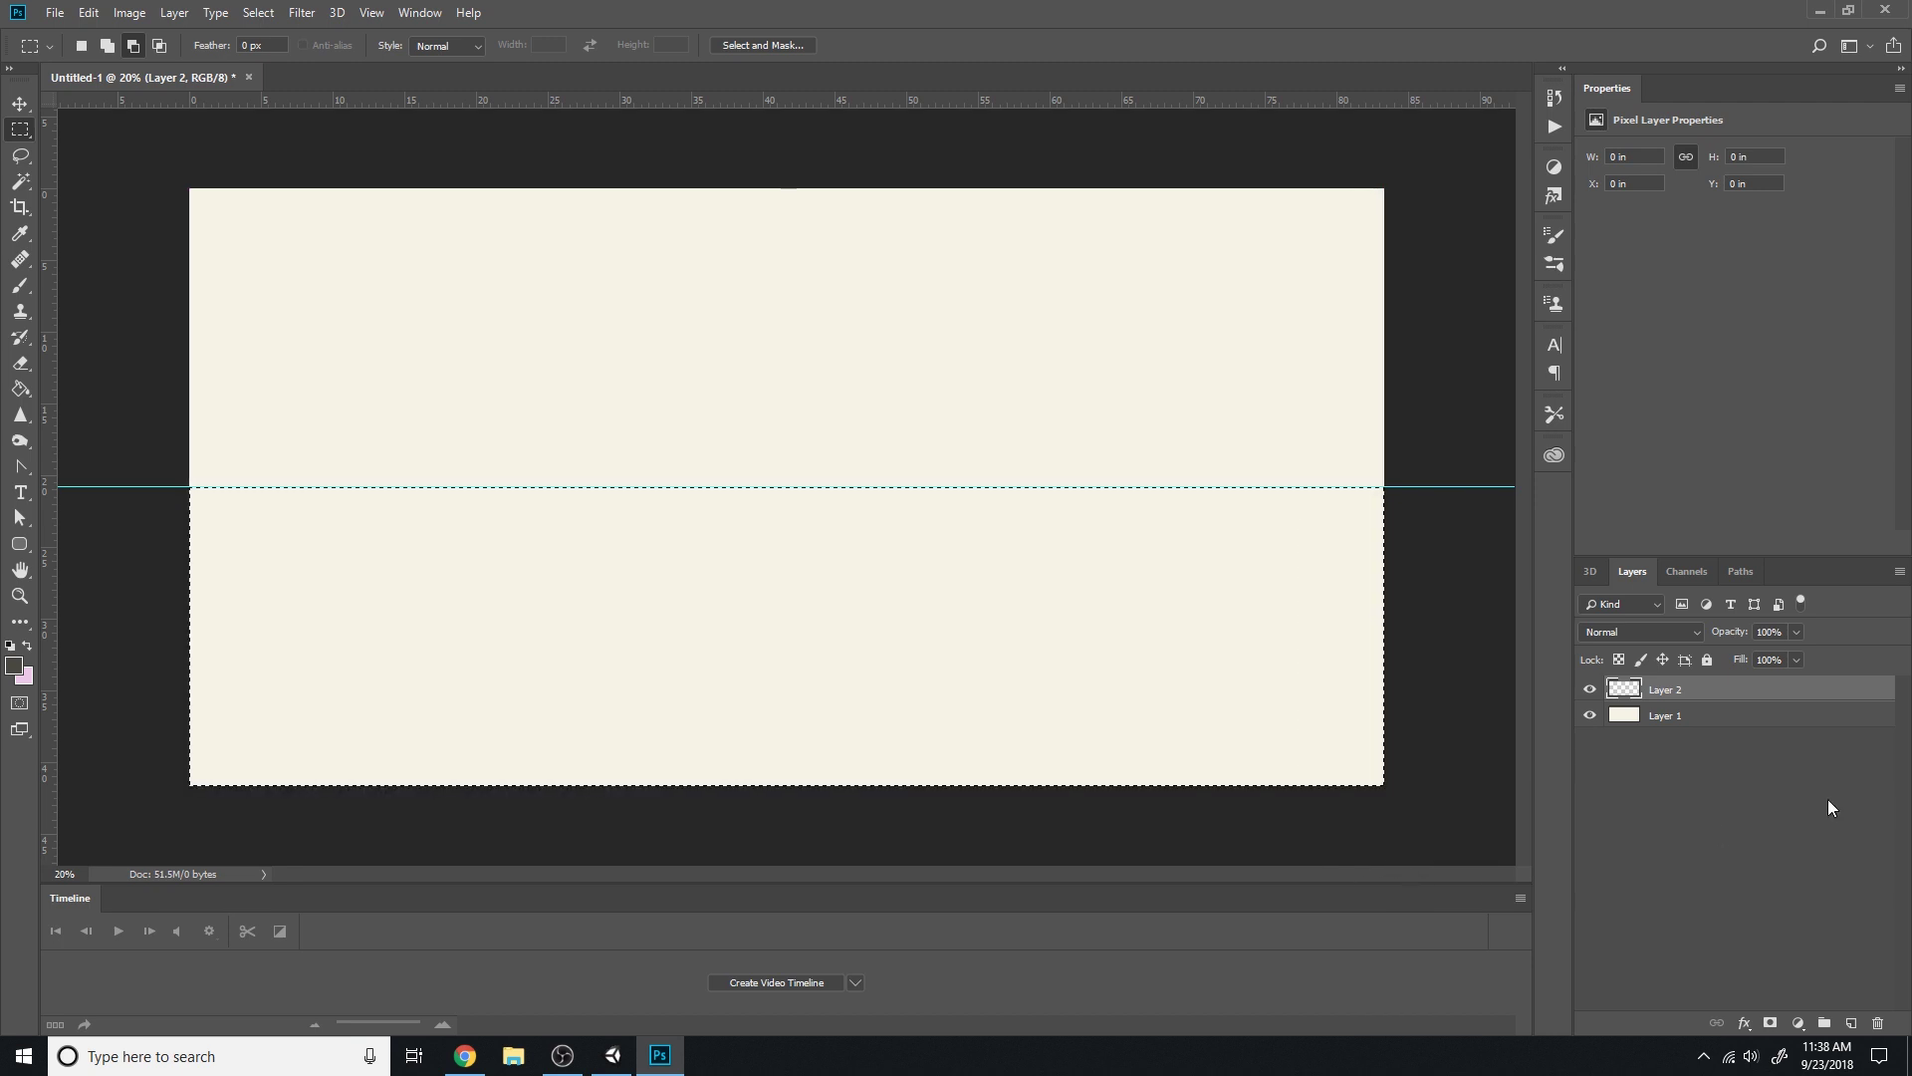
pyautogui.click(303, 13)
pyautogui.moveTo(354, 240)
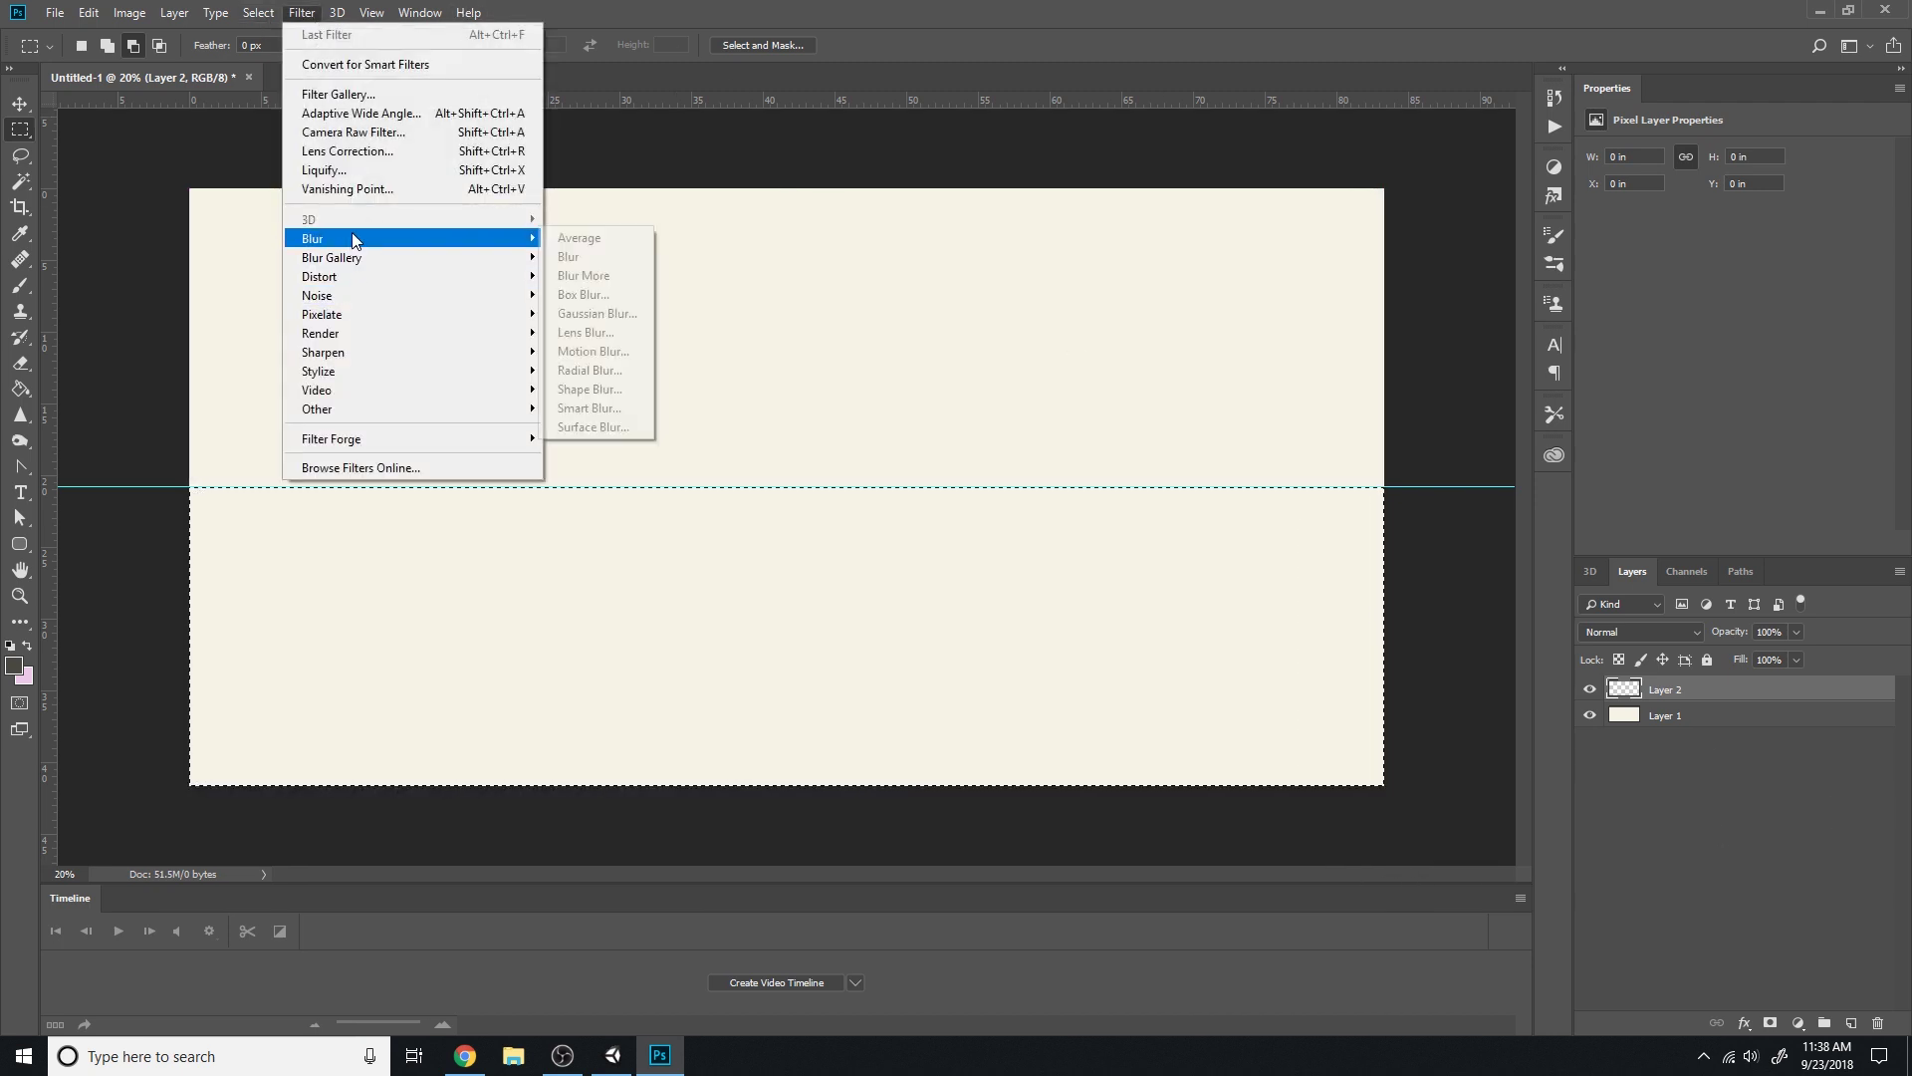
pyautogui.click(1332, 192)
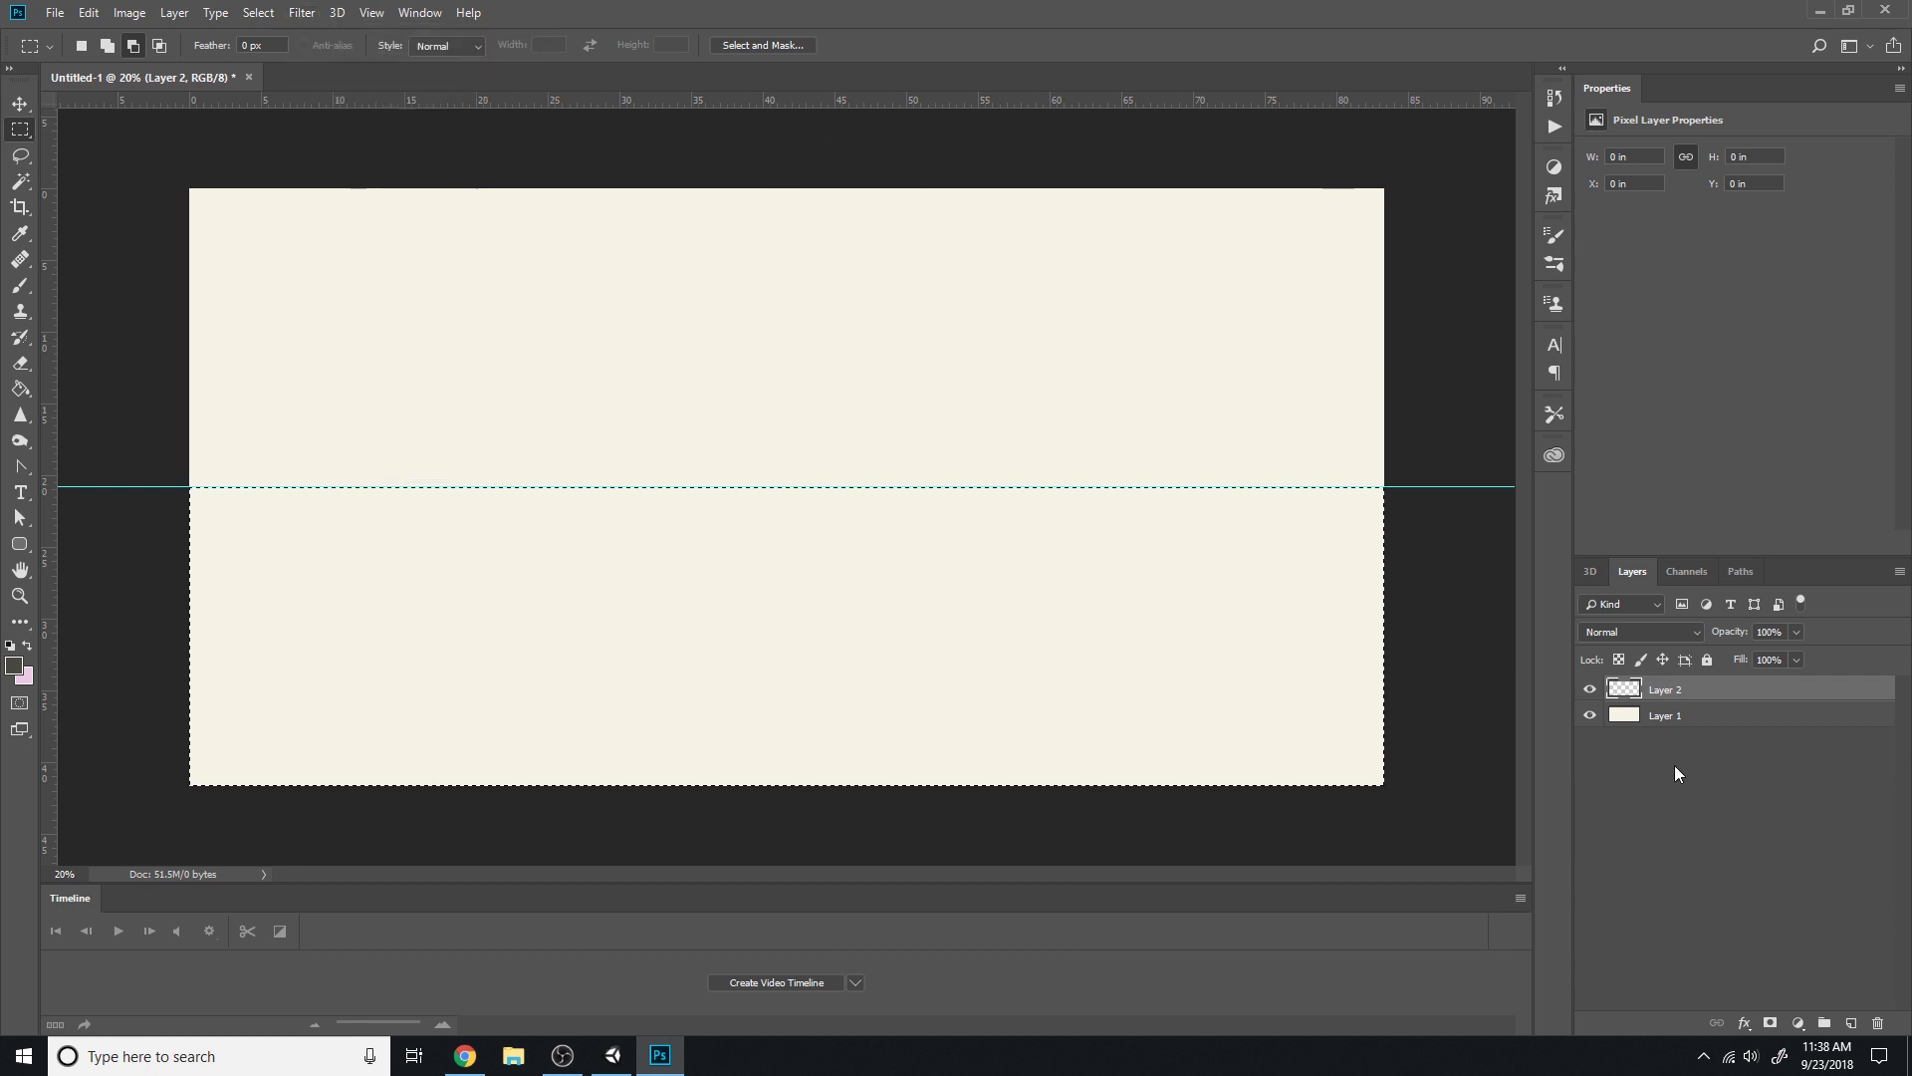
pyautogui.click(20, 388)
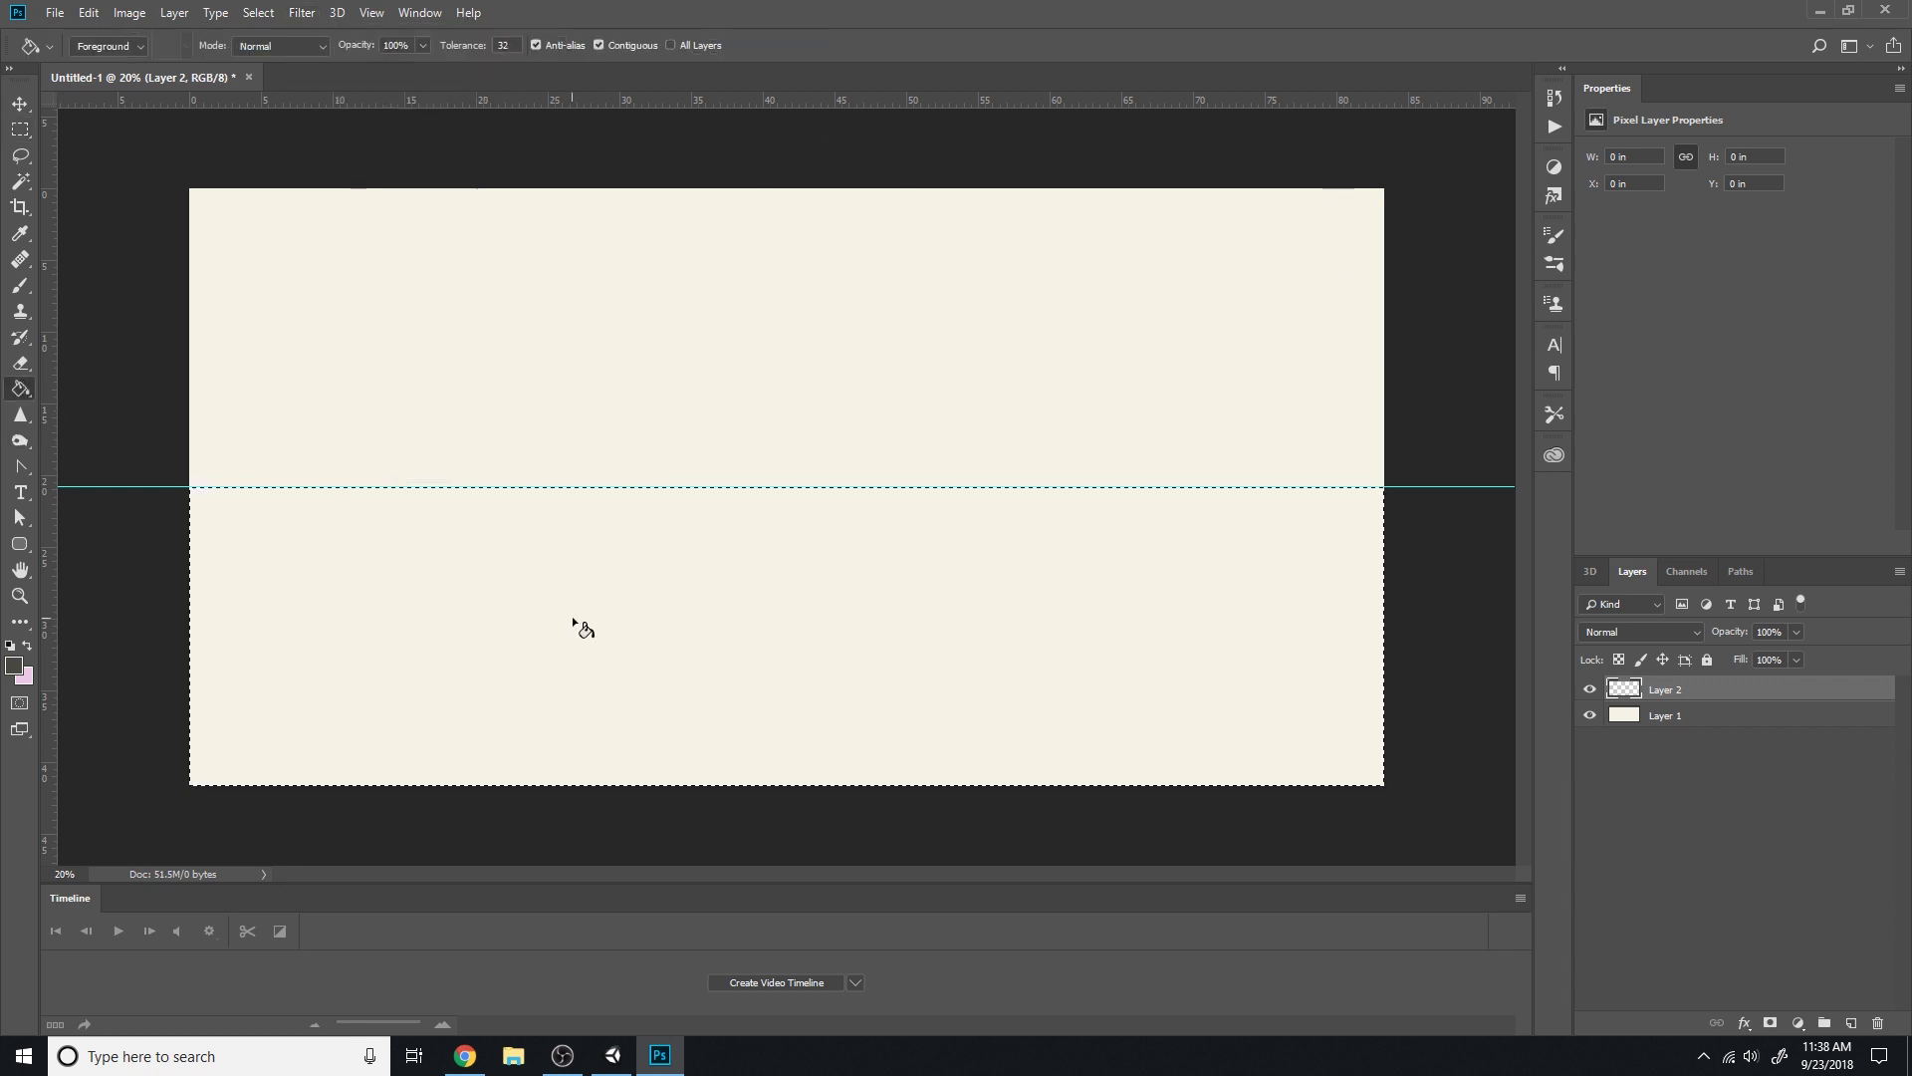
pyautogui.click(574, 621)
pyautogui.click(307, 13)
pyautogui.moveTo(258, 13)
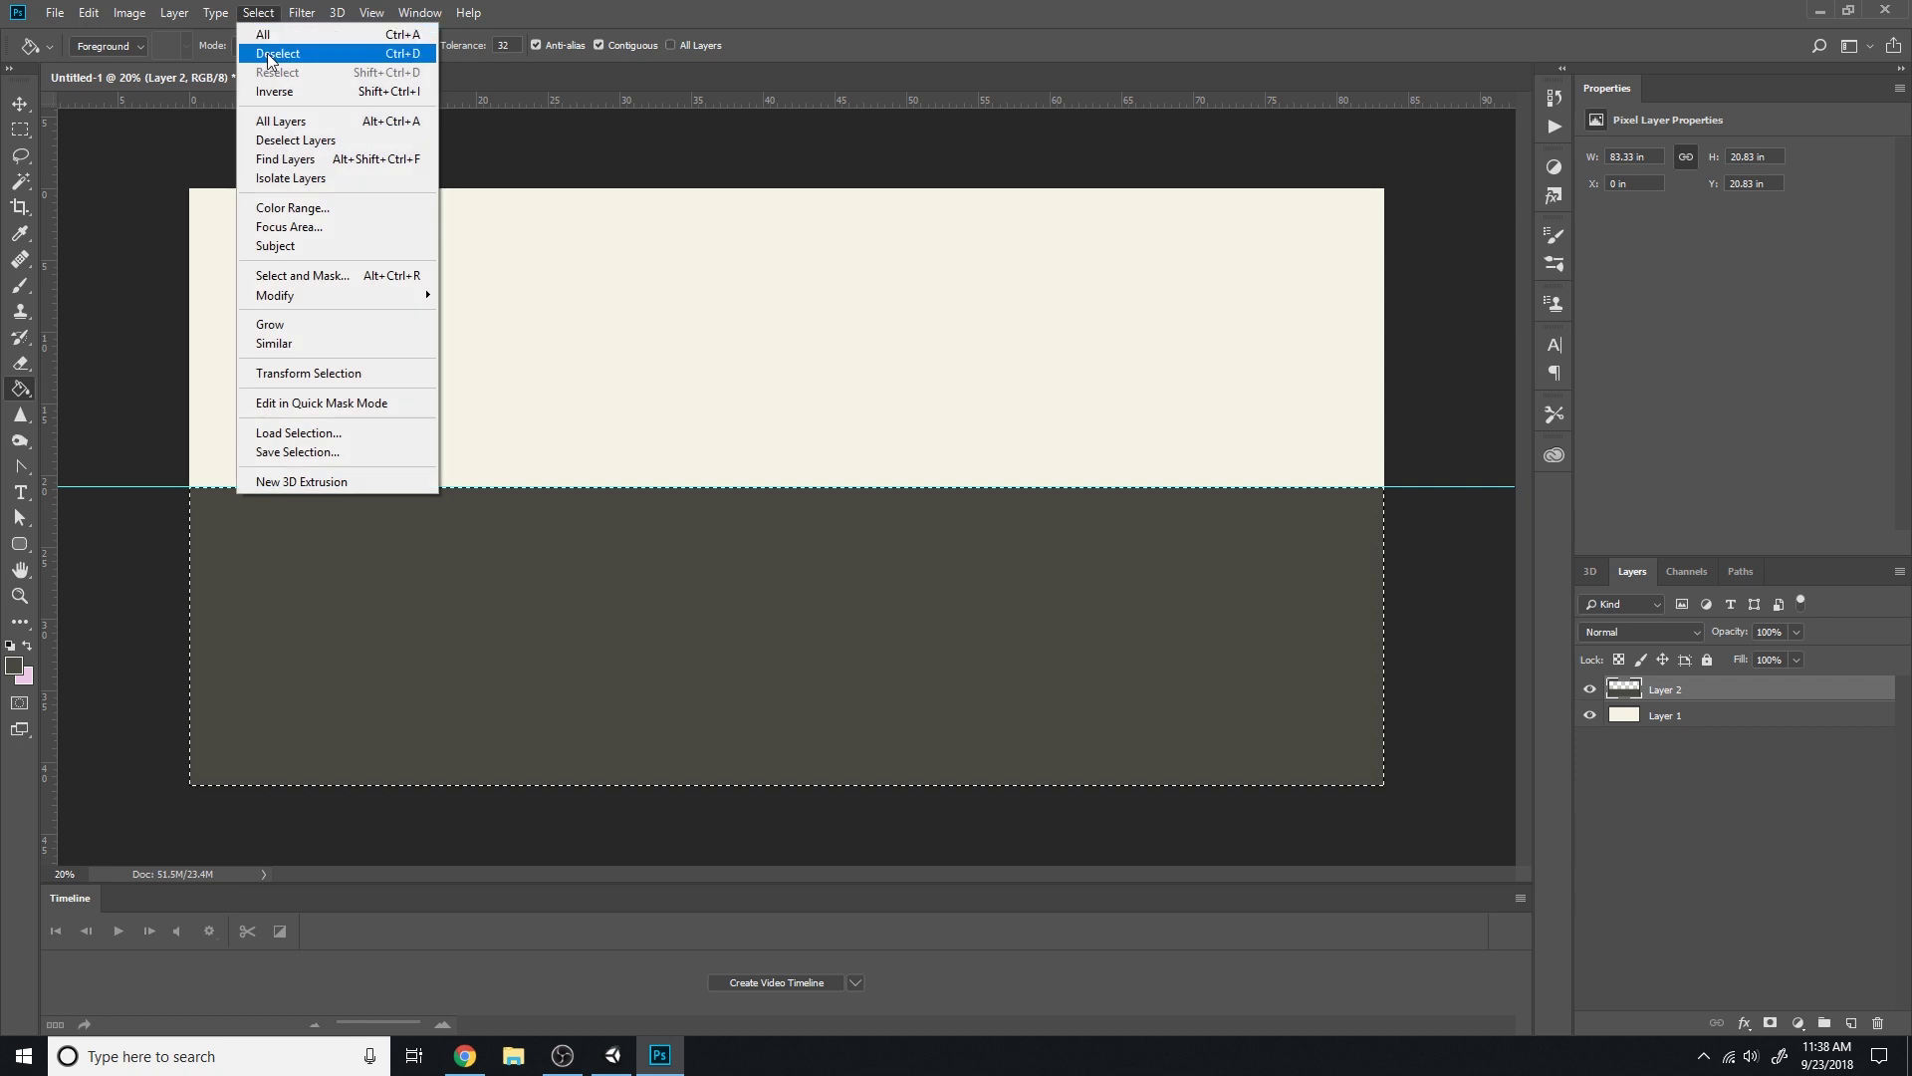
pyautogui.click(269, 55)
# Soften the grey lower half with a 10-pixel Gaussian Blur
pyautogui.click(302, 13)
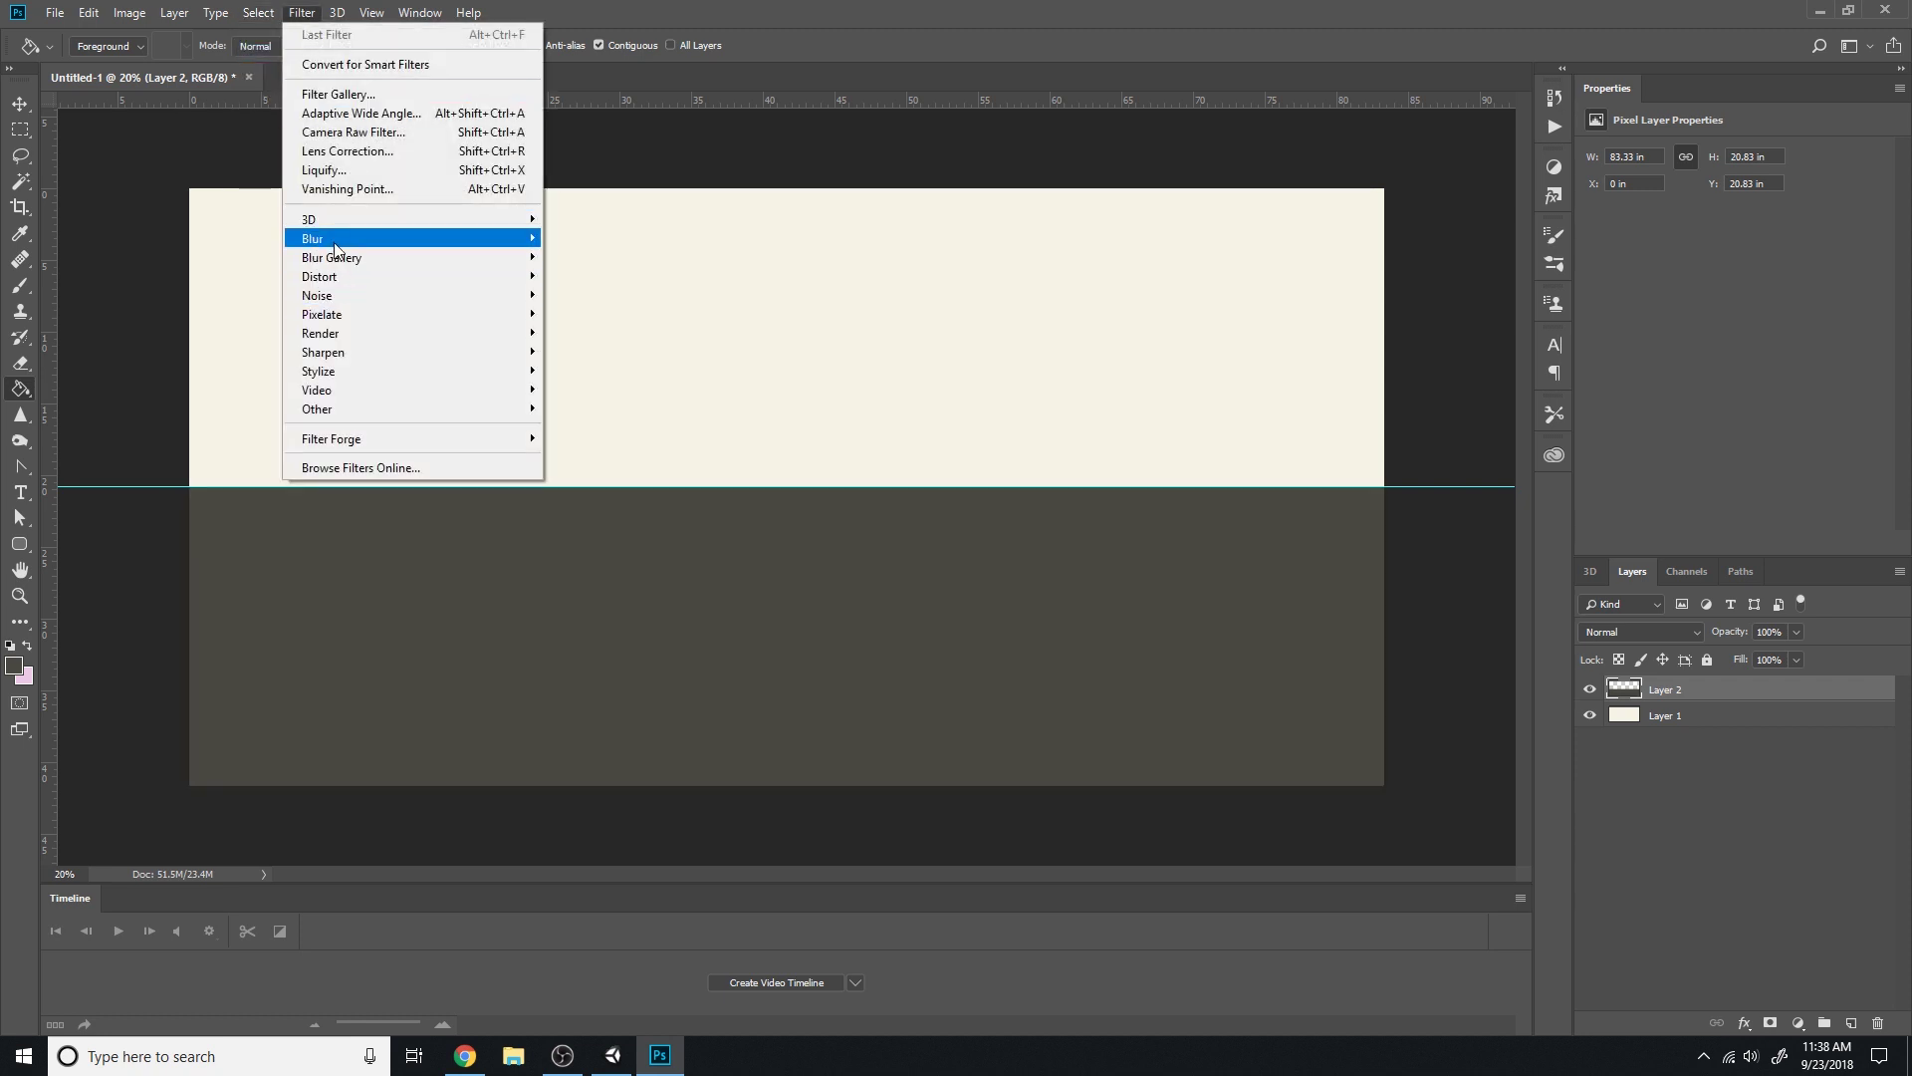
pyautogui.moveTo(336, 244)
pyautogui.click(583, 315)
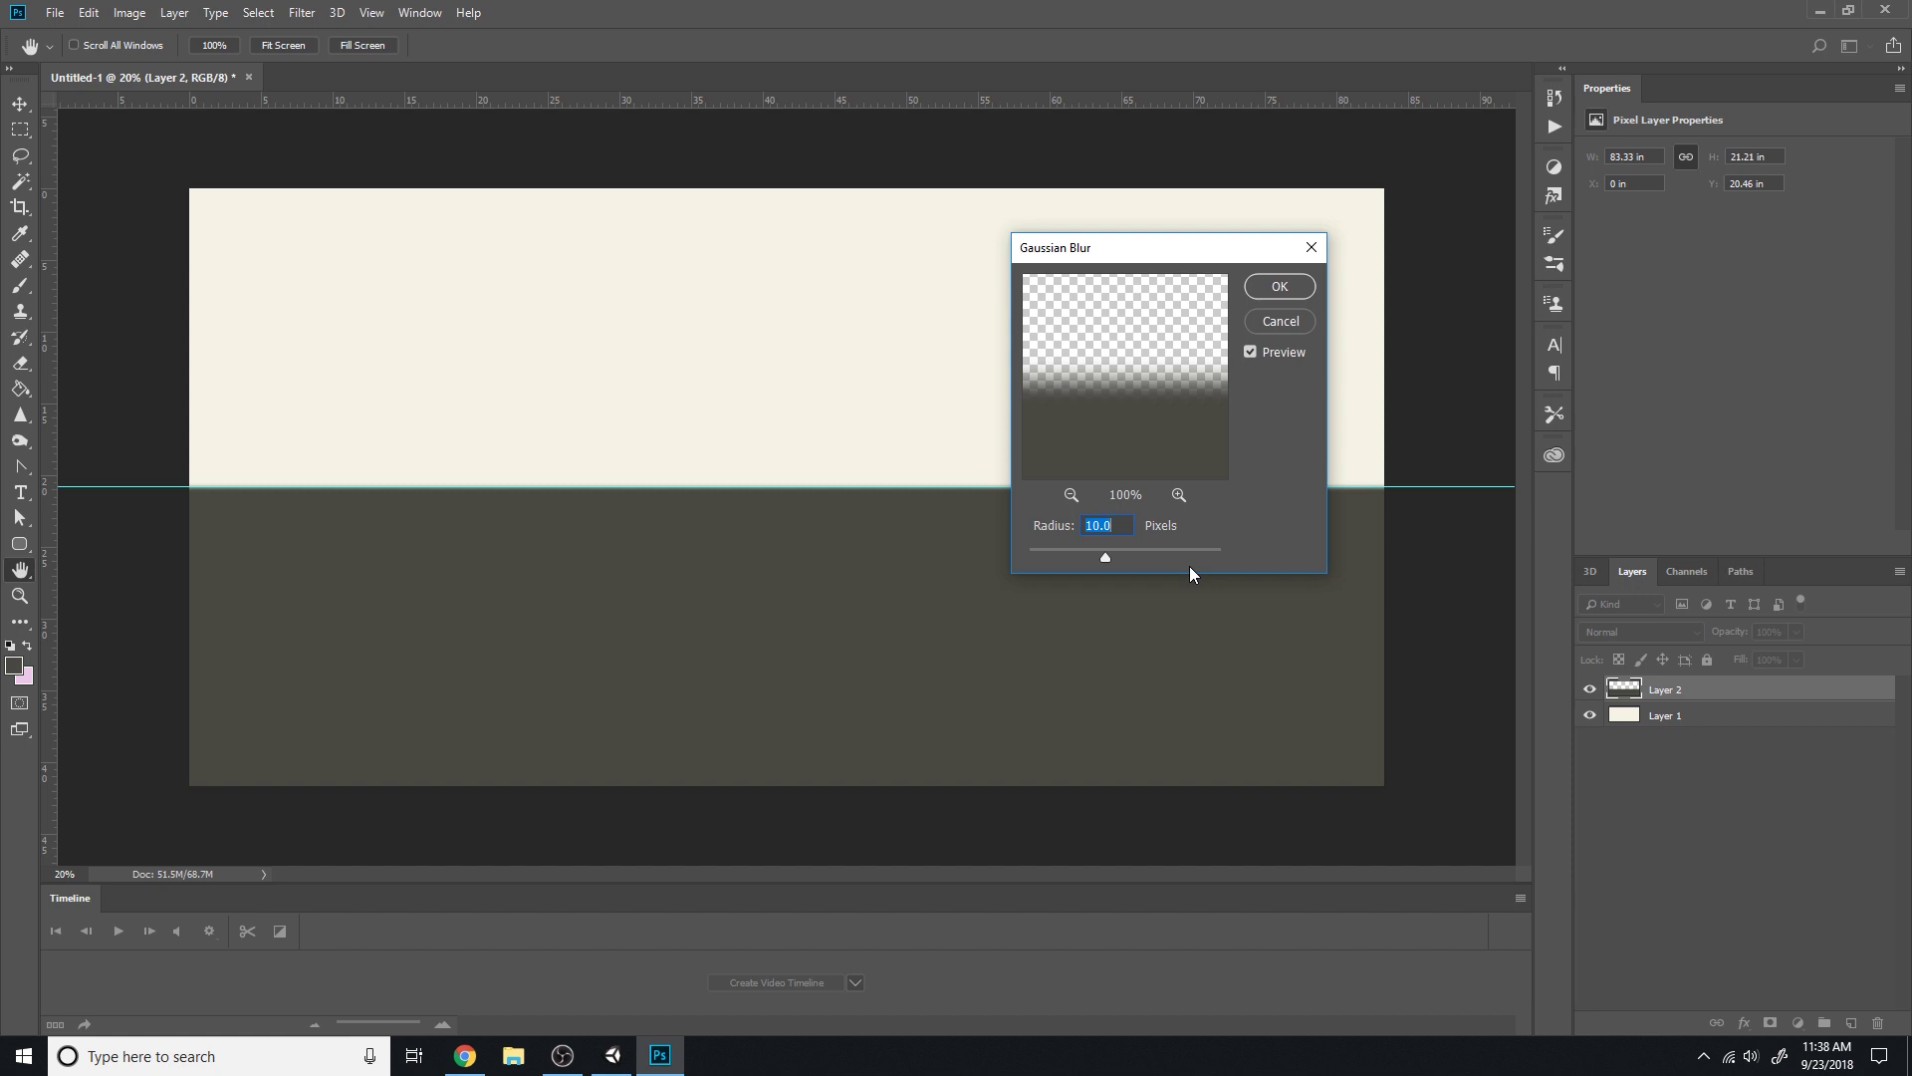
pyautogui.write('36')
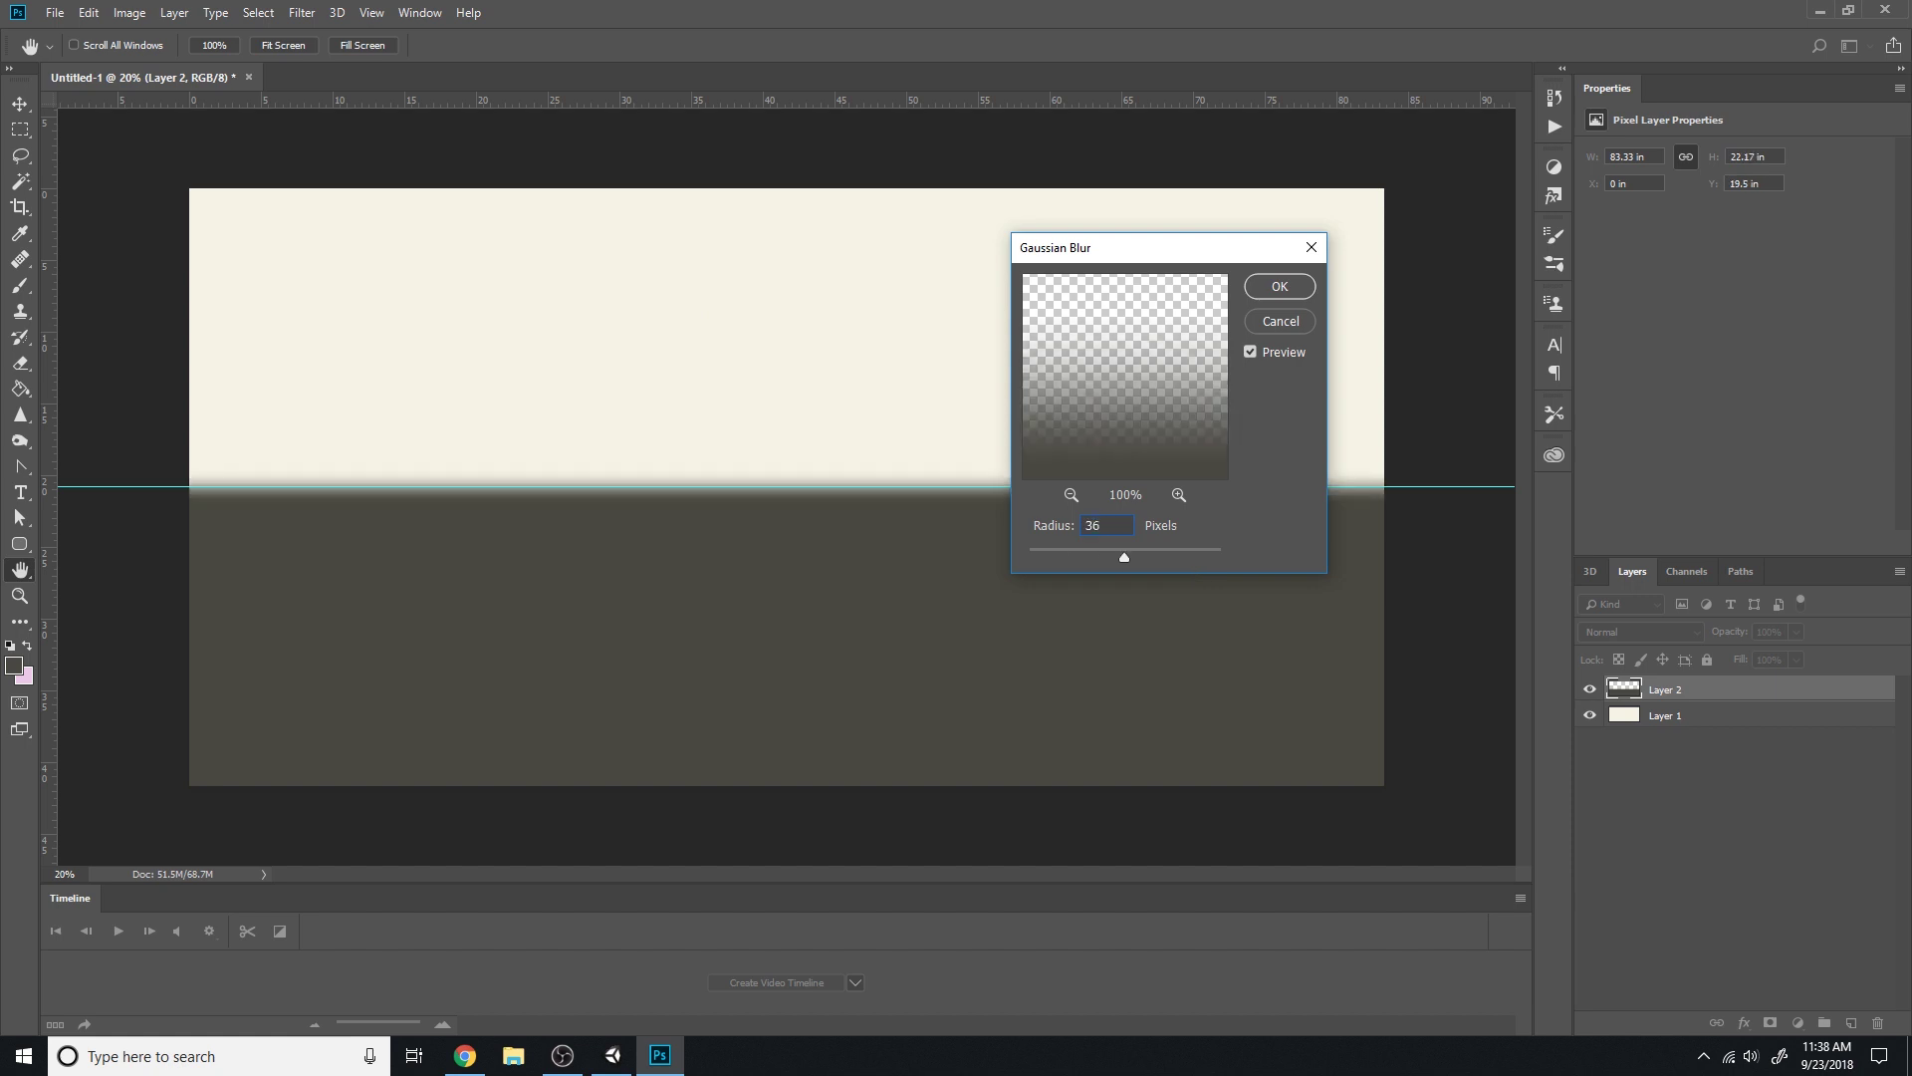
pyautogui.press('BackSpace')
pyautogui.press('BackSpace')
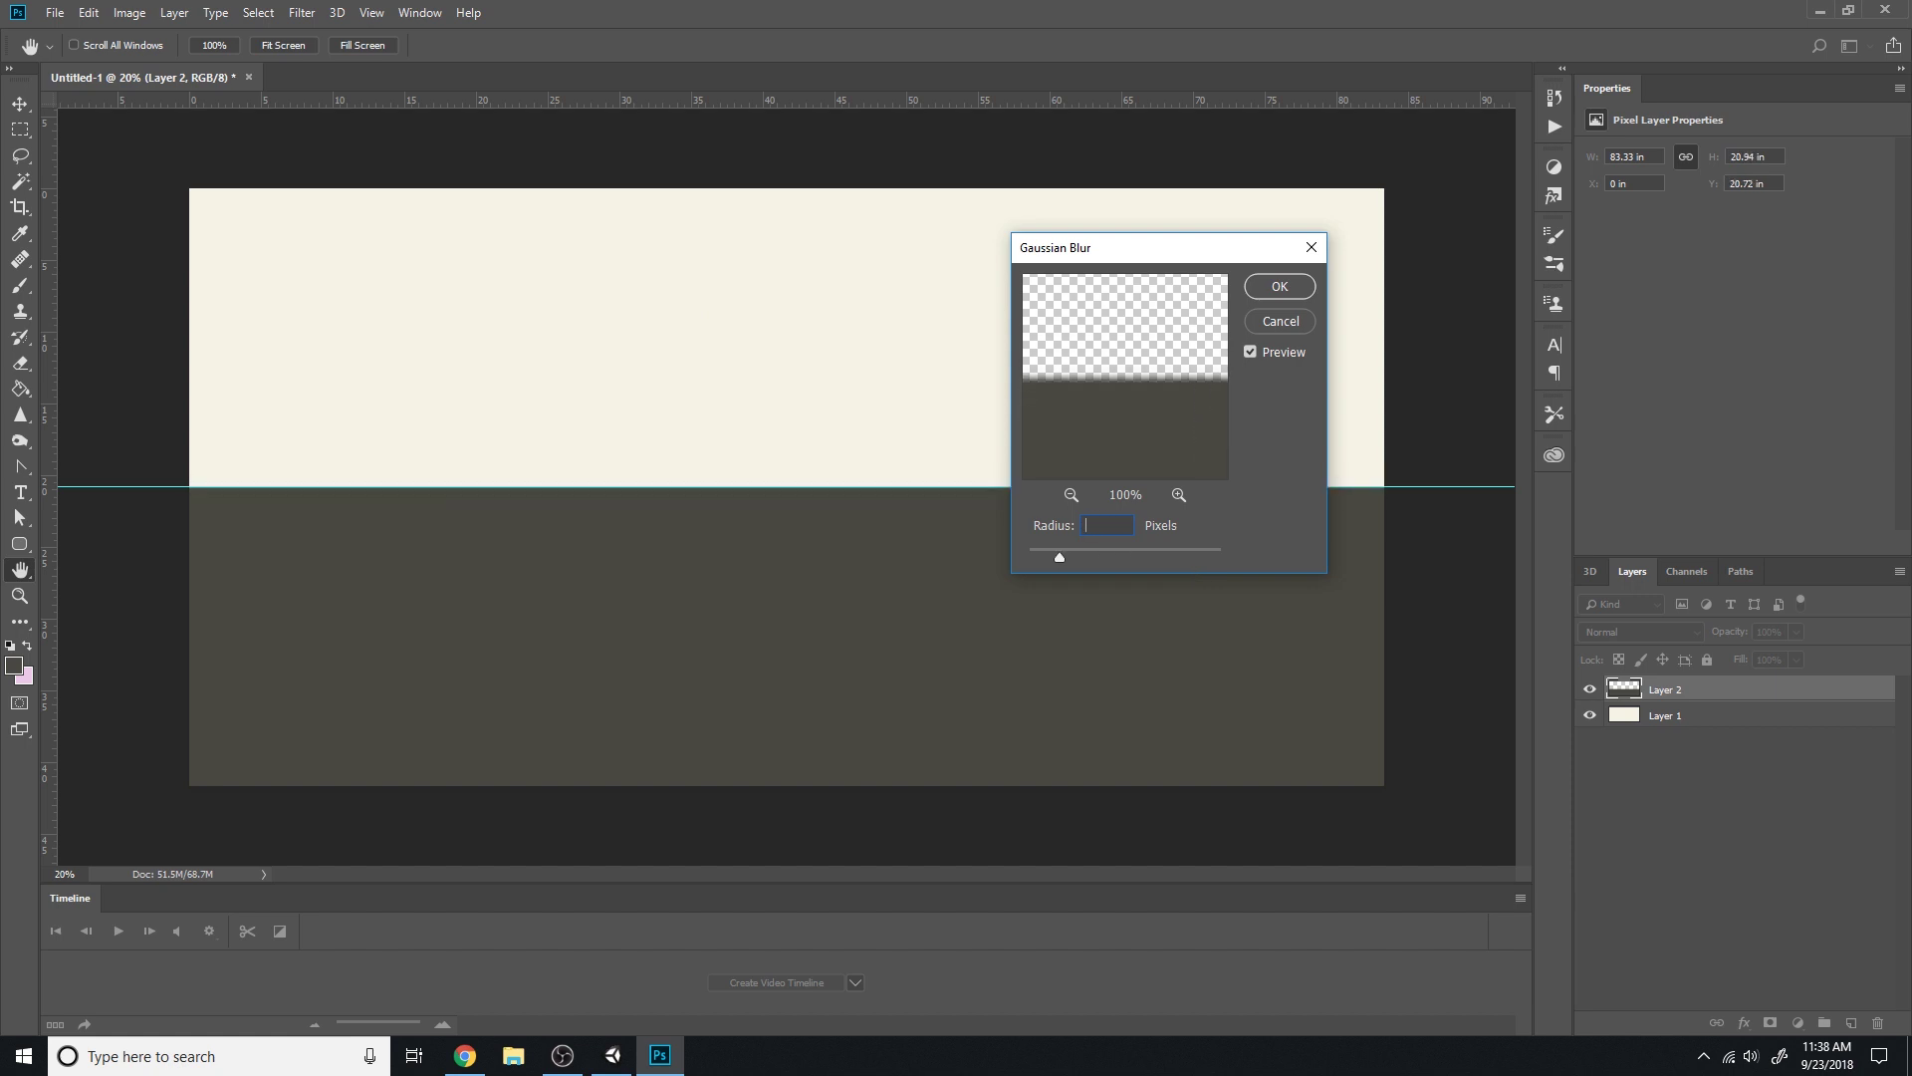
pyautogui.write('10')
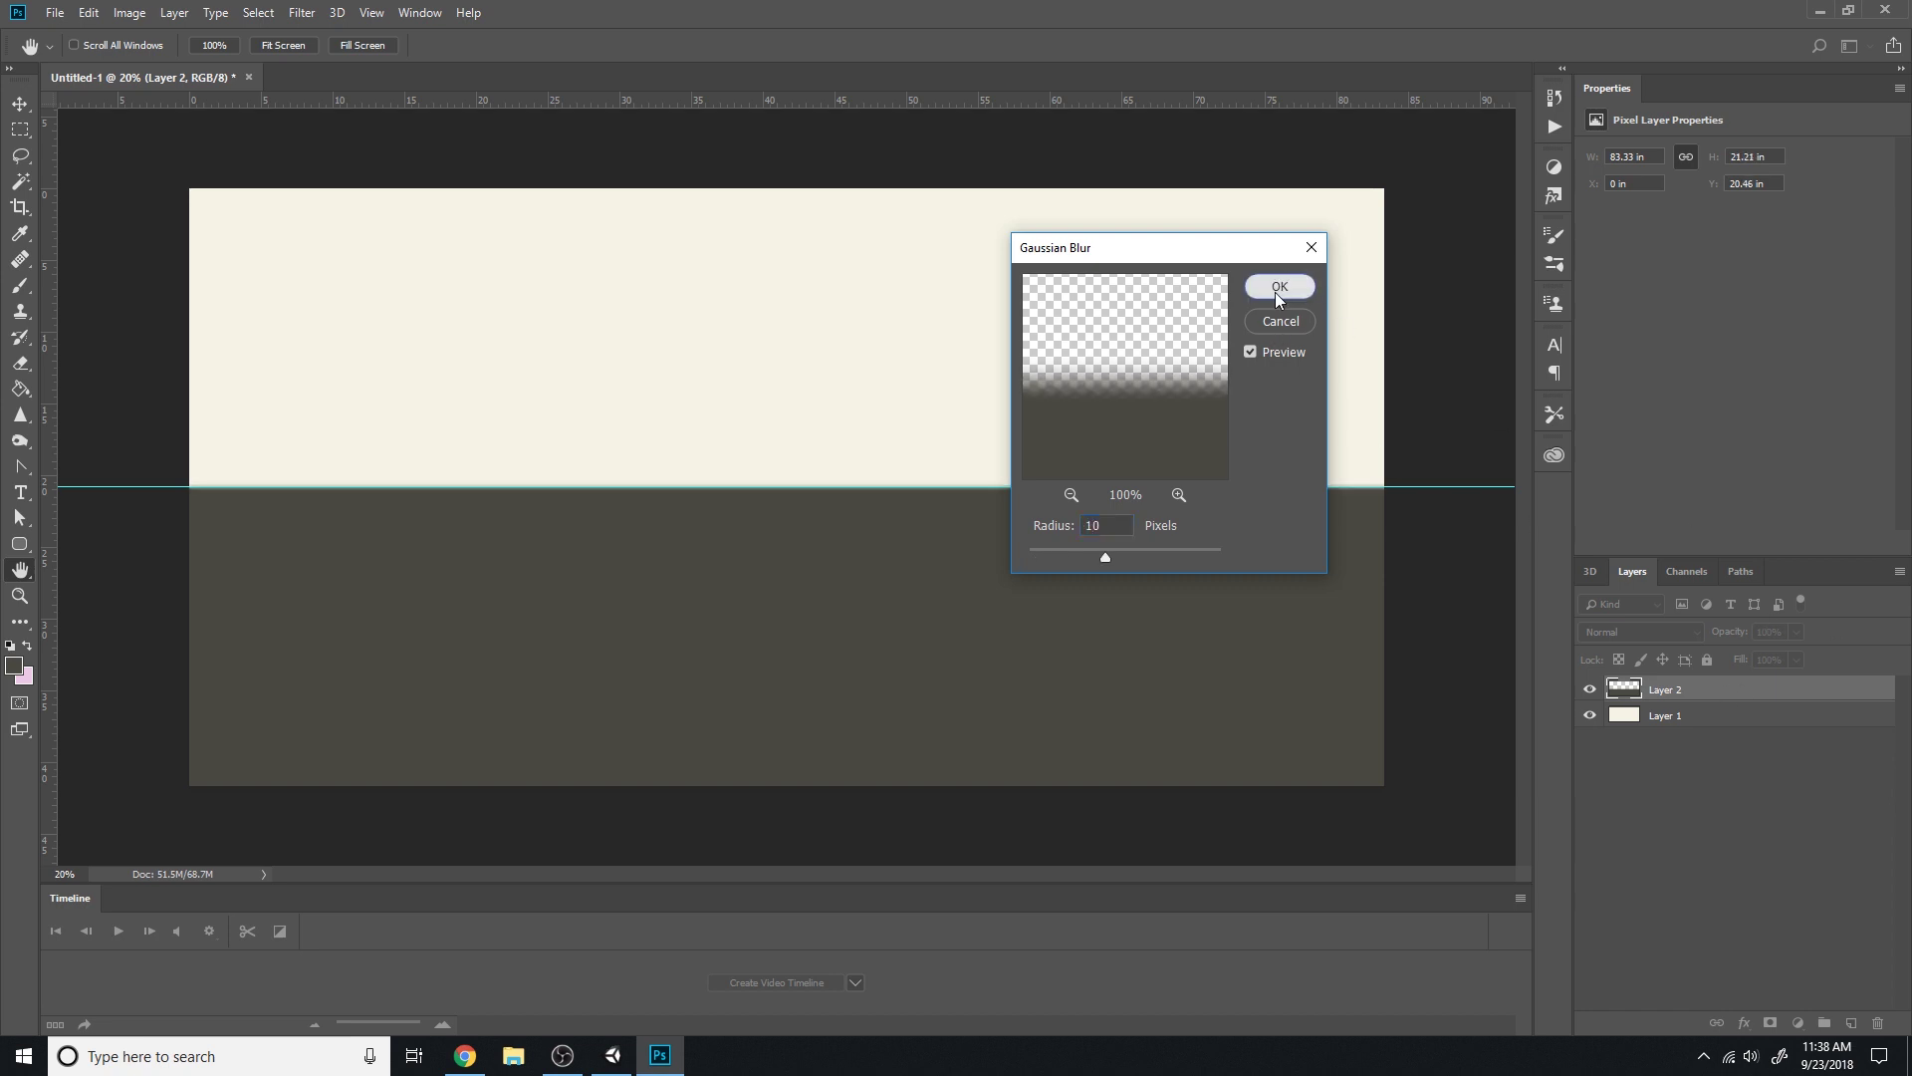
pyautogui.click(1274, 290)
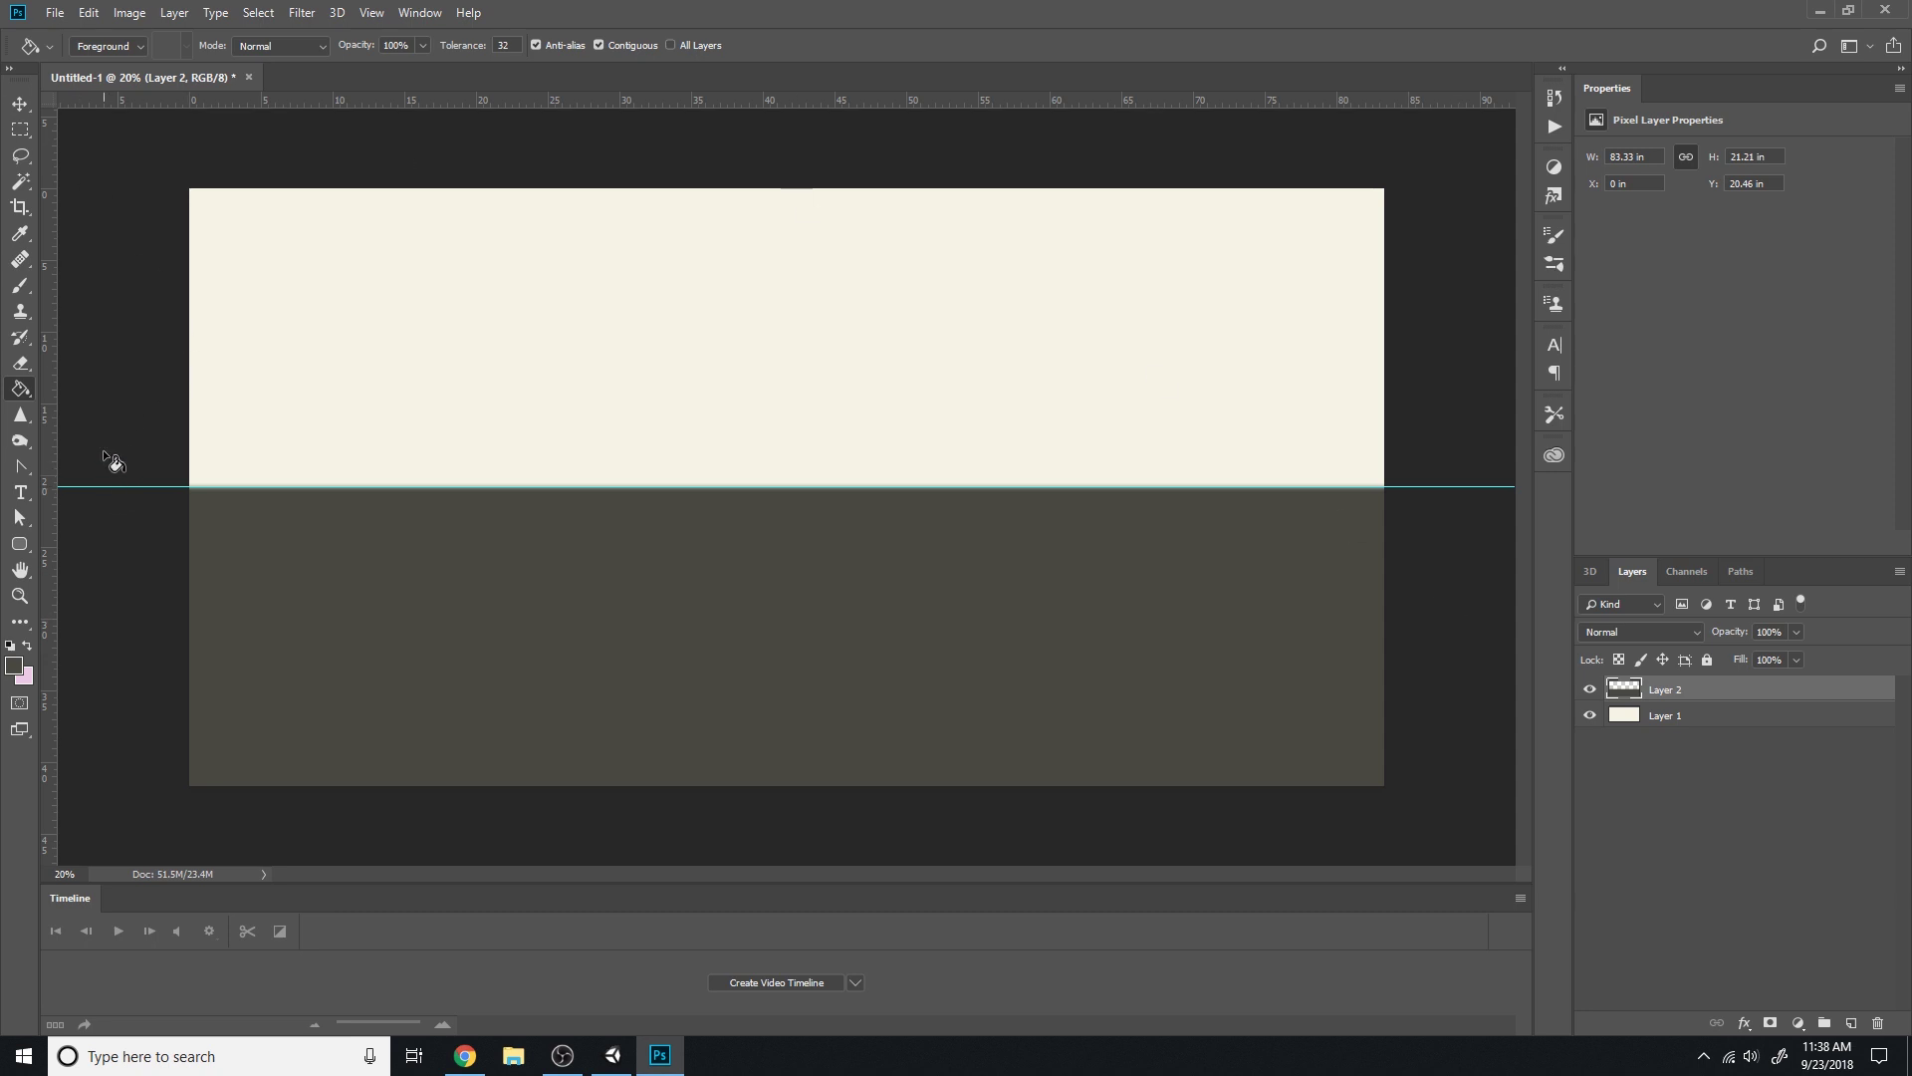
# Move the horizon guide up and add a new layer above Layer 1
pyautogui.click(20, 103)
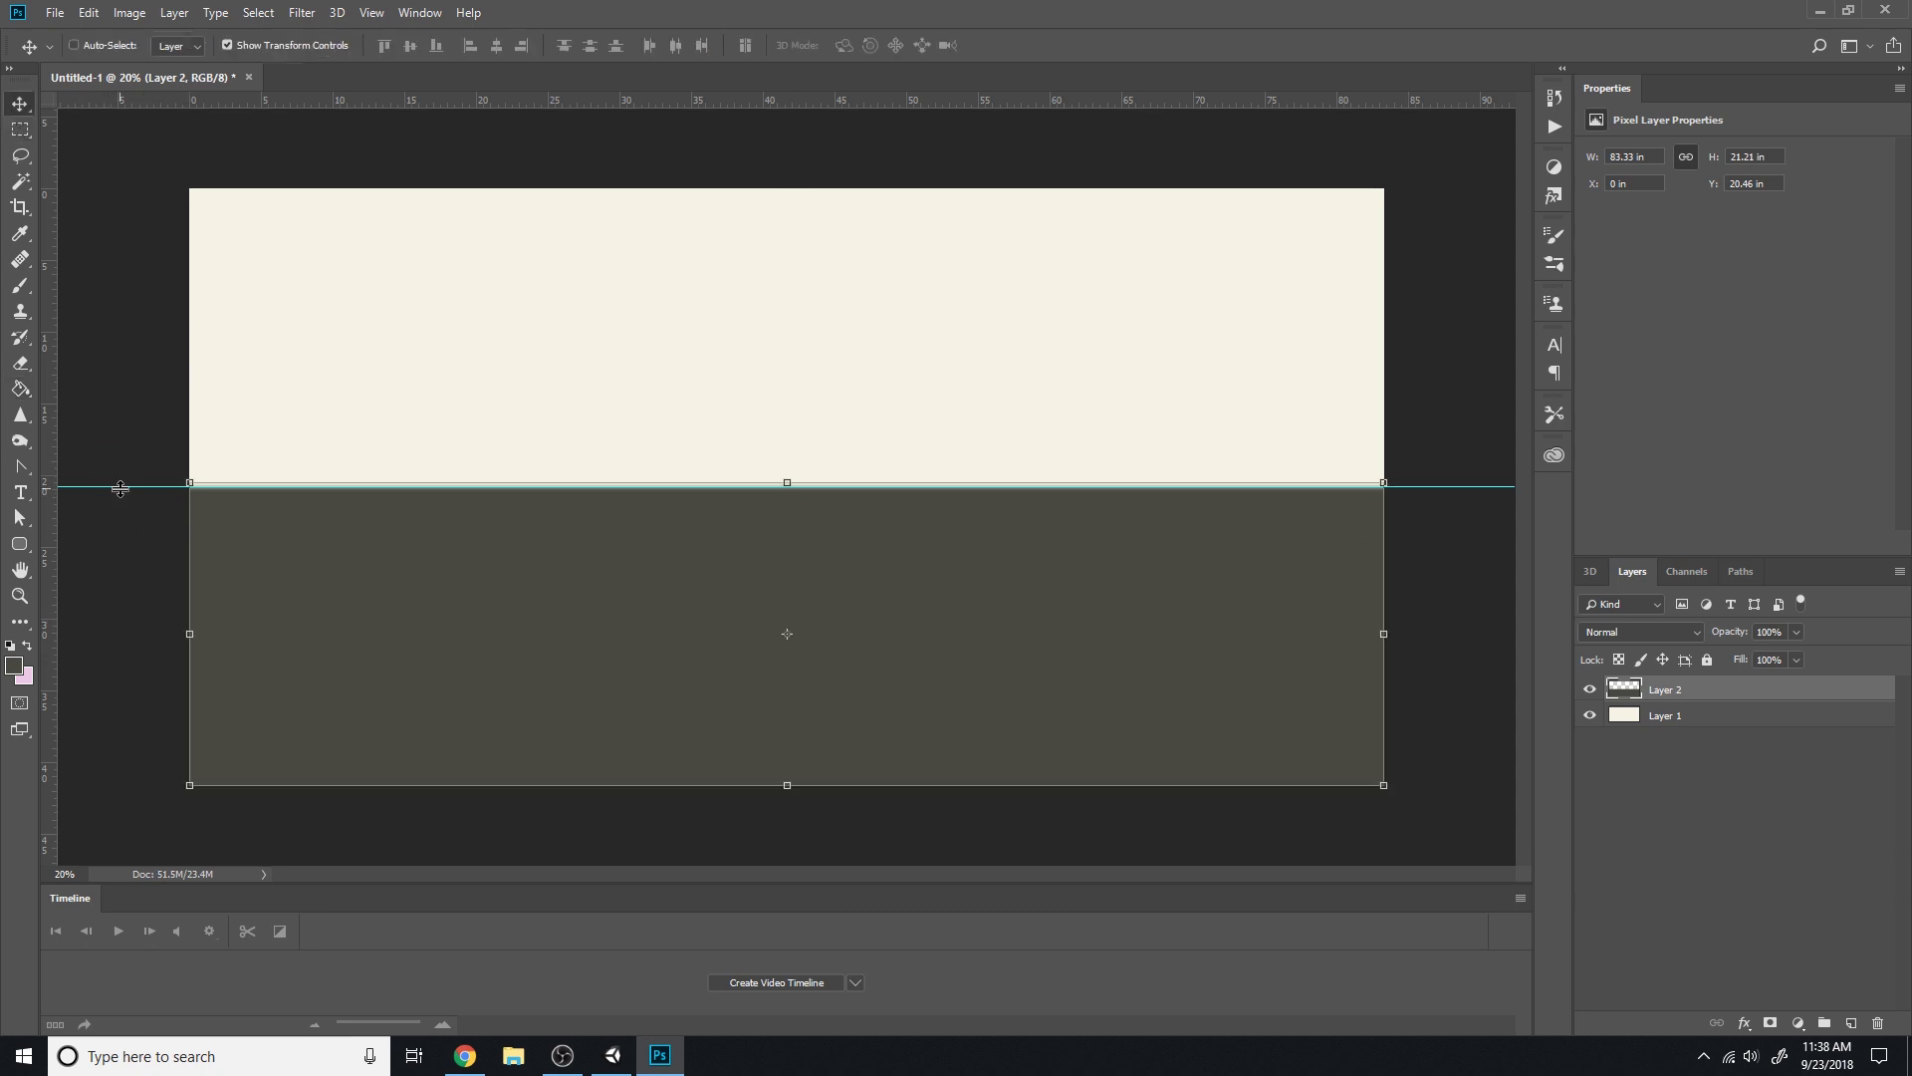
pyautogui.moveTo(131, 486); pyautogui.dragTo(156, 125)
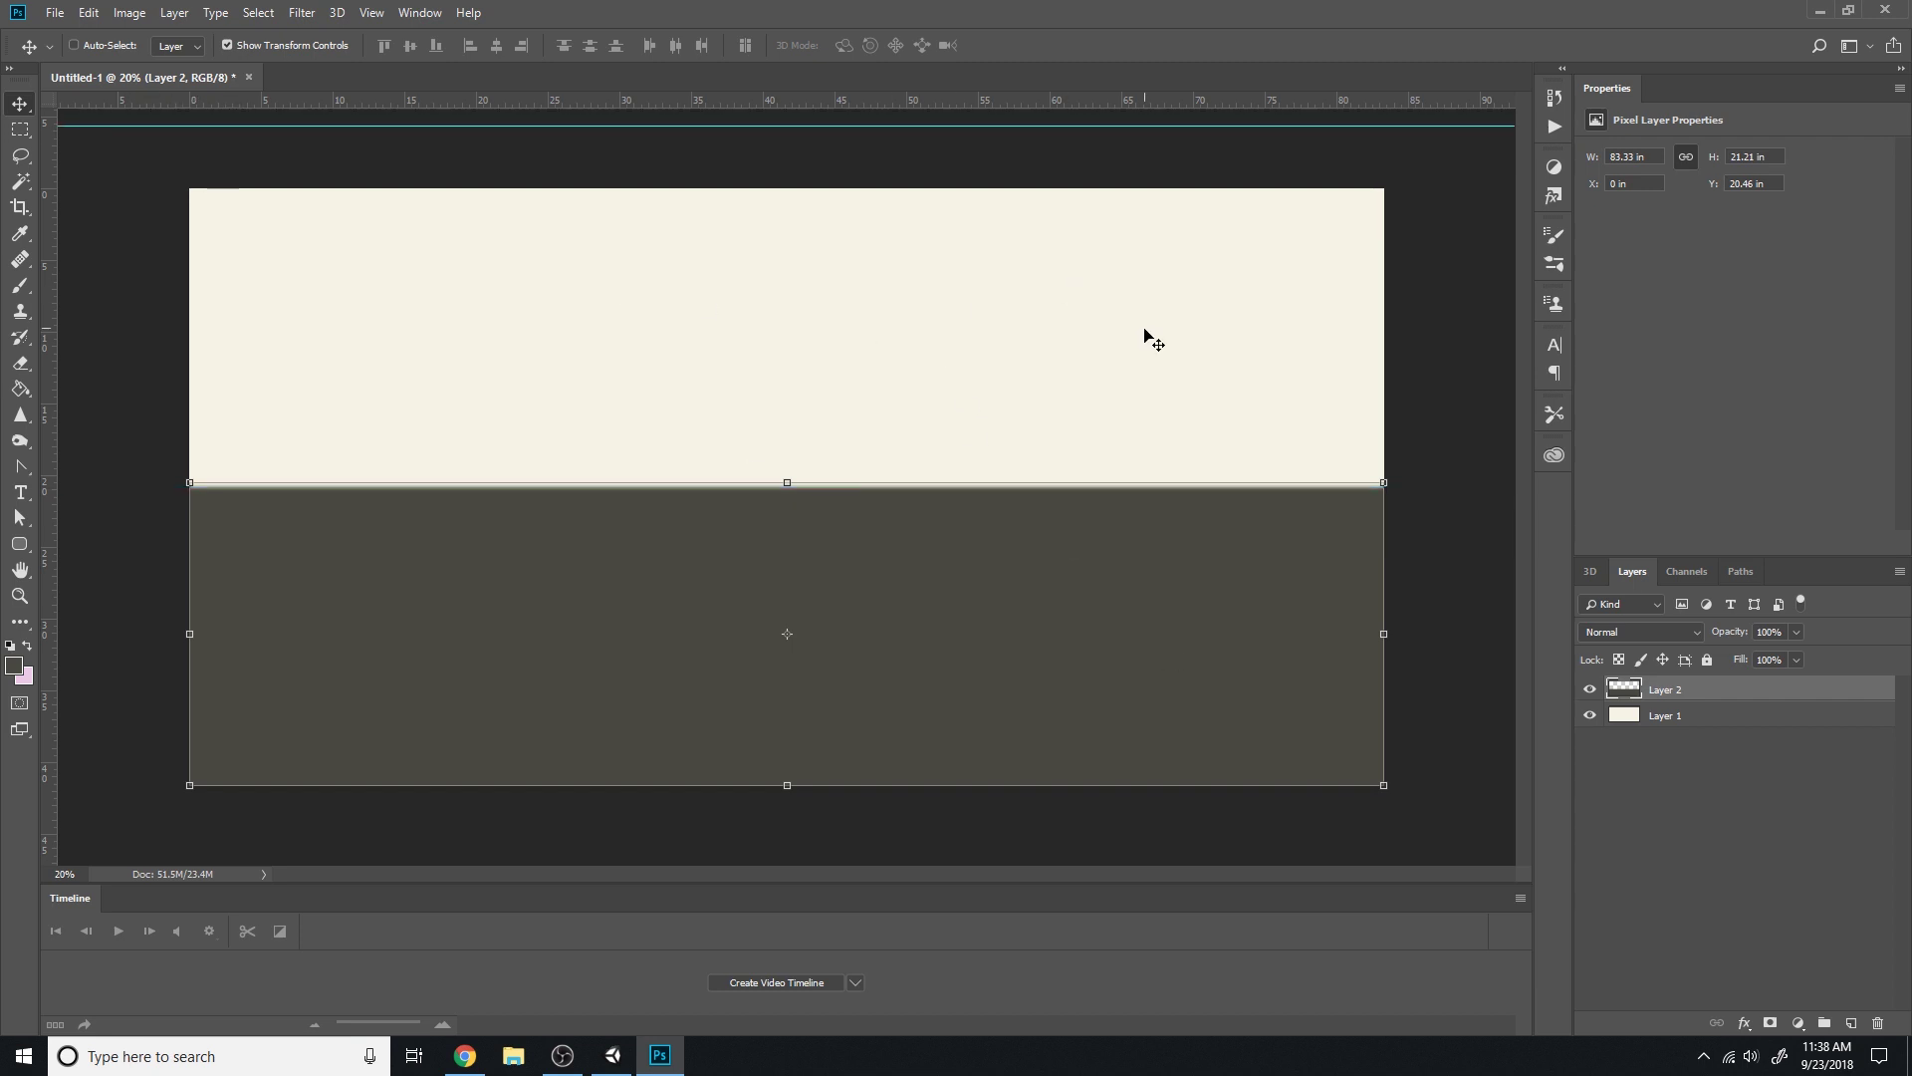
pyautogui.click(1756, 716)
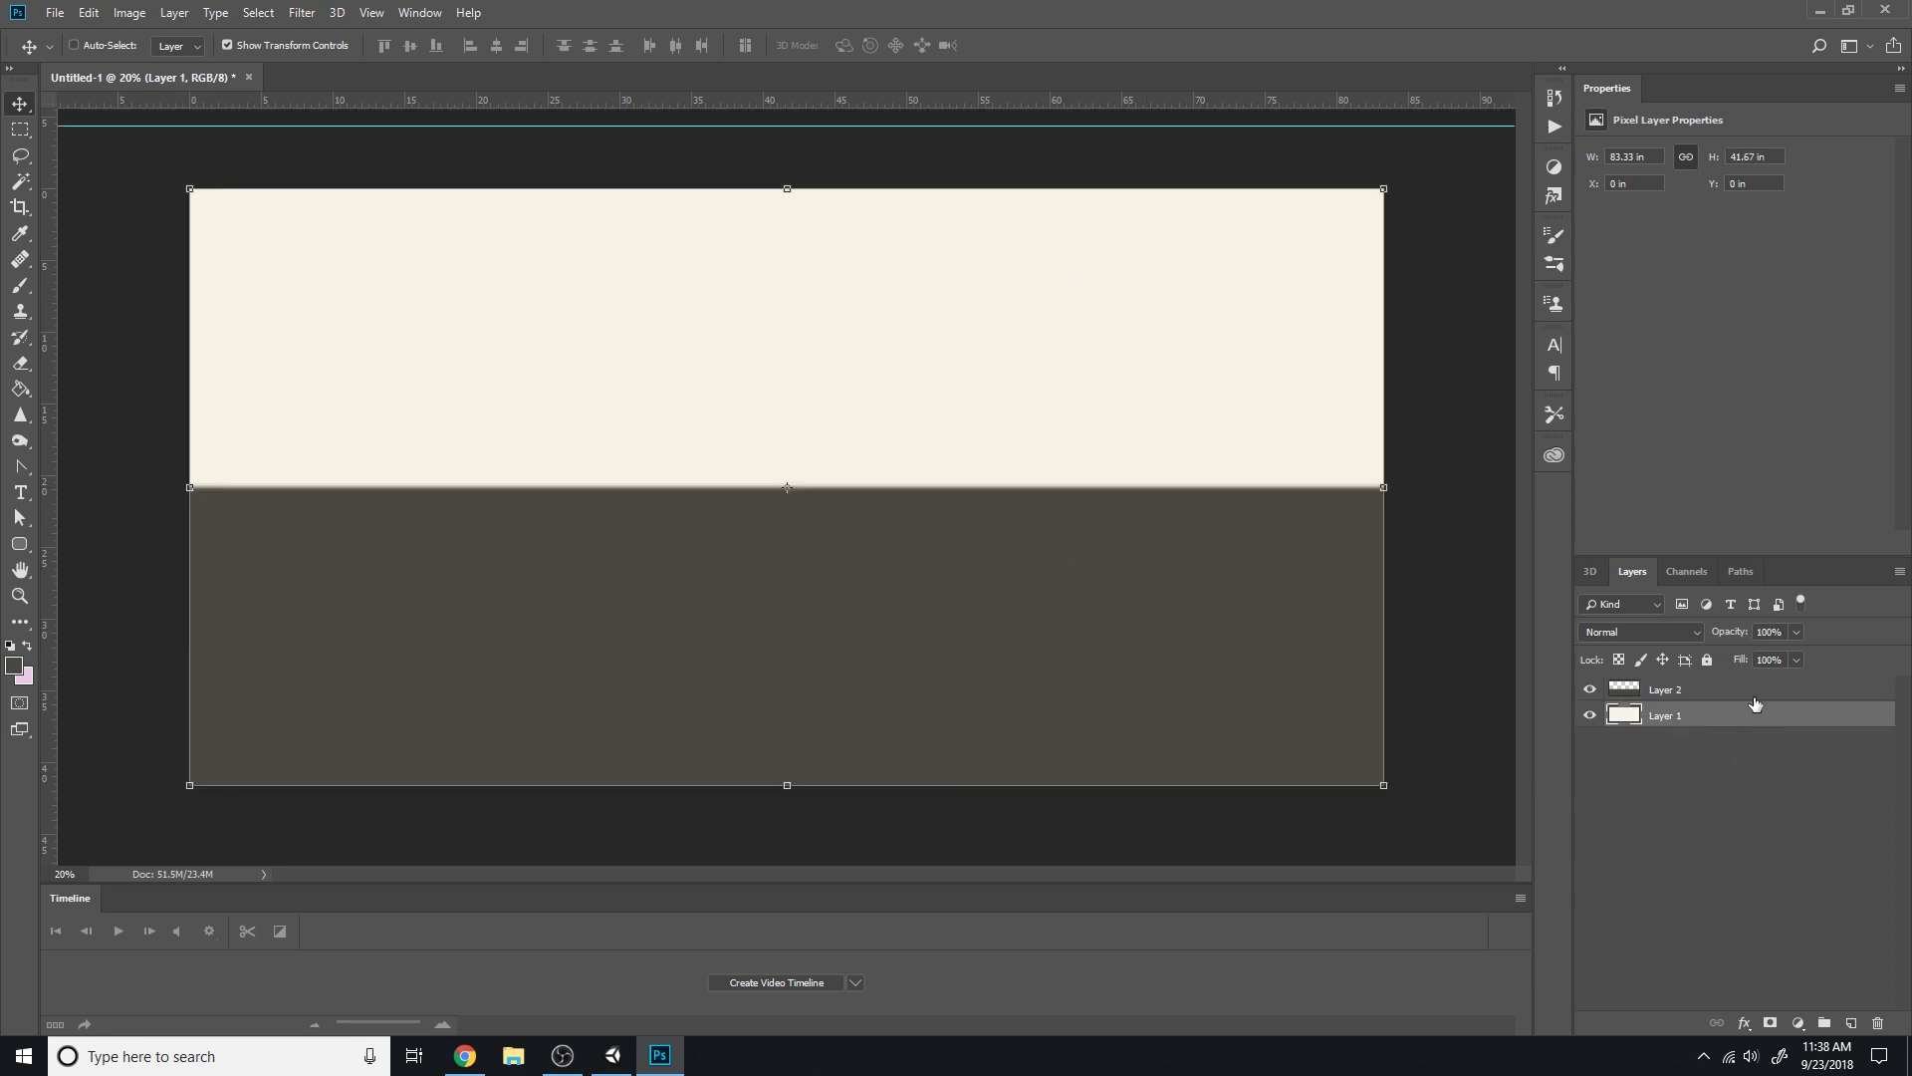
pyautogui.click(1755, 689)
pyautogui.click(1734, 713)
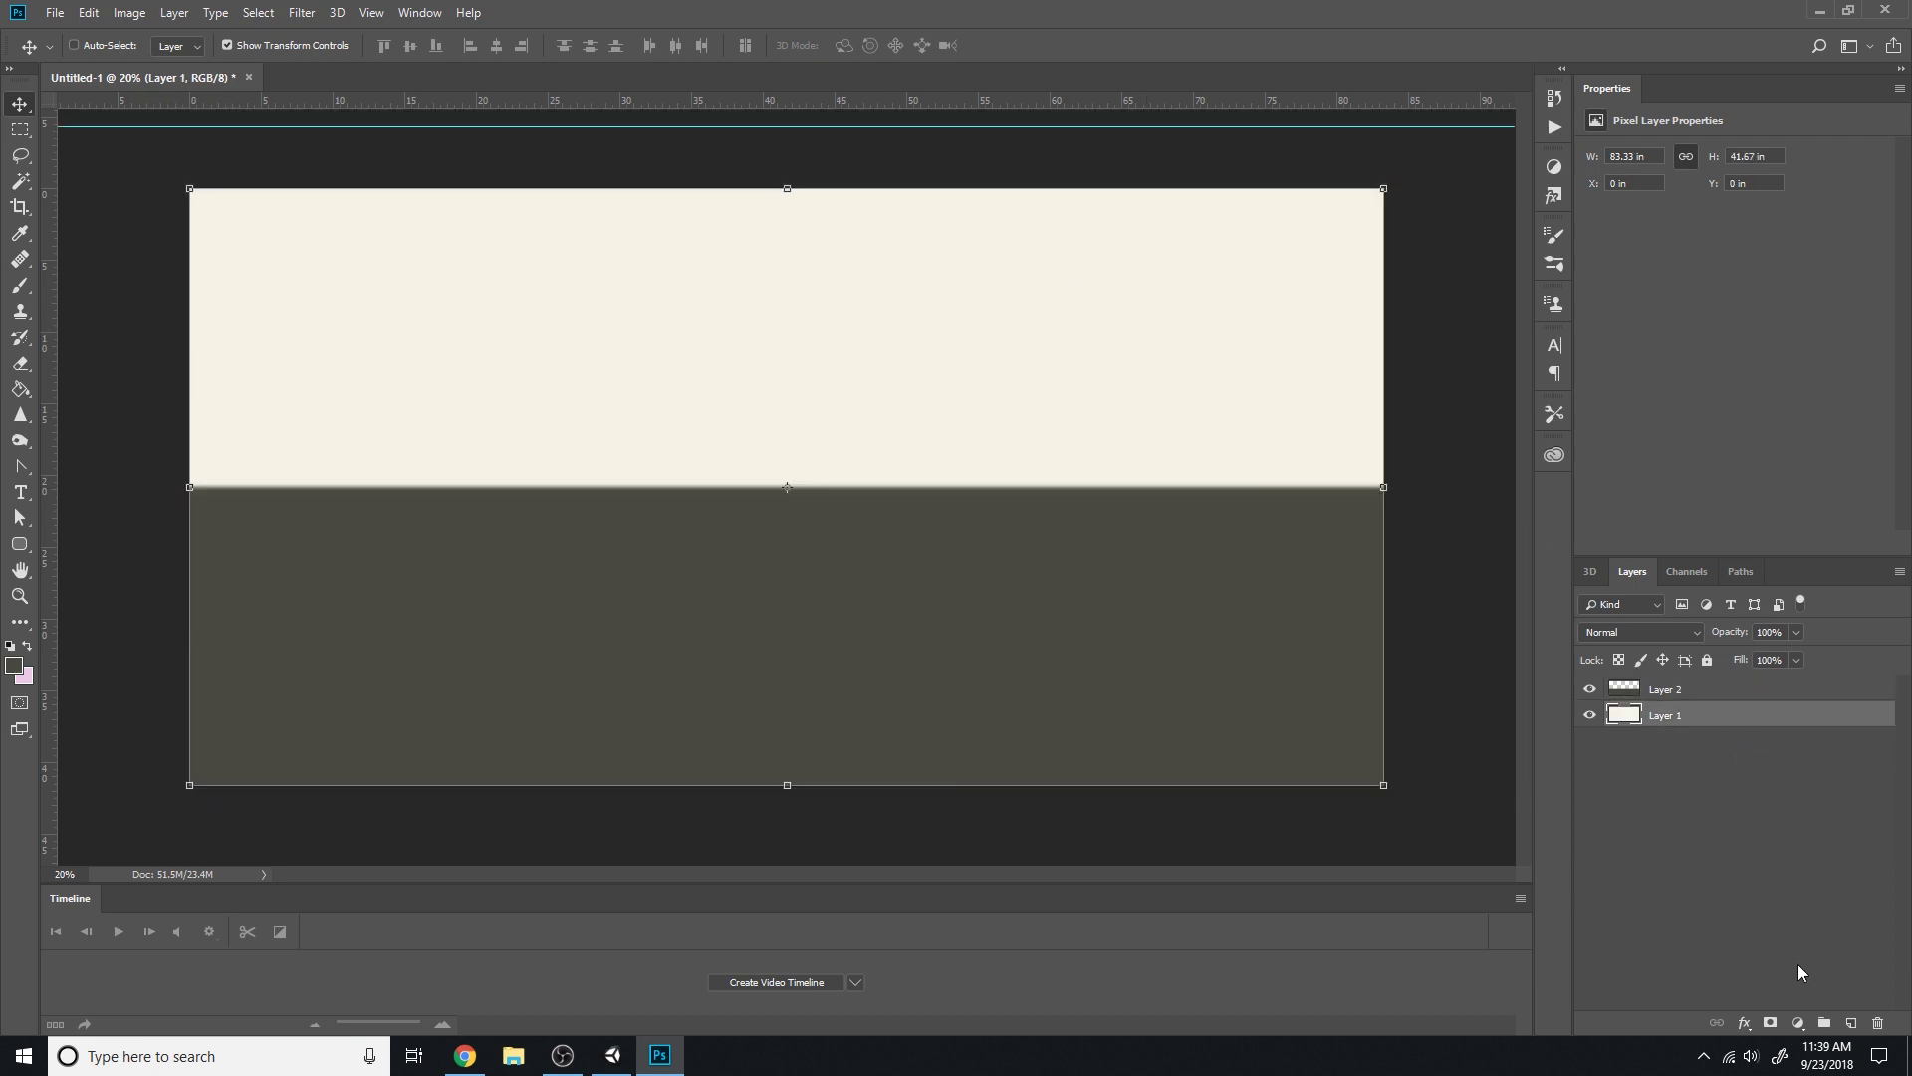
pyautogui.click(1852, 1023)
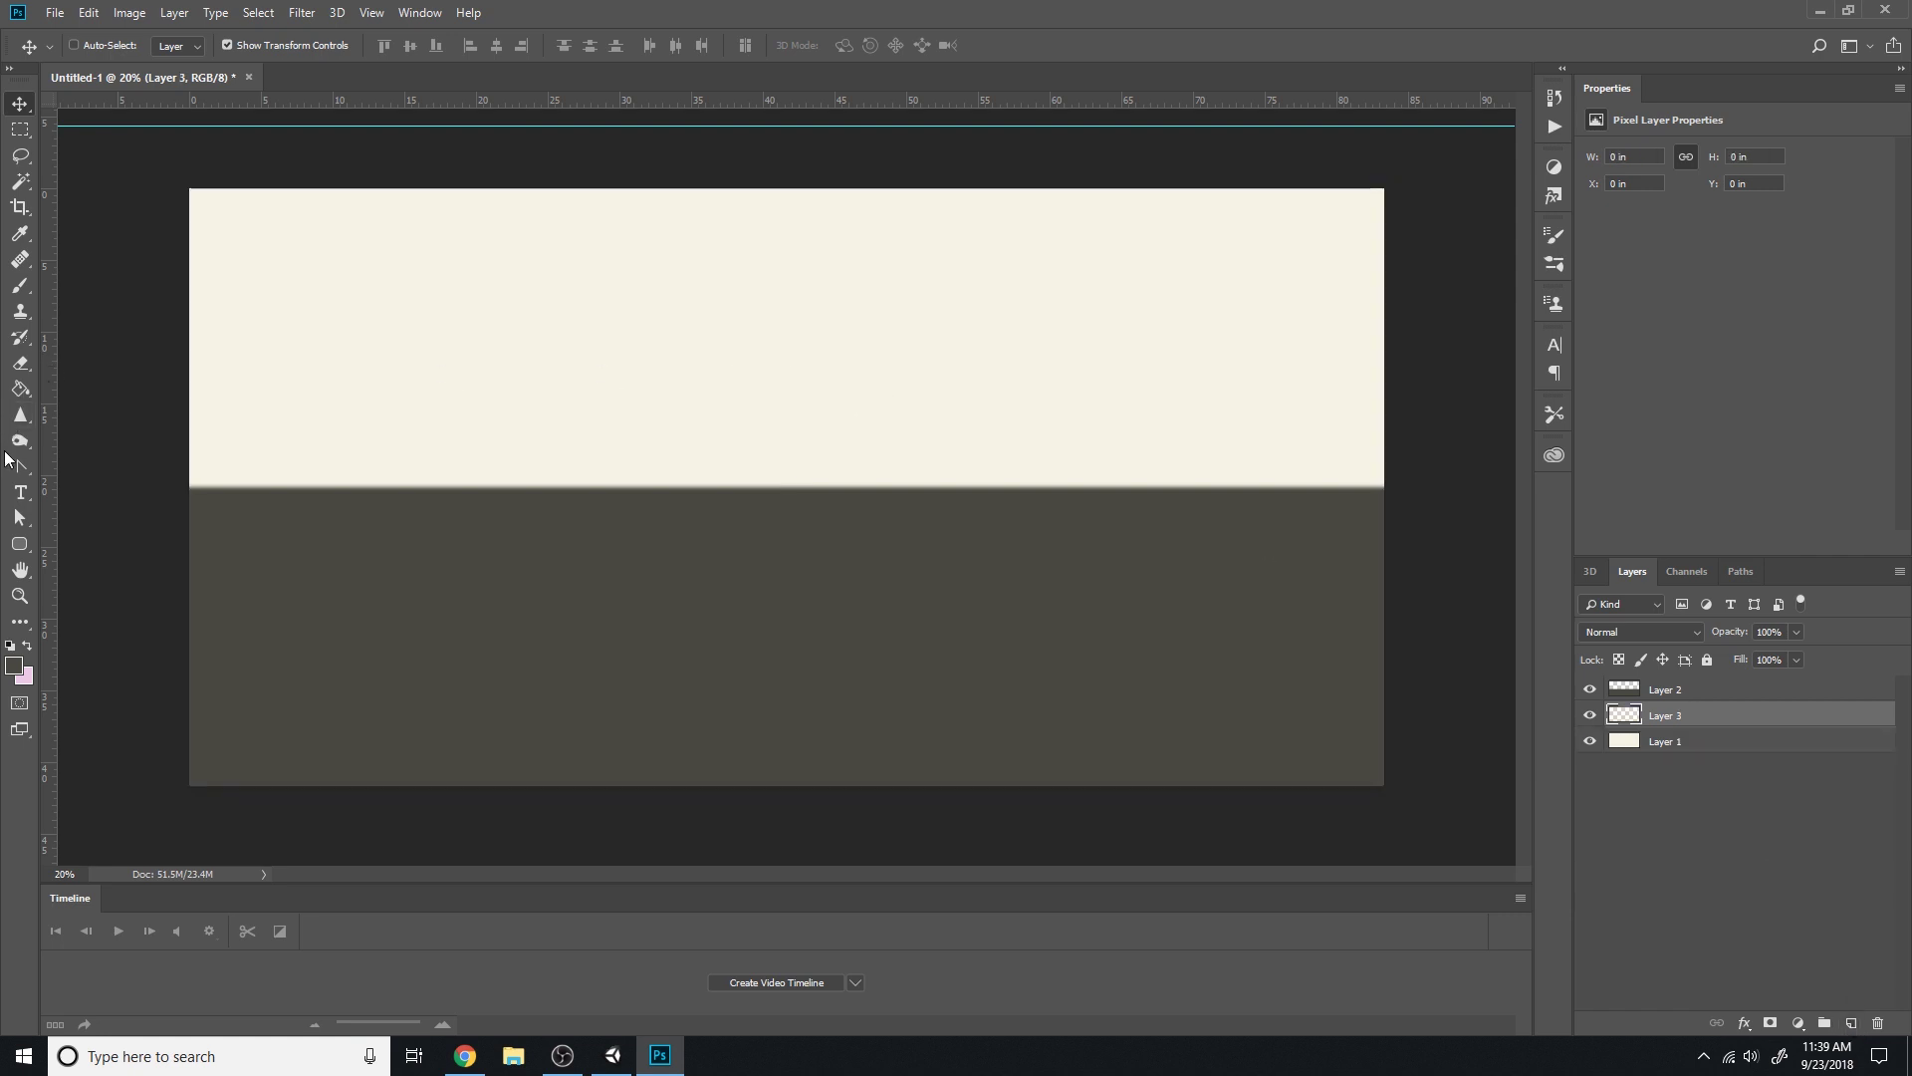
# Paint a saturated pink band along the horizon with the brush
pyautogui.click(28, 645)
pyautogui.click(20, 665)
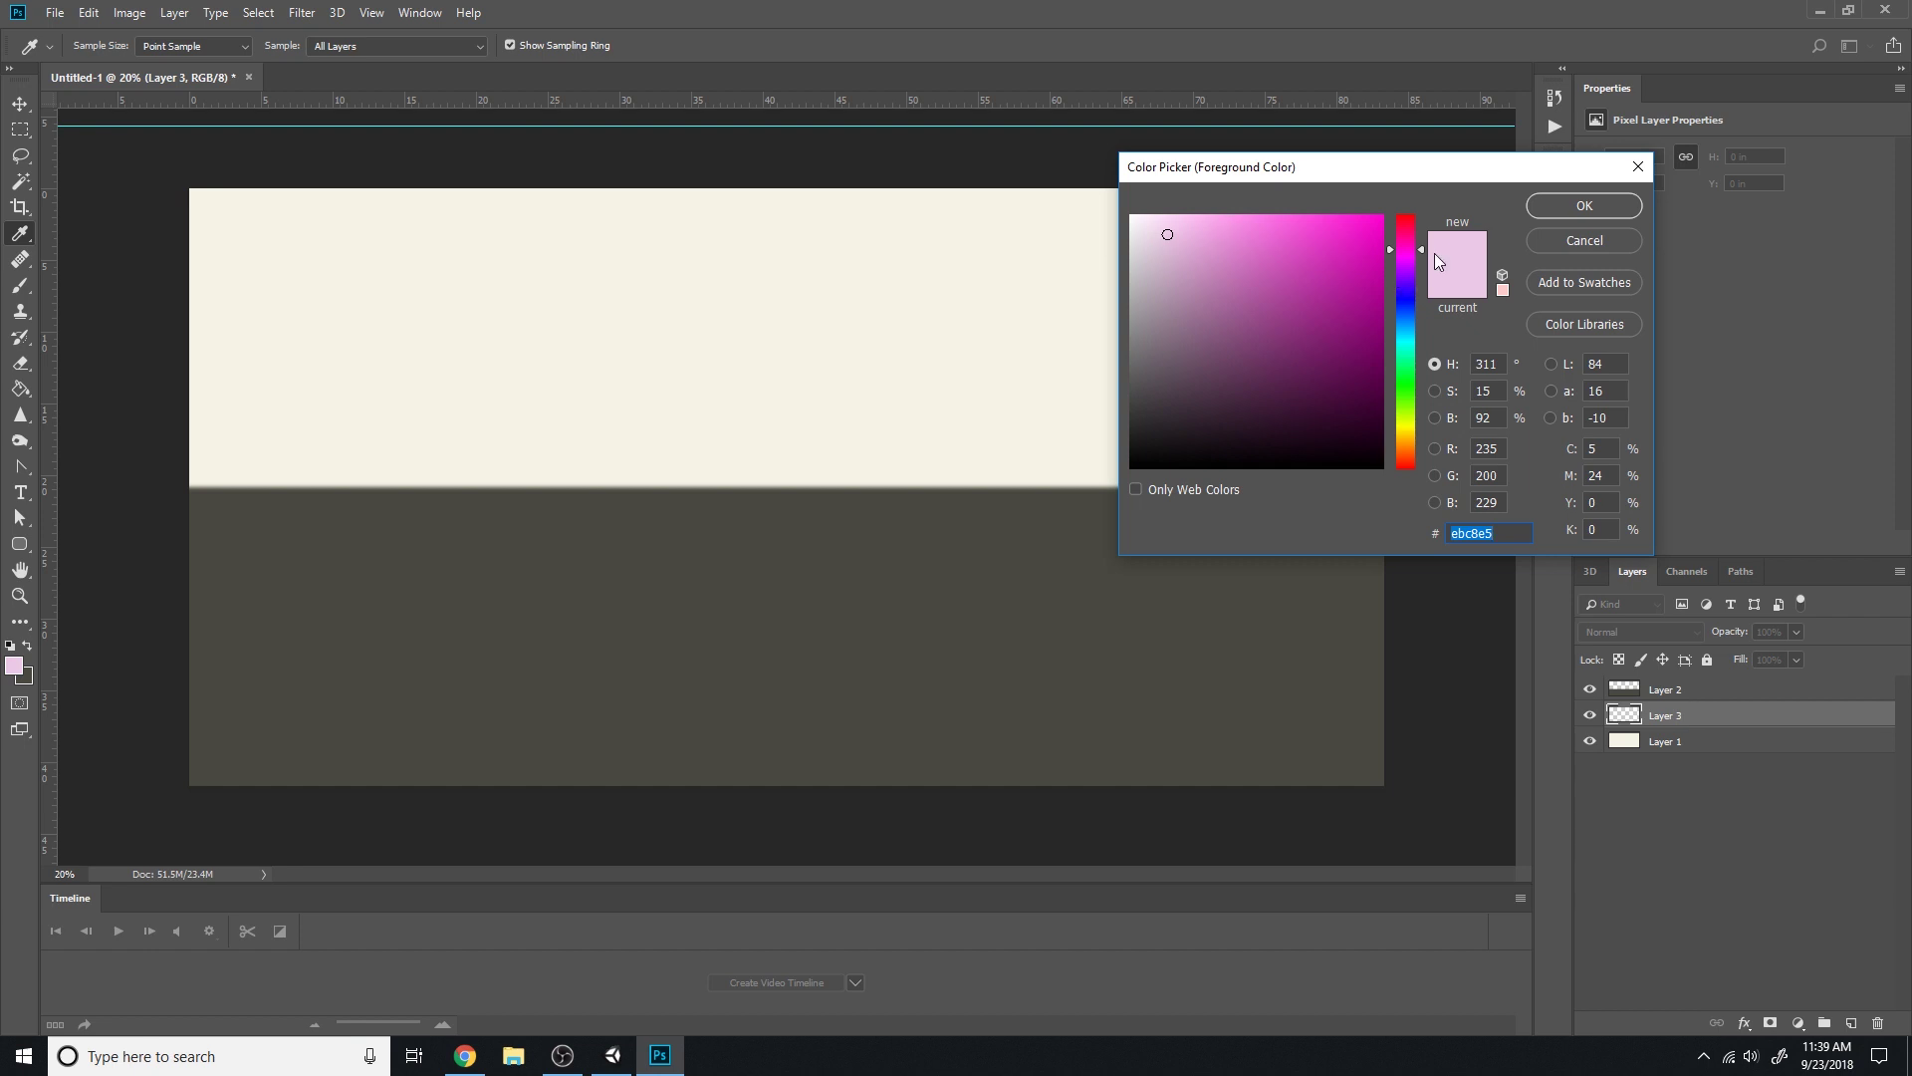
pyautogui.moveTo(1422, 250); pyautogui.dragTo(1420, 232)
pyautogui.click(1265, 232)
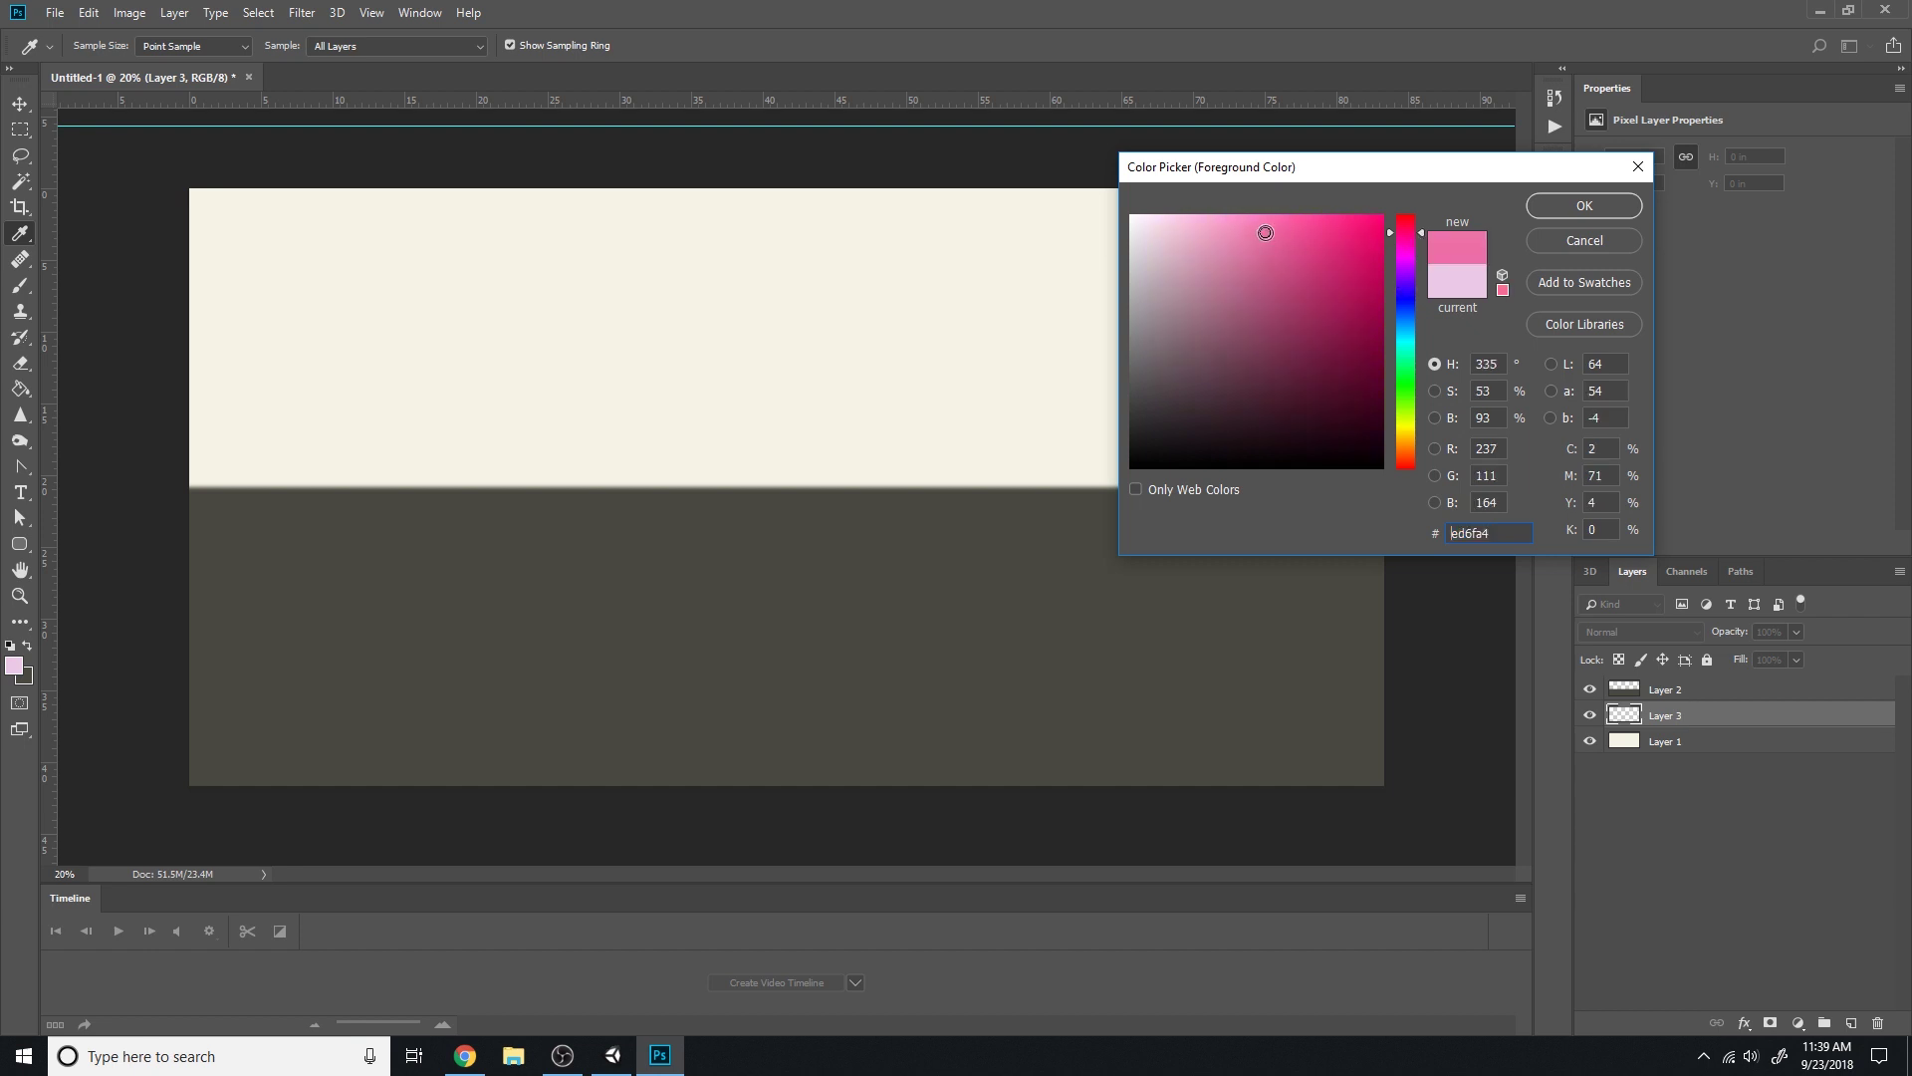
pyautogui.click(1560, 205)
pyautogui.click(20, 285)
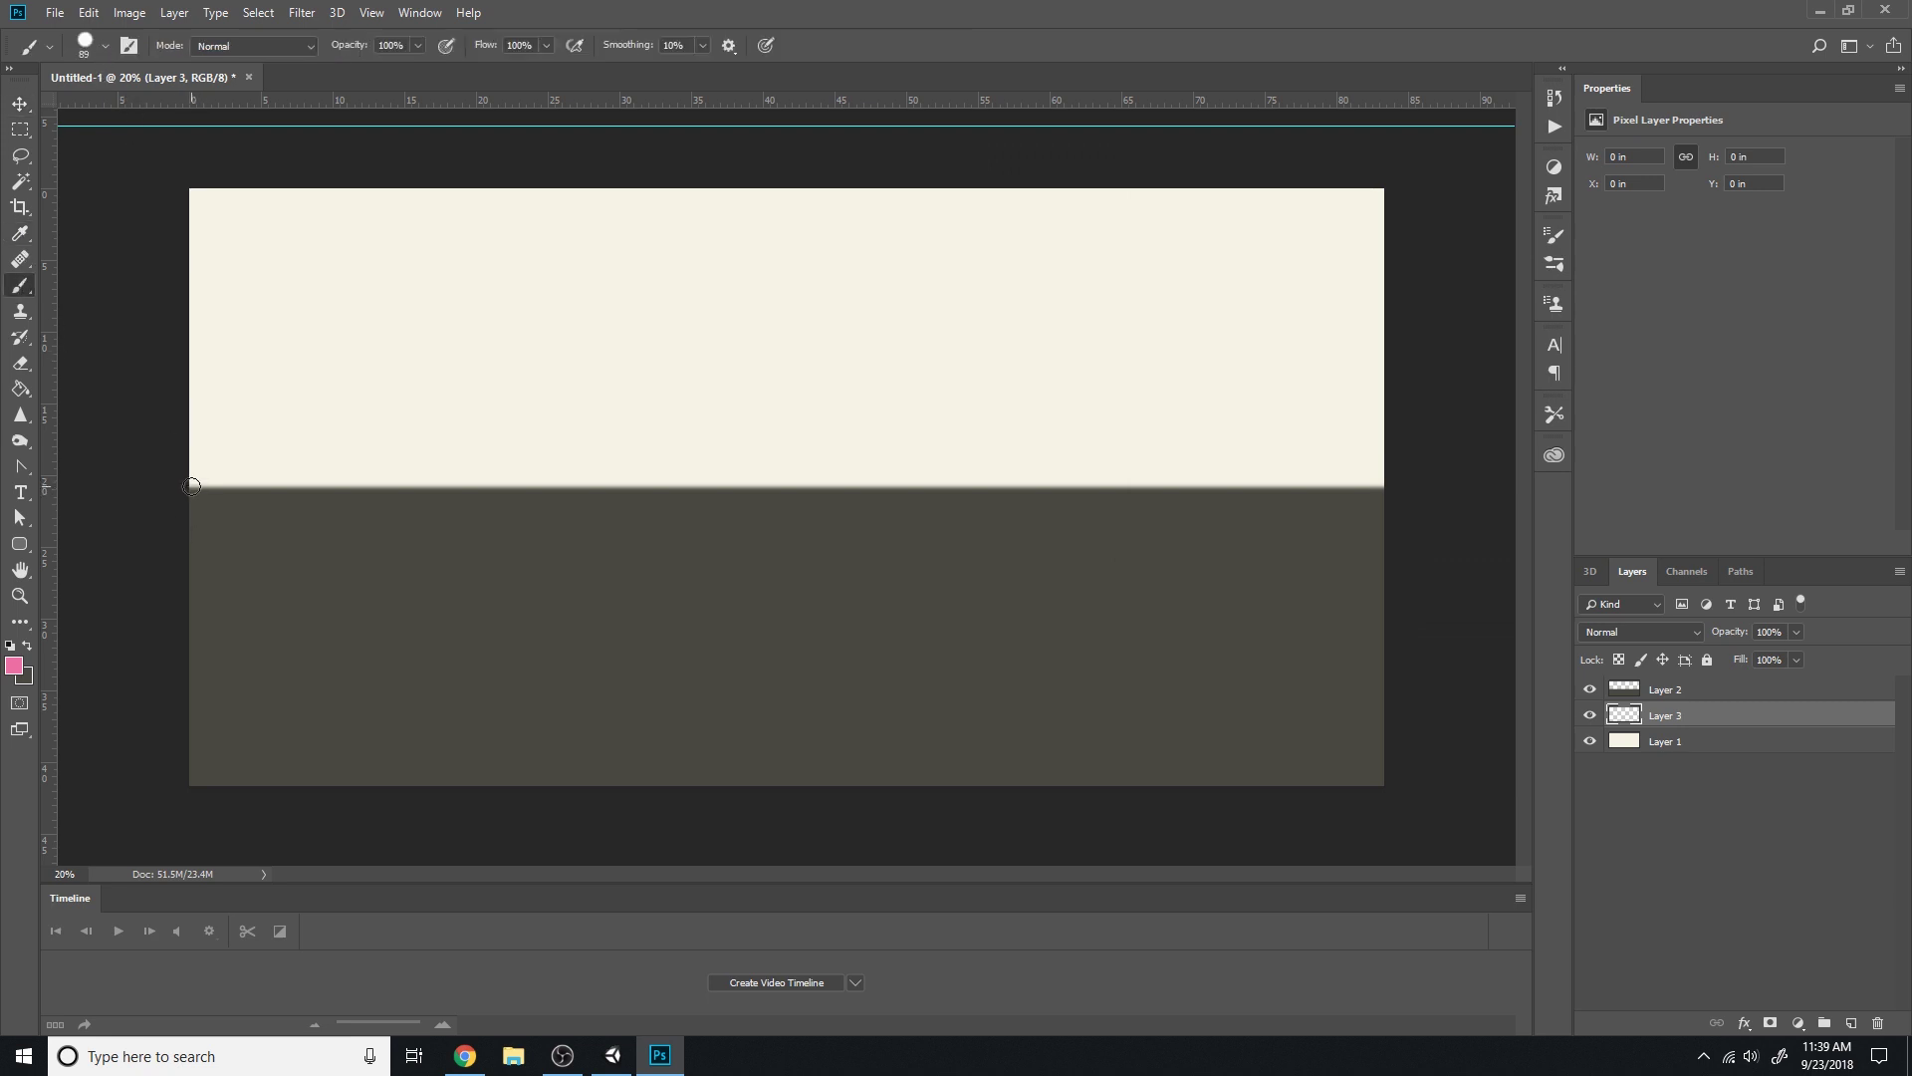
pyautogui.moveTo(188, 486); pyautogui.dragTo(1468, 521)
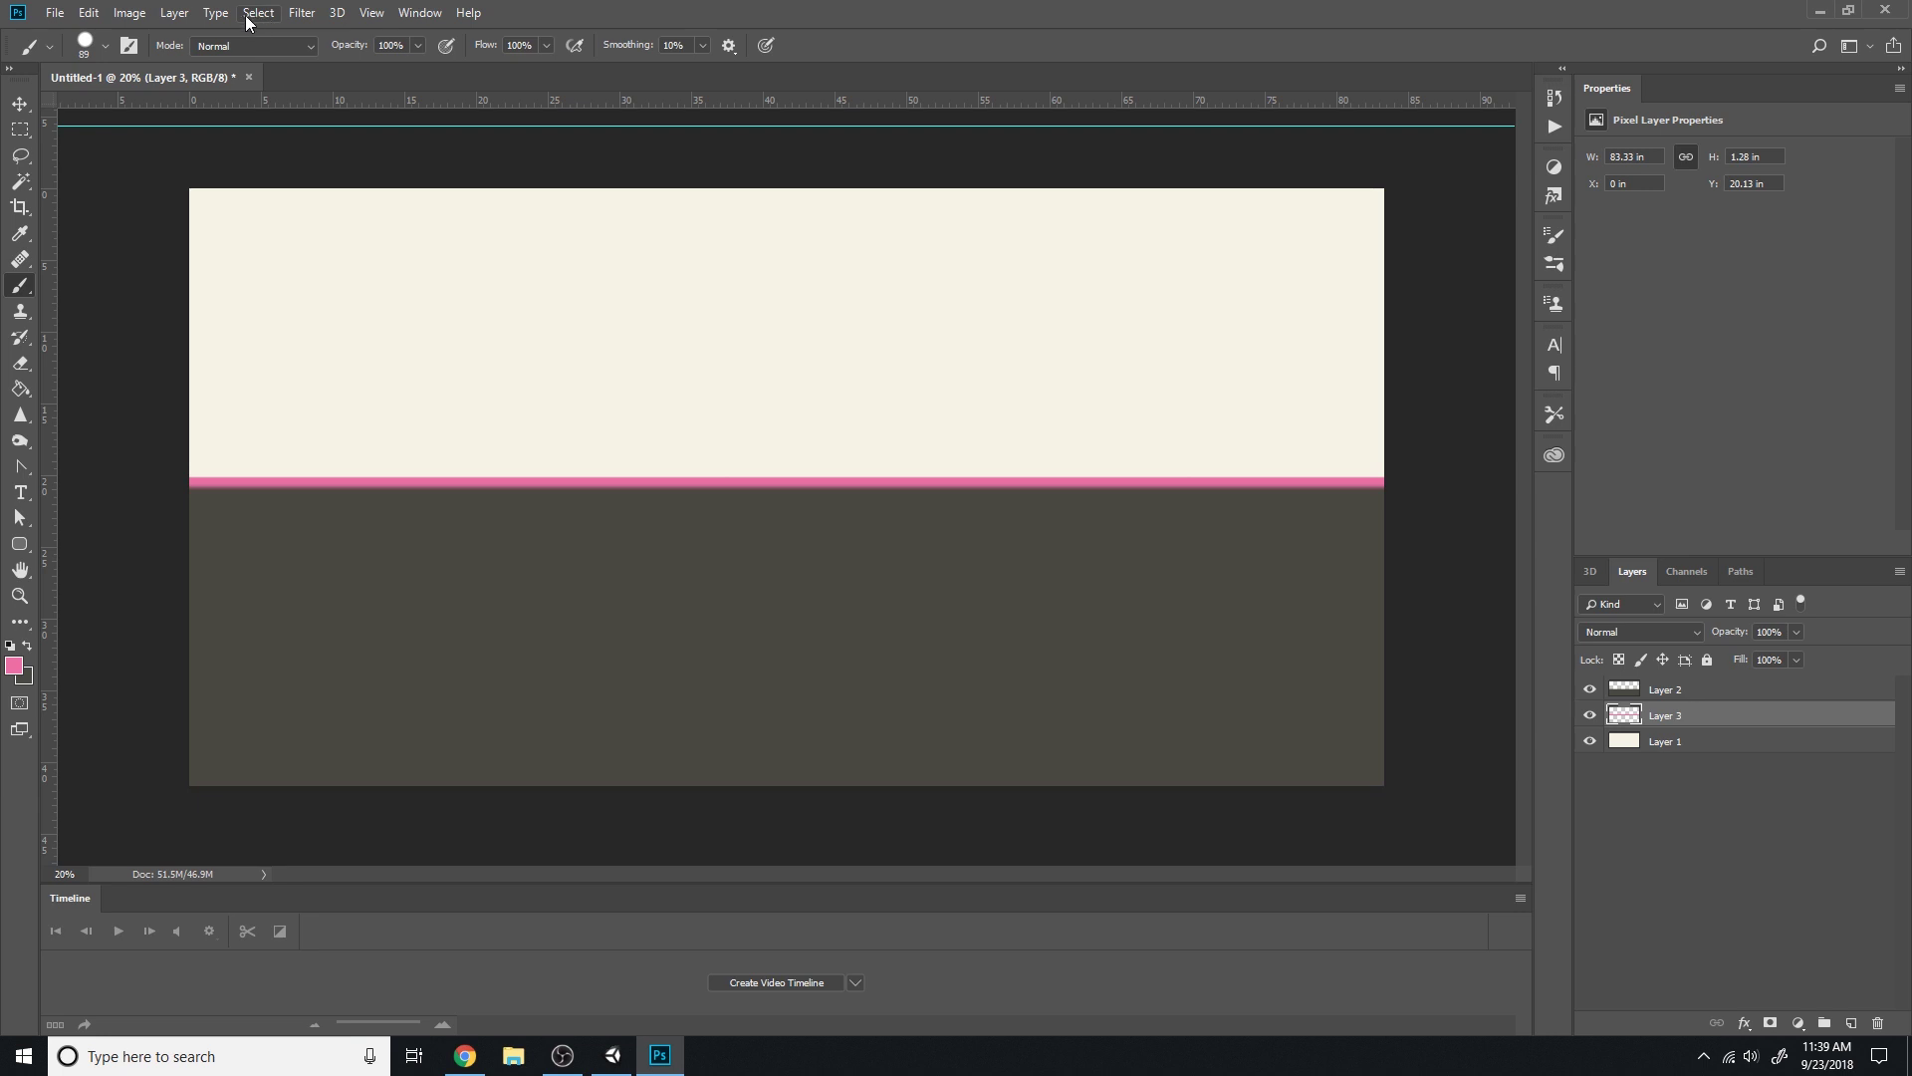
# Blur the pink line with a 50-pixel Gaussian Blur
pyautogui.click(300, 13)
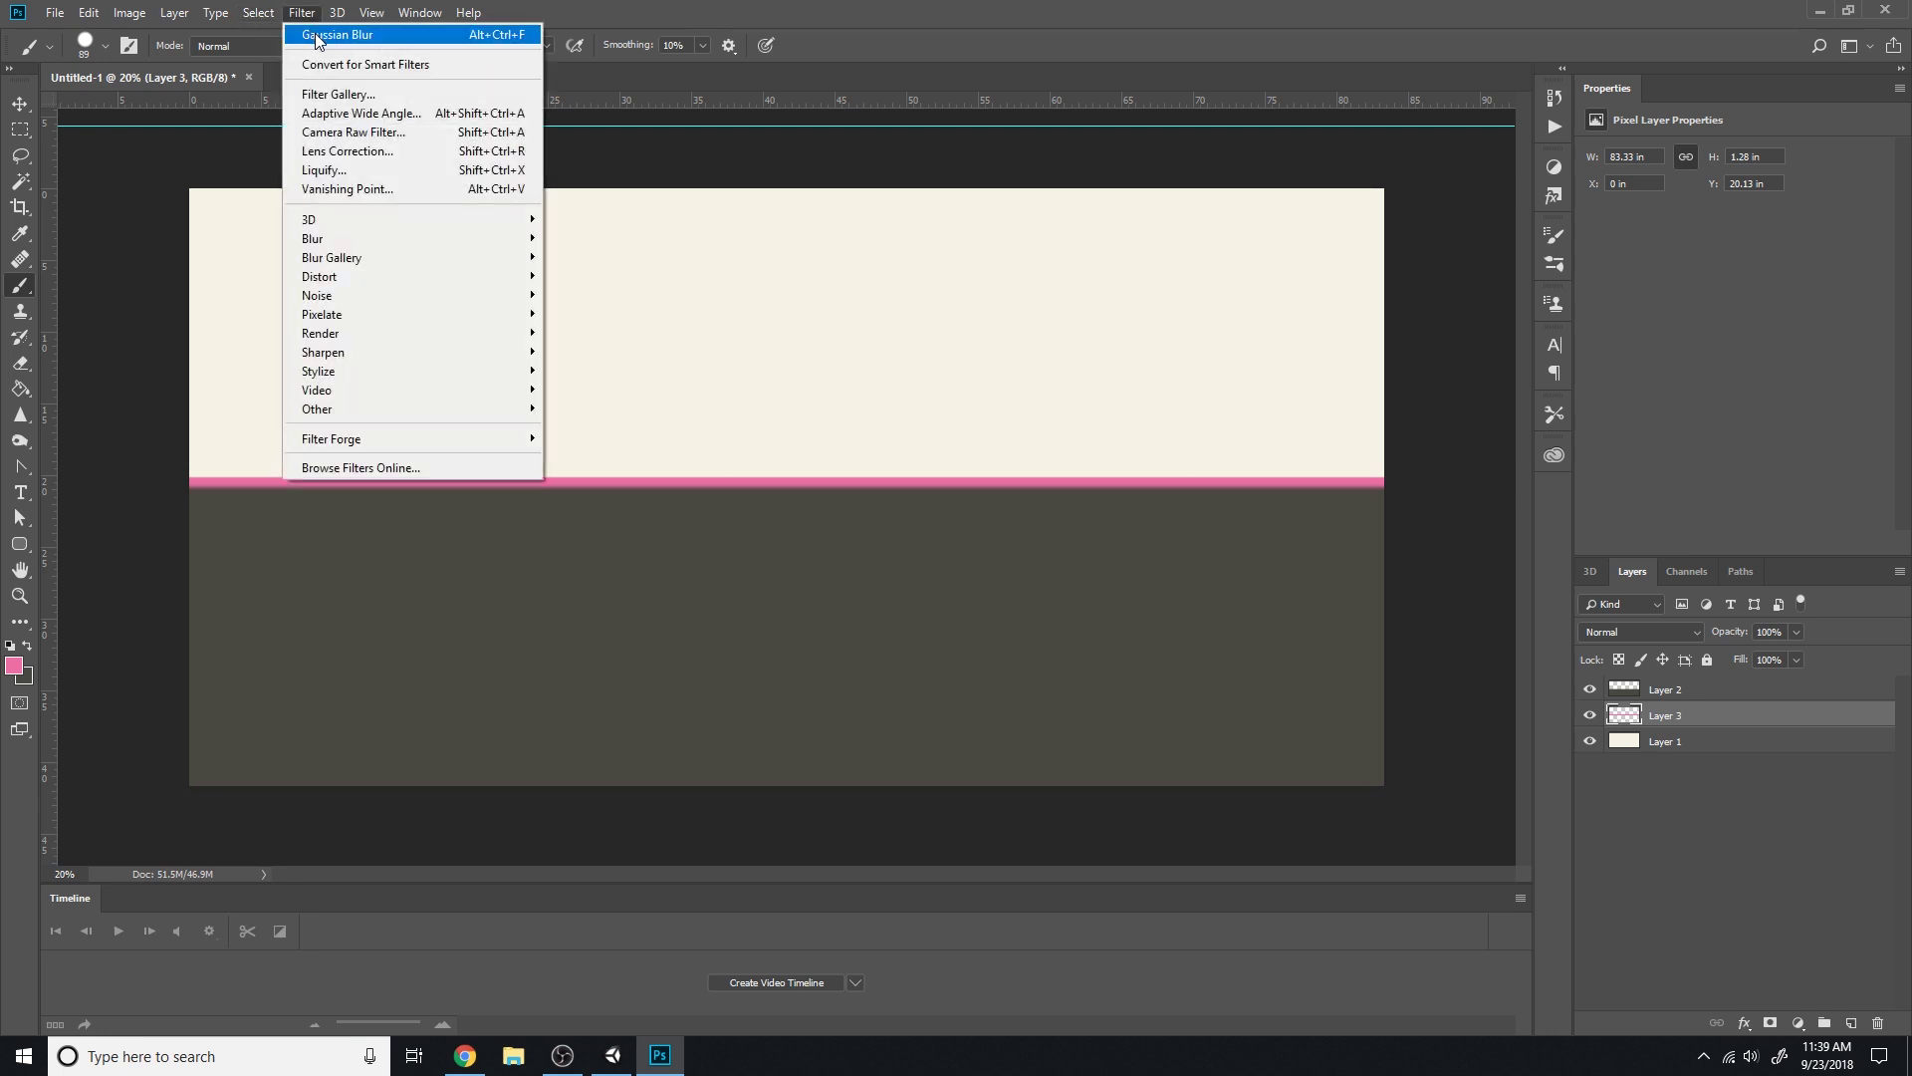
pyautogui.click(318, 36)
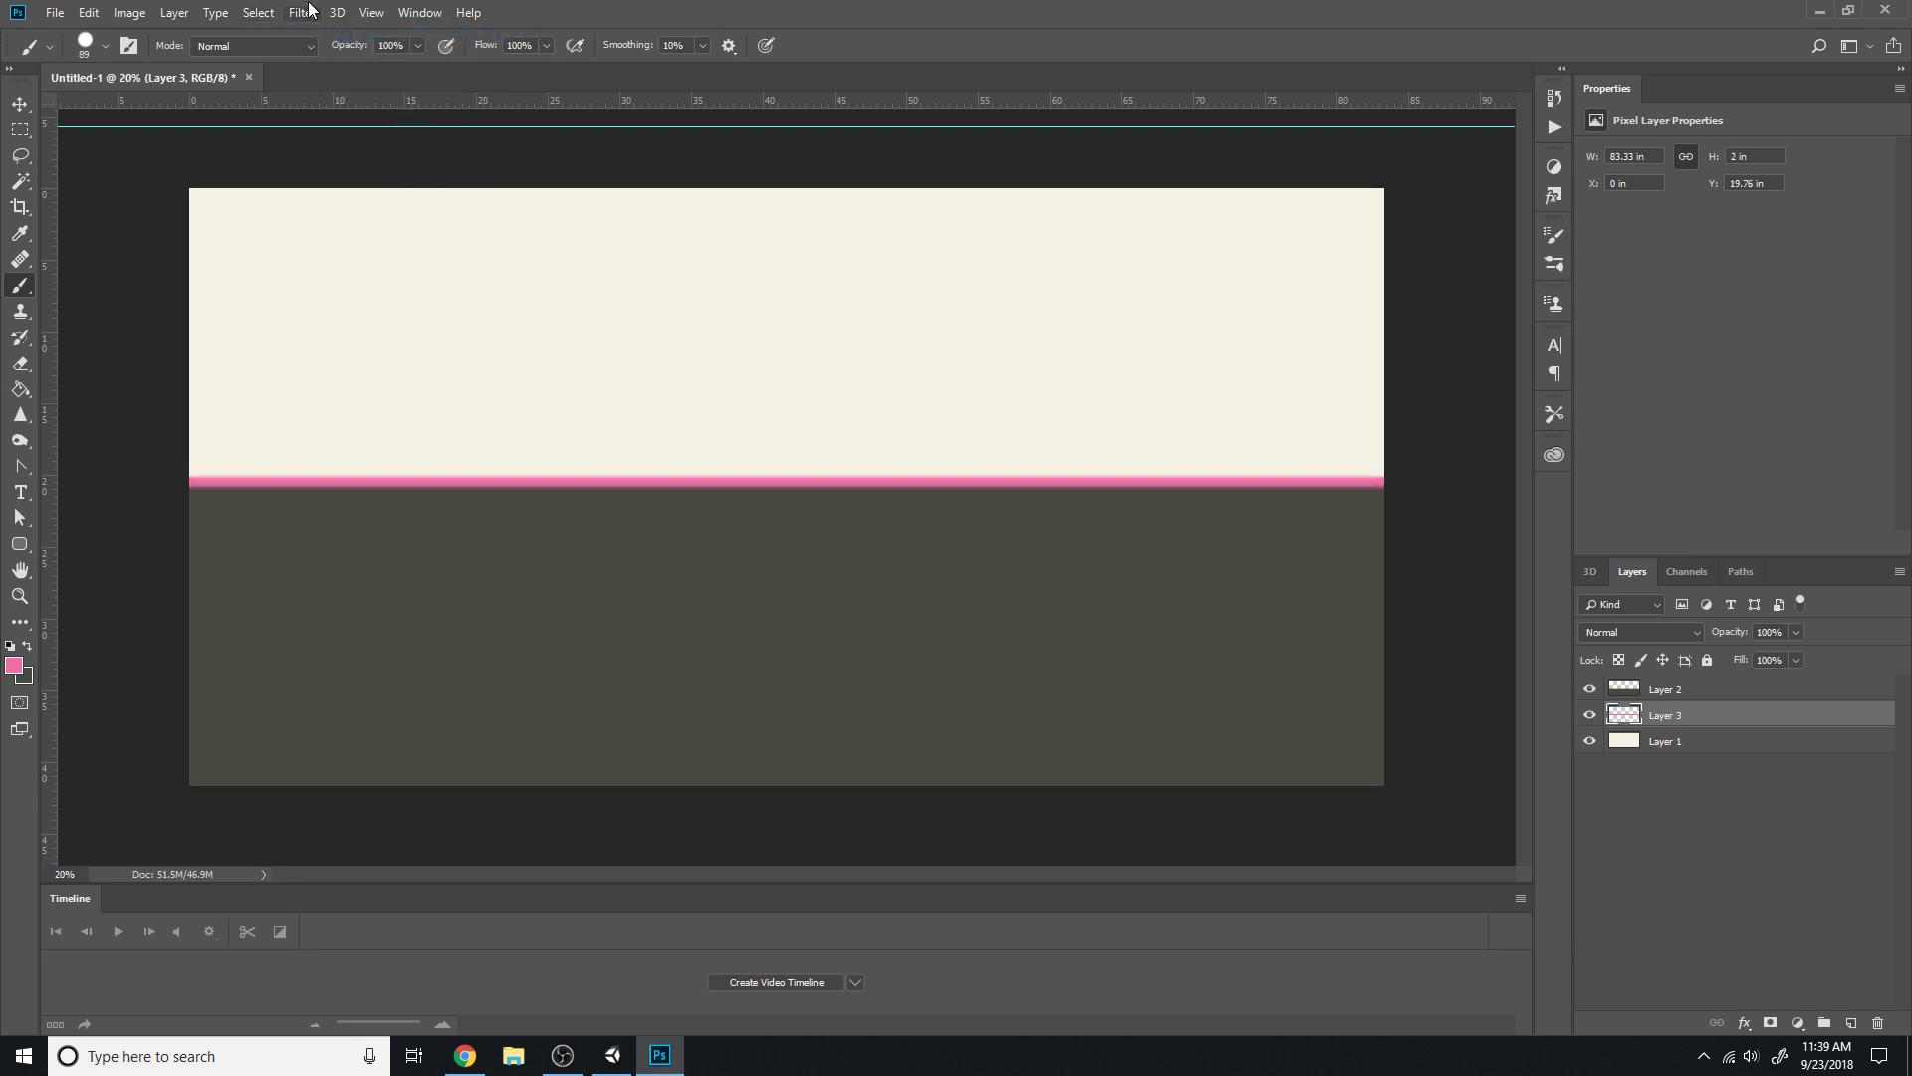
pyautogui.click(301, 12)
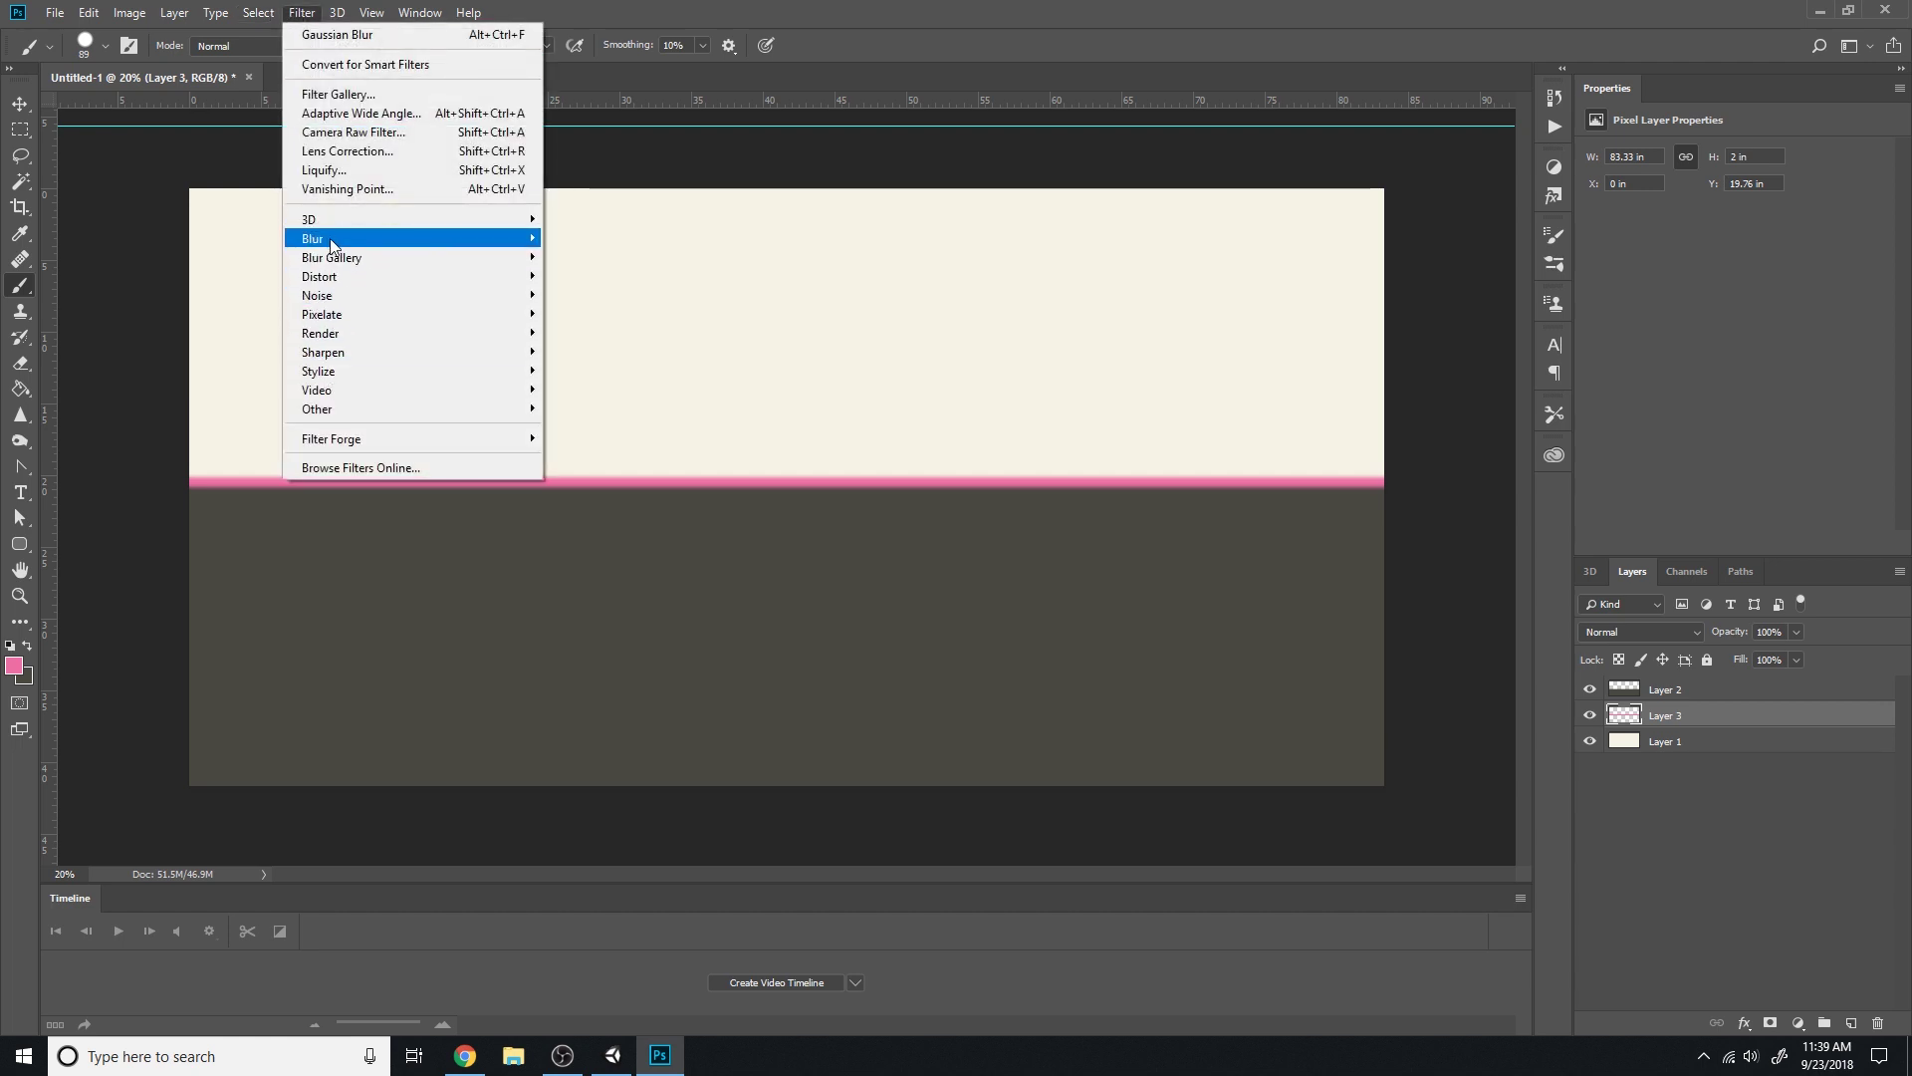
pyautogui.moveTo(388, 239)
pyautogui.click(597, 312)
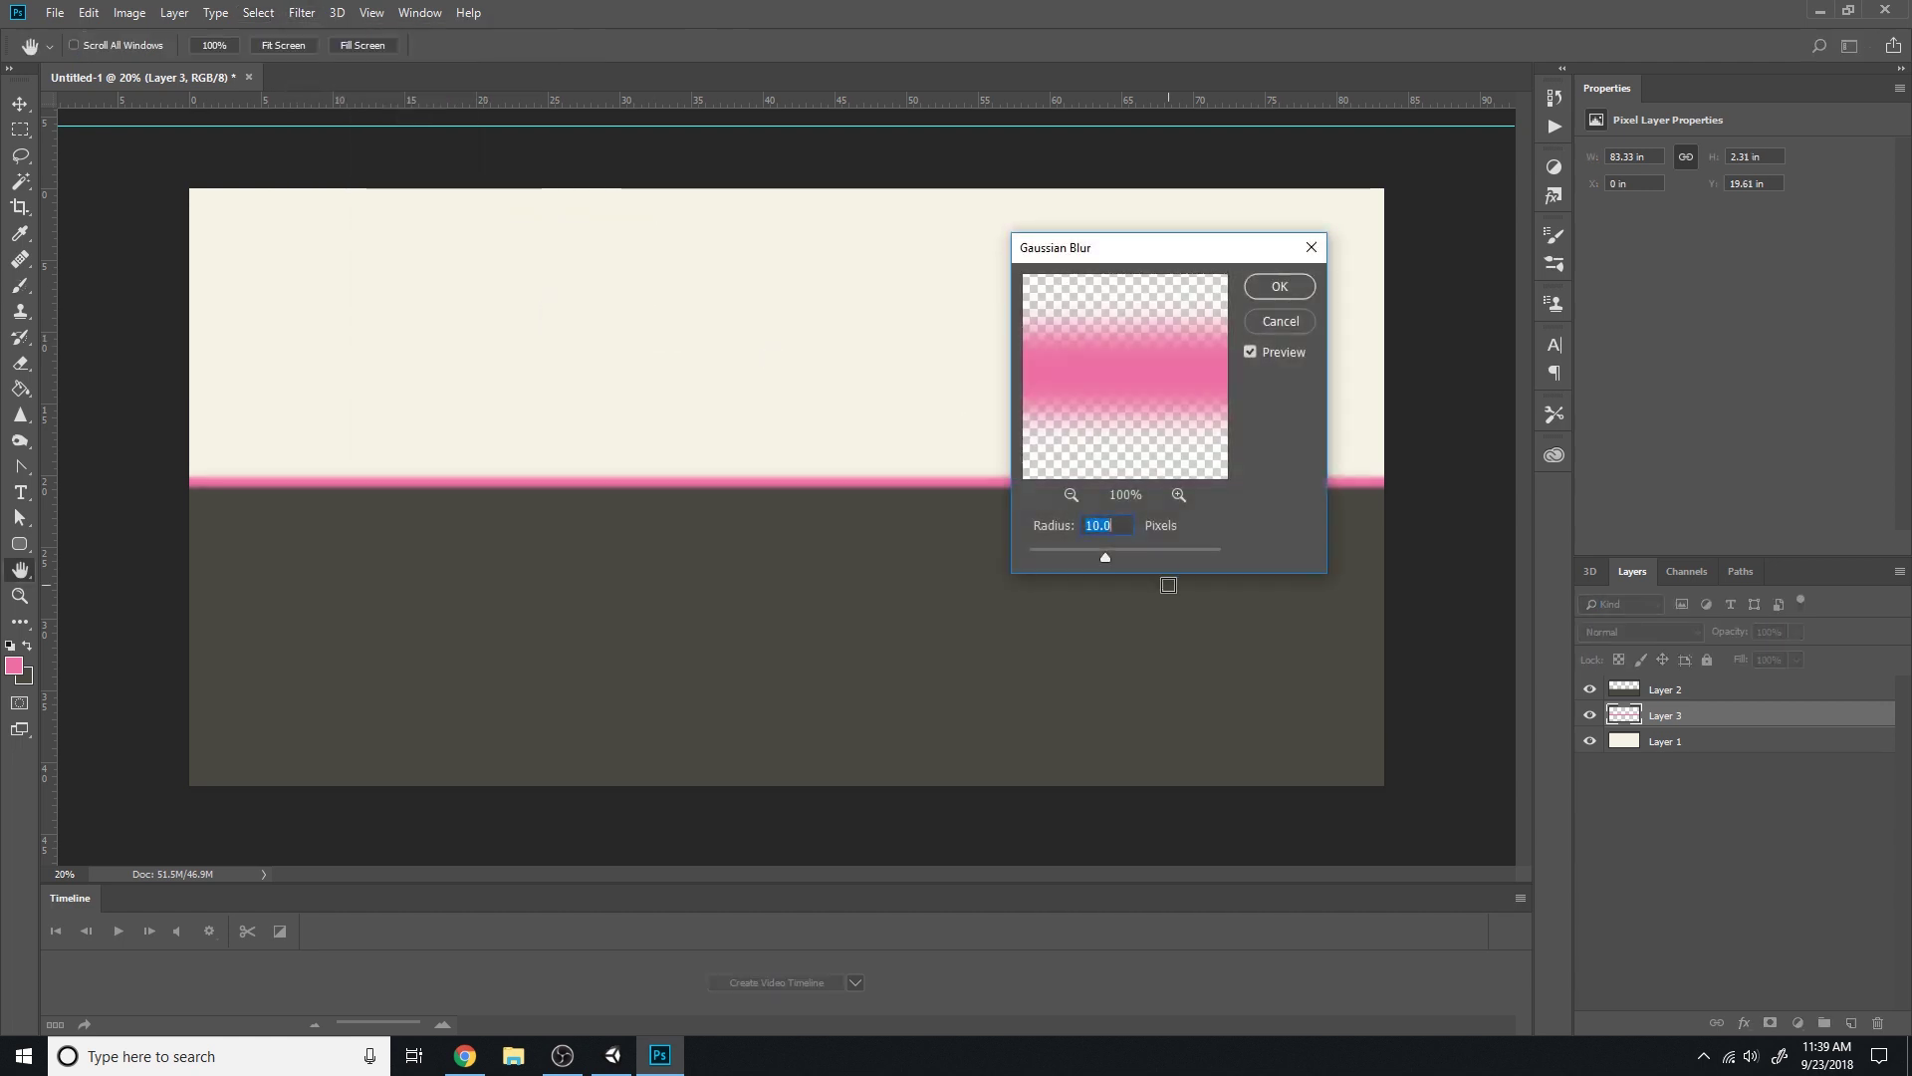
pyautogui.write('20')
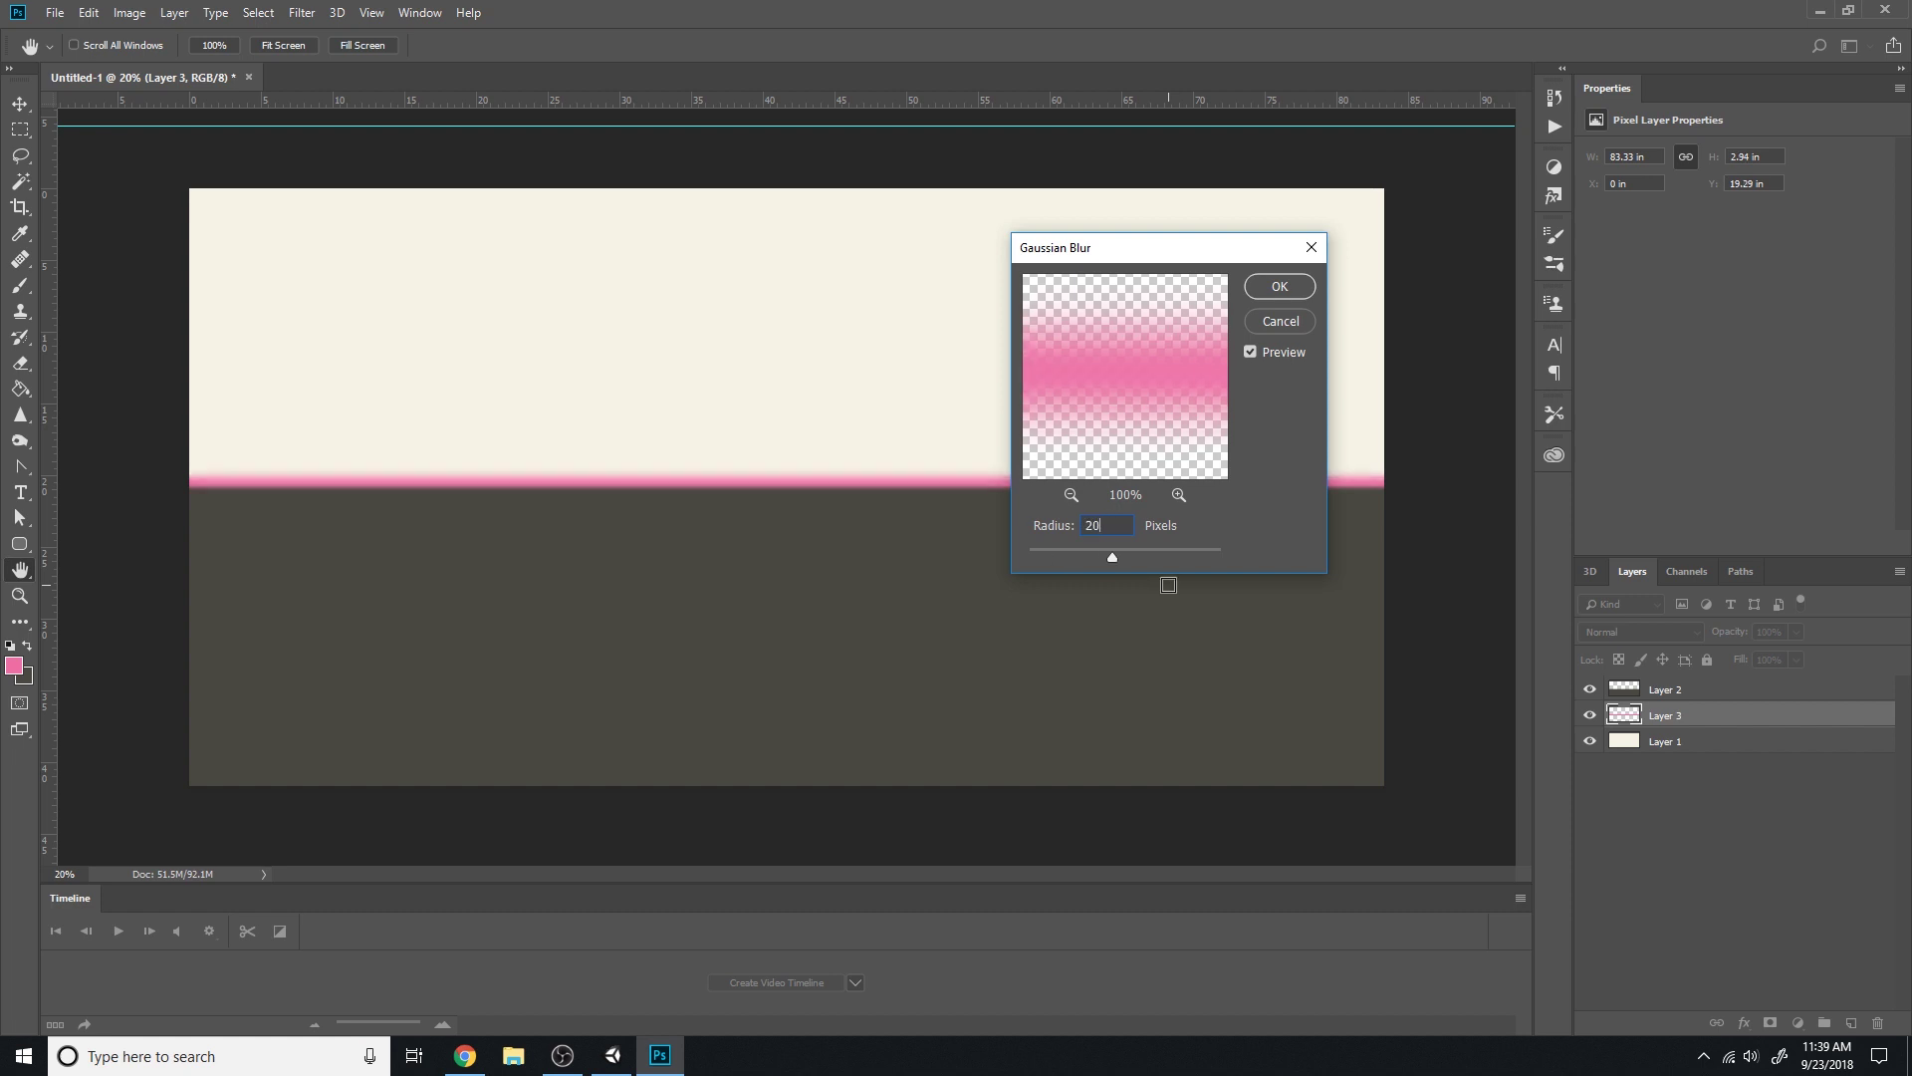
pyautogui.press('BackSpace')
pyautogui.press('BackSpace')
pyautogui.write('50')
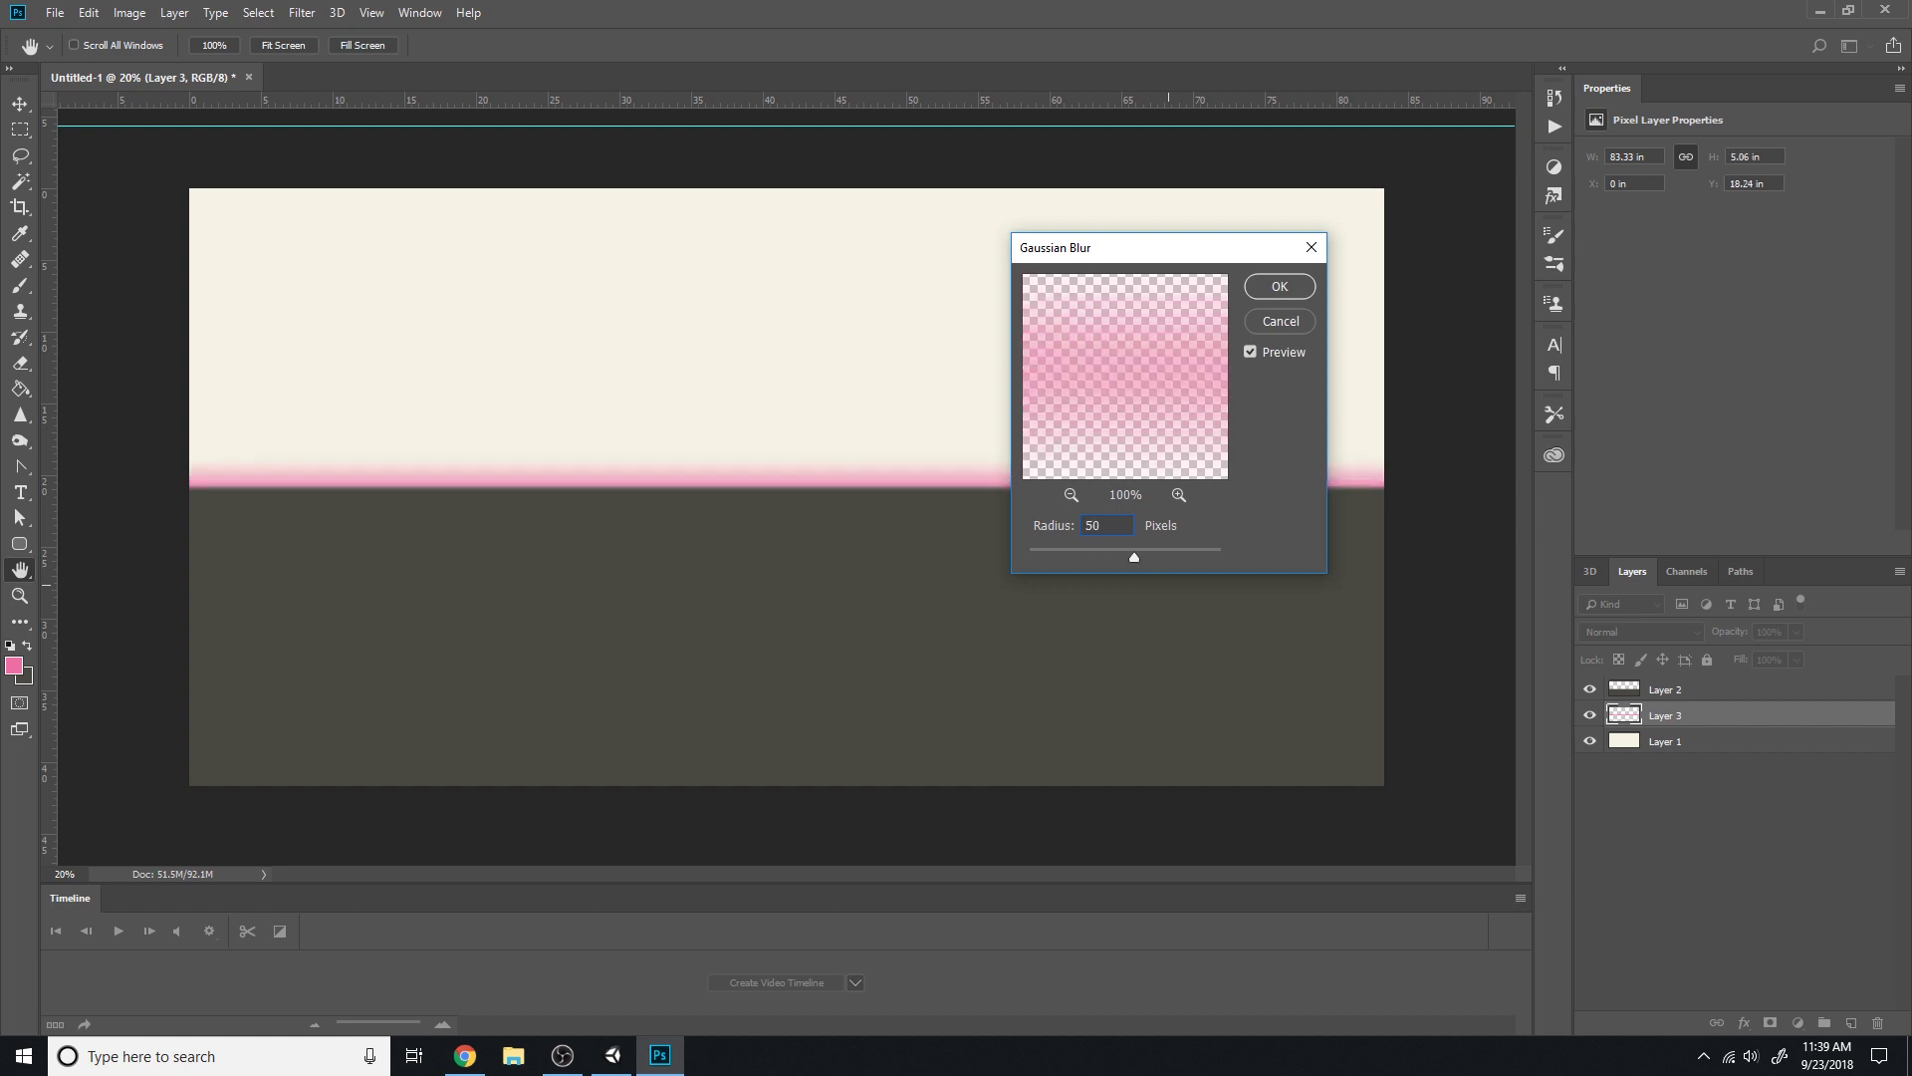
pyautogui.click(1294, 291)
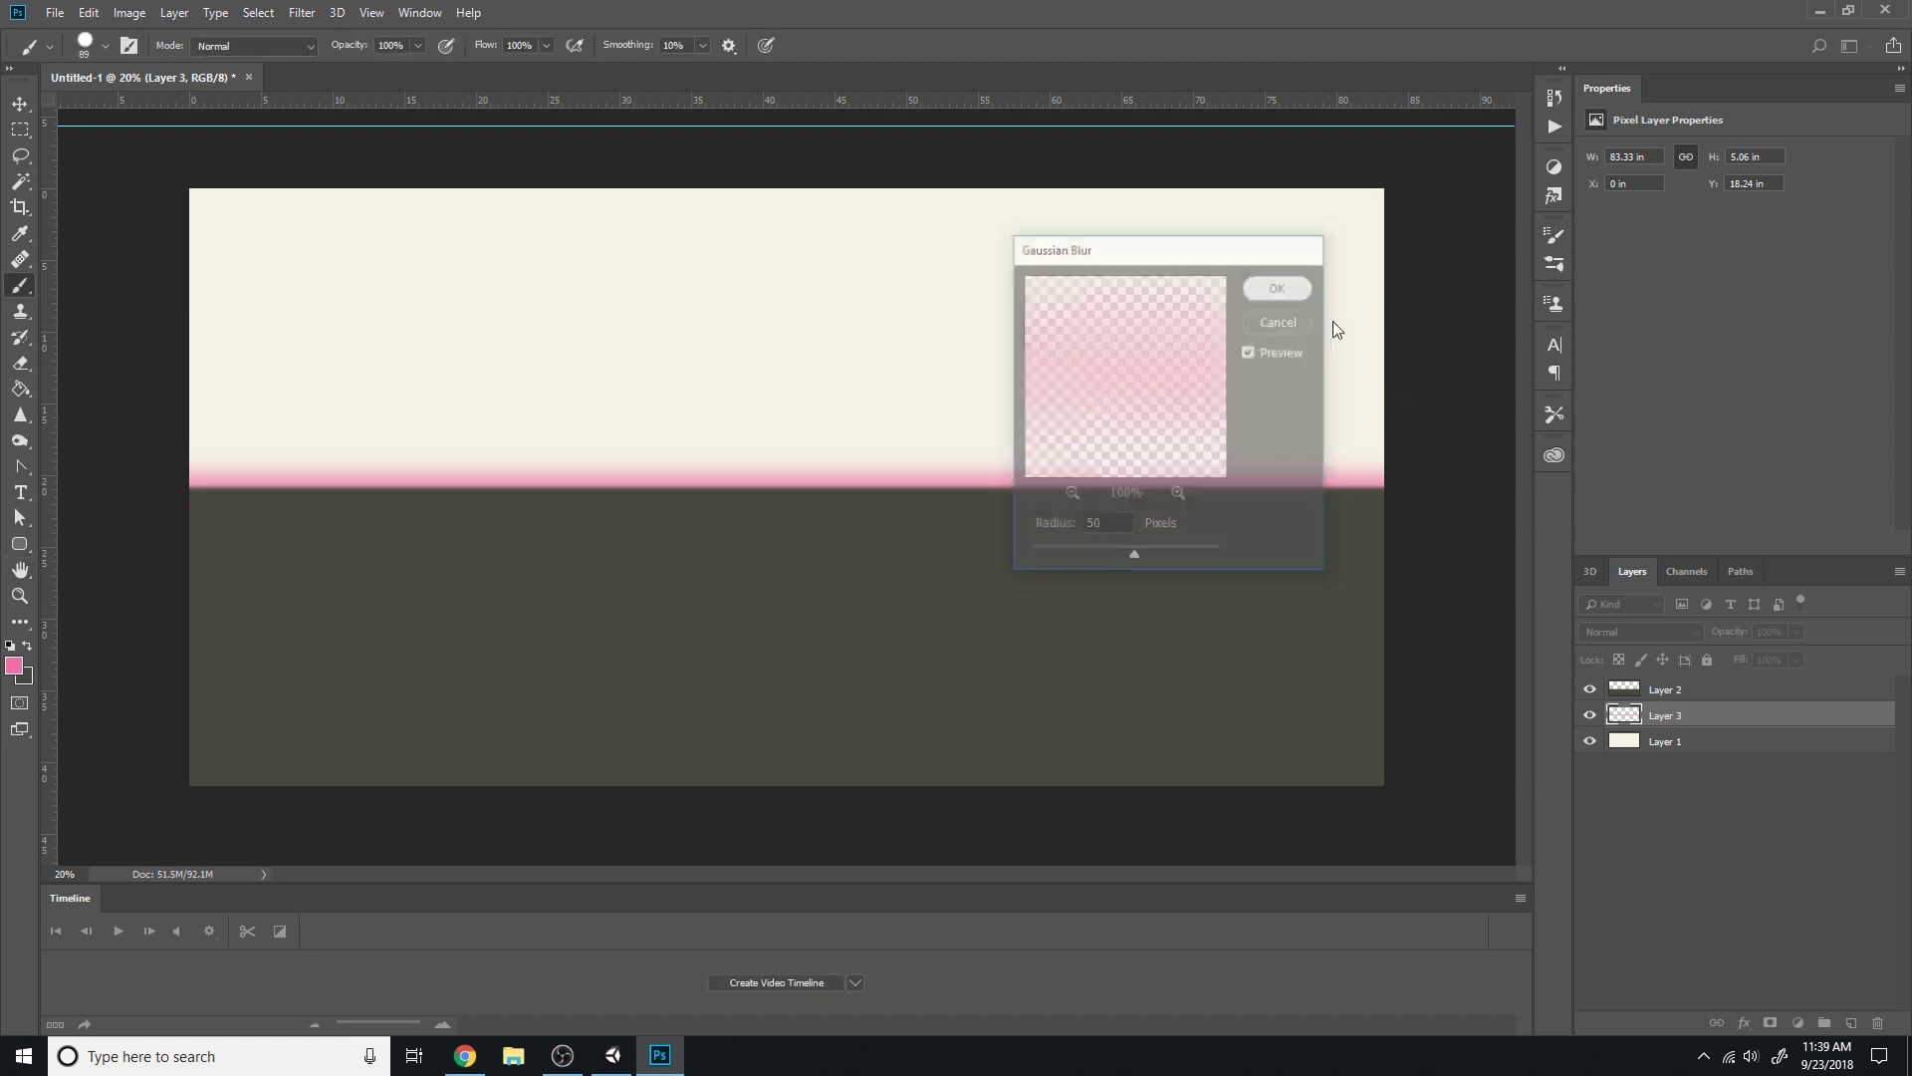
# Set Layer 3 to Multiply blending and add an empty Layer 4 above it
pyautogui.click(1638, 631)
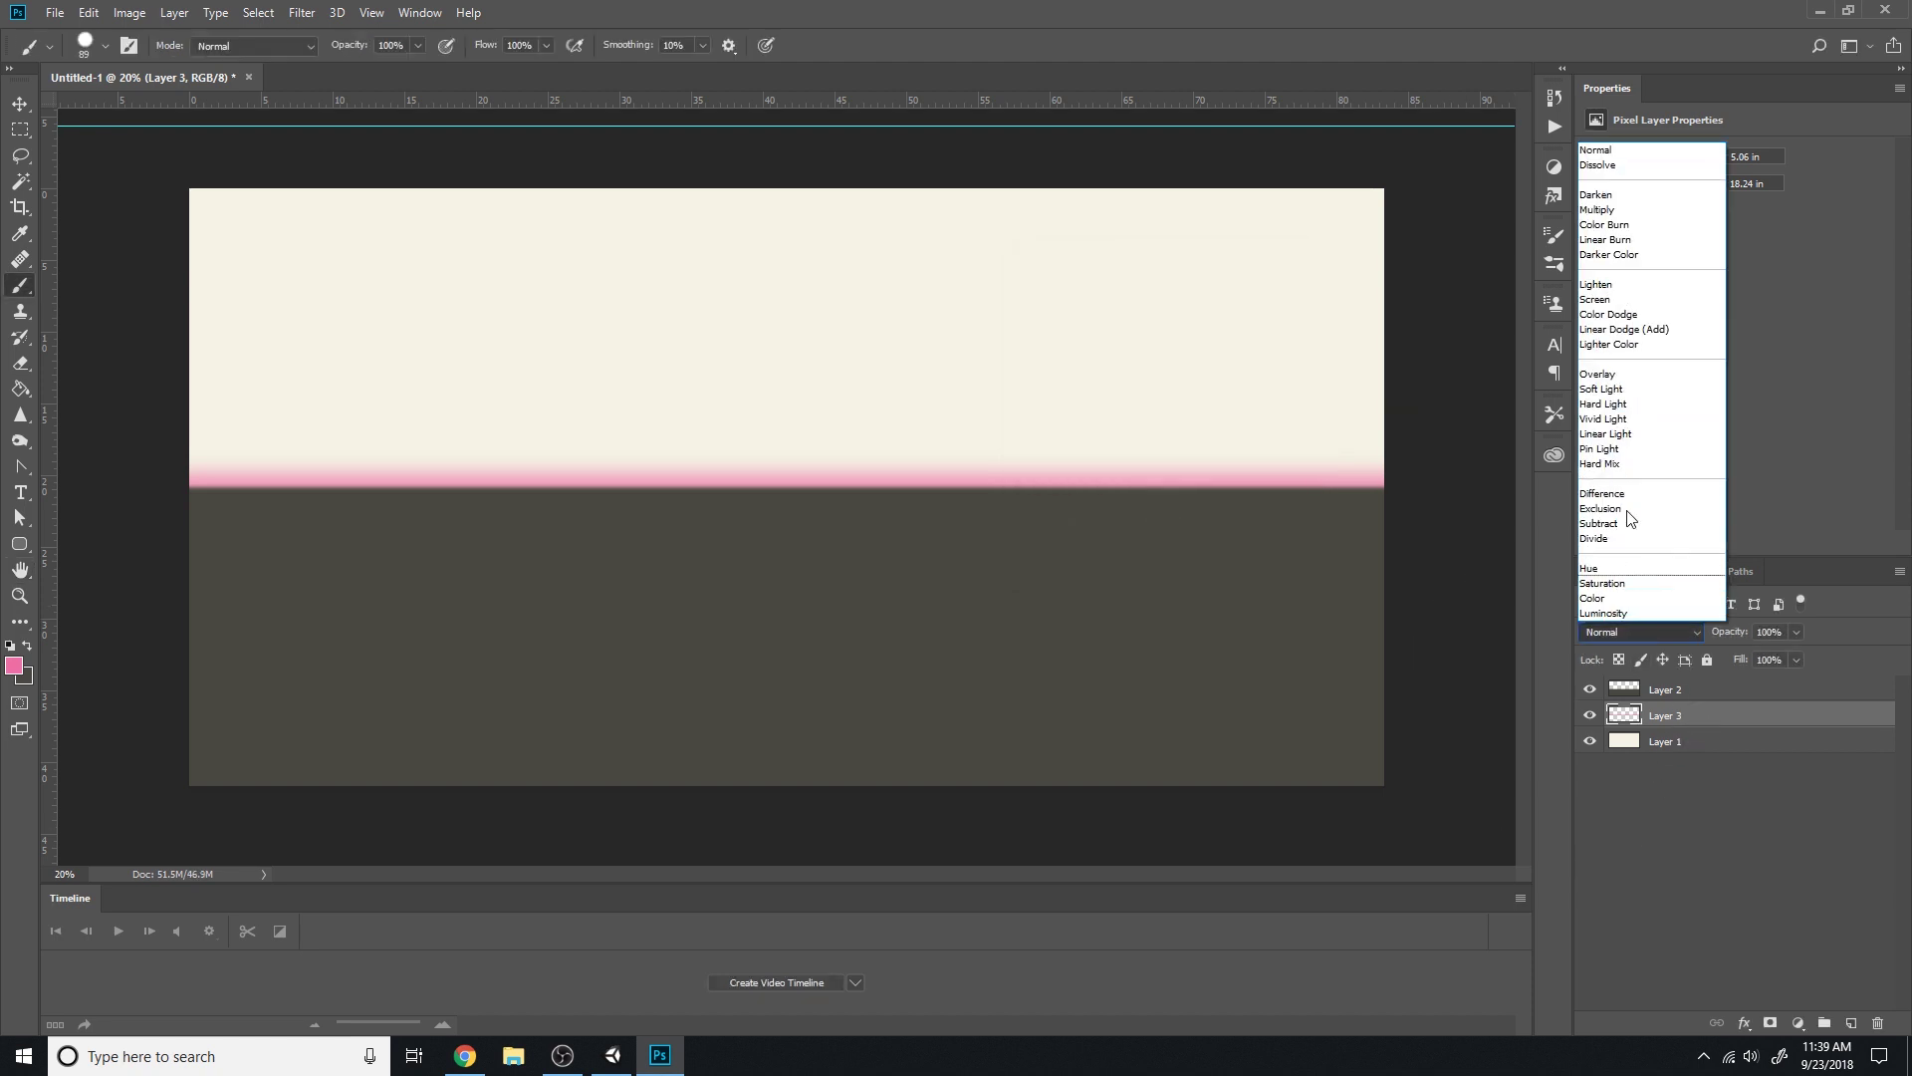
pyautogui.click(1616, 374)
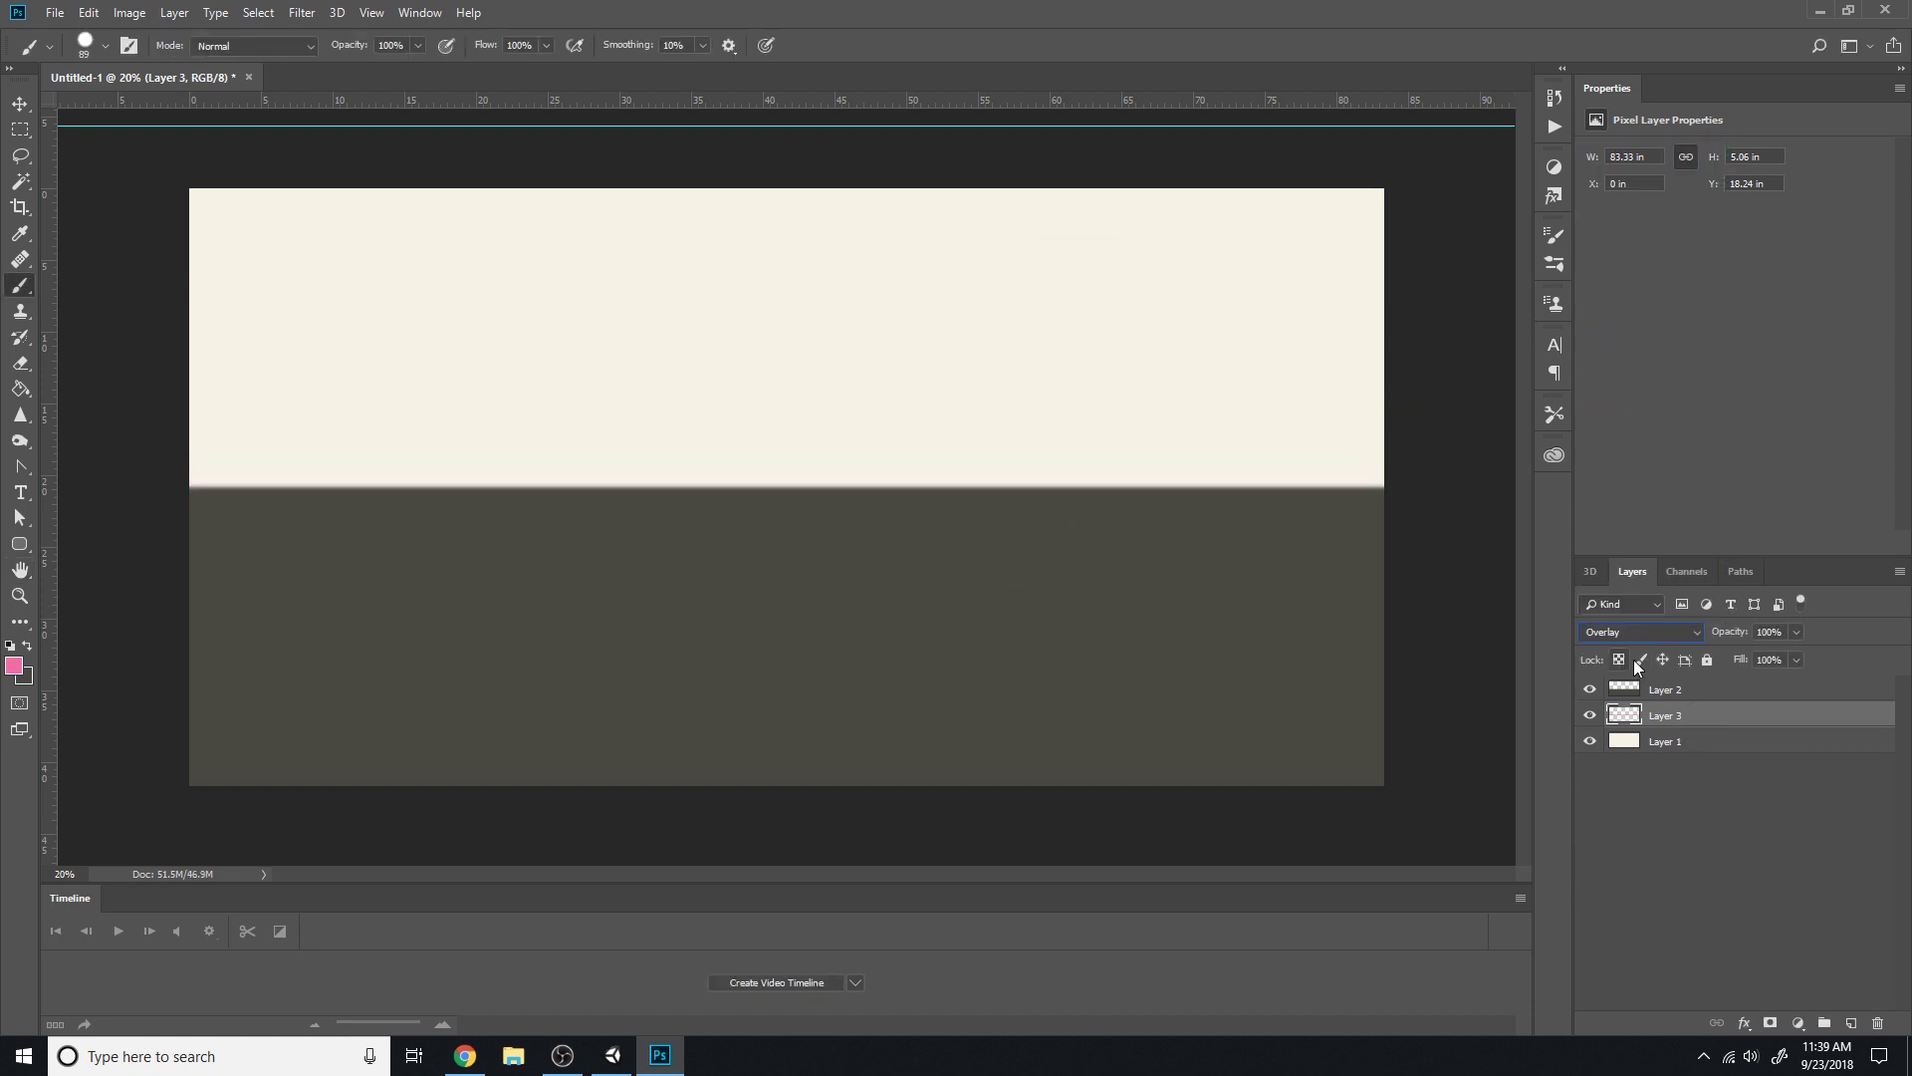
pyautogui.click(1633, 628)
pyautogui.click(1618, 210)
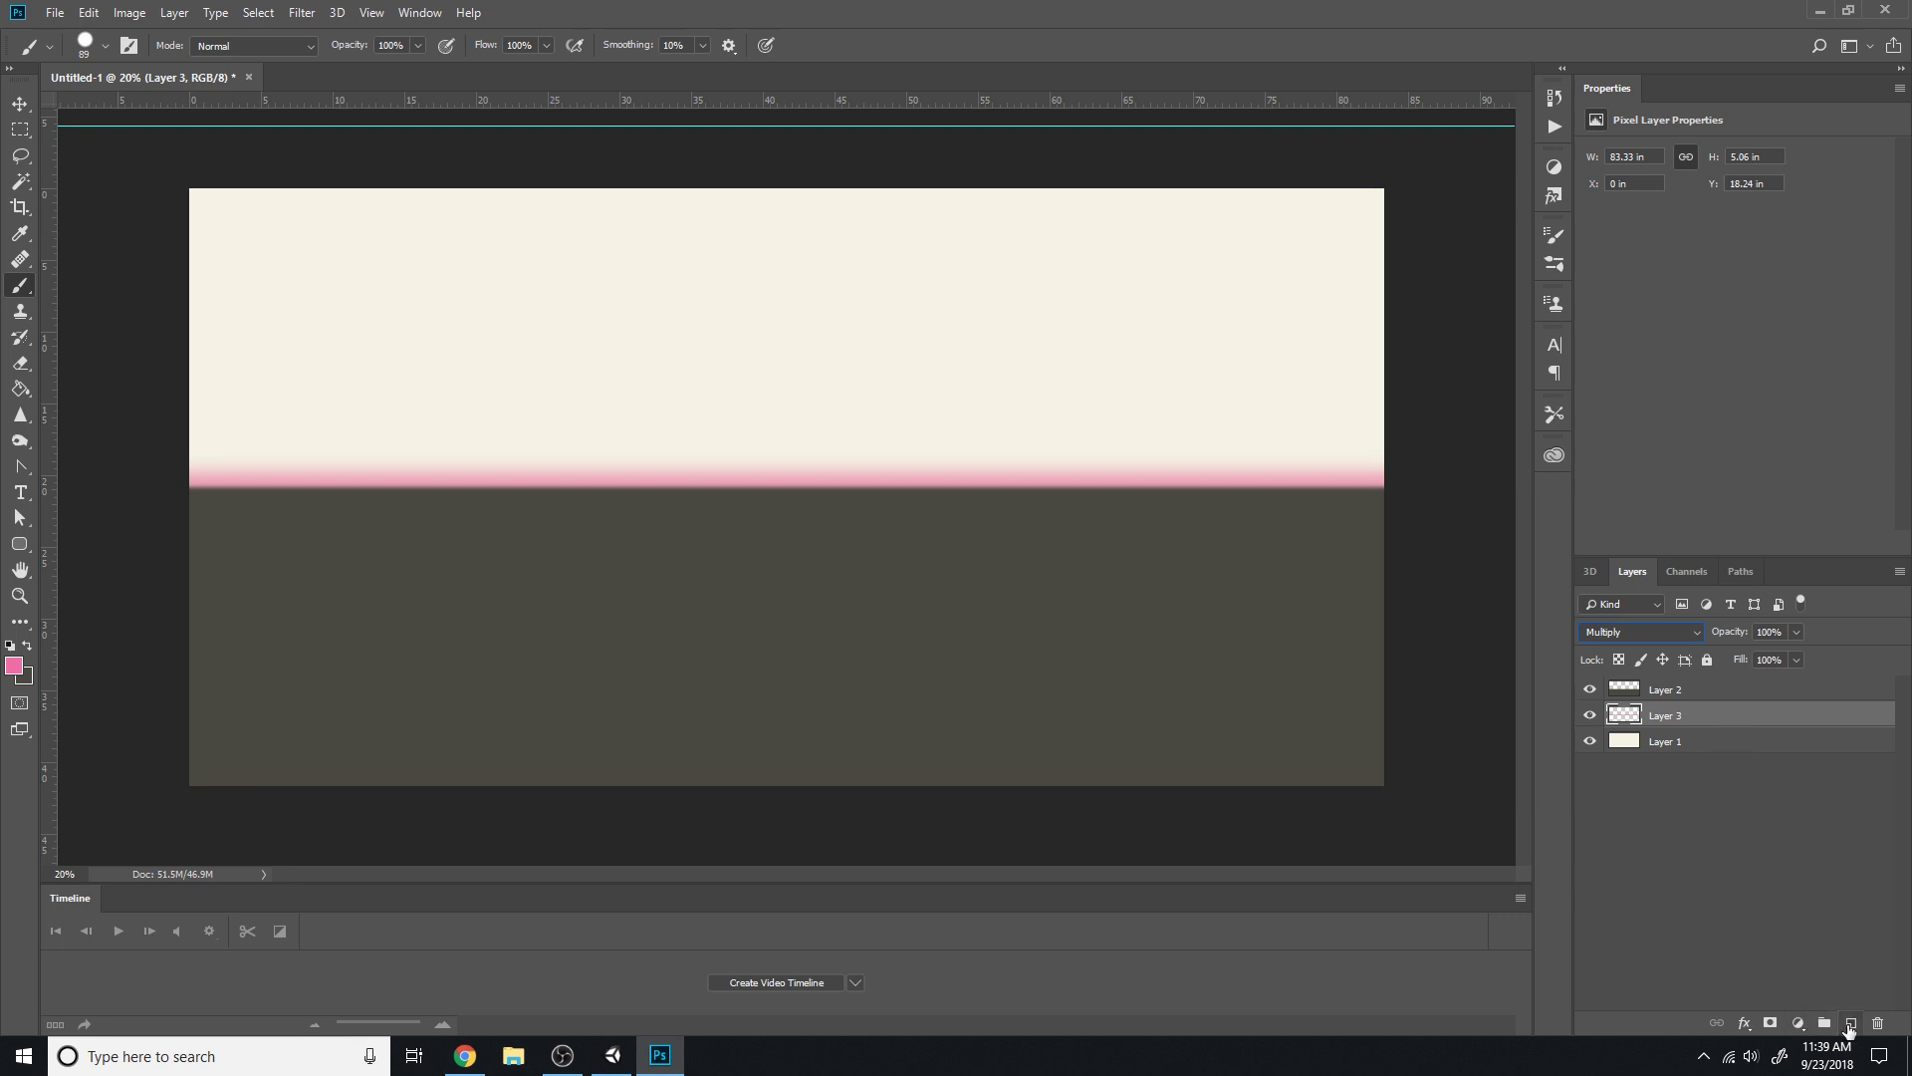
pyautogui.click(1849, 1024)
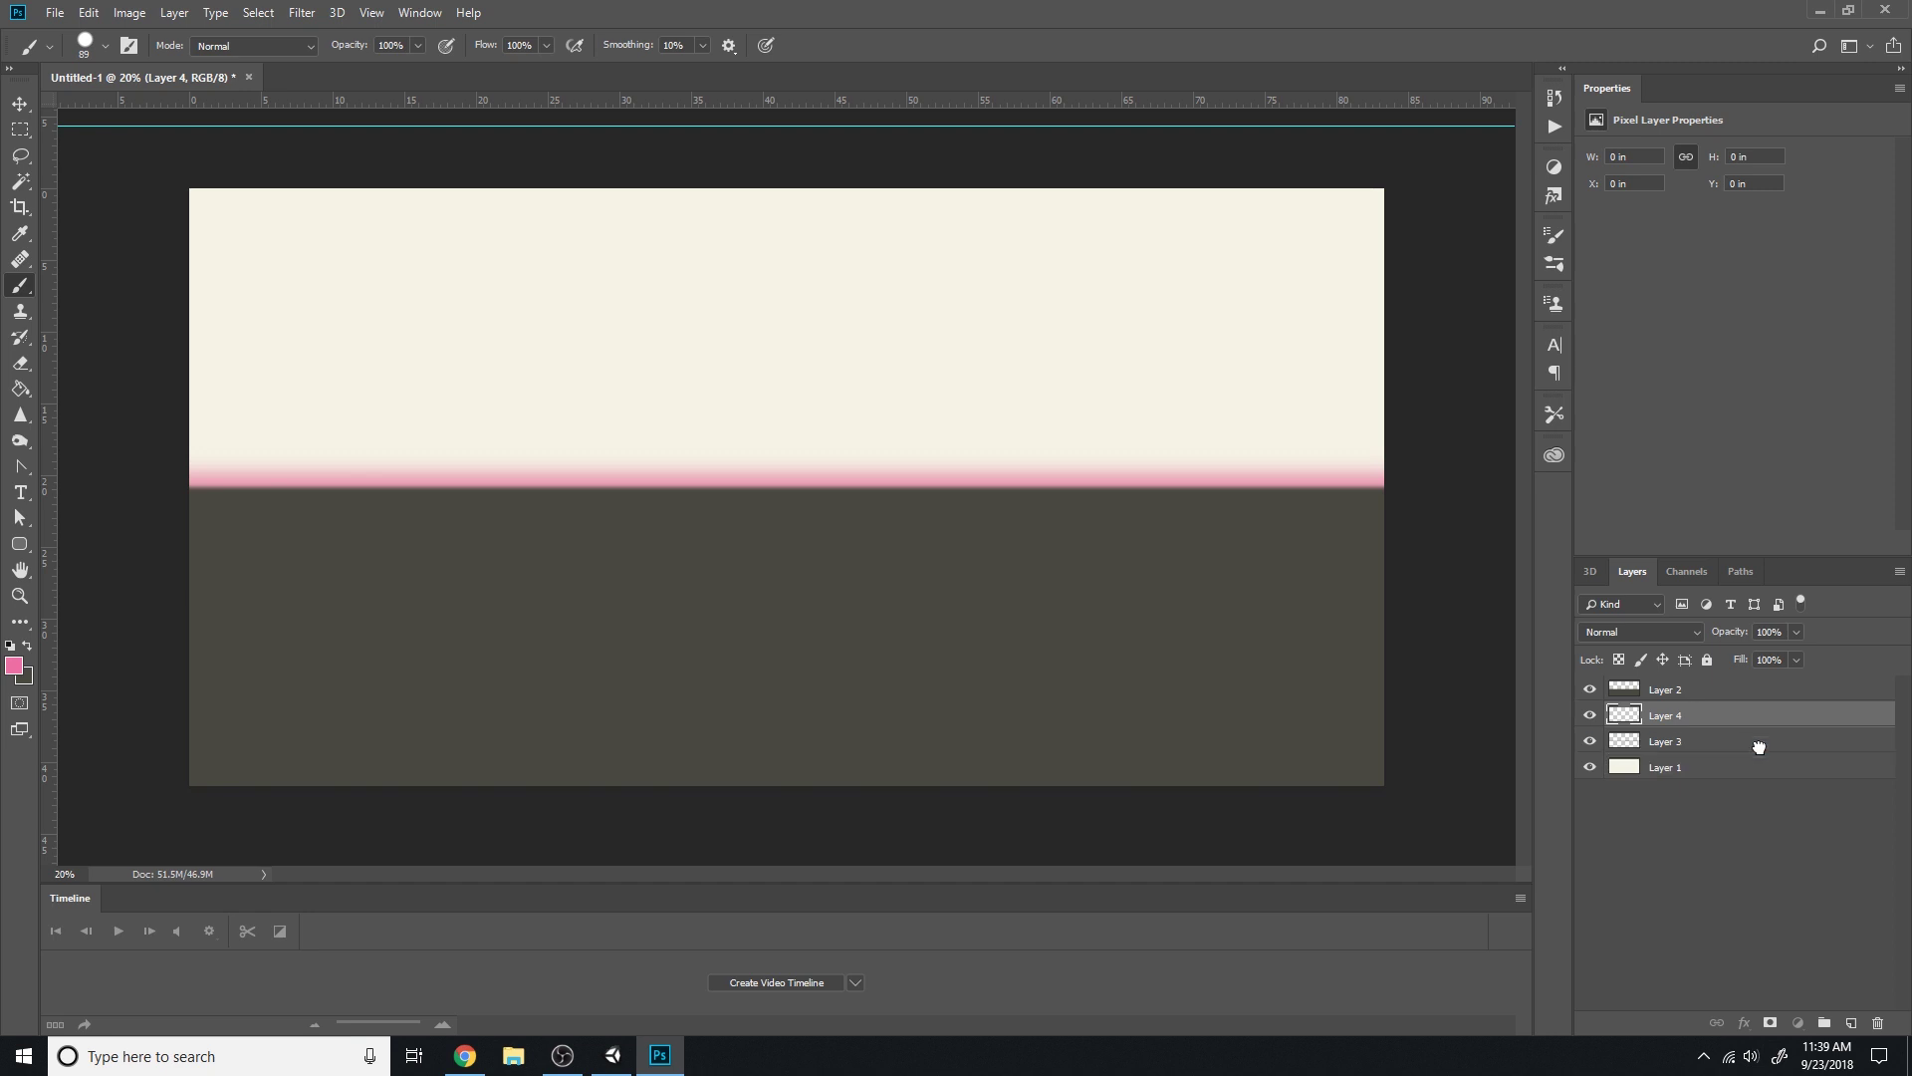
# Move Layer 4 below Layer 3 and set the foreground colour to orange dc7c1e
pyautogui.moveTo(1758, 747); pyautogui.dragTo(1759, 753)
pyautogui.click(14, 665)
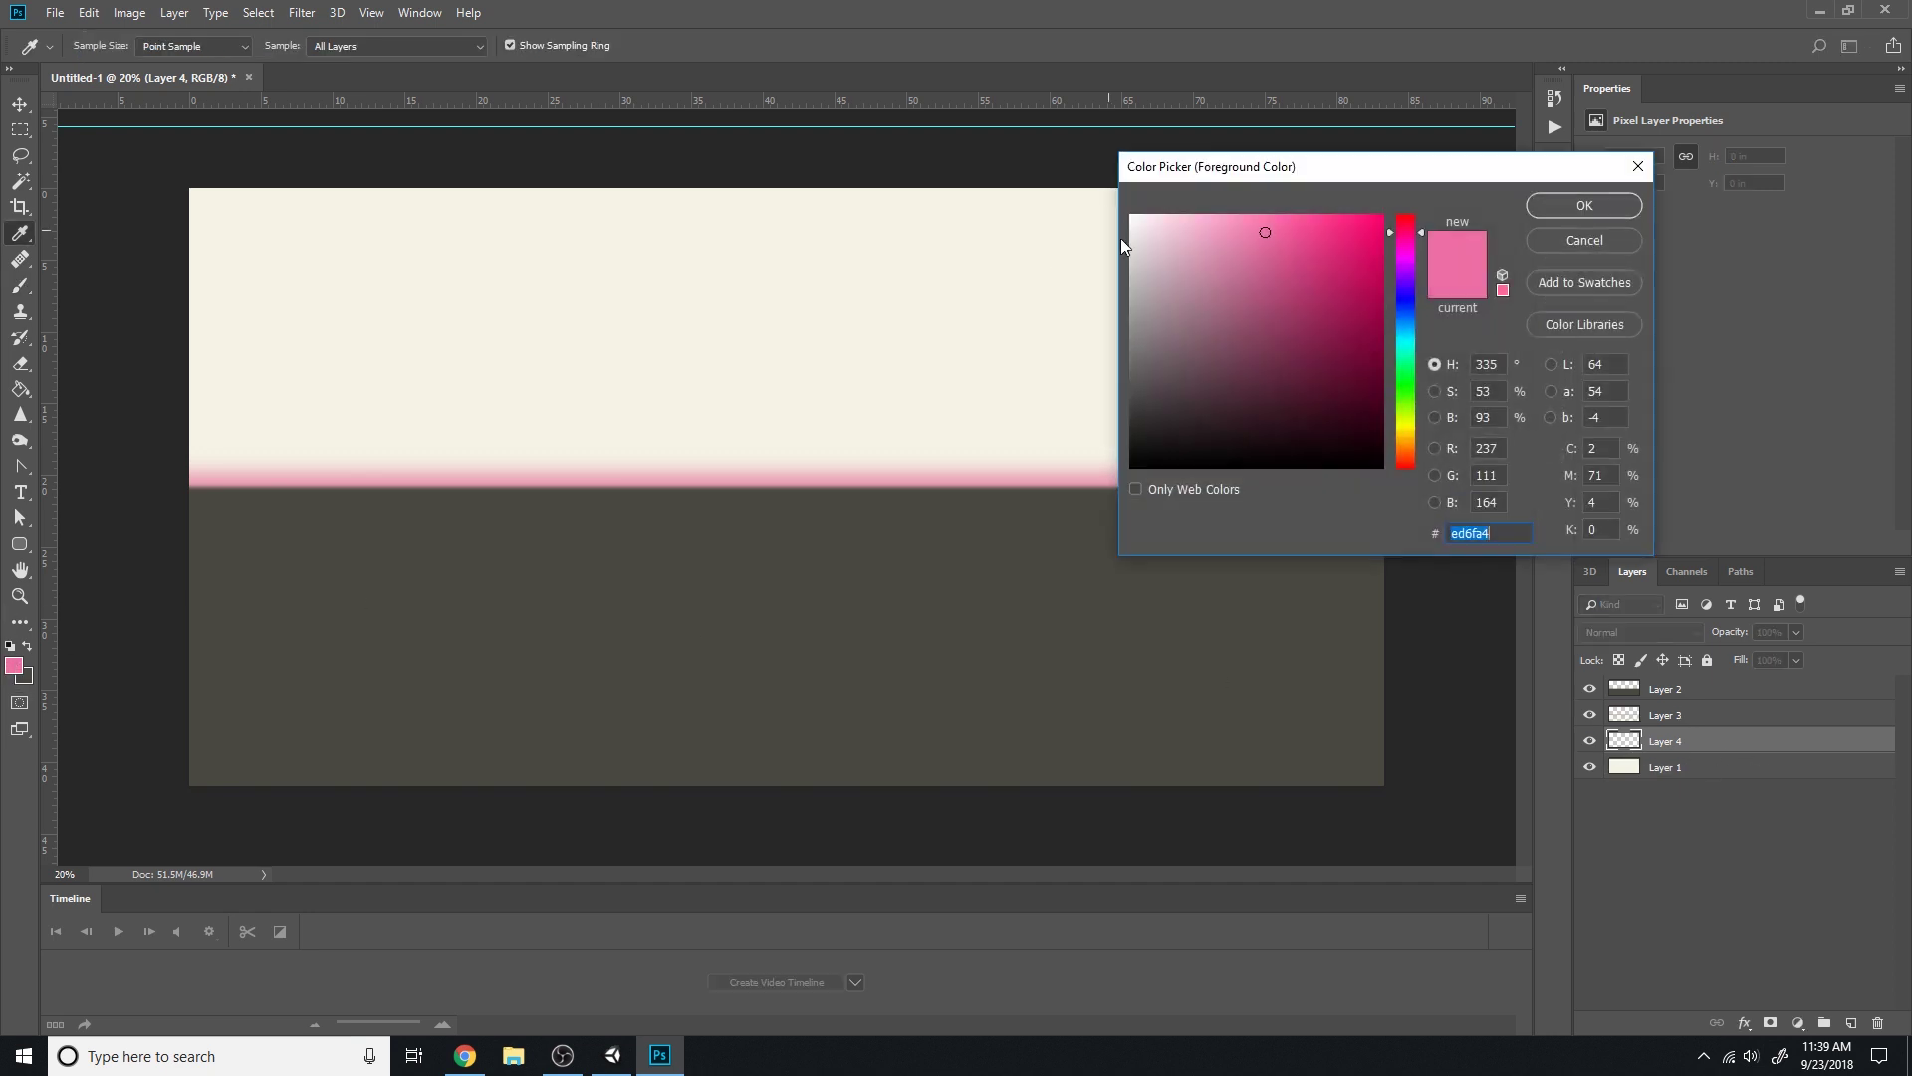
pyautogui.click(1407, 449)
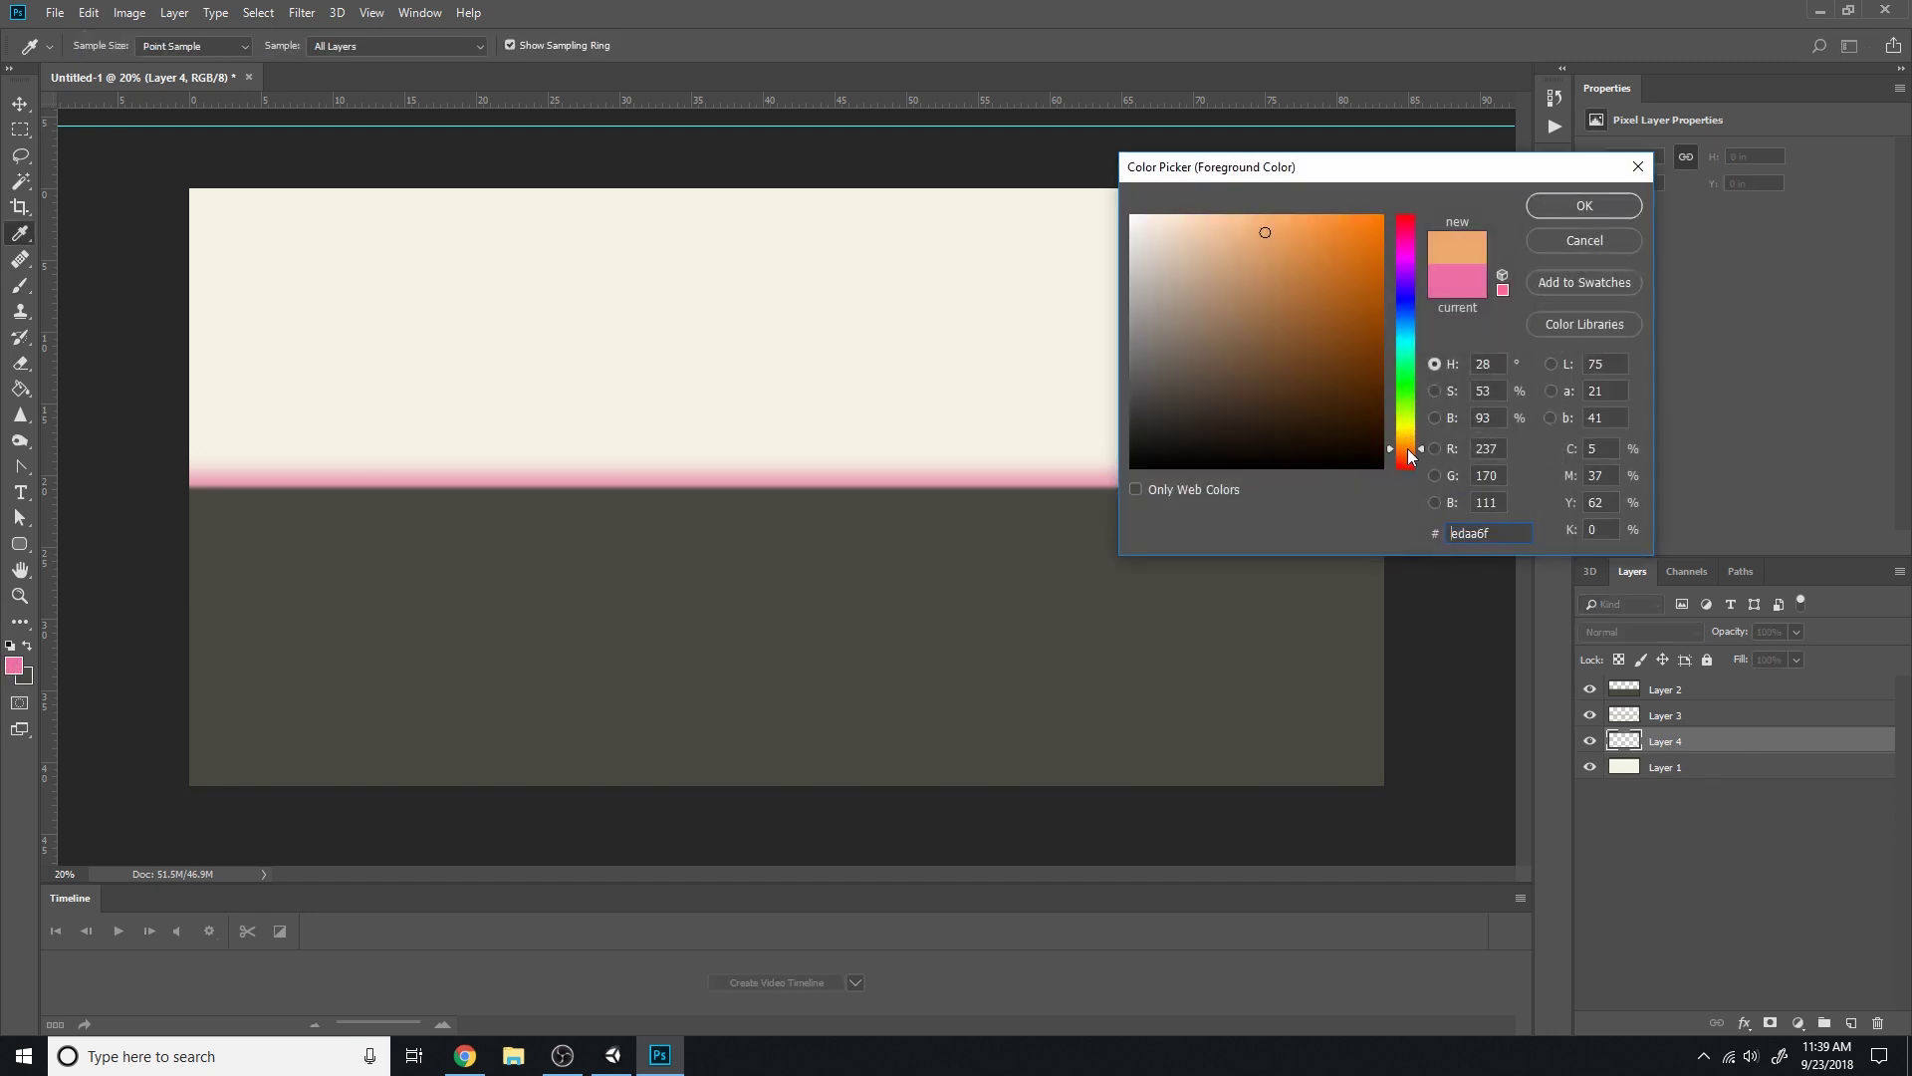
pyautogui.moveTo(1354, 239); pyautogui.dragTo(1349, 248)
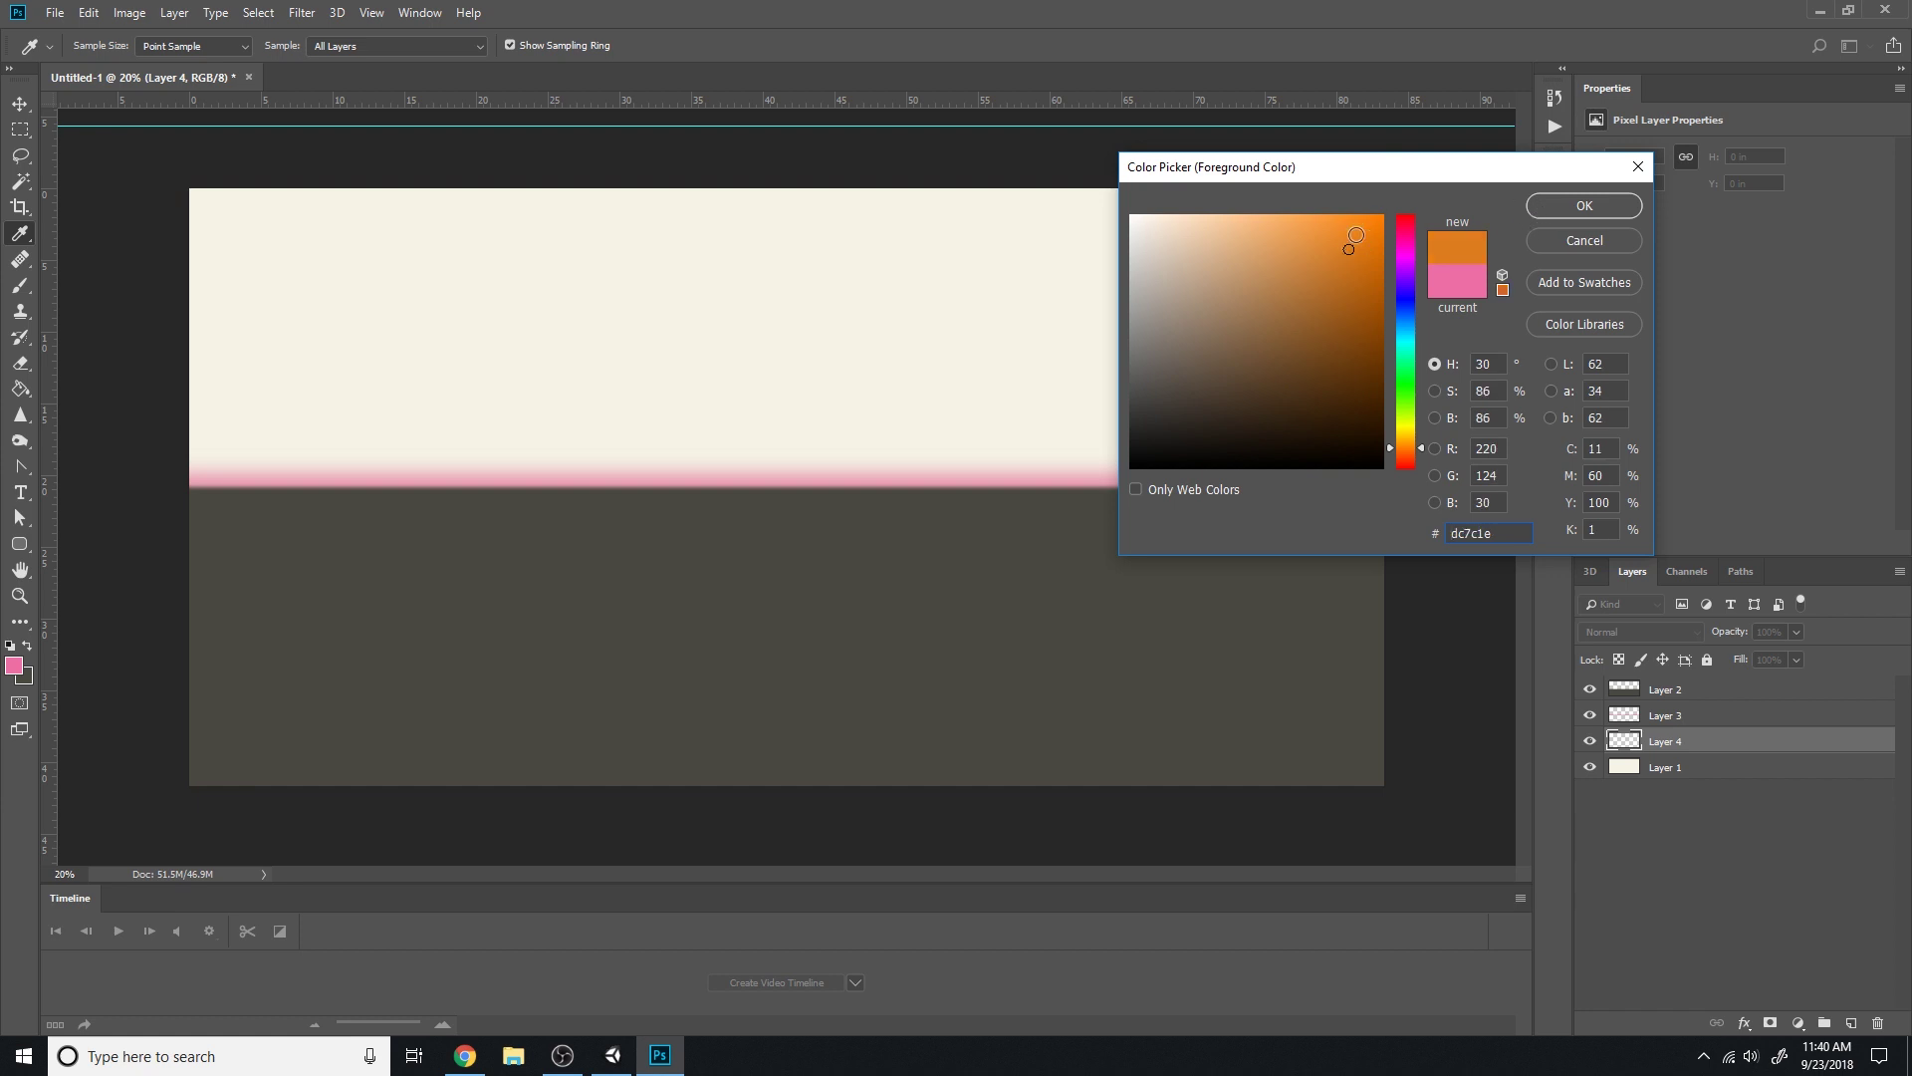
pyautogui.click(1582, 206)
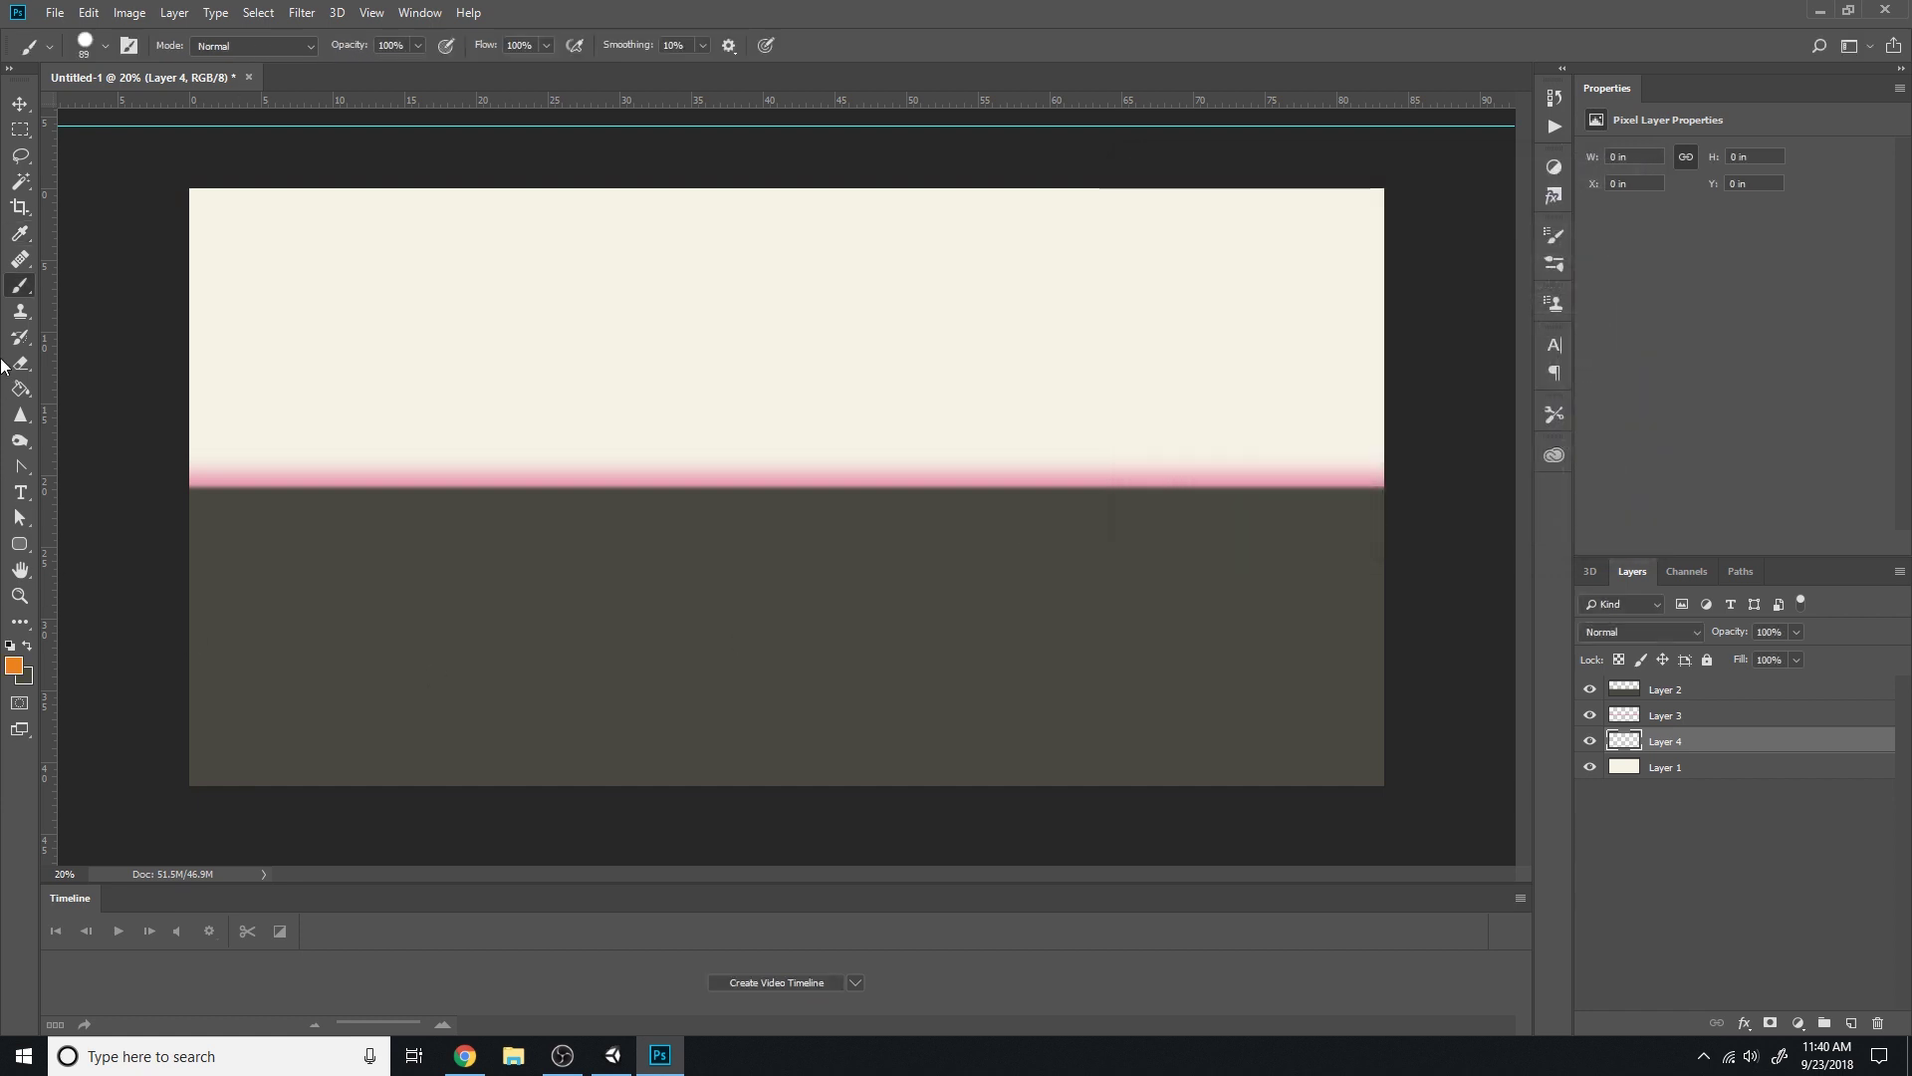
# With a 354 px brush, paint an orange band across the sky above the horizon
pyautogui.click(105, 45)
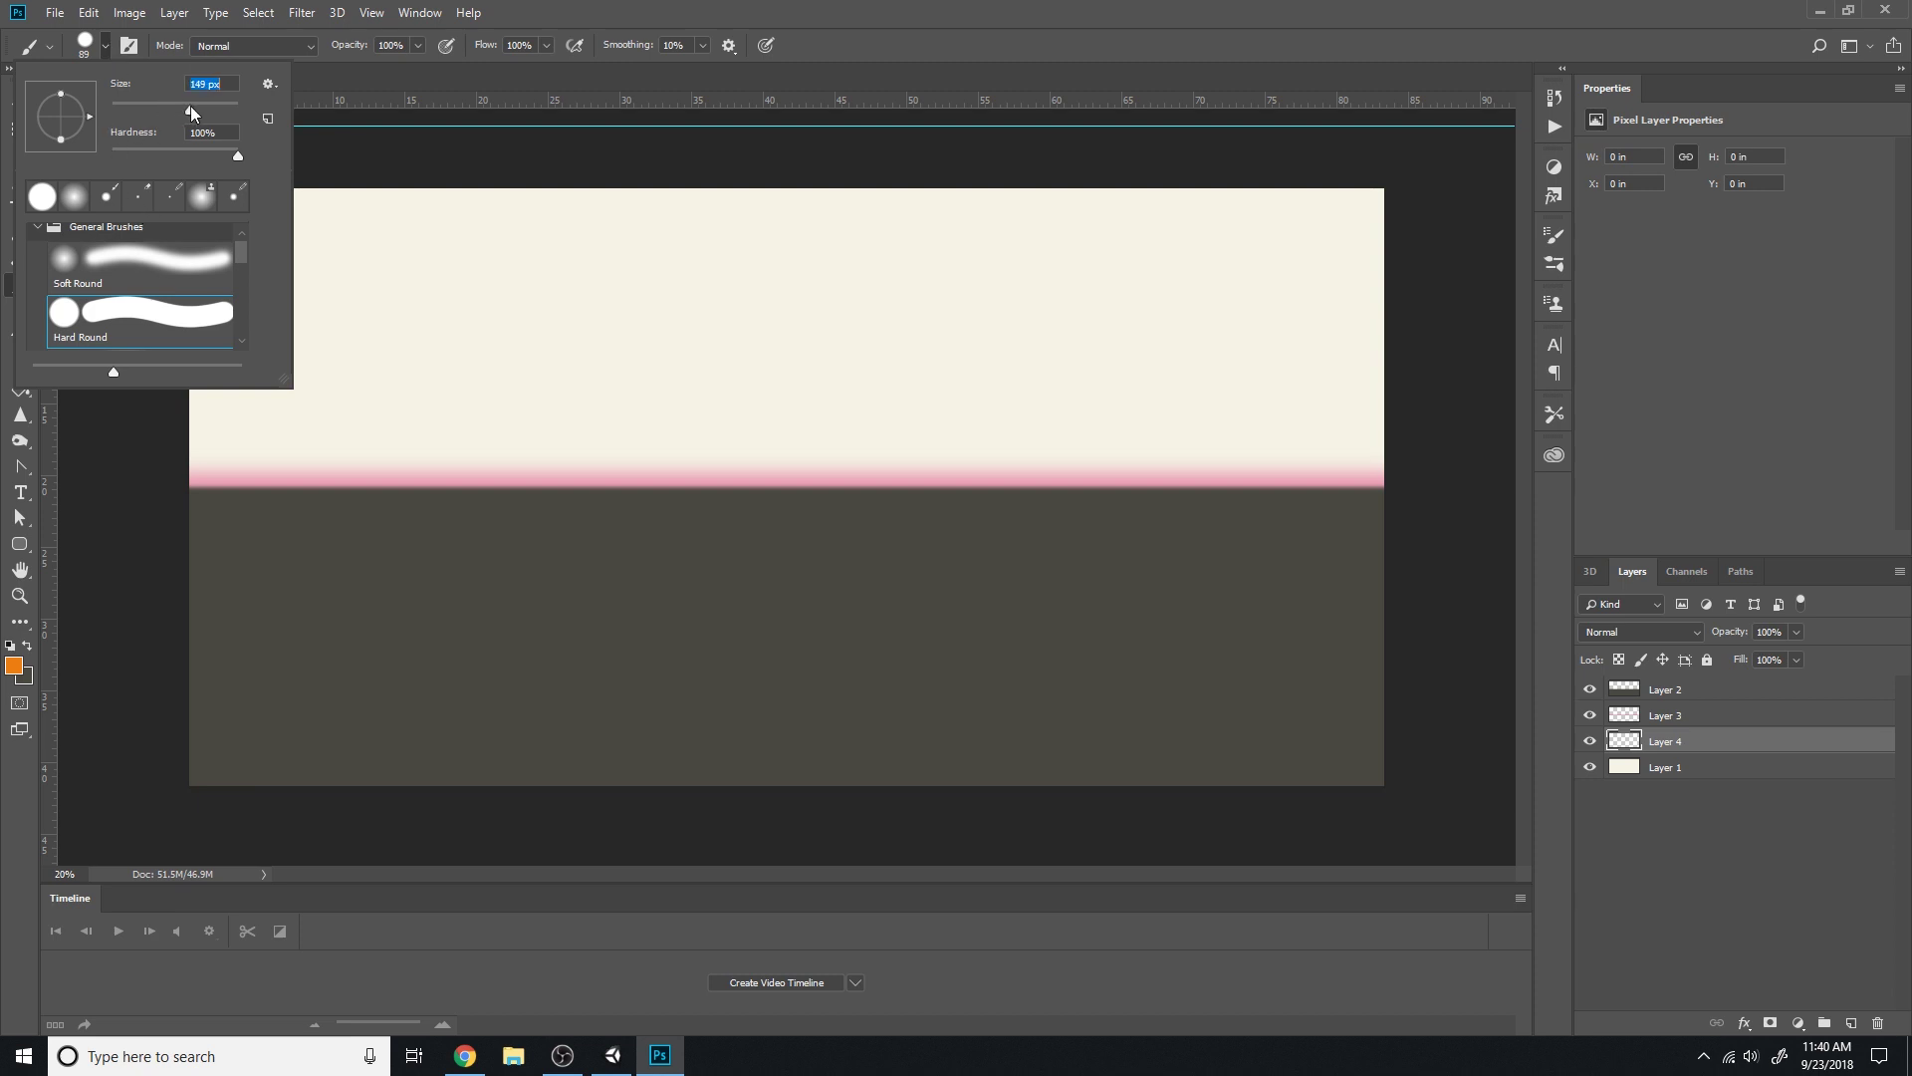
pyautogui.moveTo(190, 111); pyautogui.dragTo(192, 112)
pyautogui.moveTo(211, 104); pyautogui.dragTo(217, 104)
pyautogui.click(845, 4)
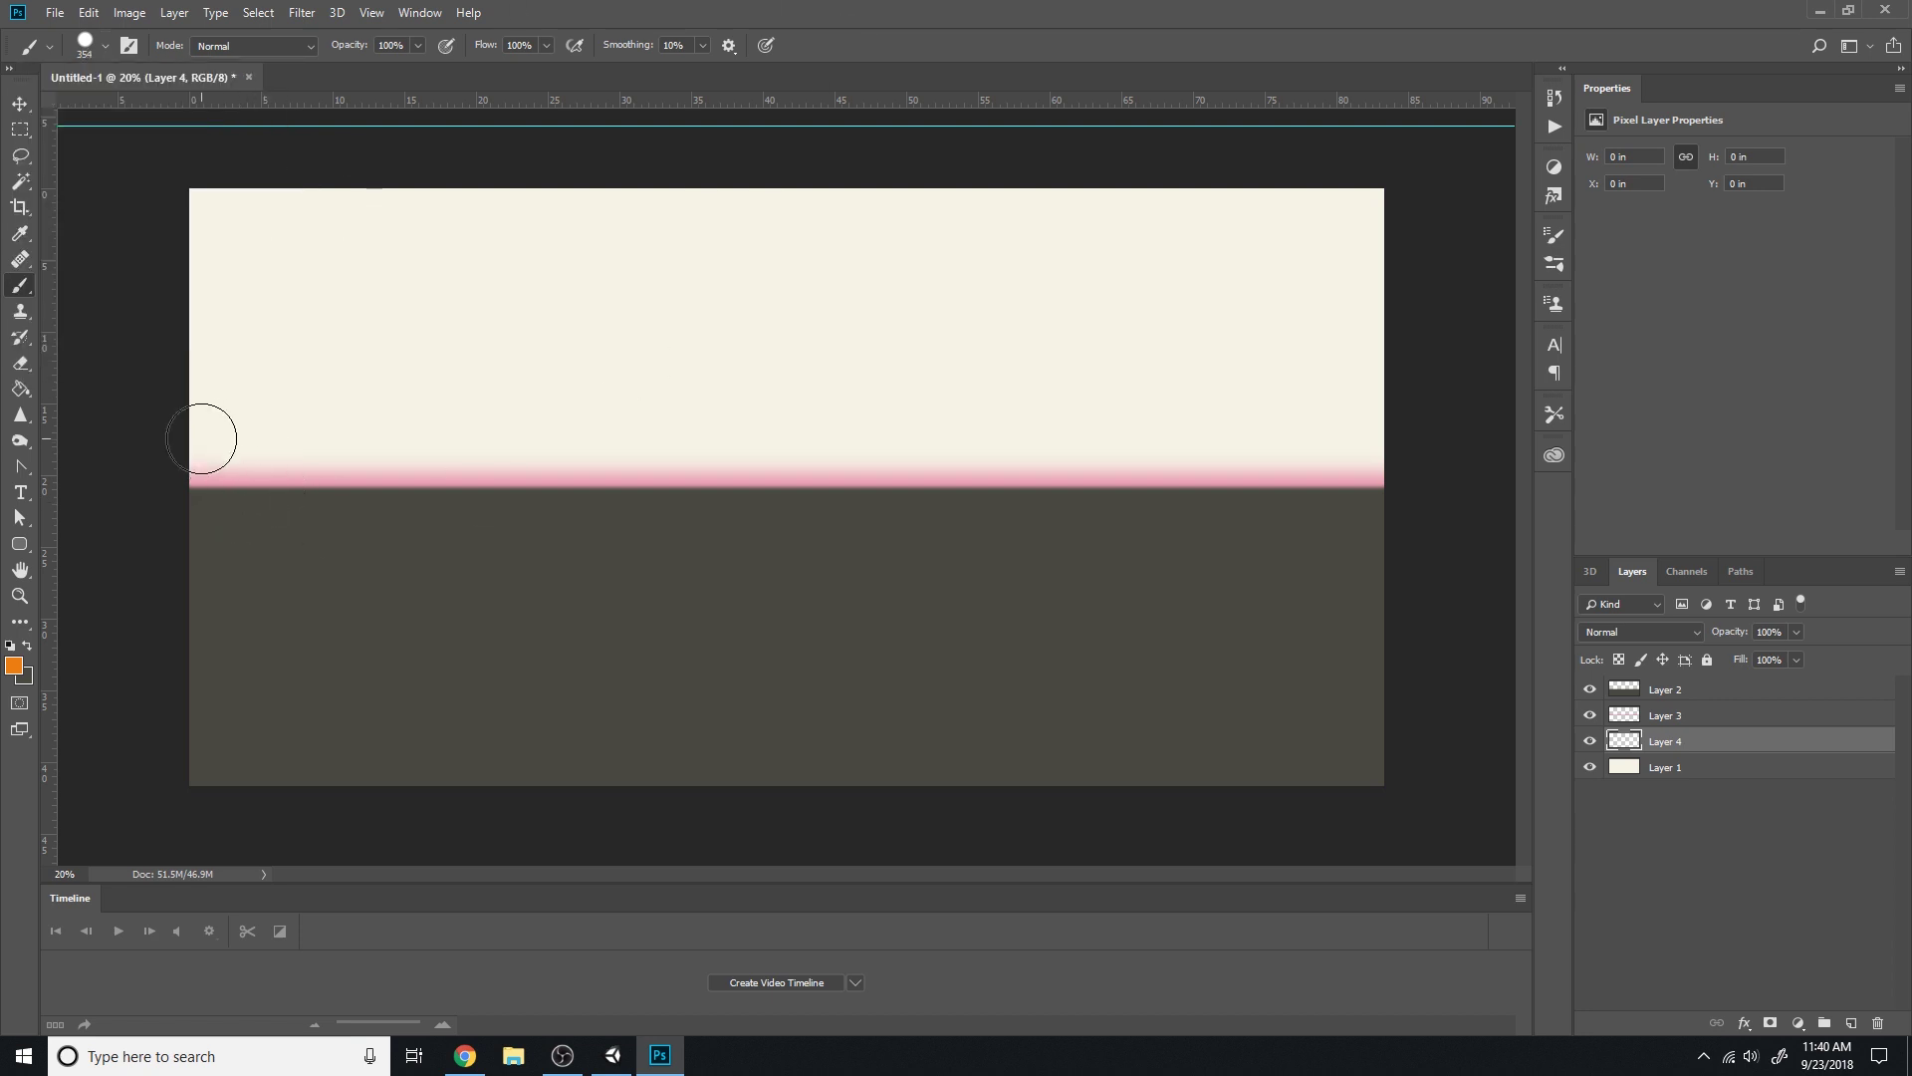
pyautogui.moveTo(200, 438); pyautogui.dragTo(1451, 448)
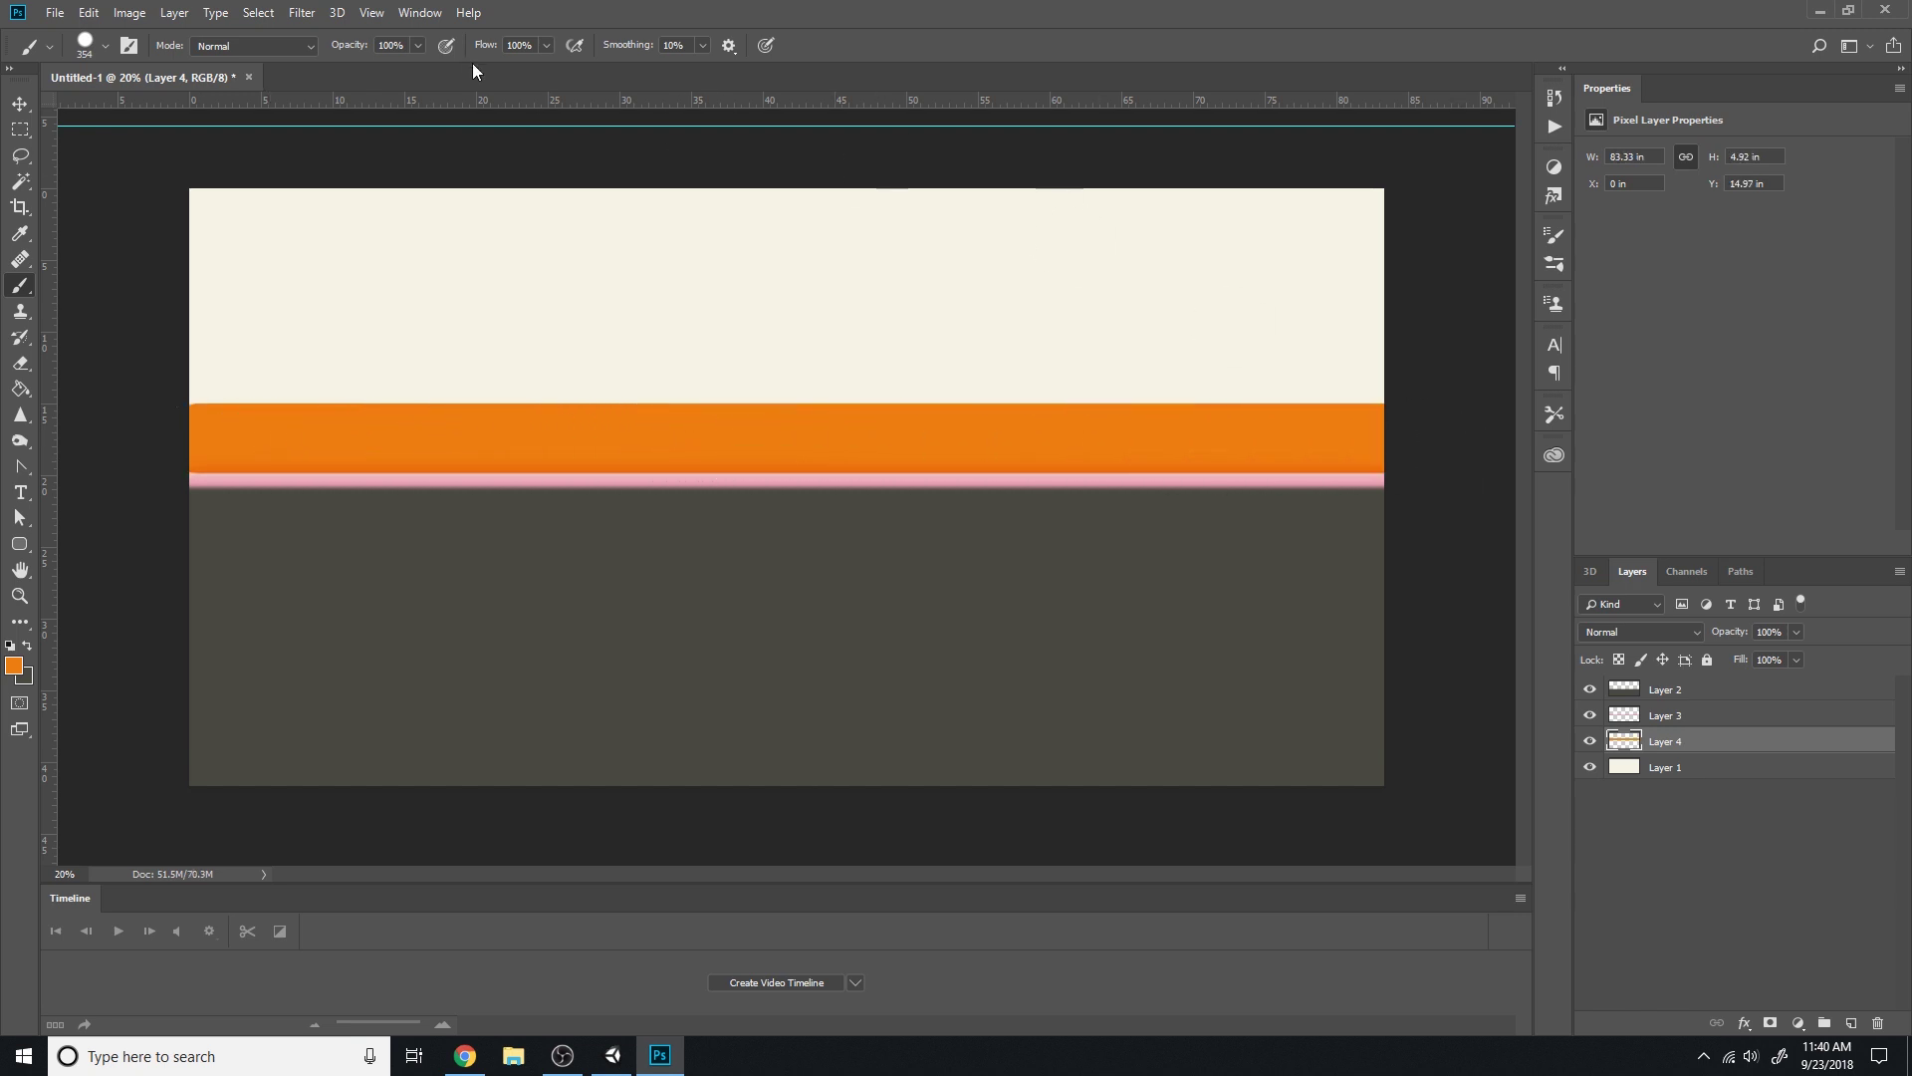
# Blur the orange band with a strong Gaussian Blur of about 138.8 px
pyautogui.click(300, 14)
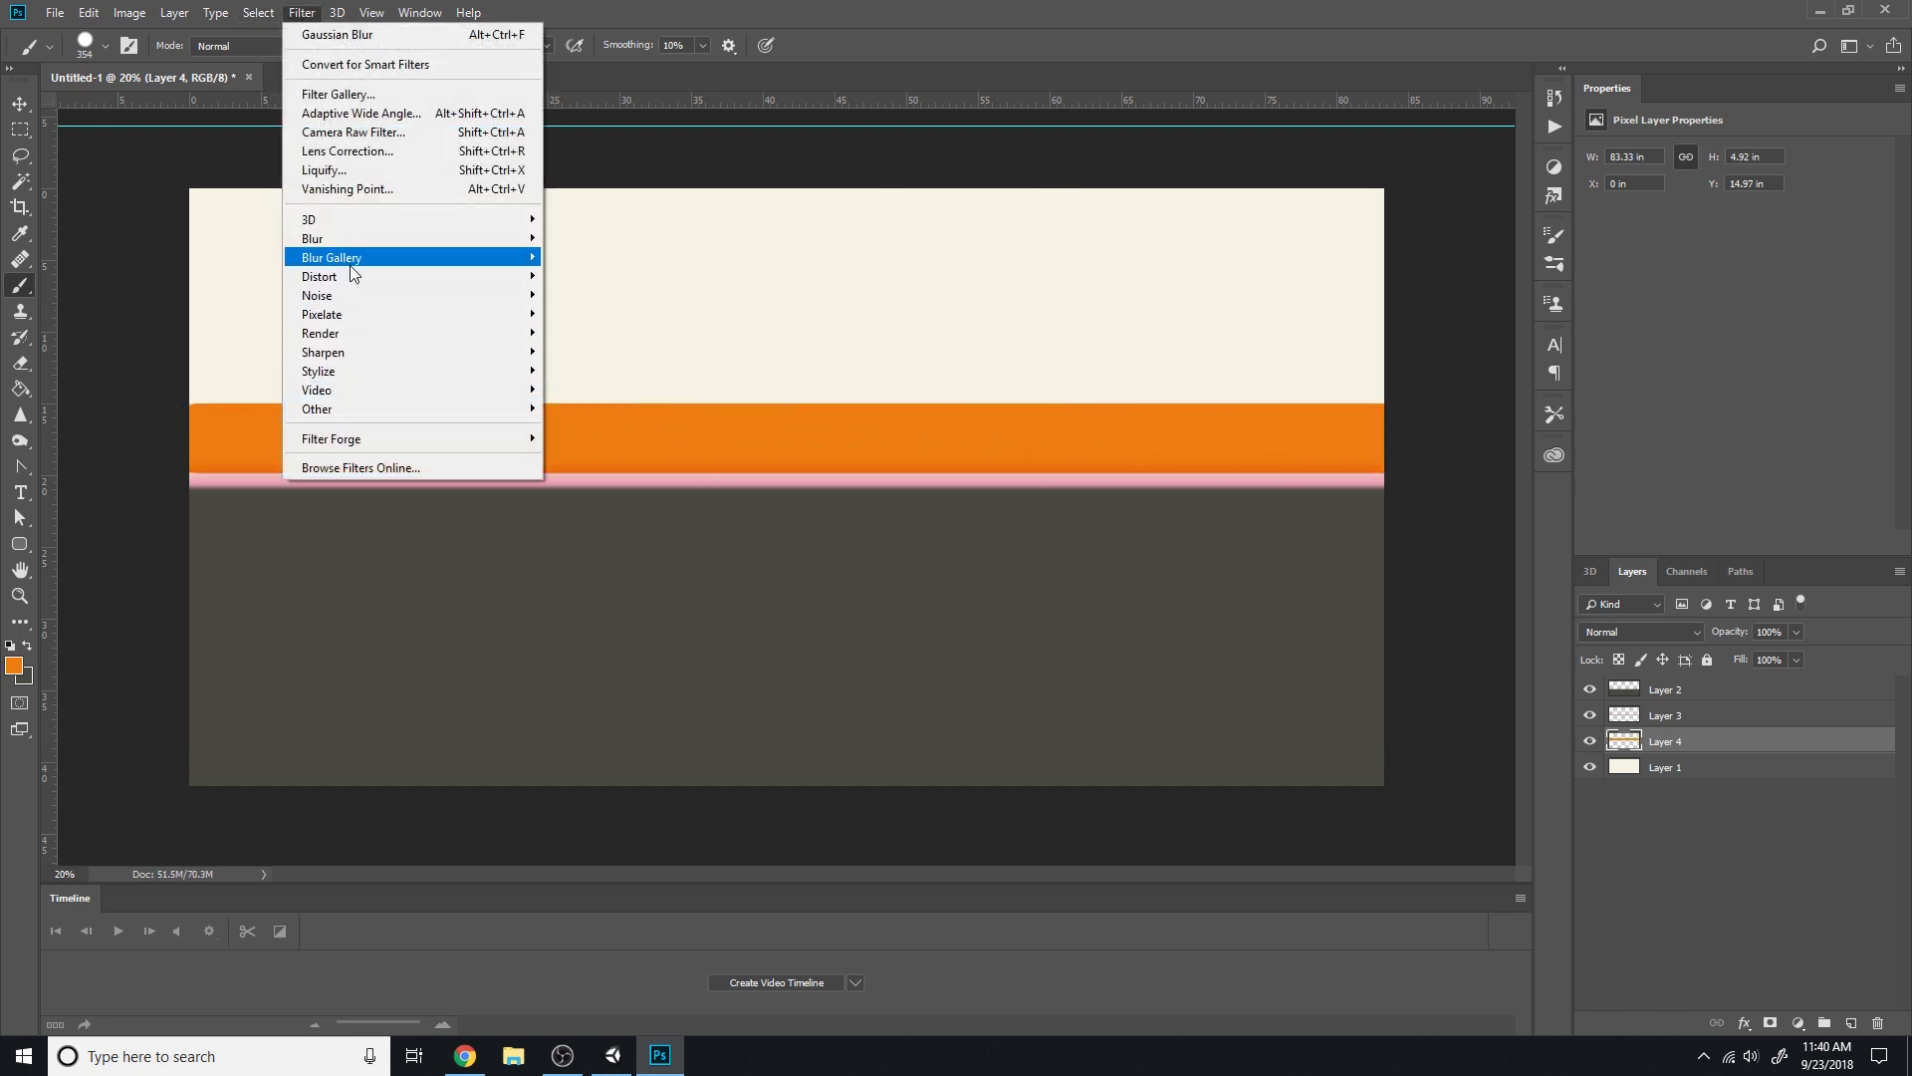
pyautogui.moveTo(415, 241)
pyautogui.click(598, 313)
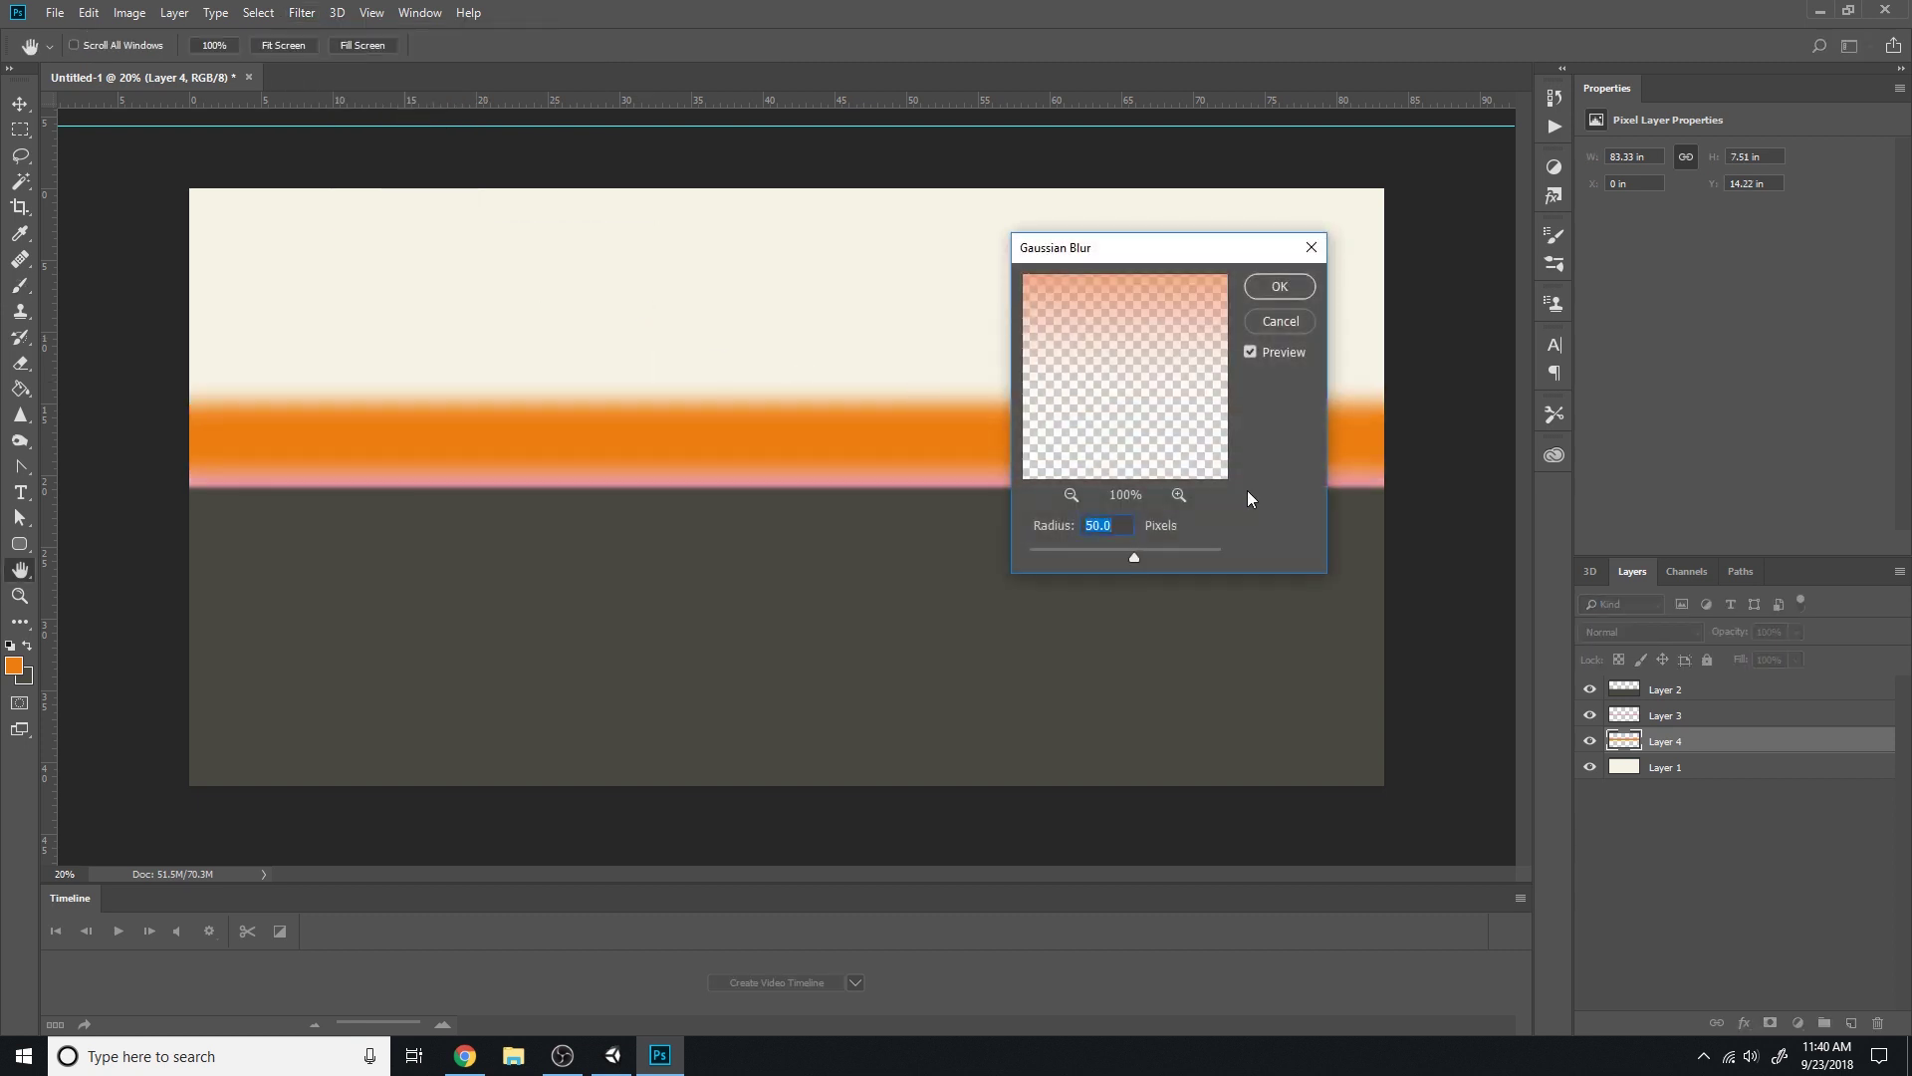
pyautogui.moveTo(1133, 557); pyautogui.dragTo(1165, 556)
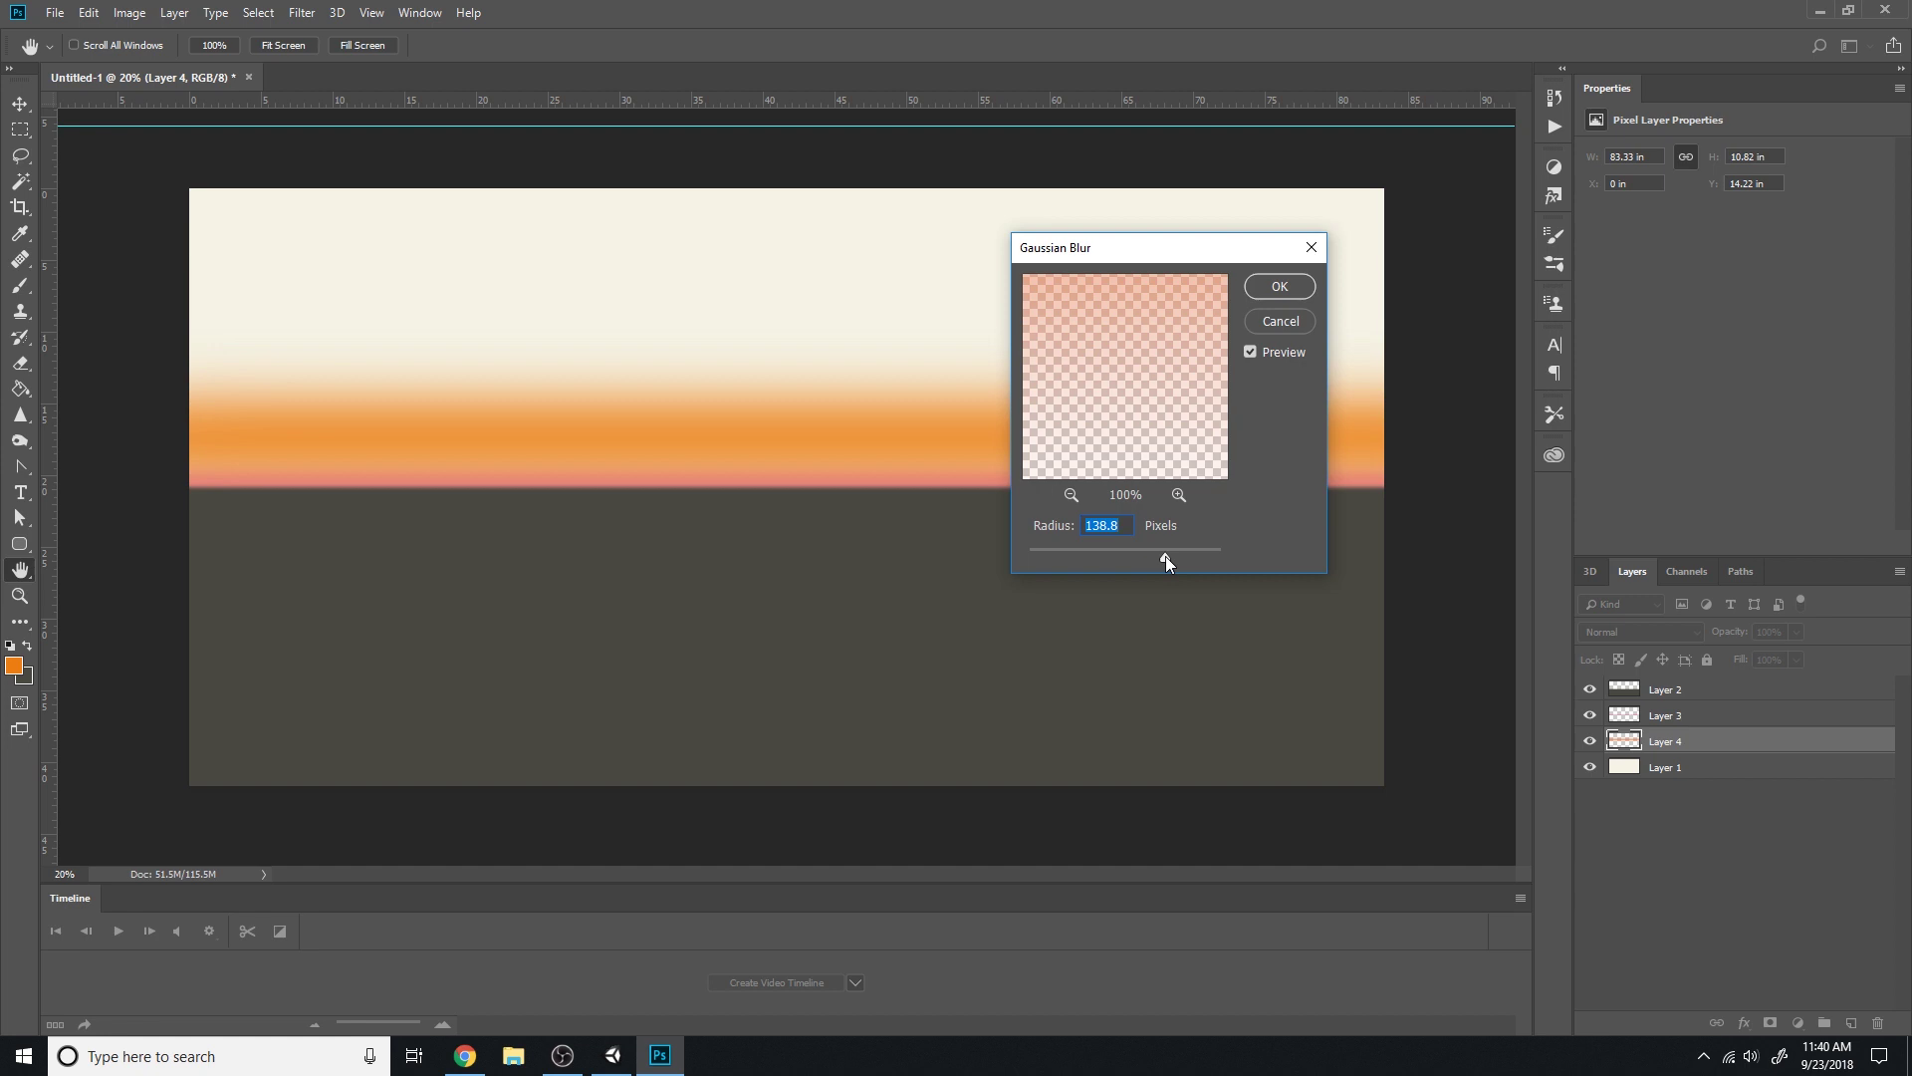
pyautogui.click(1279, 289)
# Set Layer 4 to Multiply and nudge the orange band slightly down
pyautogui.click(1610, 631)
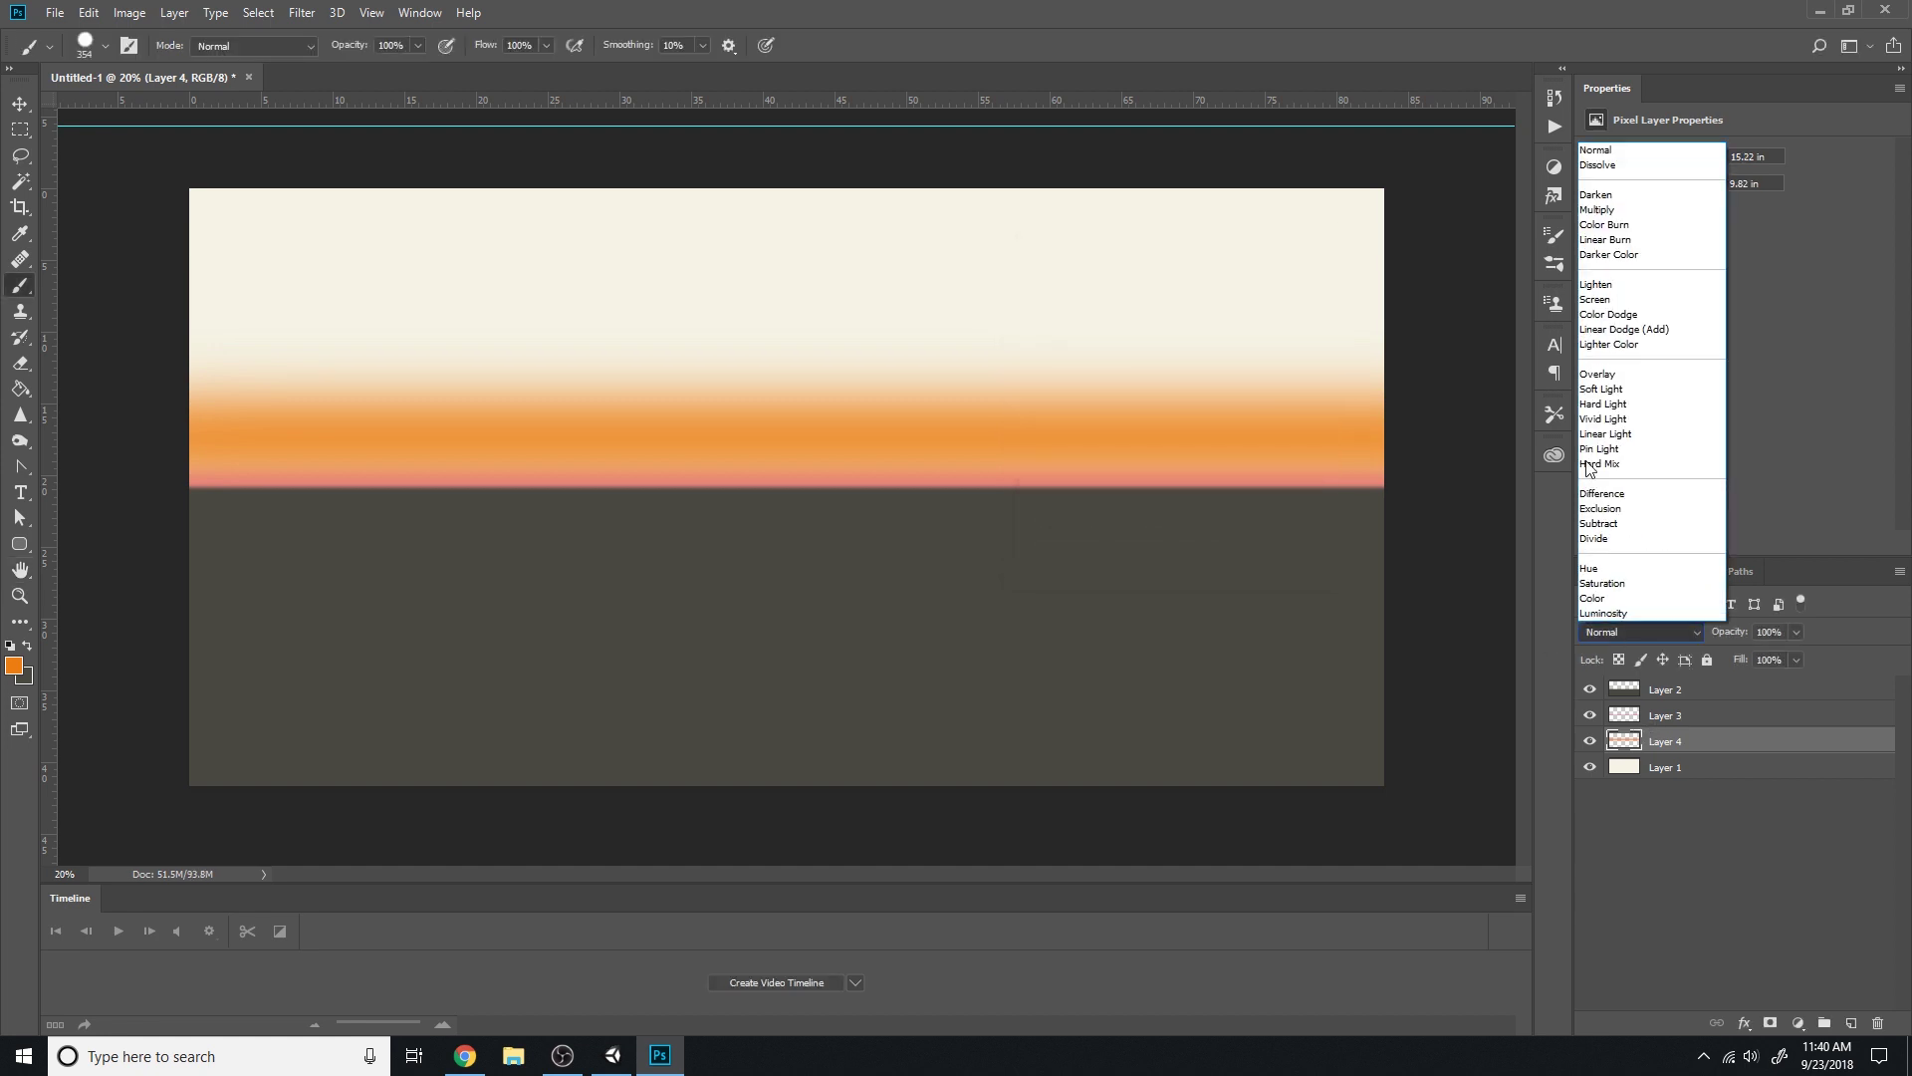
pyautogui.click(1633, 216)
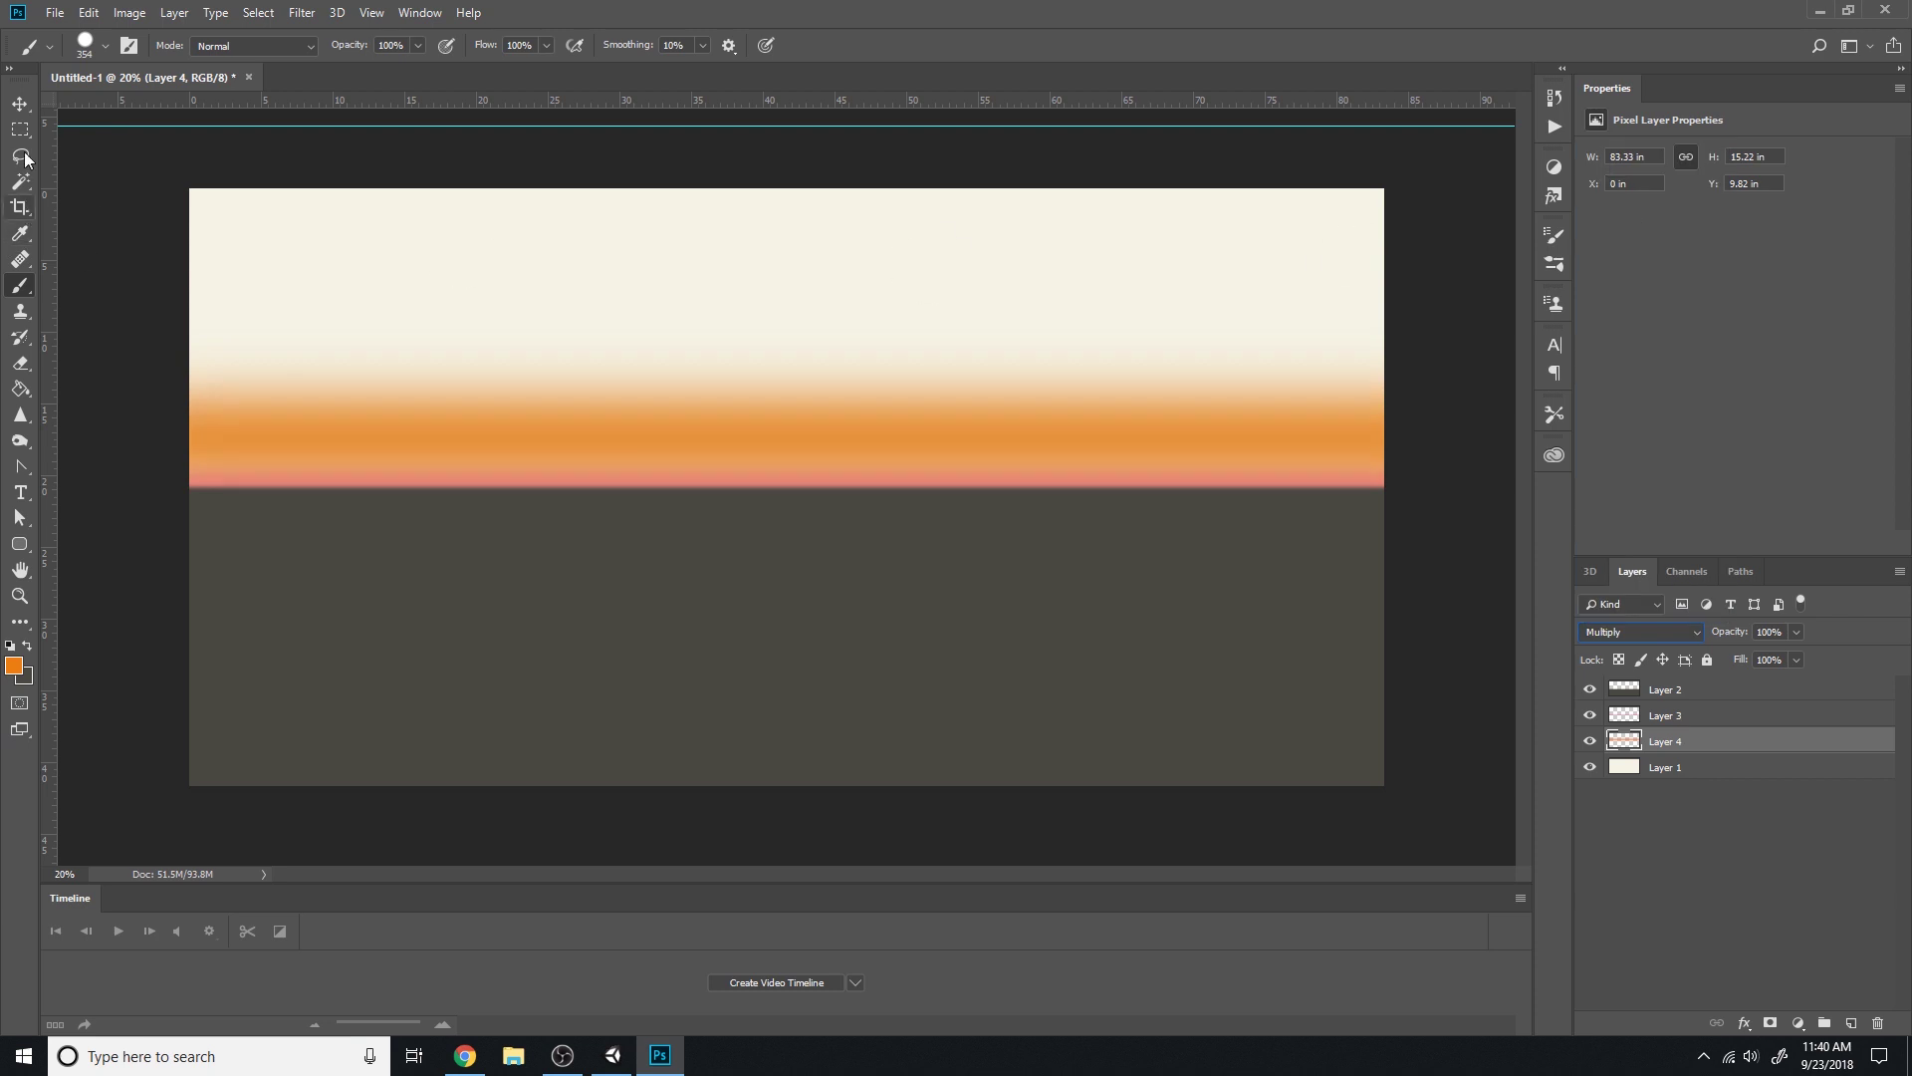
pyautogui.click(28, 106)
pyautogui.press('Down')
pyautogui.press('Down')
pyautogui.press('Down')
pyautogui.press('Down')
pyautogui.press('Down')
pyautogui.press('Down')
pyautogui.press('Down')
pyautogui.press('Down')
pyautogui.press('Down')
pyautogui.press('Down')
pyautogui.press('Down')
pyautogui.press('Down')
pyautogui.press('Down')
pyautogui.press('Down')
pyautogui.press('Down')
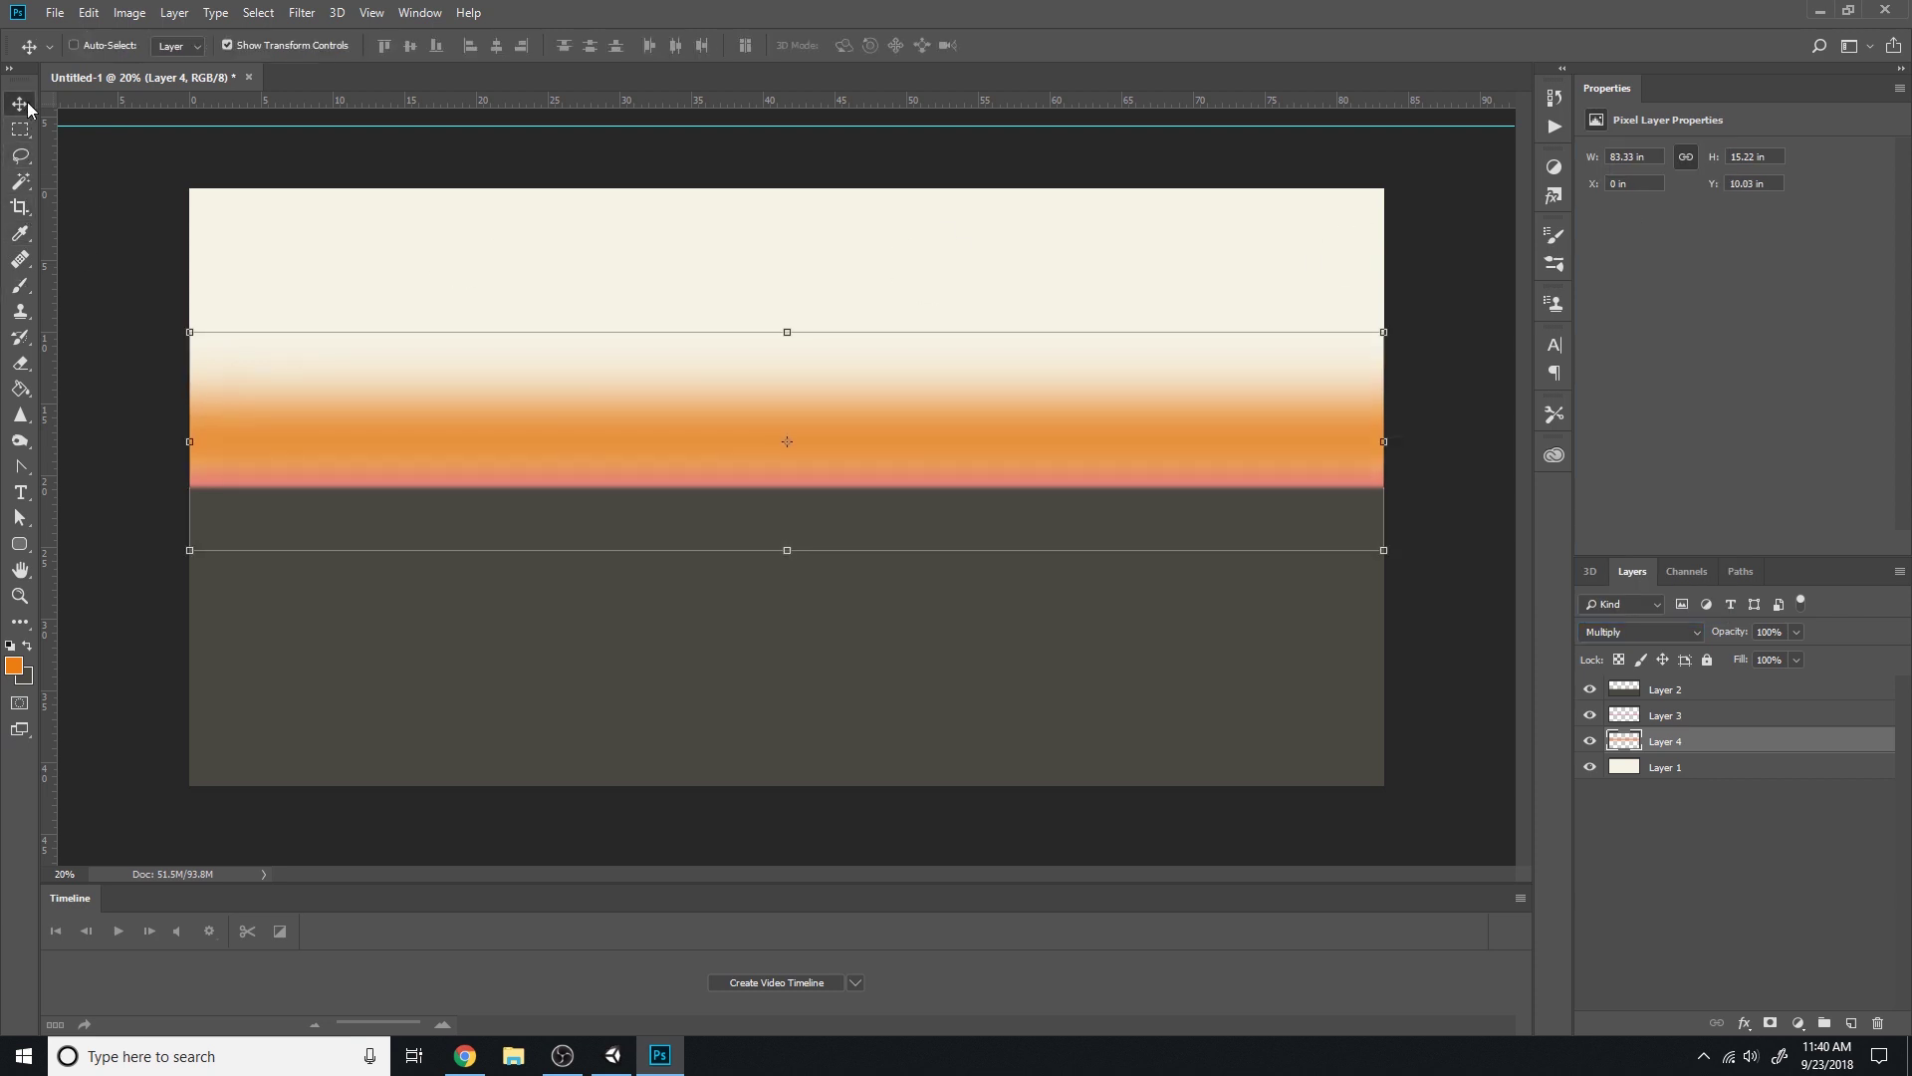
pyautogui.press('Down')
pyautogui.press('Down')
pyautogui.press('Down')
pyautogui.press('Down')
pyautogui.press('Down')
pyautogui.press('Down')
pyautogui.press('Down')
pyautogui.press('Down')
pyautogui.press('Down')
pyautogui.press('Down')
pyautogui.press('Down')
pyautogui.press('Down')
pyautogui.press('Down')
pyautogui.press('Down')
pyautogui.press('Down')
pyautogui.press('Down')
pyautogui.press('Down')
pyautogui.press('Down')
pyautogui.press('Down')
pyautogui.press('Down')
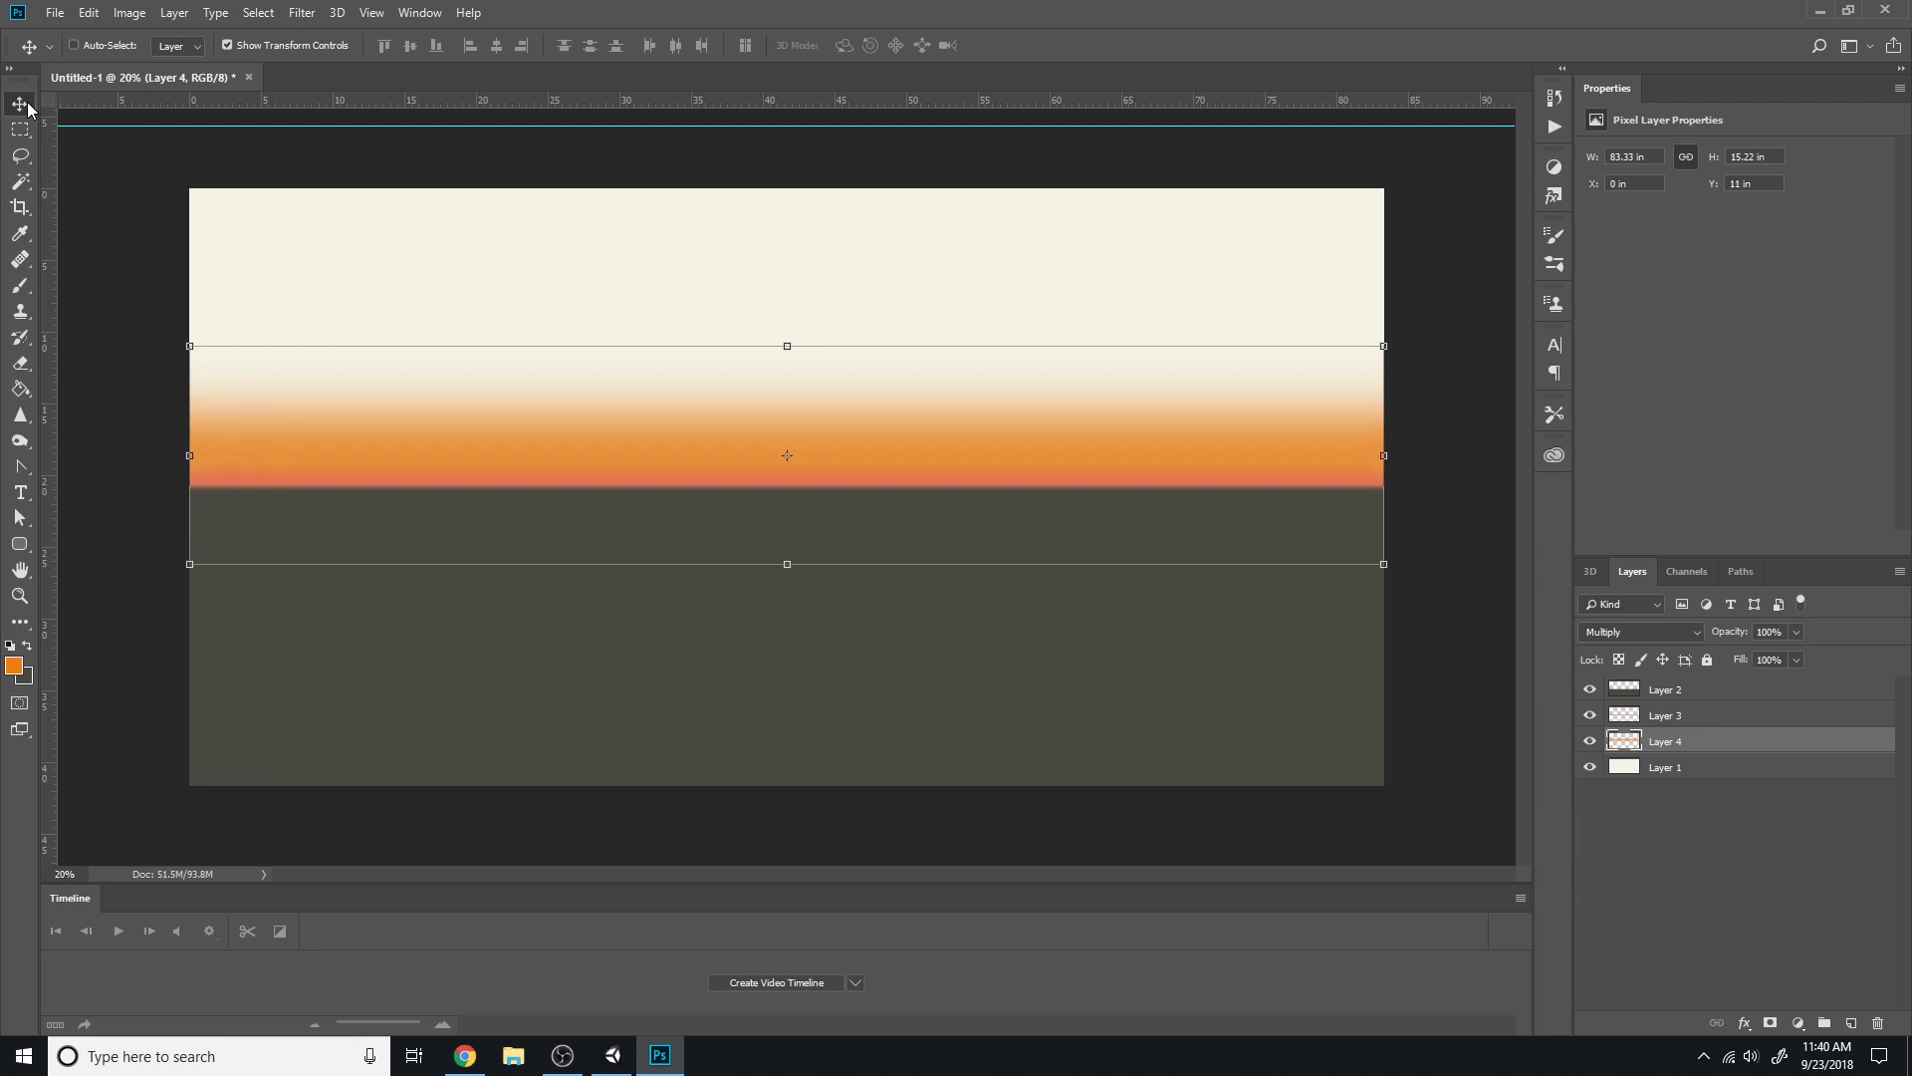
# Change the pink line layer's blend mode to Linear Burn
pyautogui.click(1705, 723)
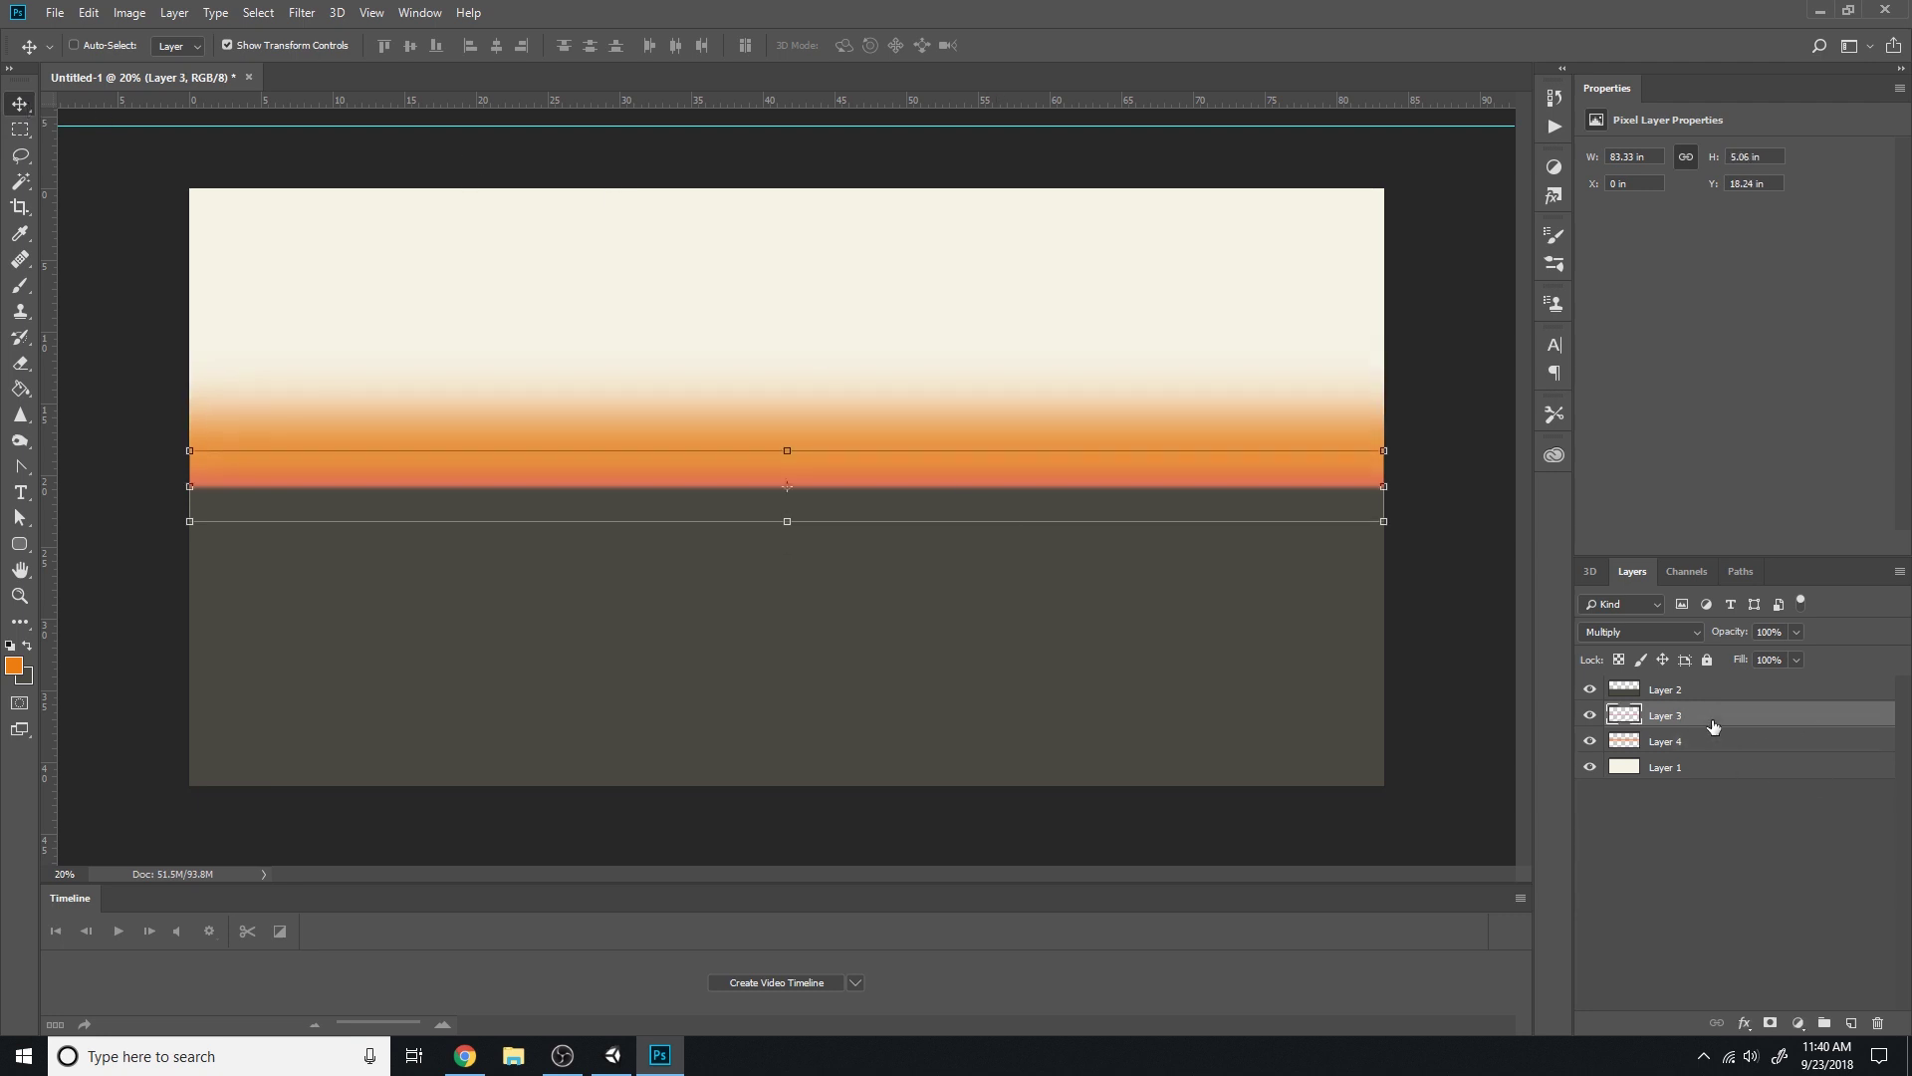
pyautogui.click(1628, 633)
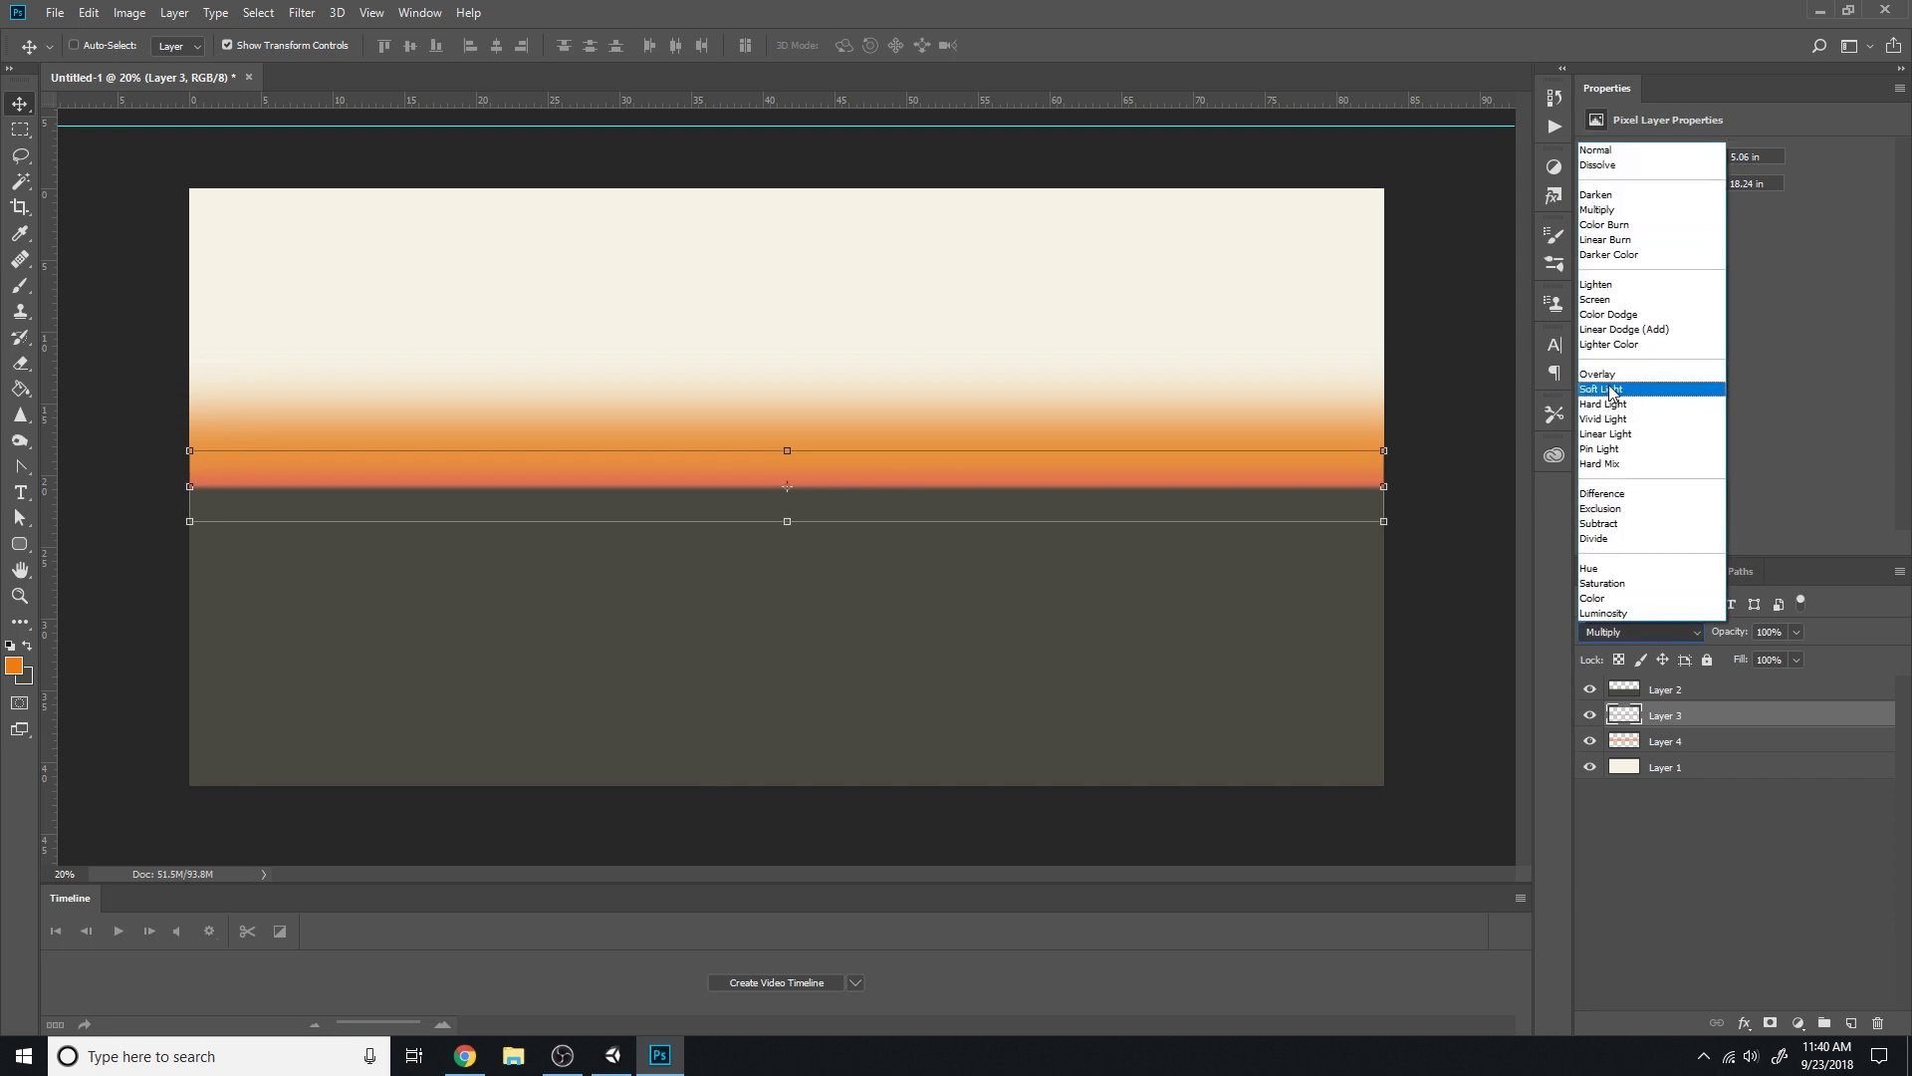
pyautogui.click(1611, 390)
pyautogui.press('Up')
pyautogui.press('Up')
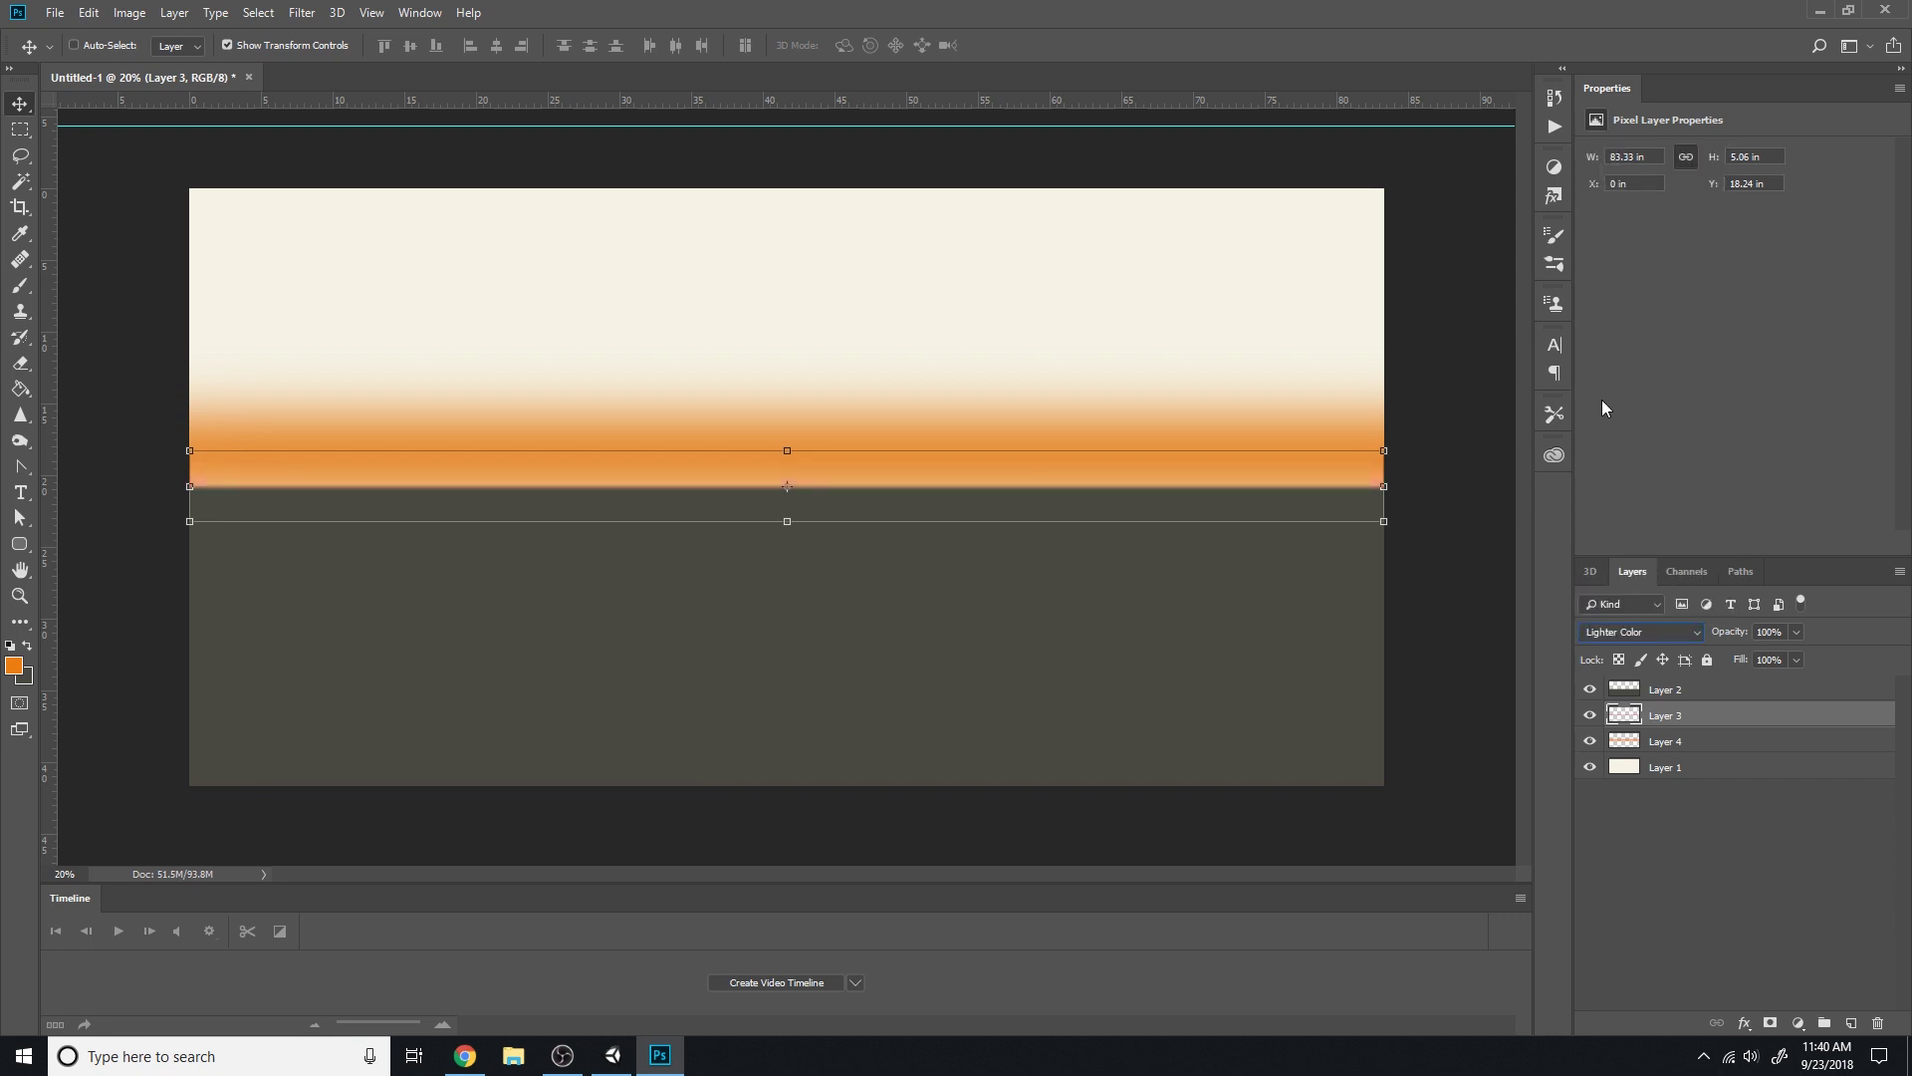
pyautogui.press('Up')
pyautogui.press('Up')
pyautogui.press('Up')
pyautogui.press('Up')
pyautogui.press('Up')
pyautogui.press('Up')
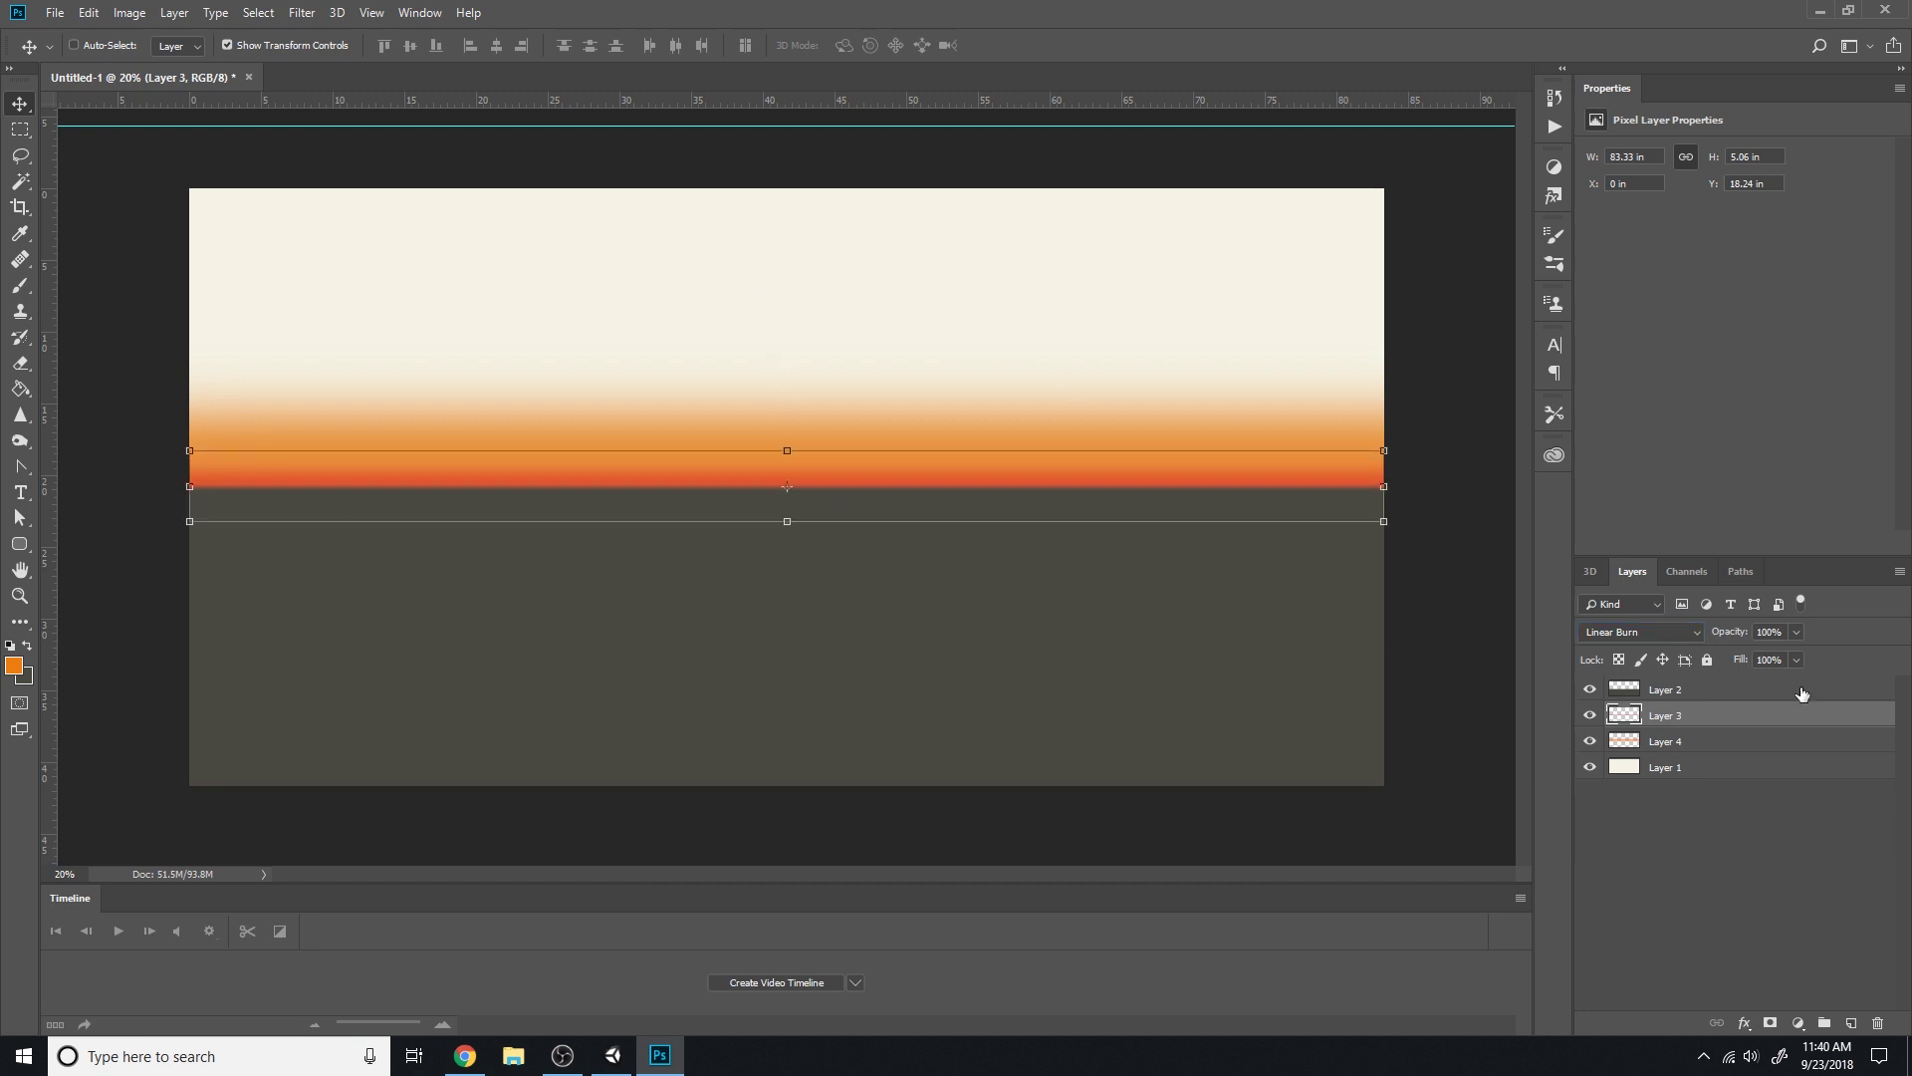
# Add Layer 5 and set the foreground colour to a light blue
pyautogui.click(1726, 717)
pyautogui.click(1849, 1024)
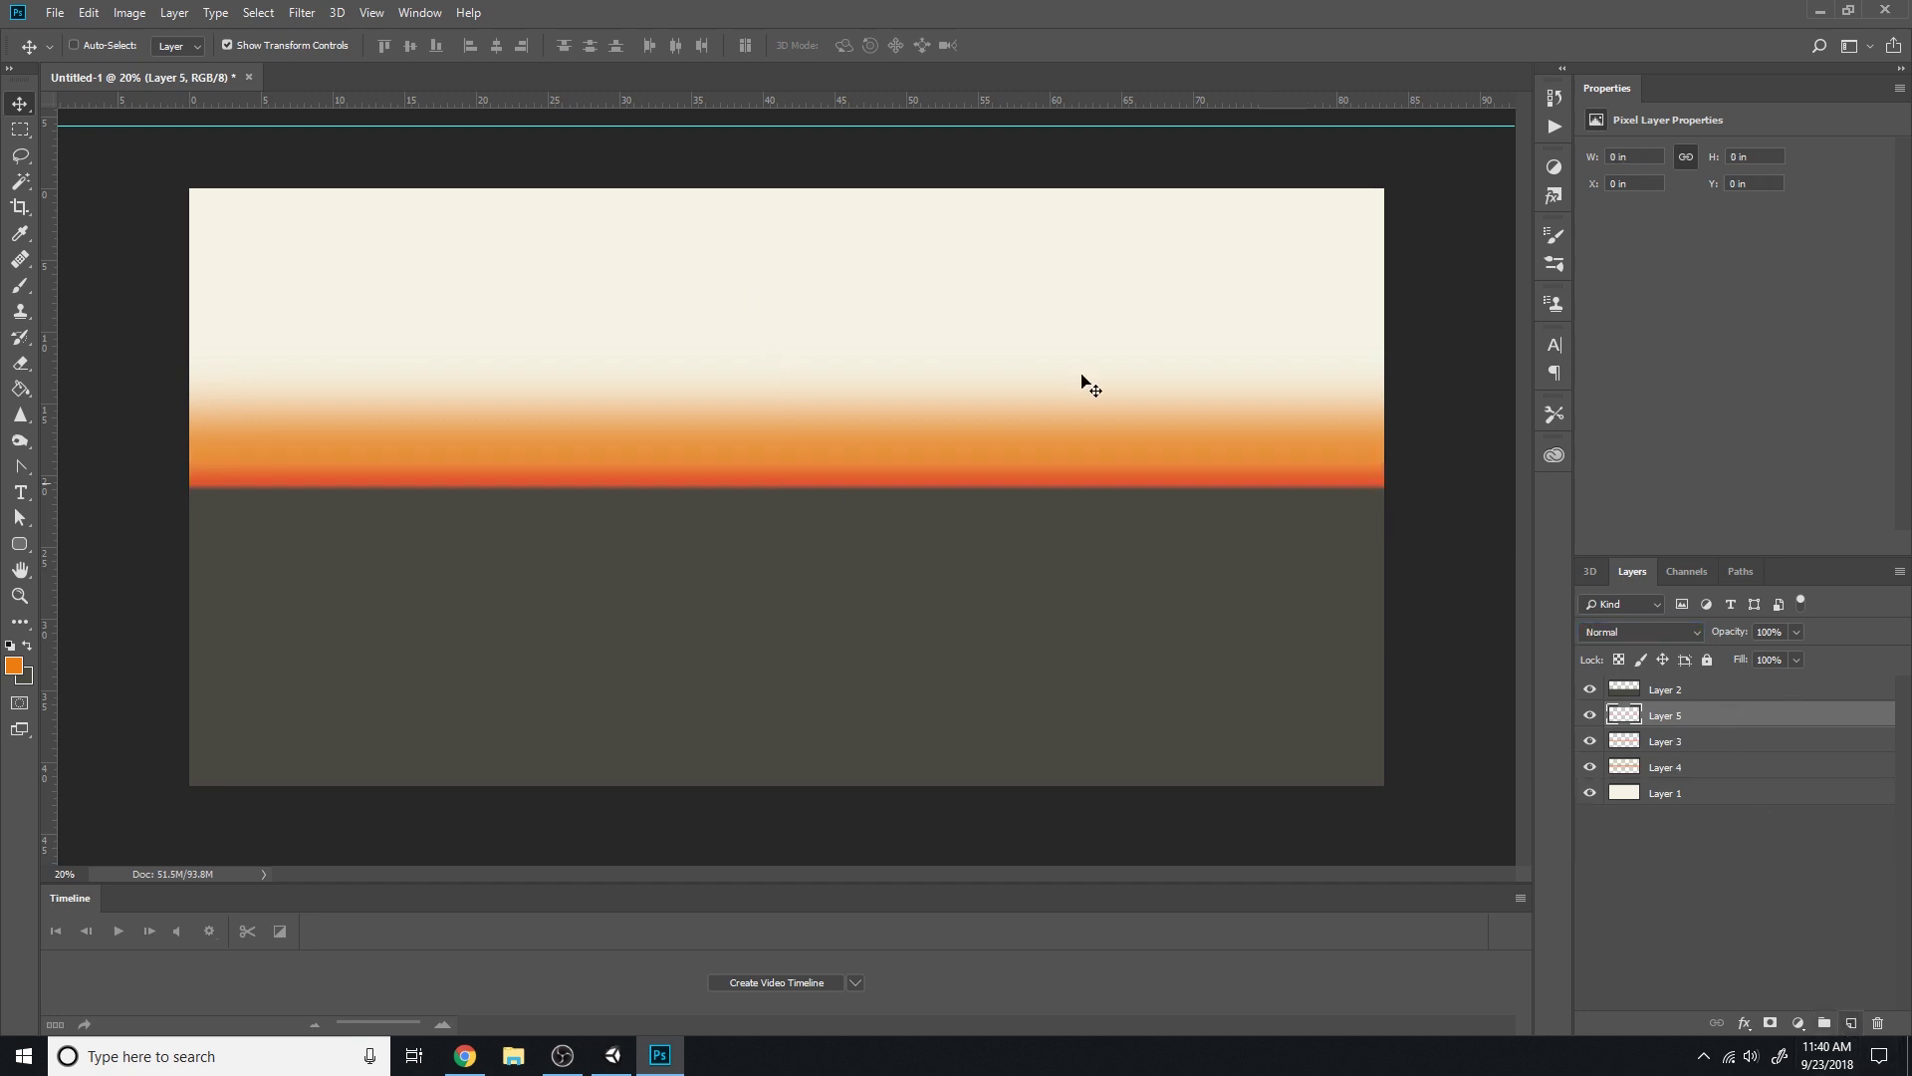
pyautogui.click(13, 666)
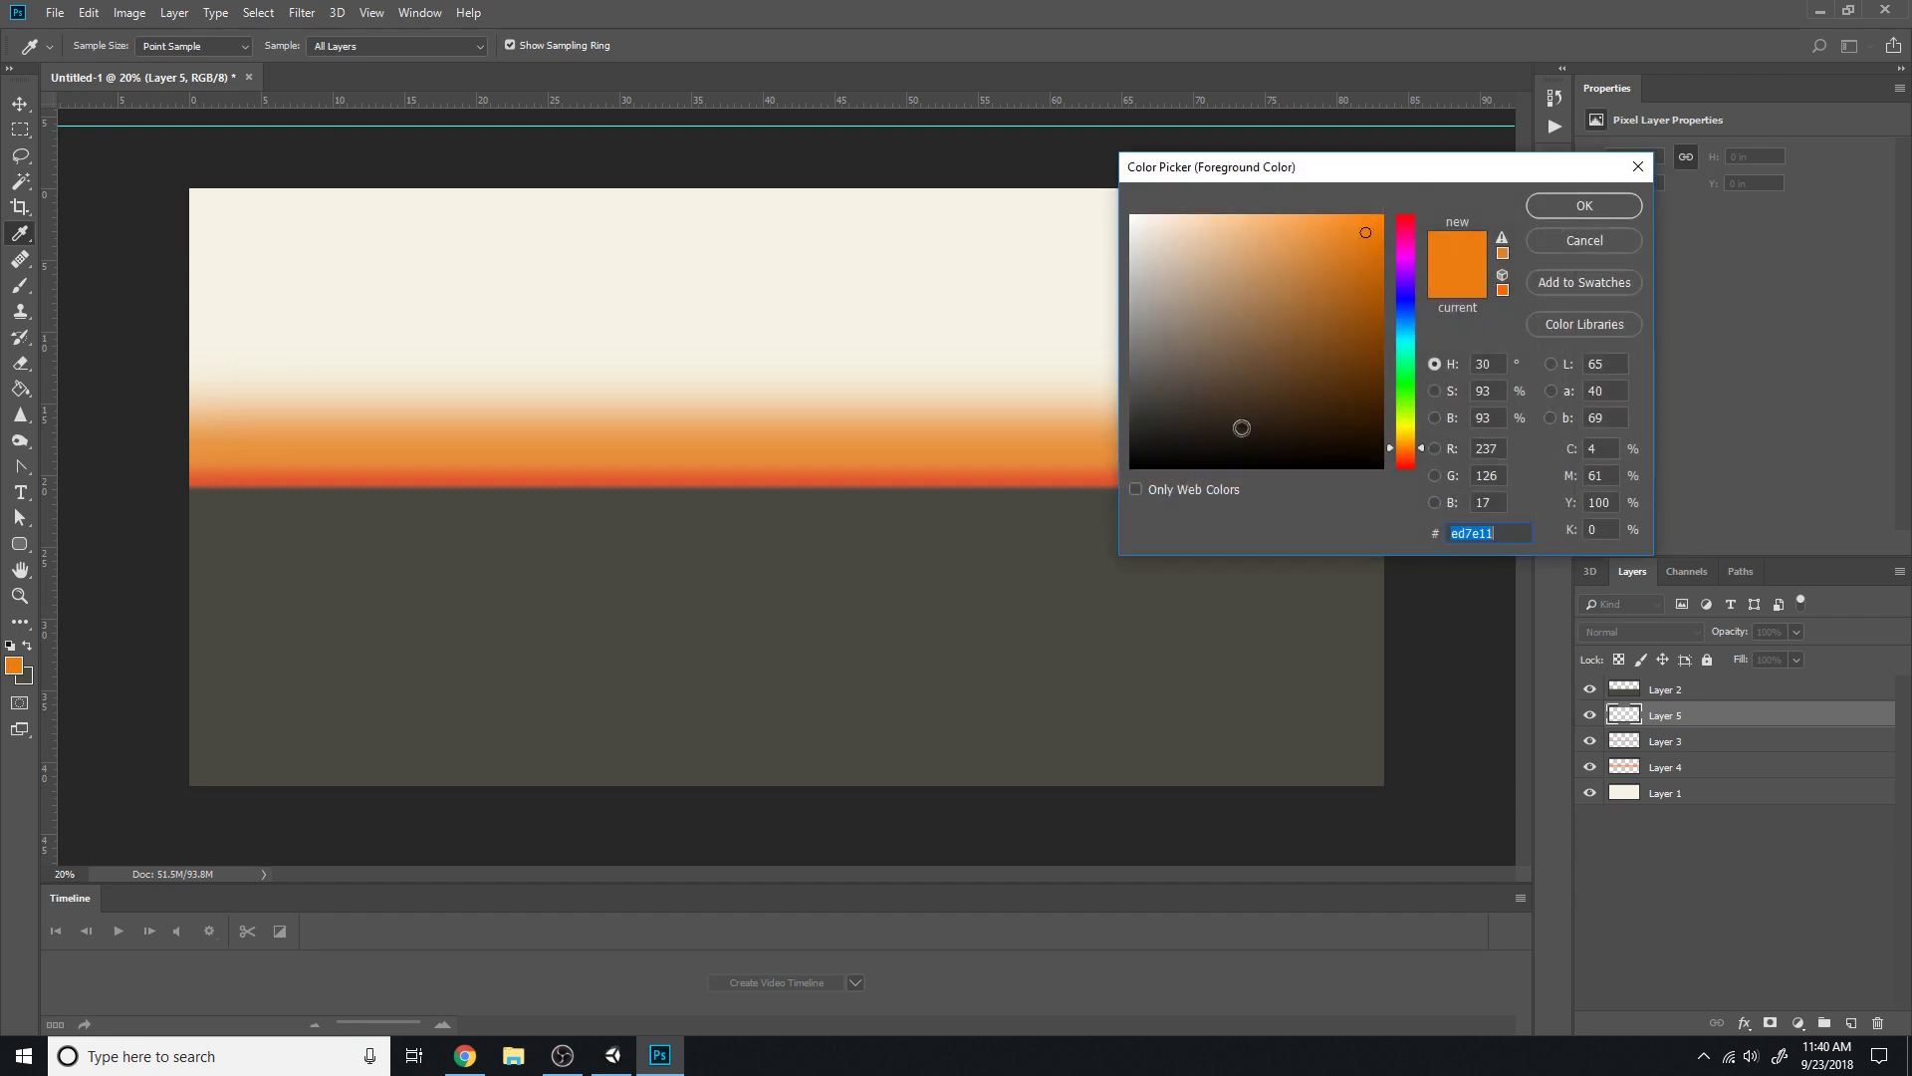
pyautogui.click(1405, 244)
pyautogui.click(1252, 238)
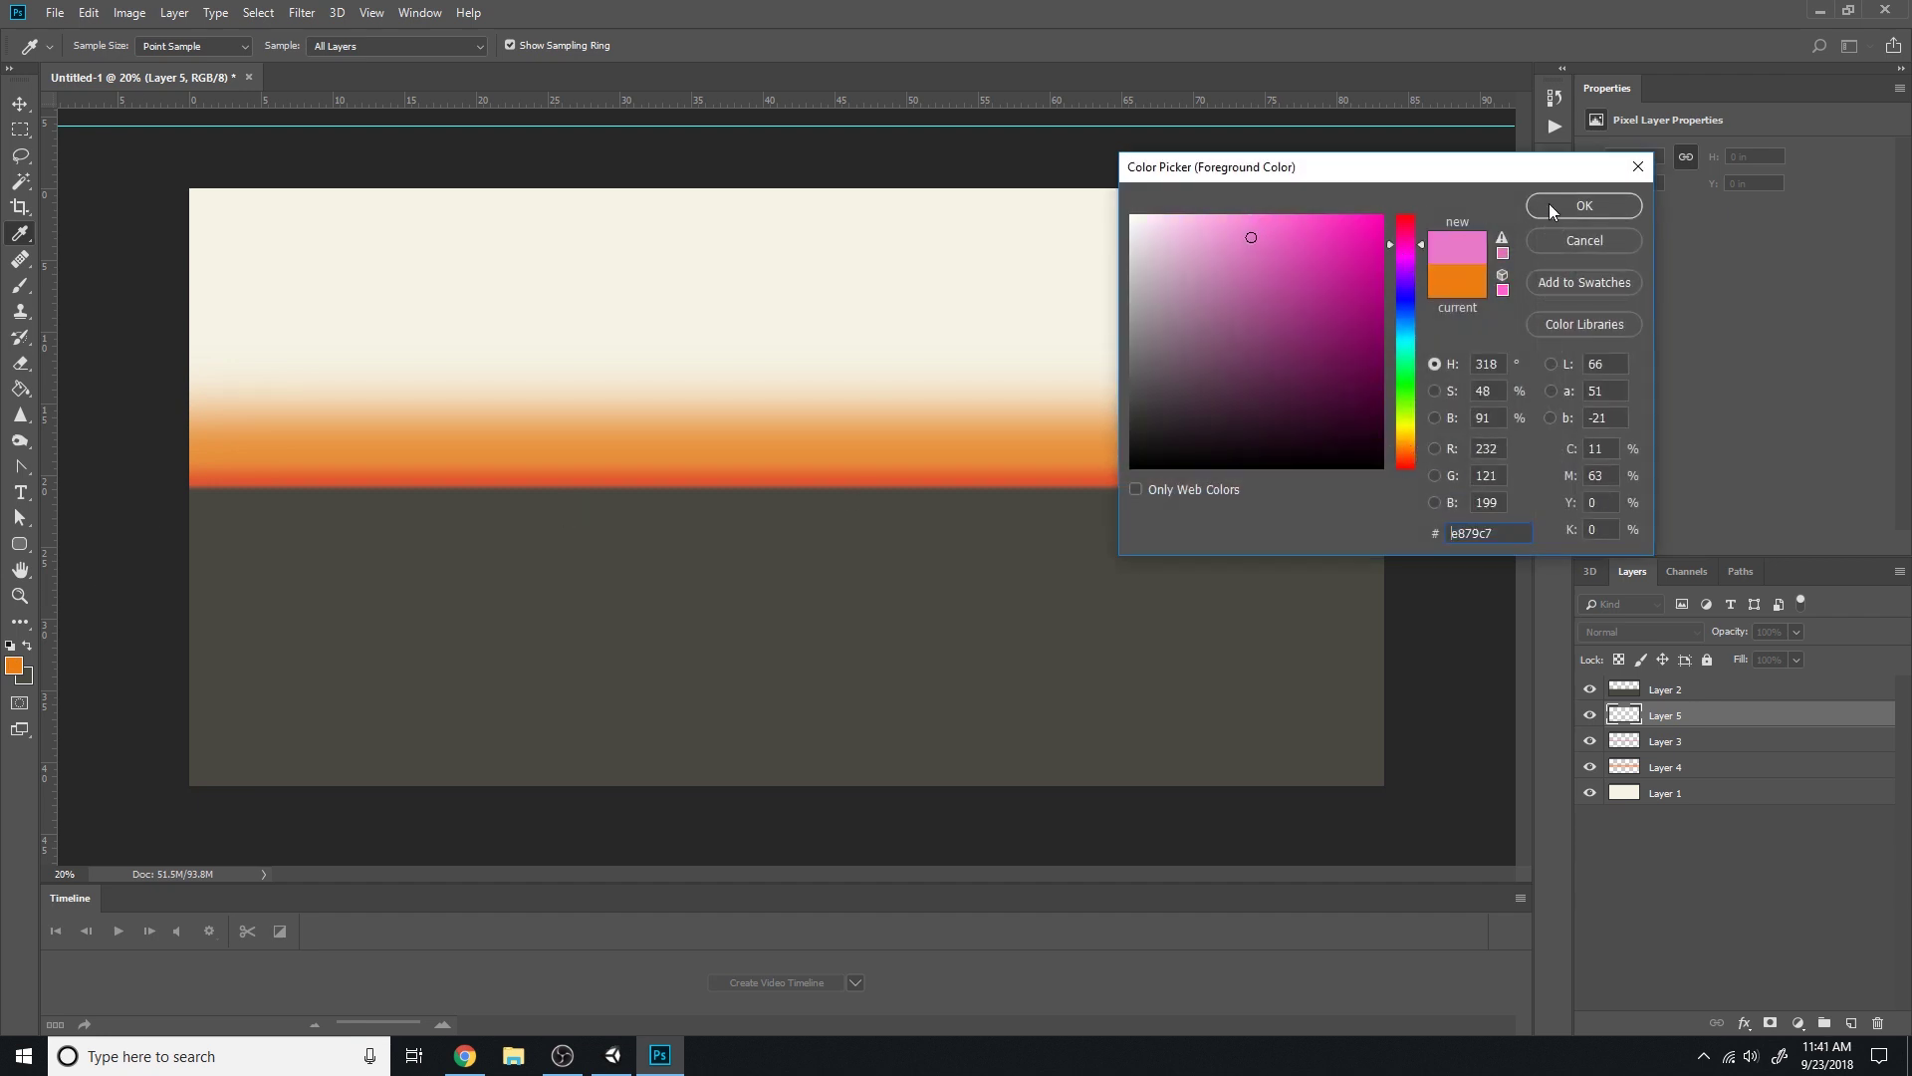
pyautogui.moveTo(1406, 336); pyautogui.dragTo(1414, 336)
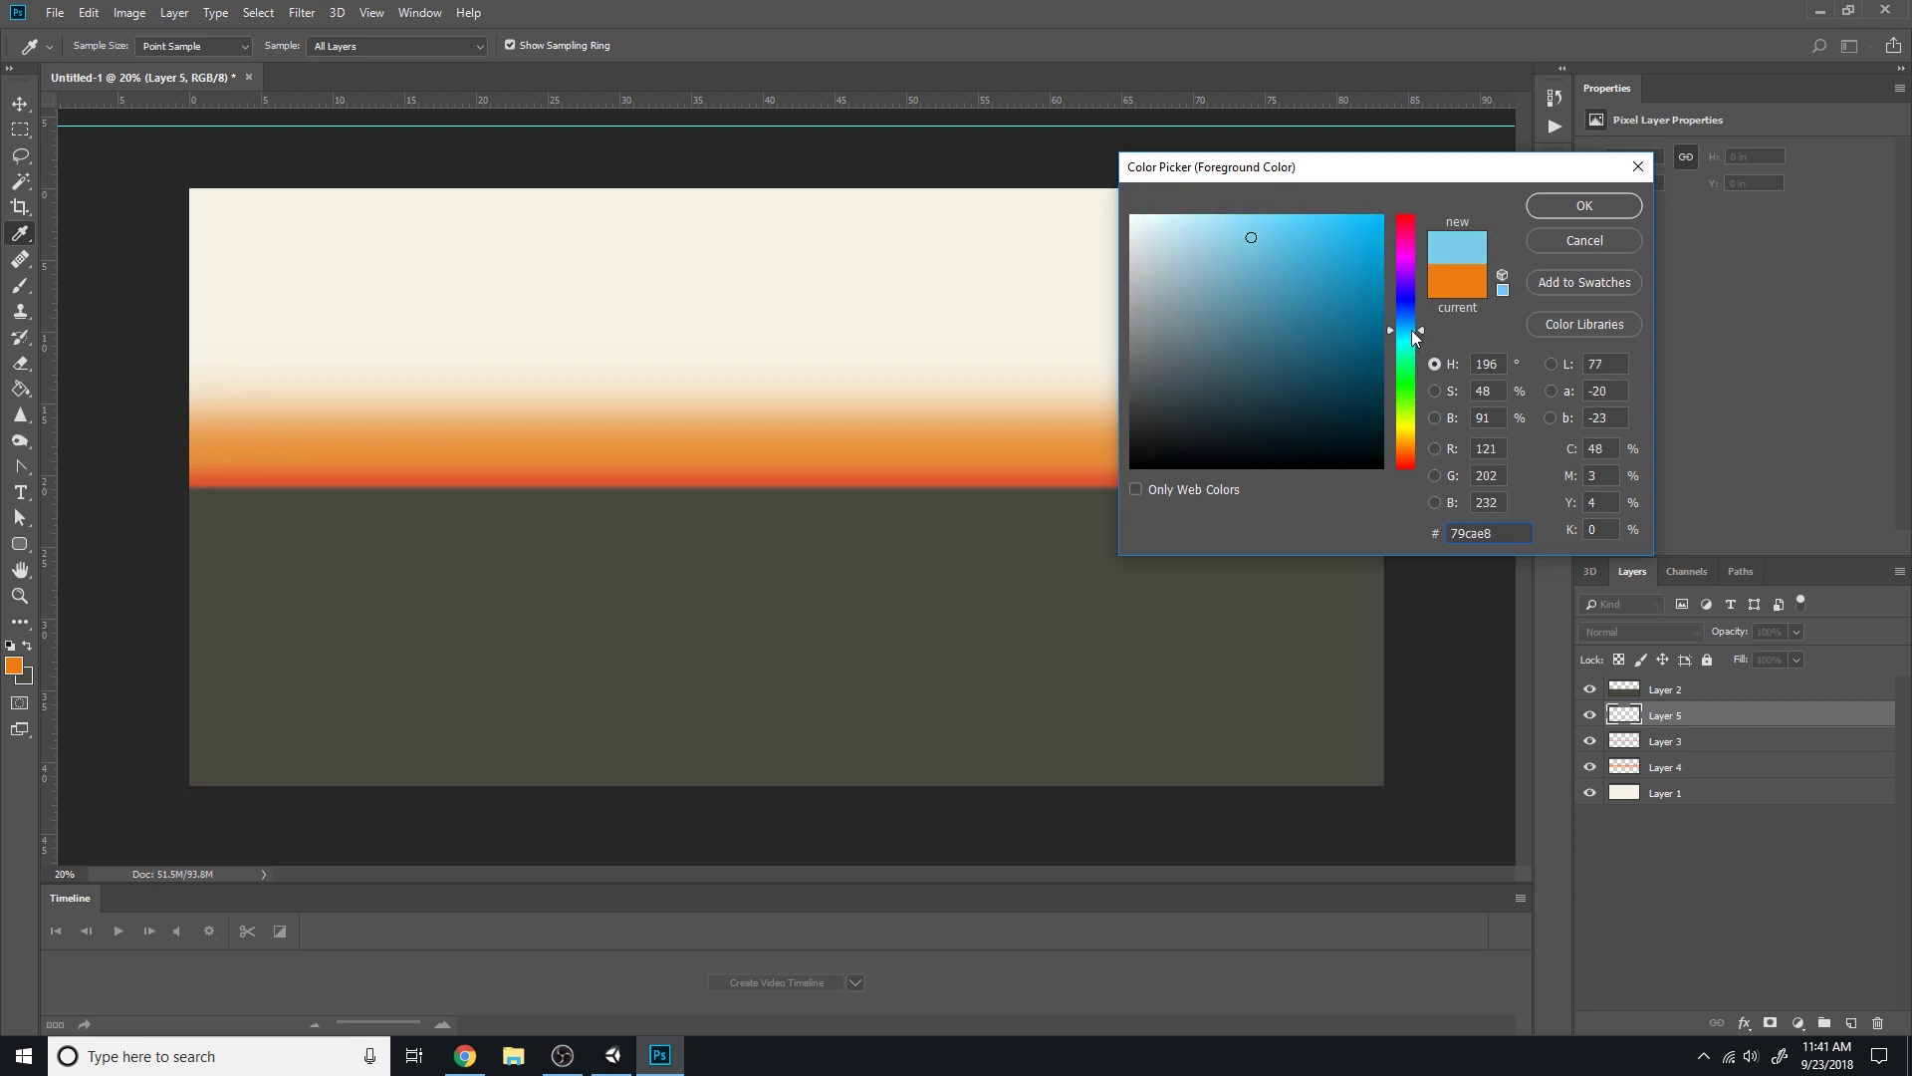
pyautogui.moveTo(1412, 335); pyautogui.dragTo(1413, 338)
pyautogui.click(1254, 242)
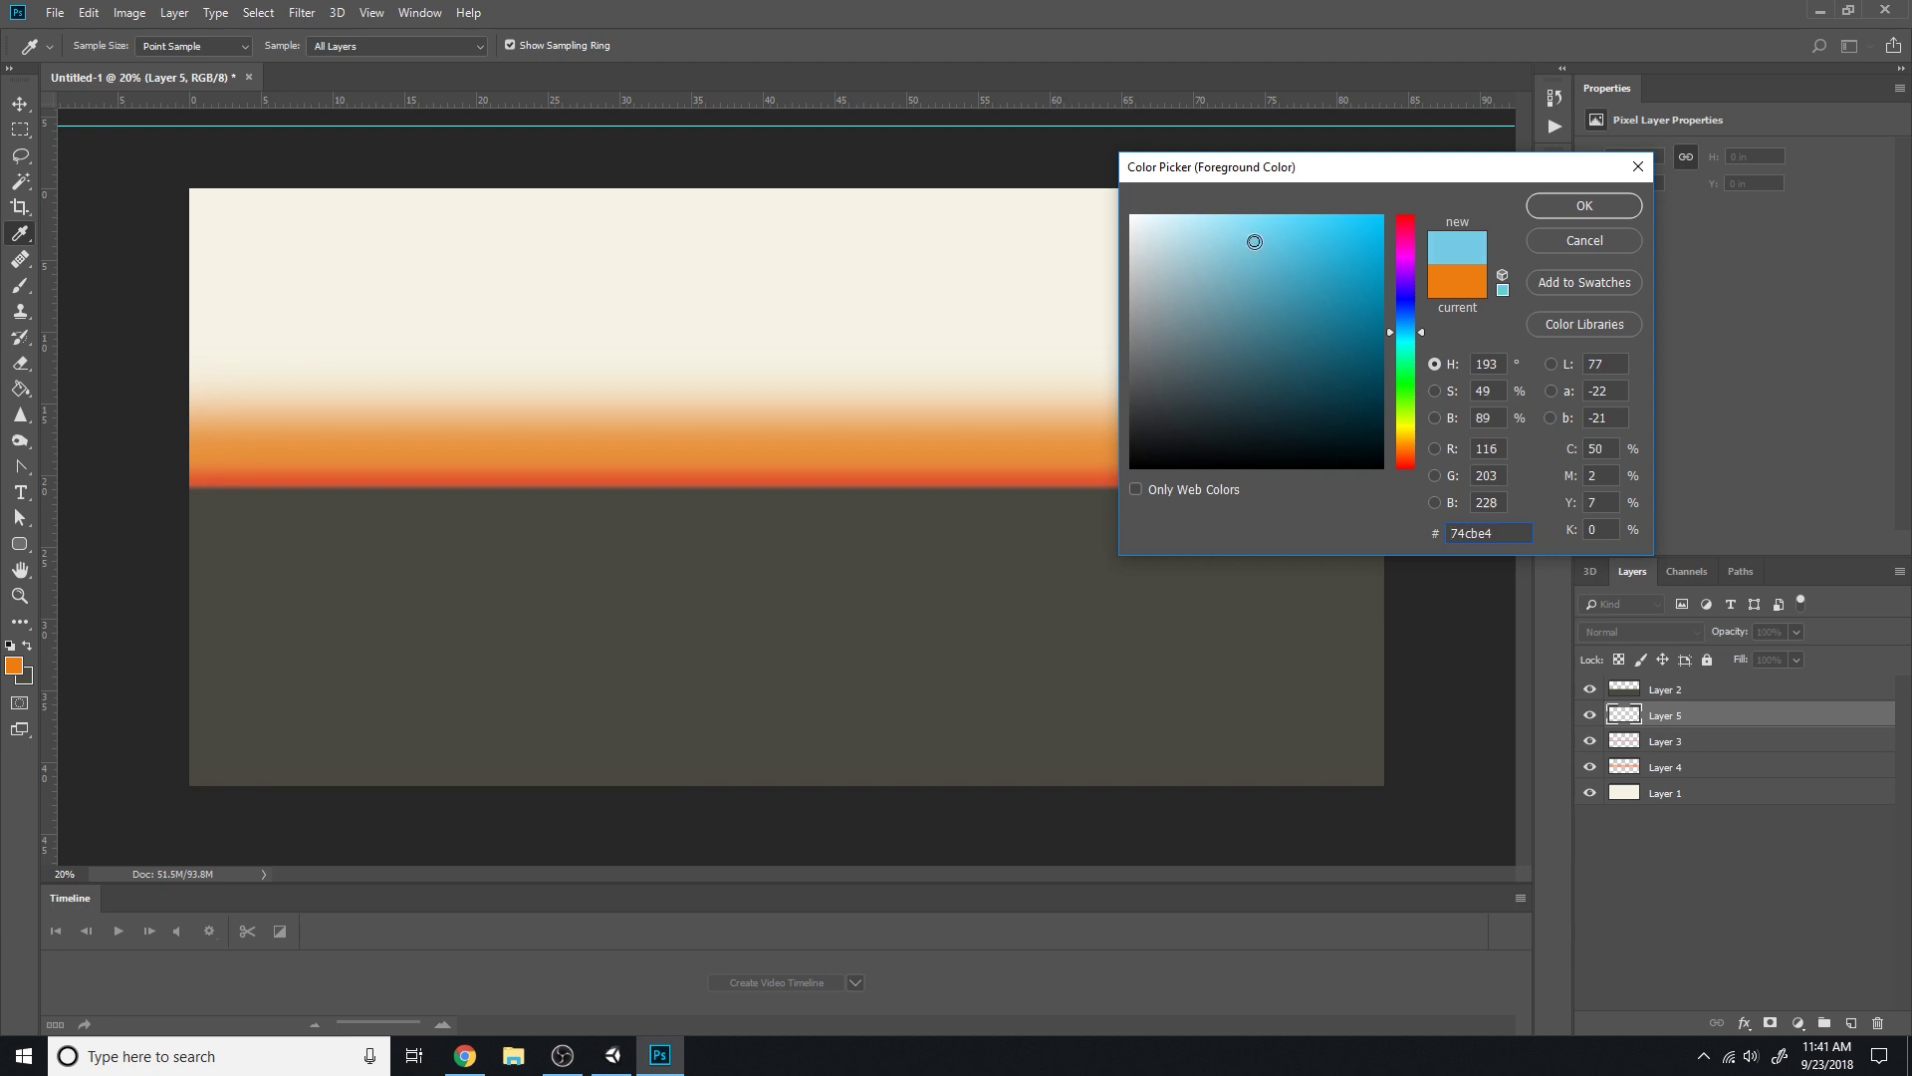
pyautogui.click(1588, 206)
# With a 448 px brush, paint a light-blue band across the upper sky
pyautogui.press('v')
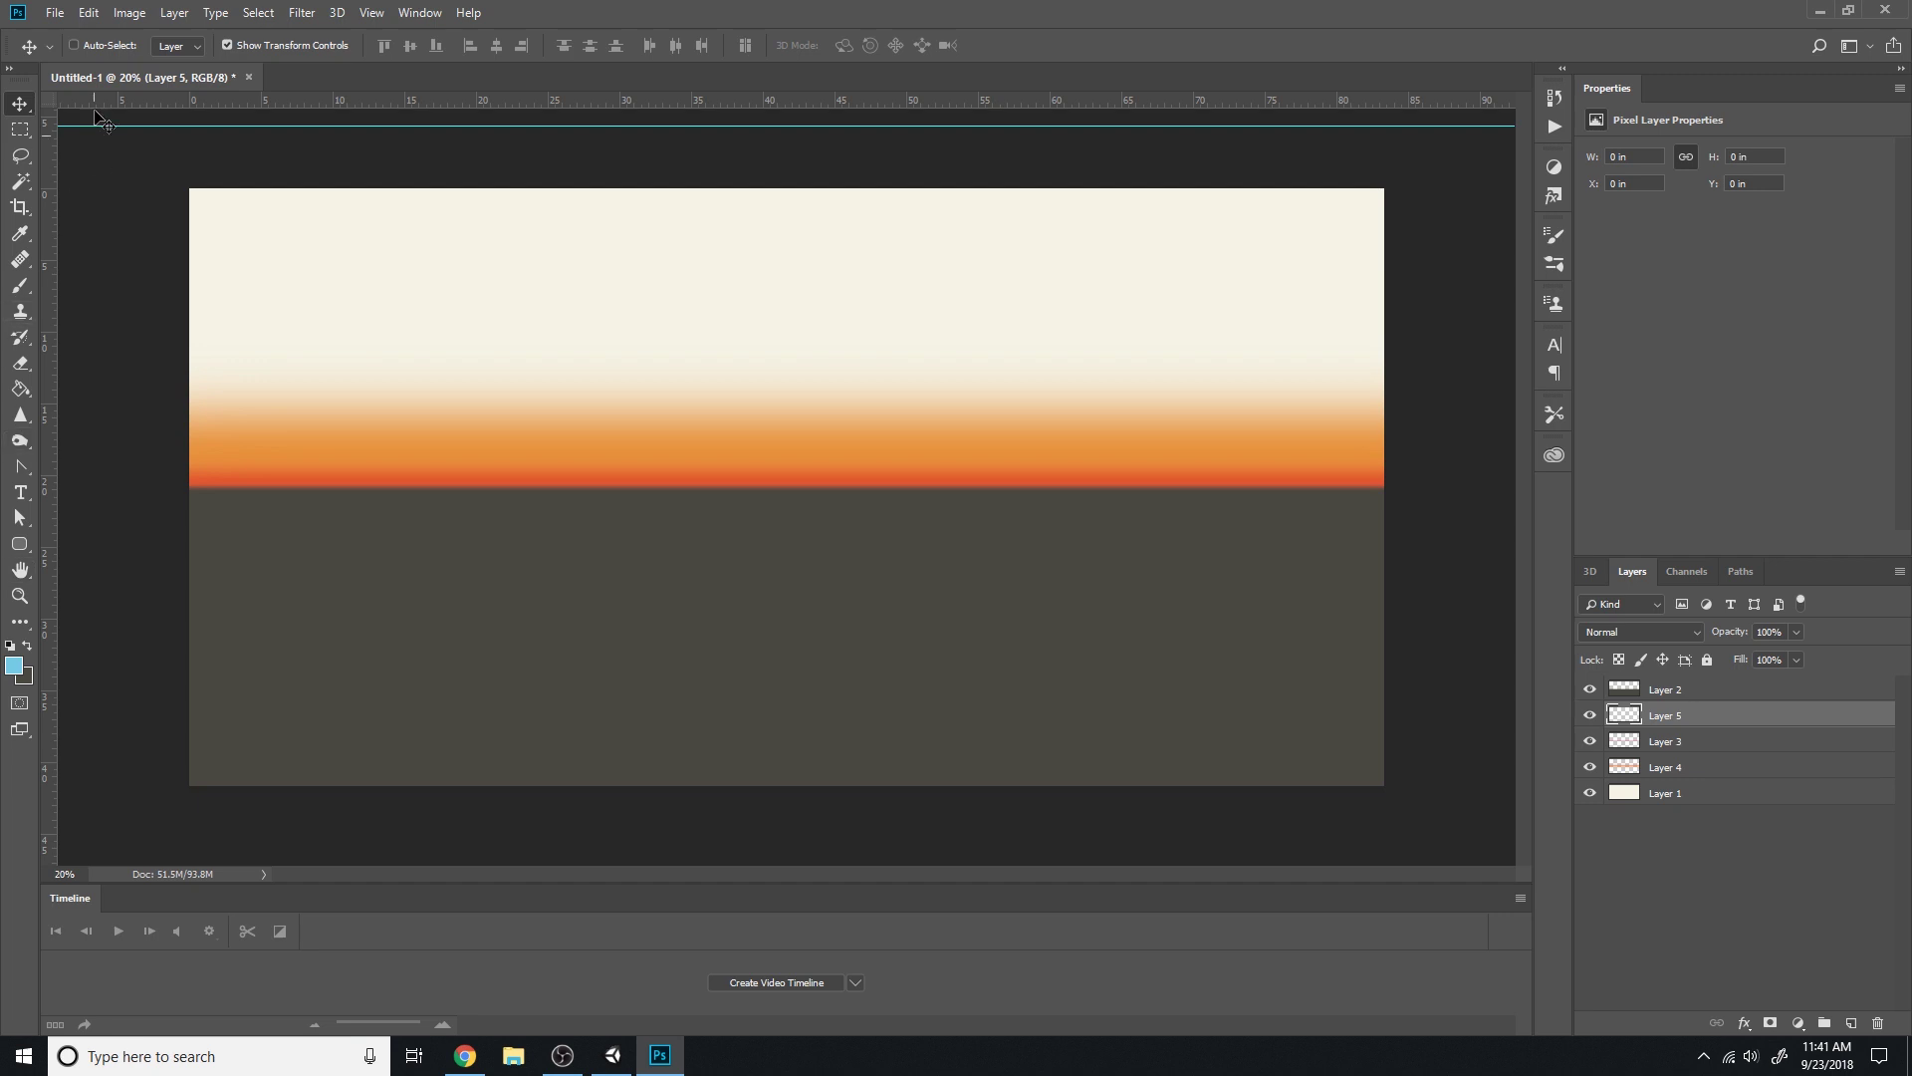
pyautogui.click(20, 285)
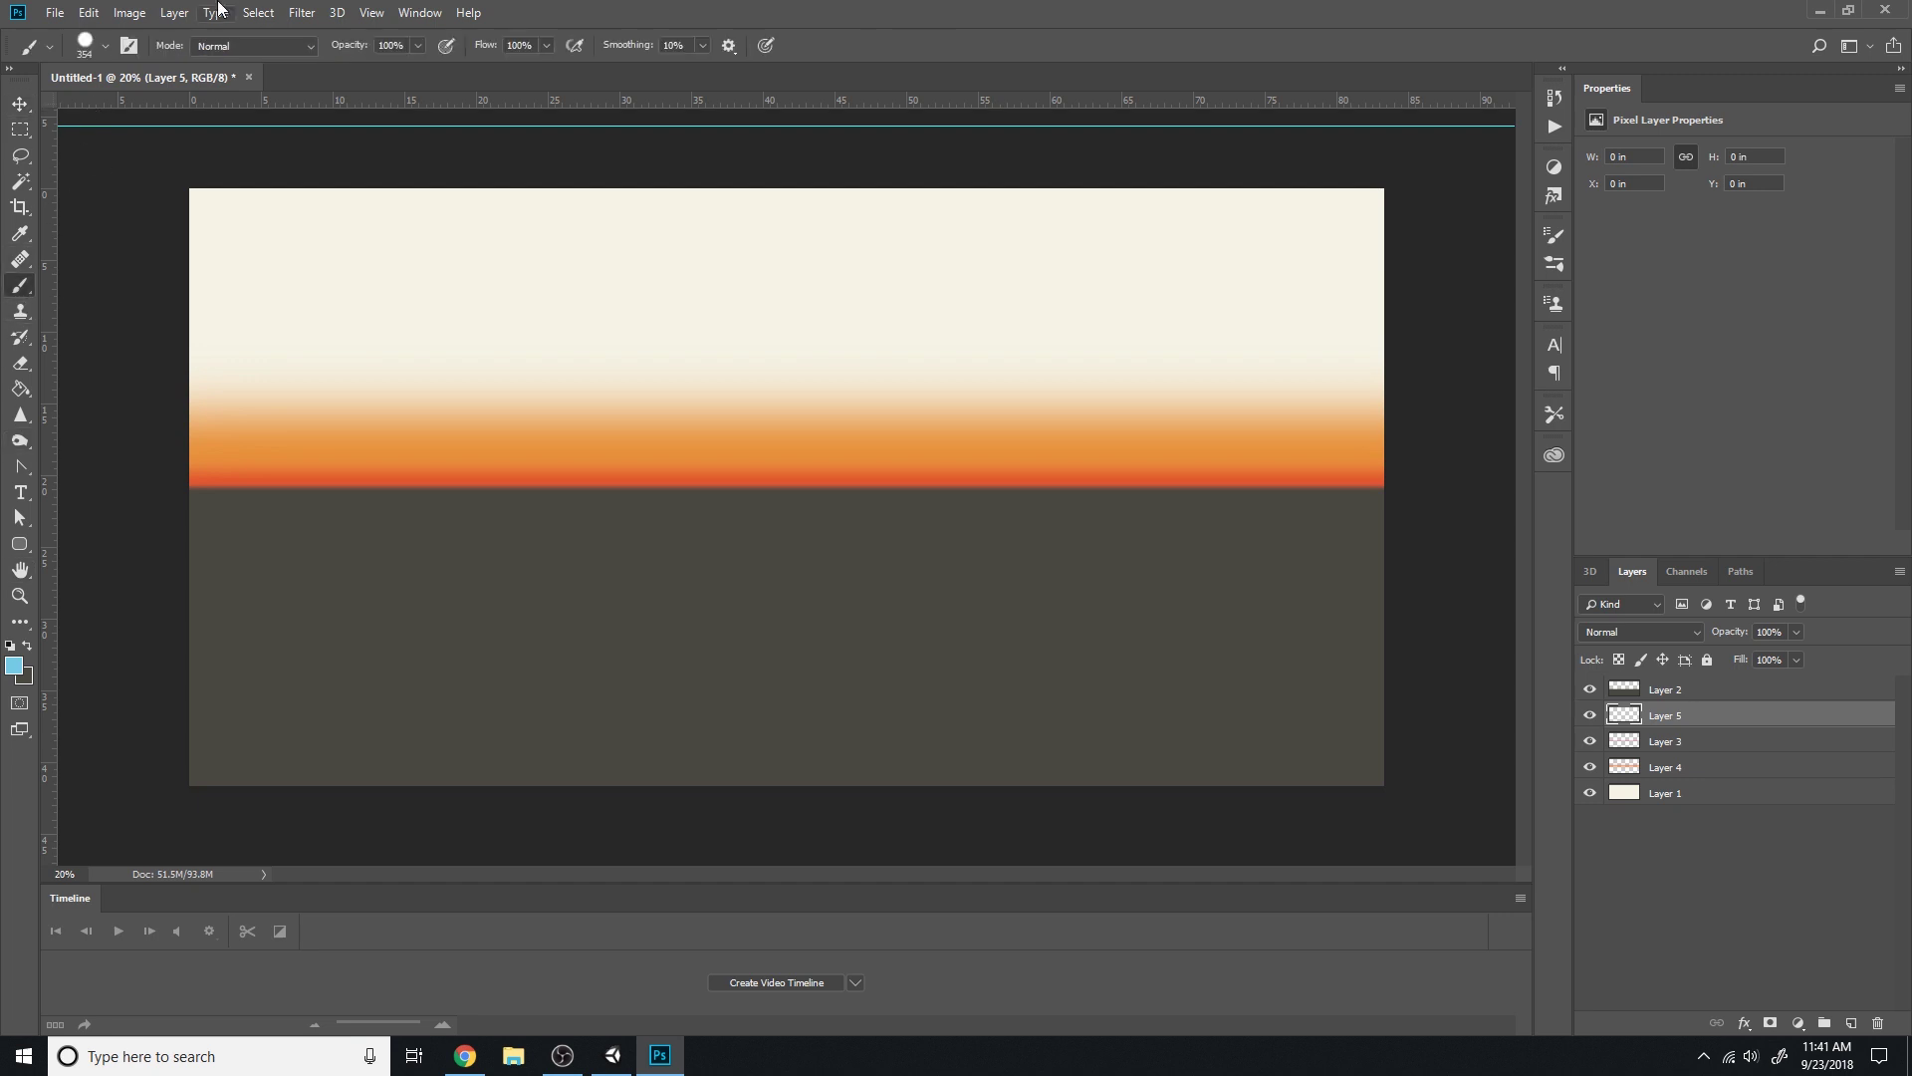
pyautogui.click(106, 46)
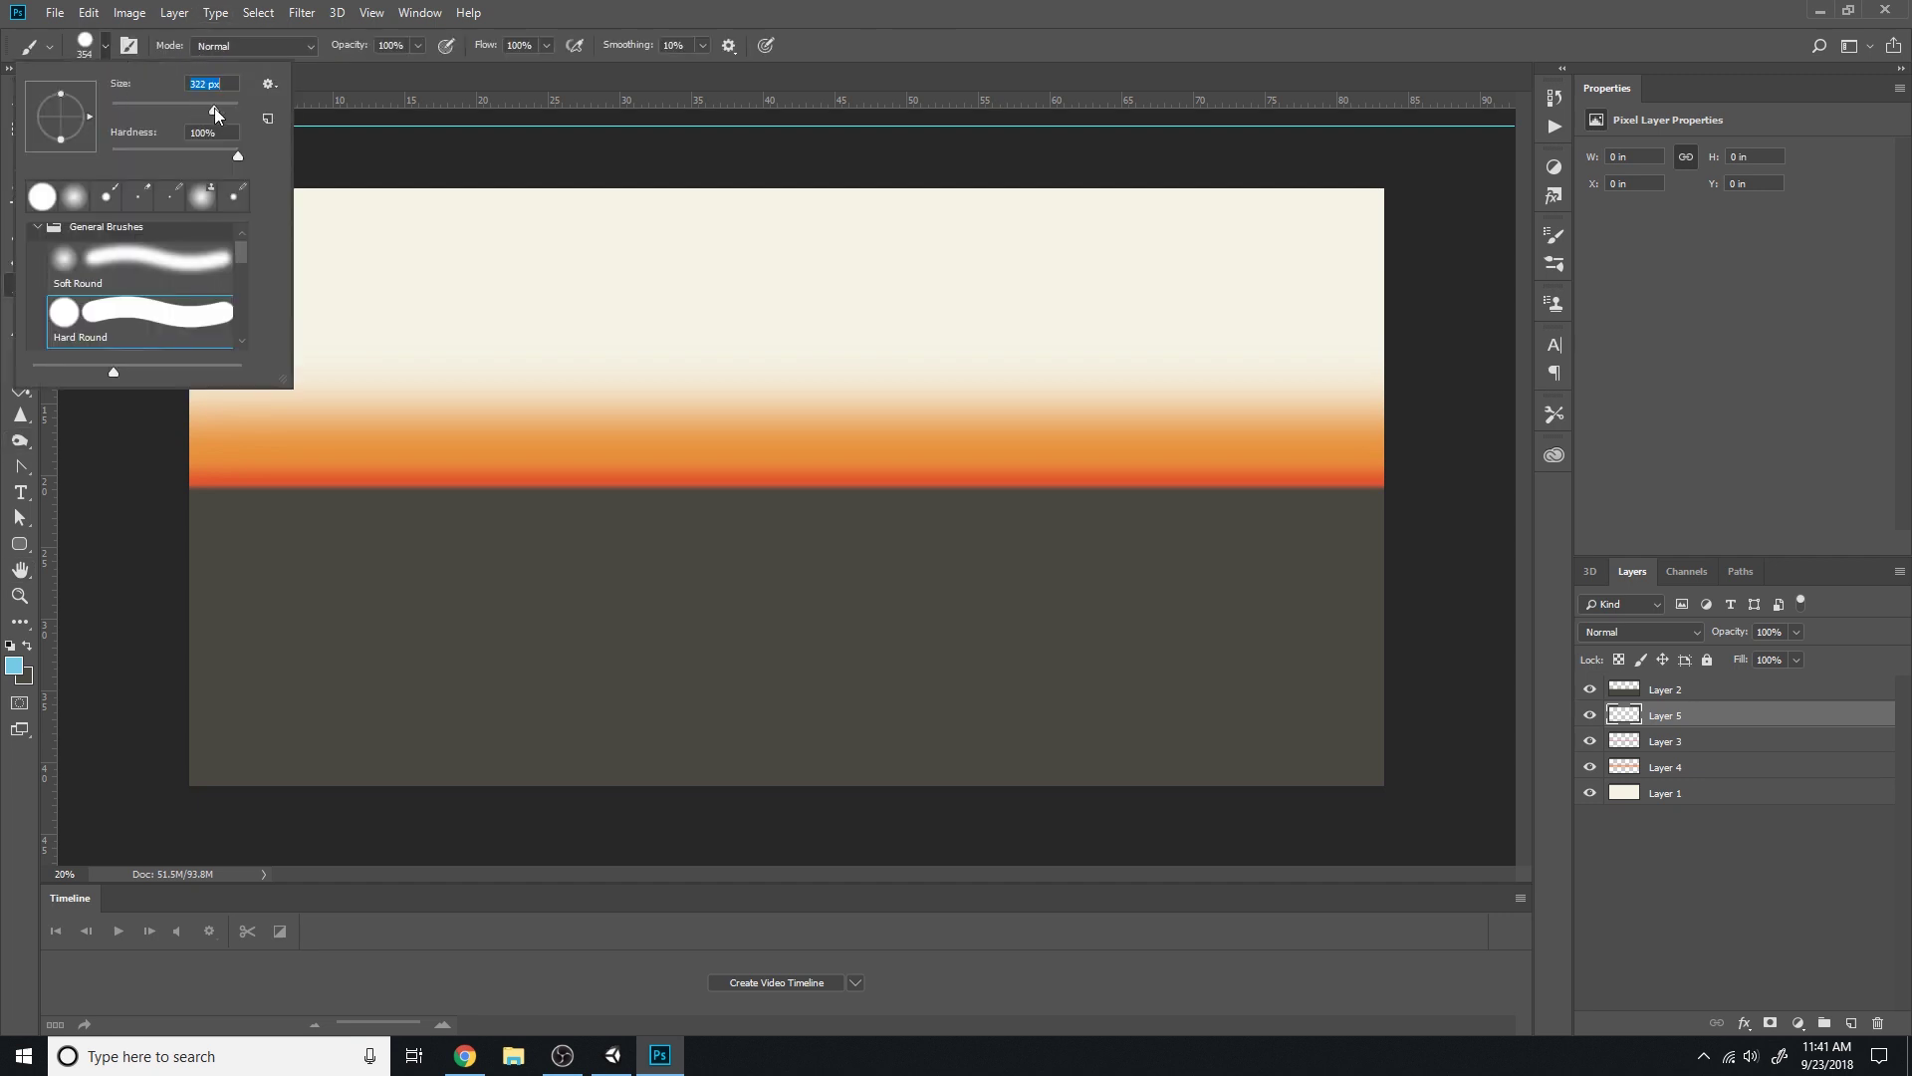
pyautogui.moveTo(213, 108); pyautogui.dragTo(223, 108)
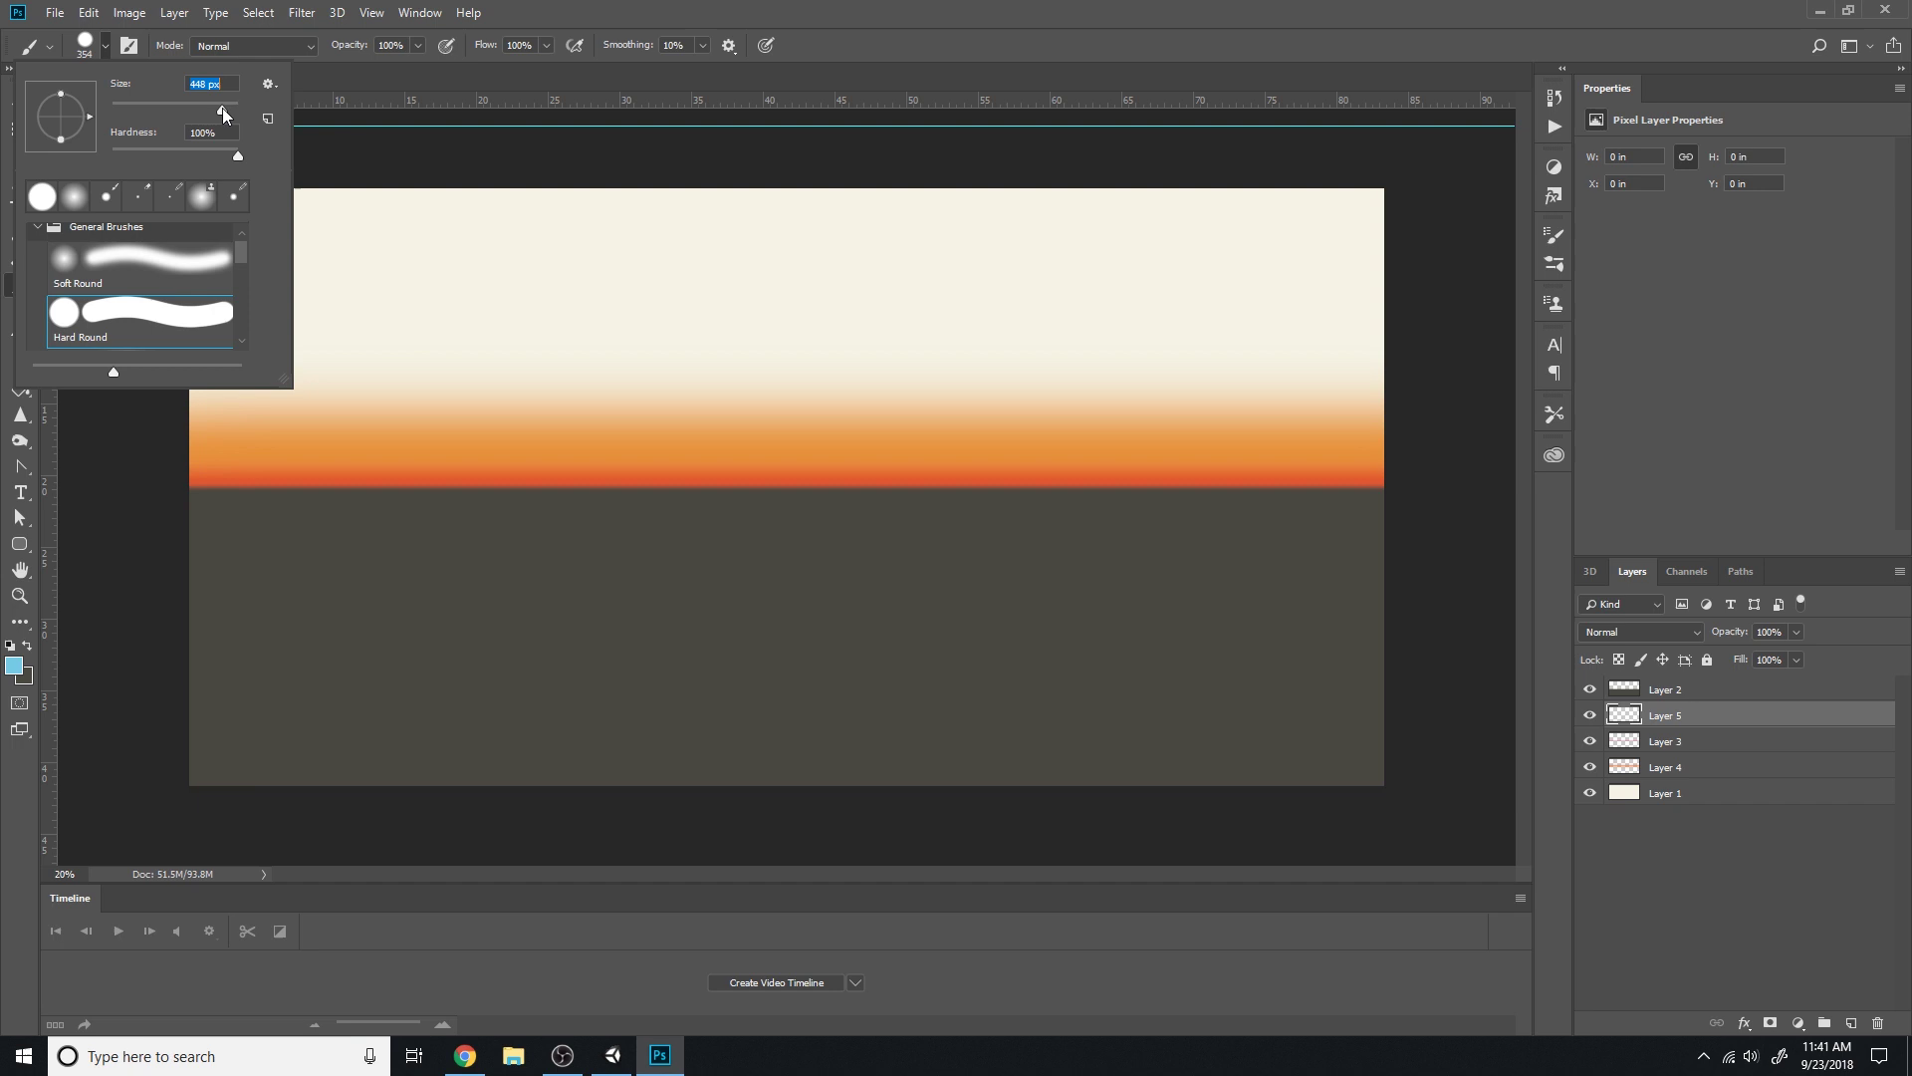
pyautogui.click(307, 56)
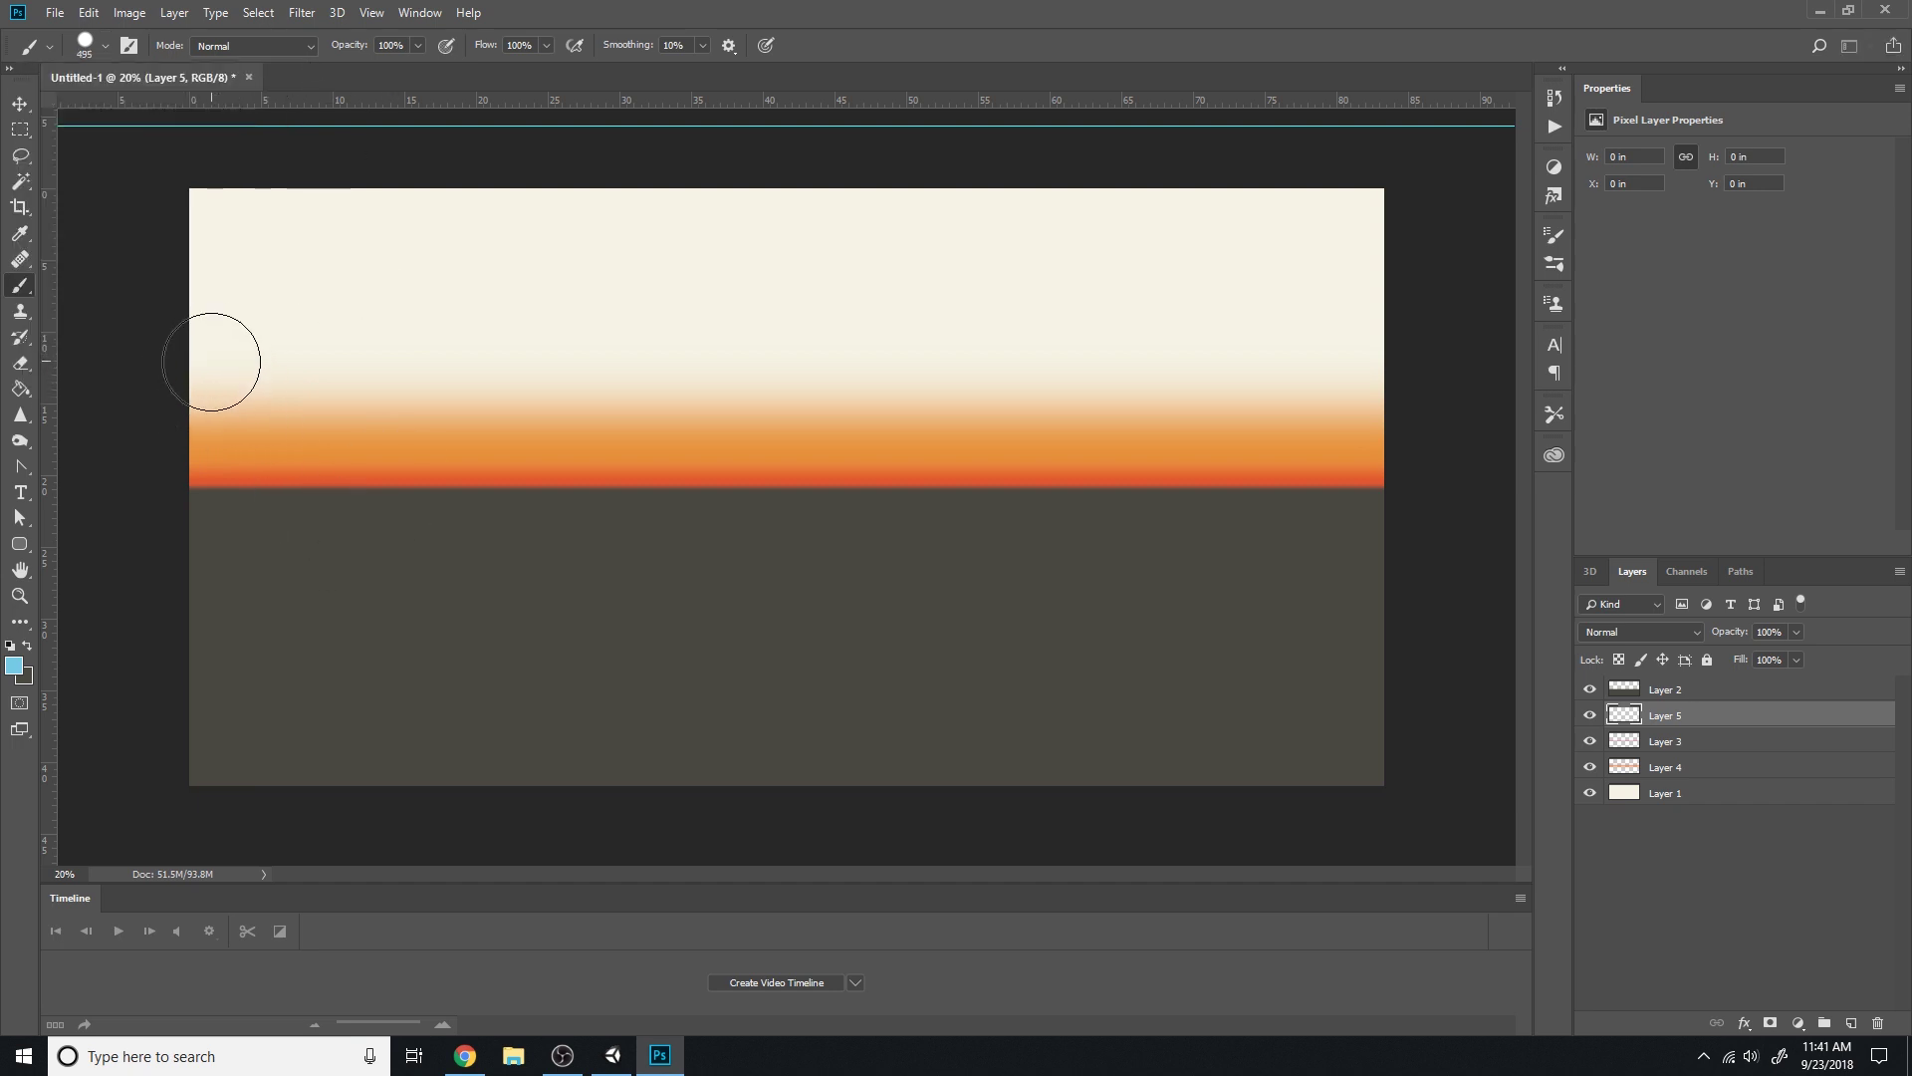
pyautogui.moveTo(209, 332)
pyautogui.mouseDown()
pyautogui.moveTo(808, 323)
pyautogui.moveTo(1460, 338)
pyautogui.mouseUp()
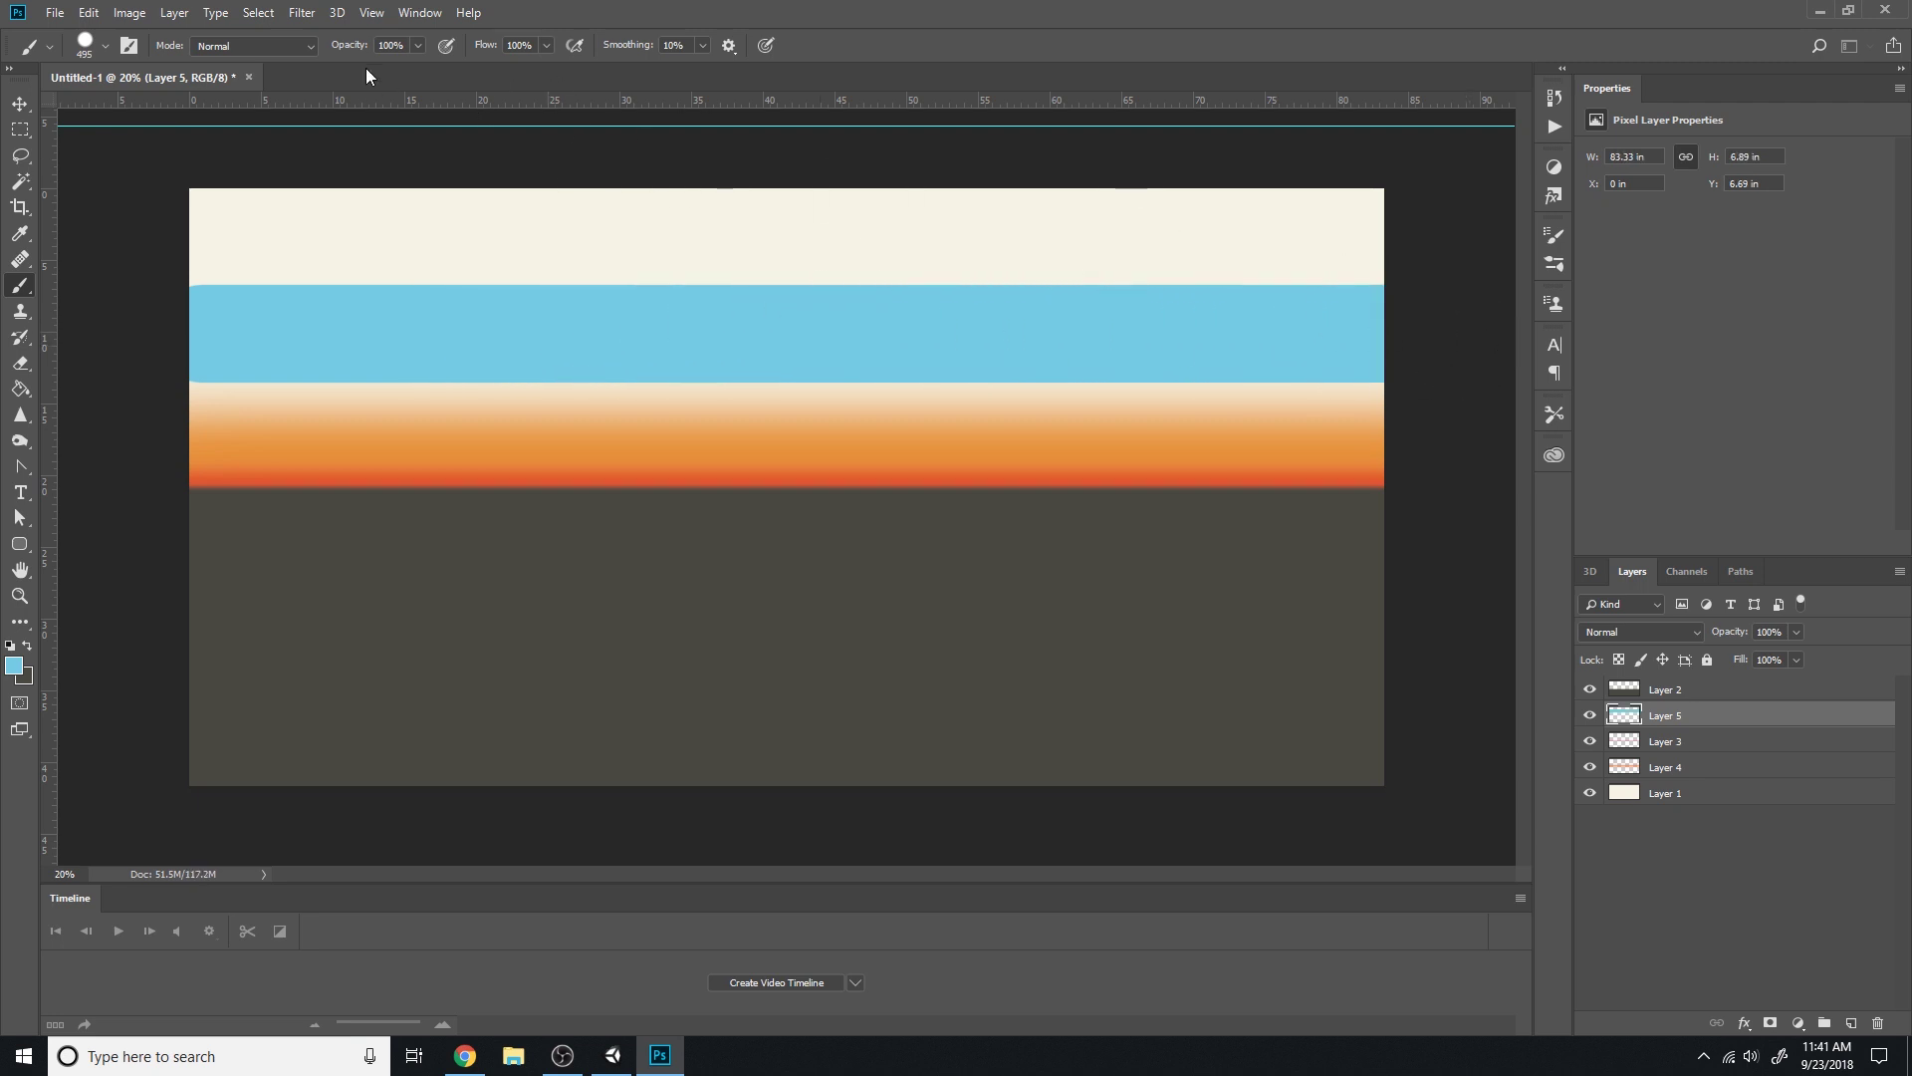
# Blur the blue band with a 138.8 px Gaussian Blur
pyautogui.click(302, 13)
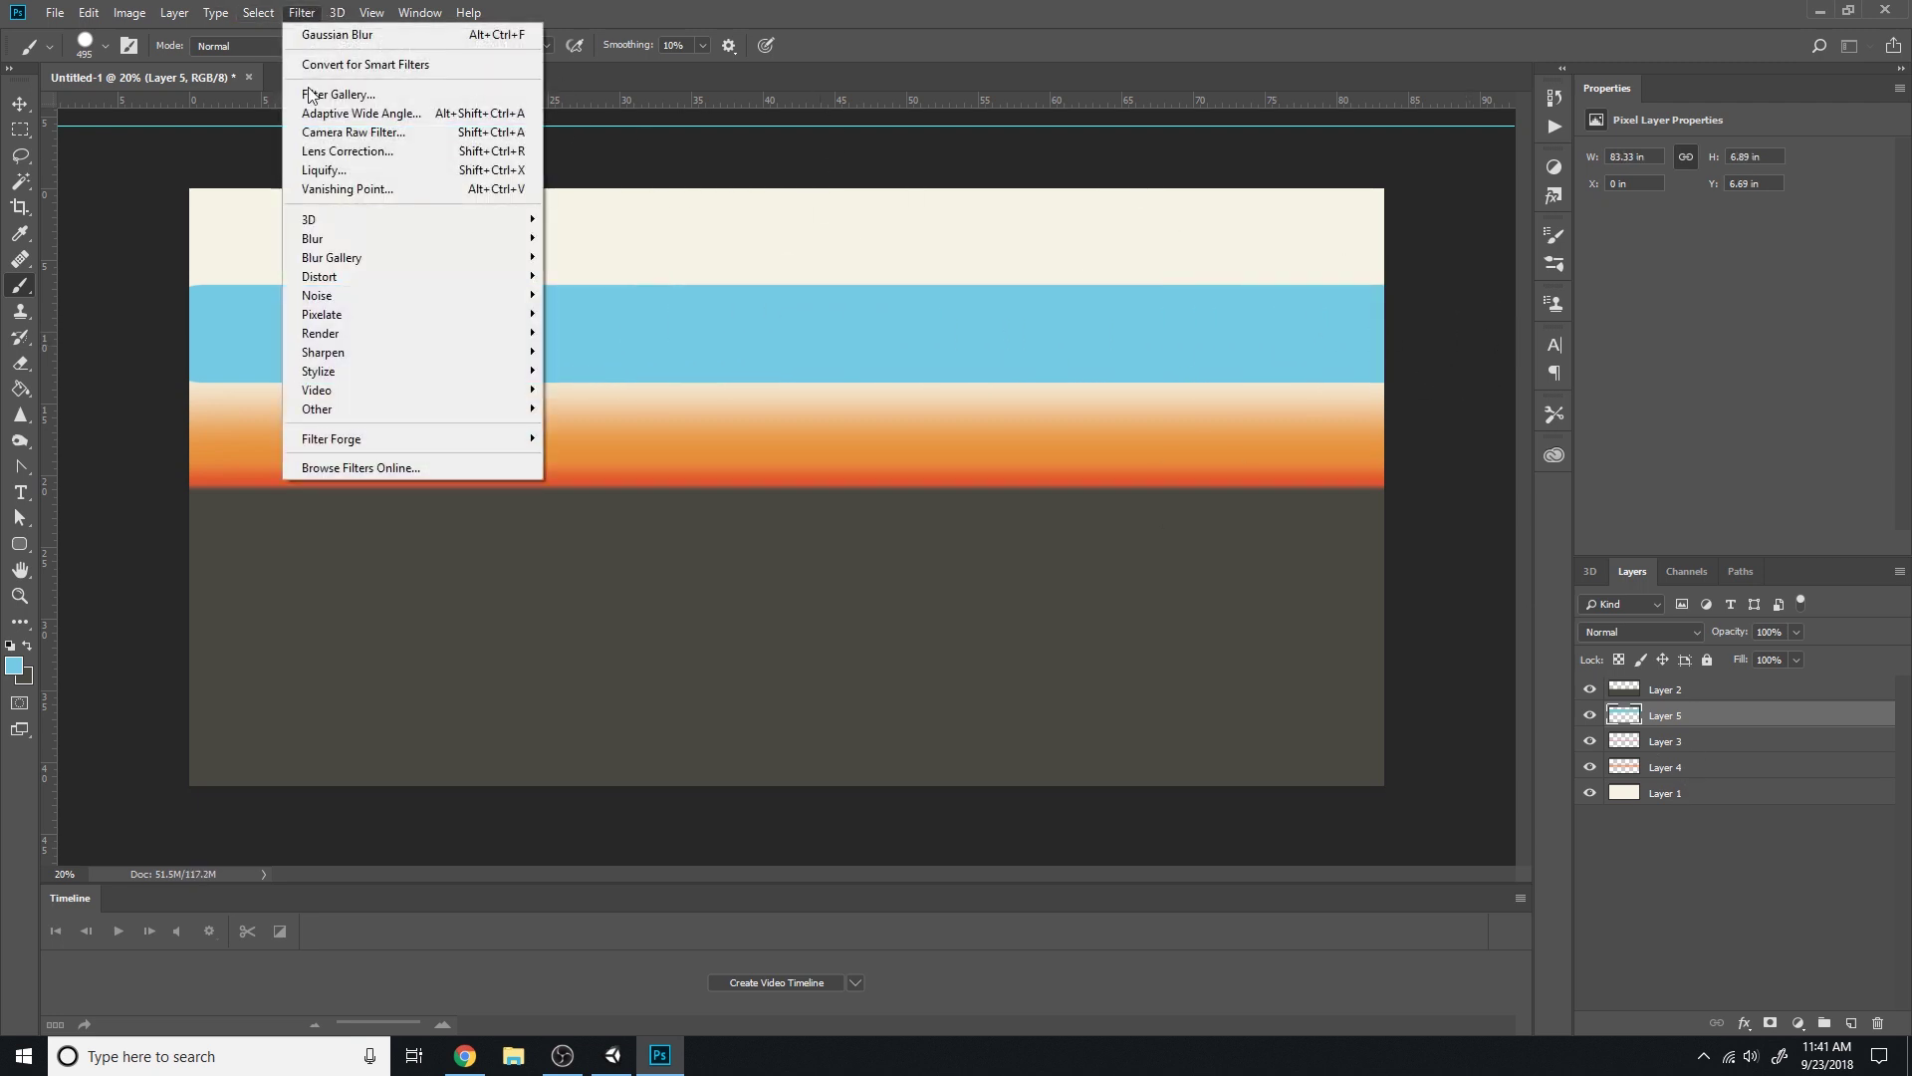
pyautogui.moveTo(368, 239)
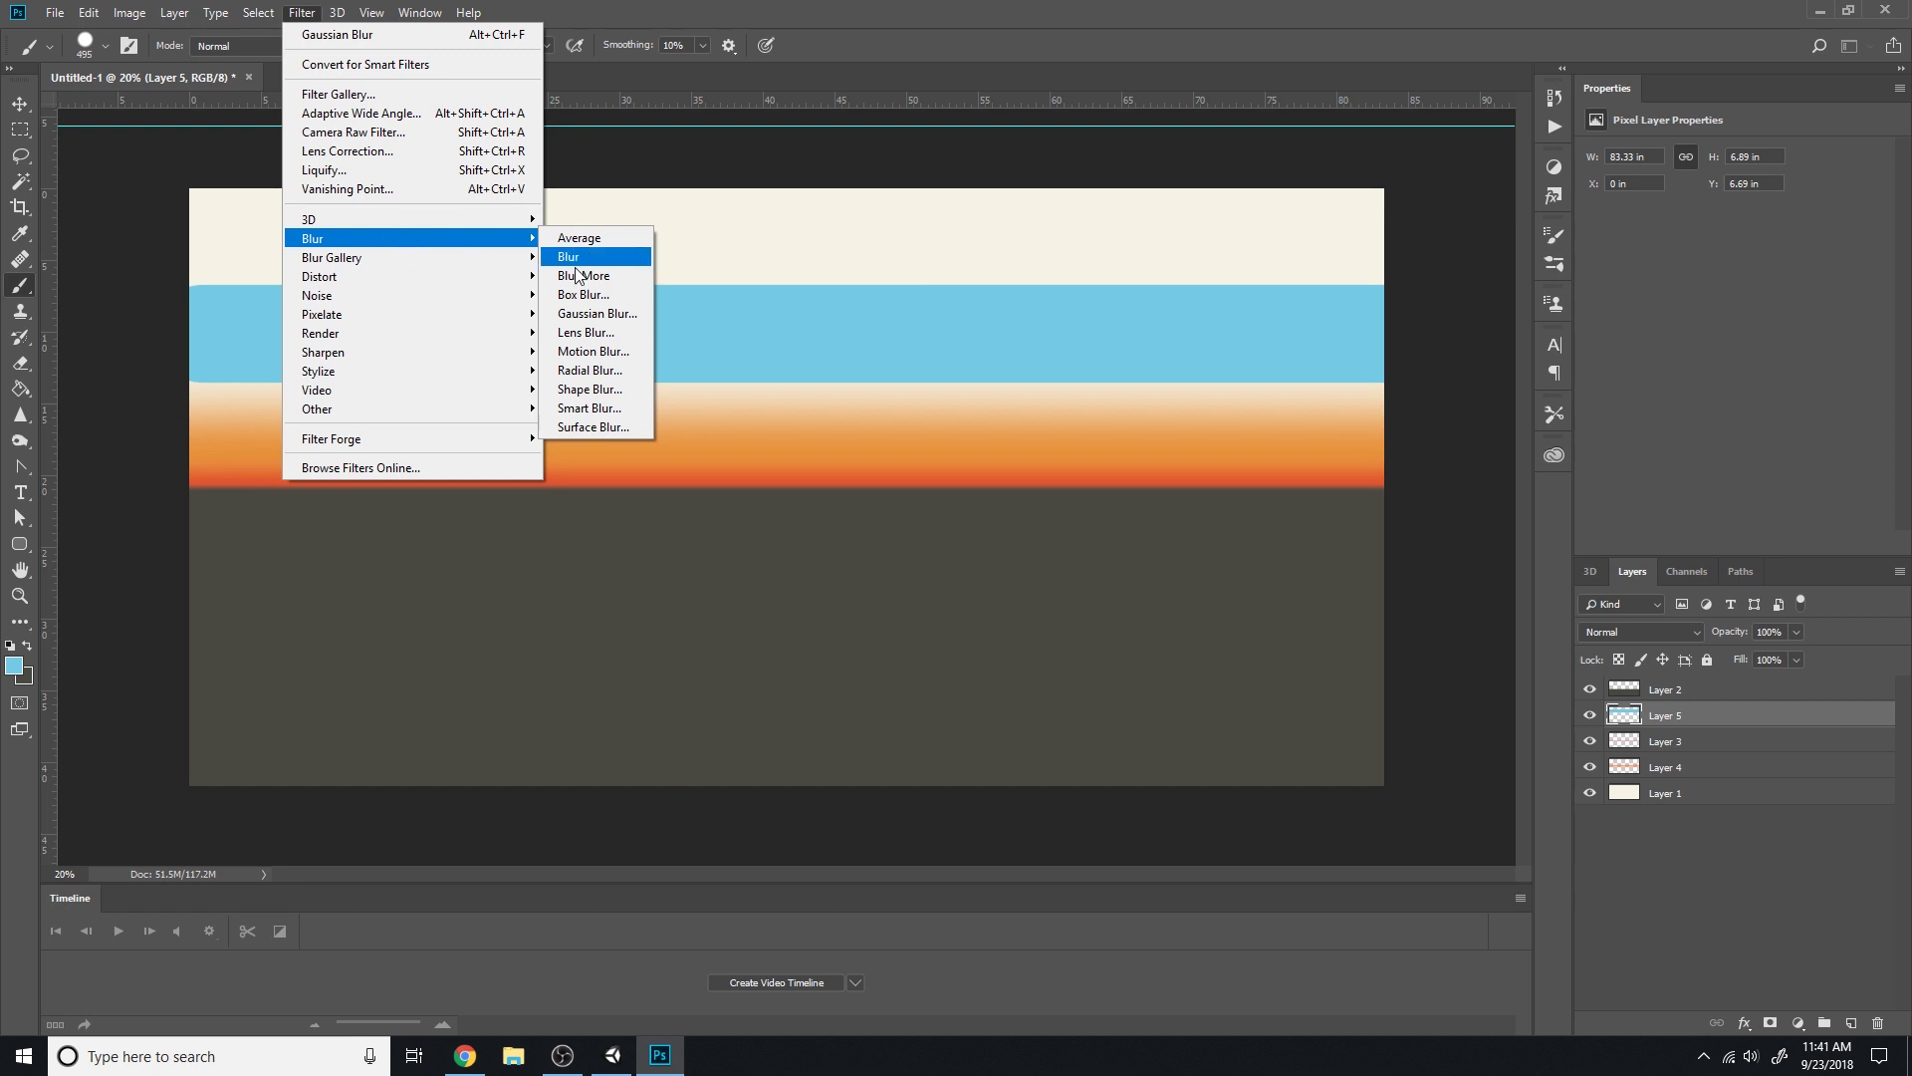
pyautogui.click(614, 315)
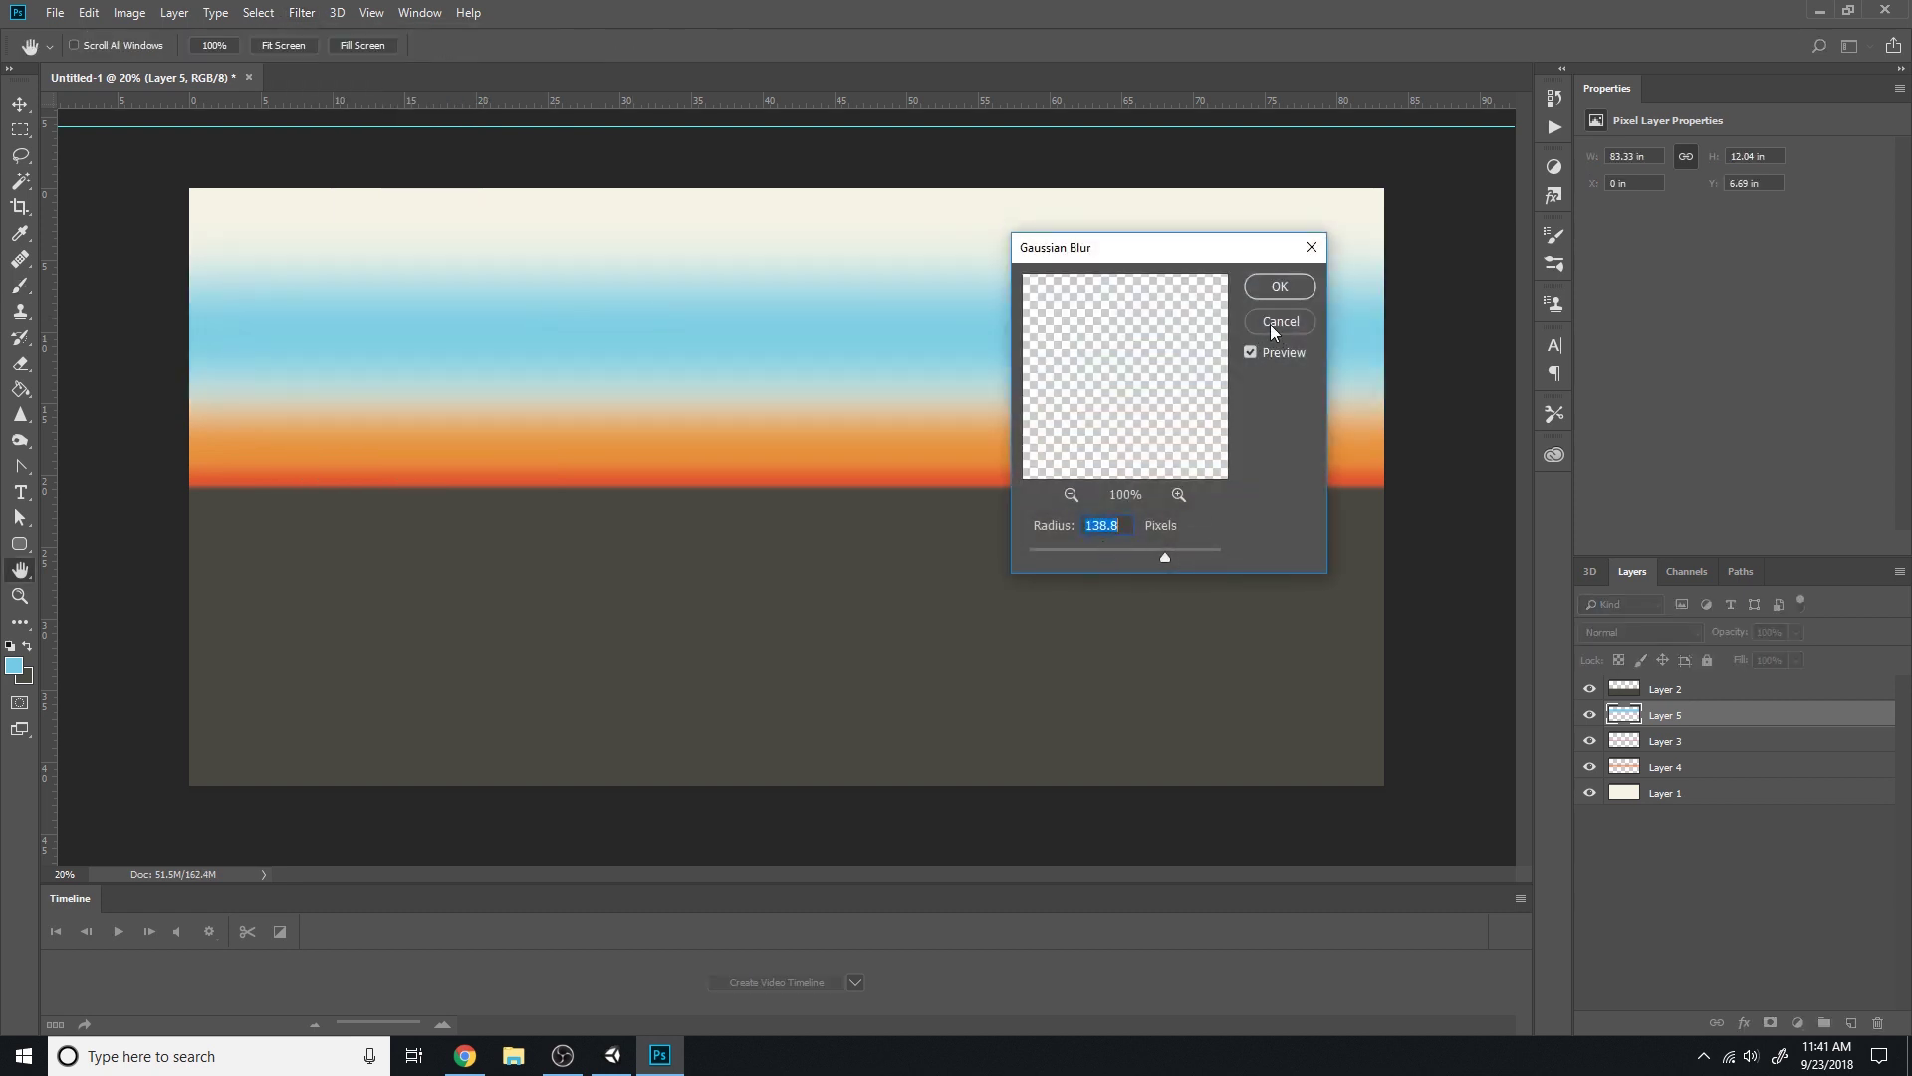
pyautogui.click(1282, 289)
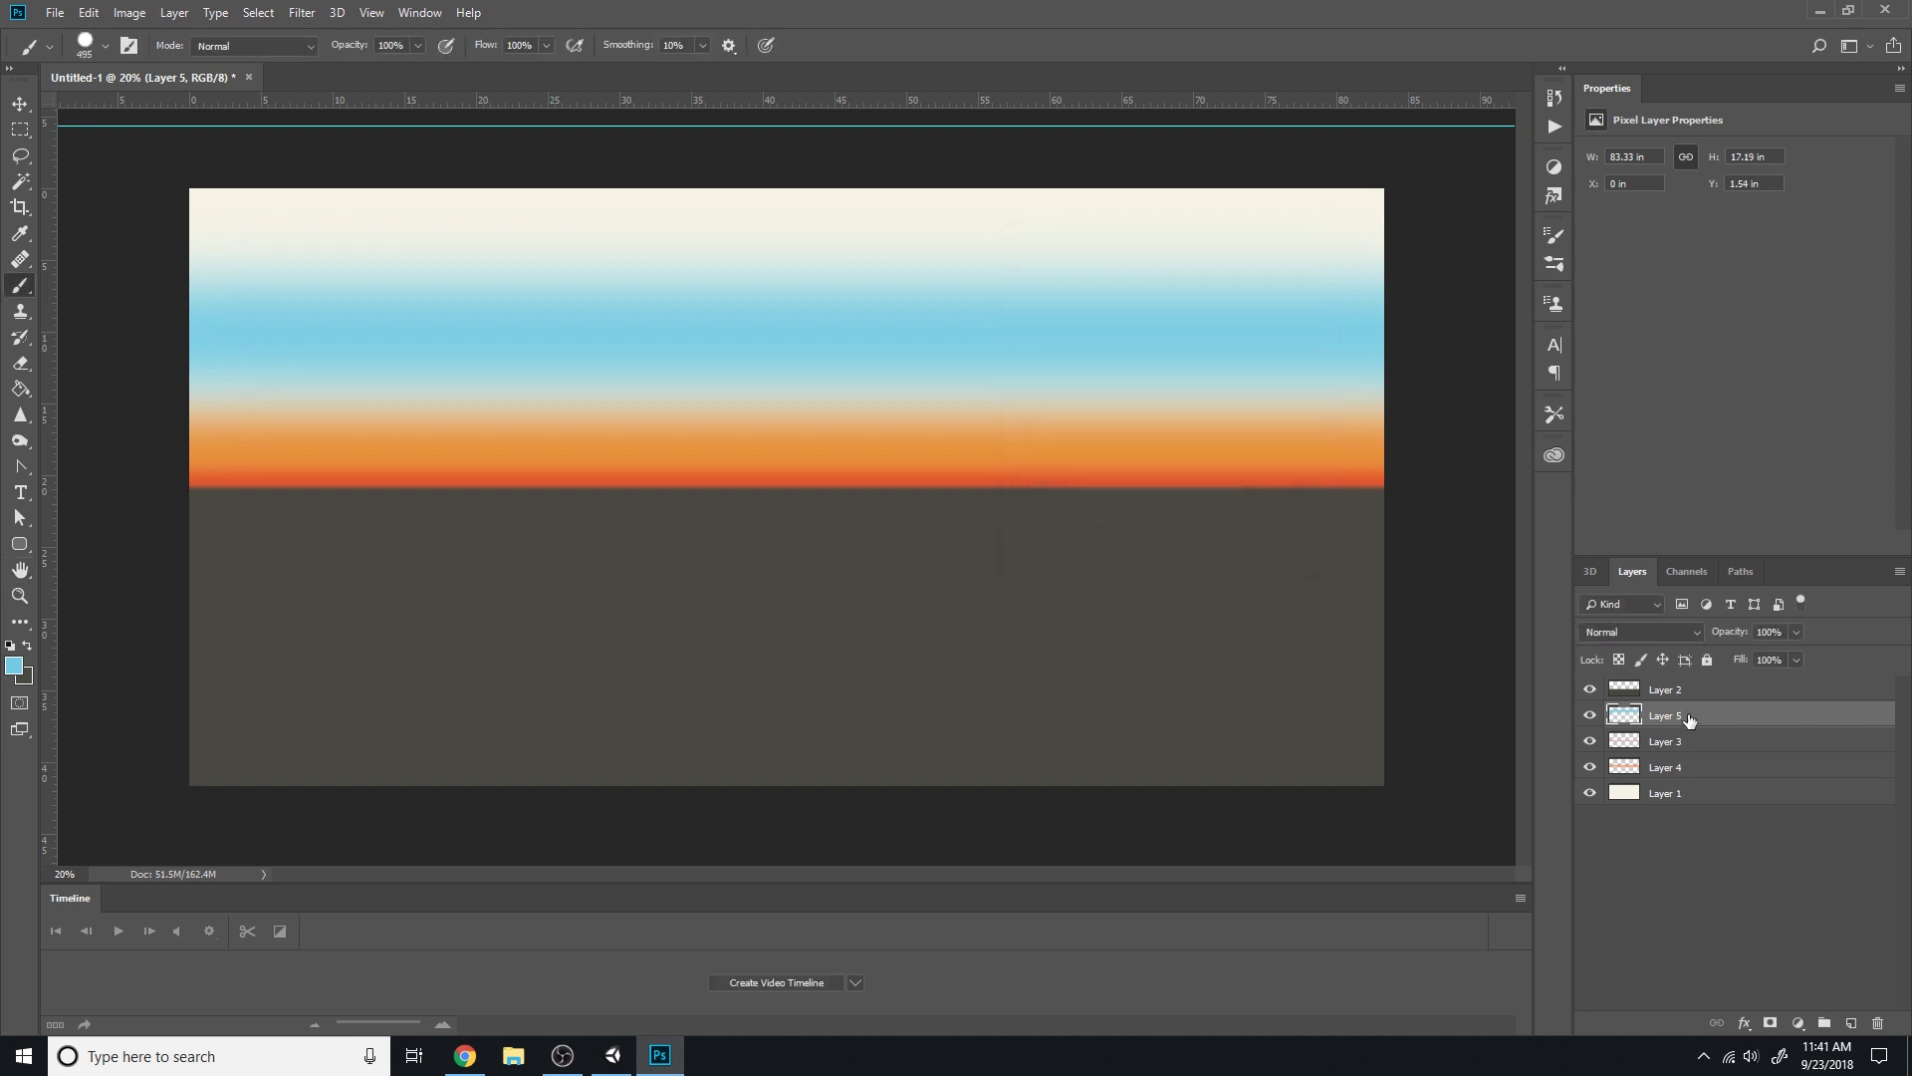
# Set Layer 5 to Multiply and shift the blue band down toward the orange glow
pyautogui.click(1613, 631)
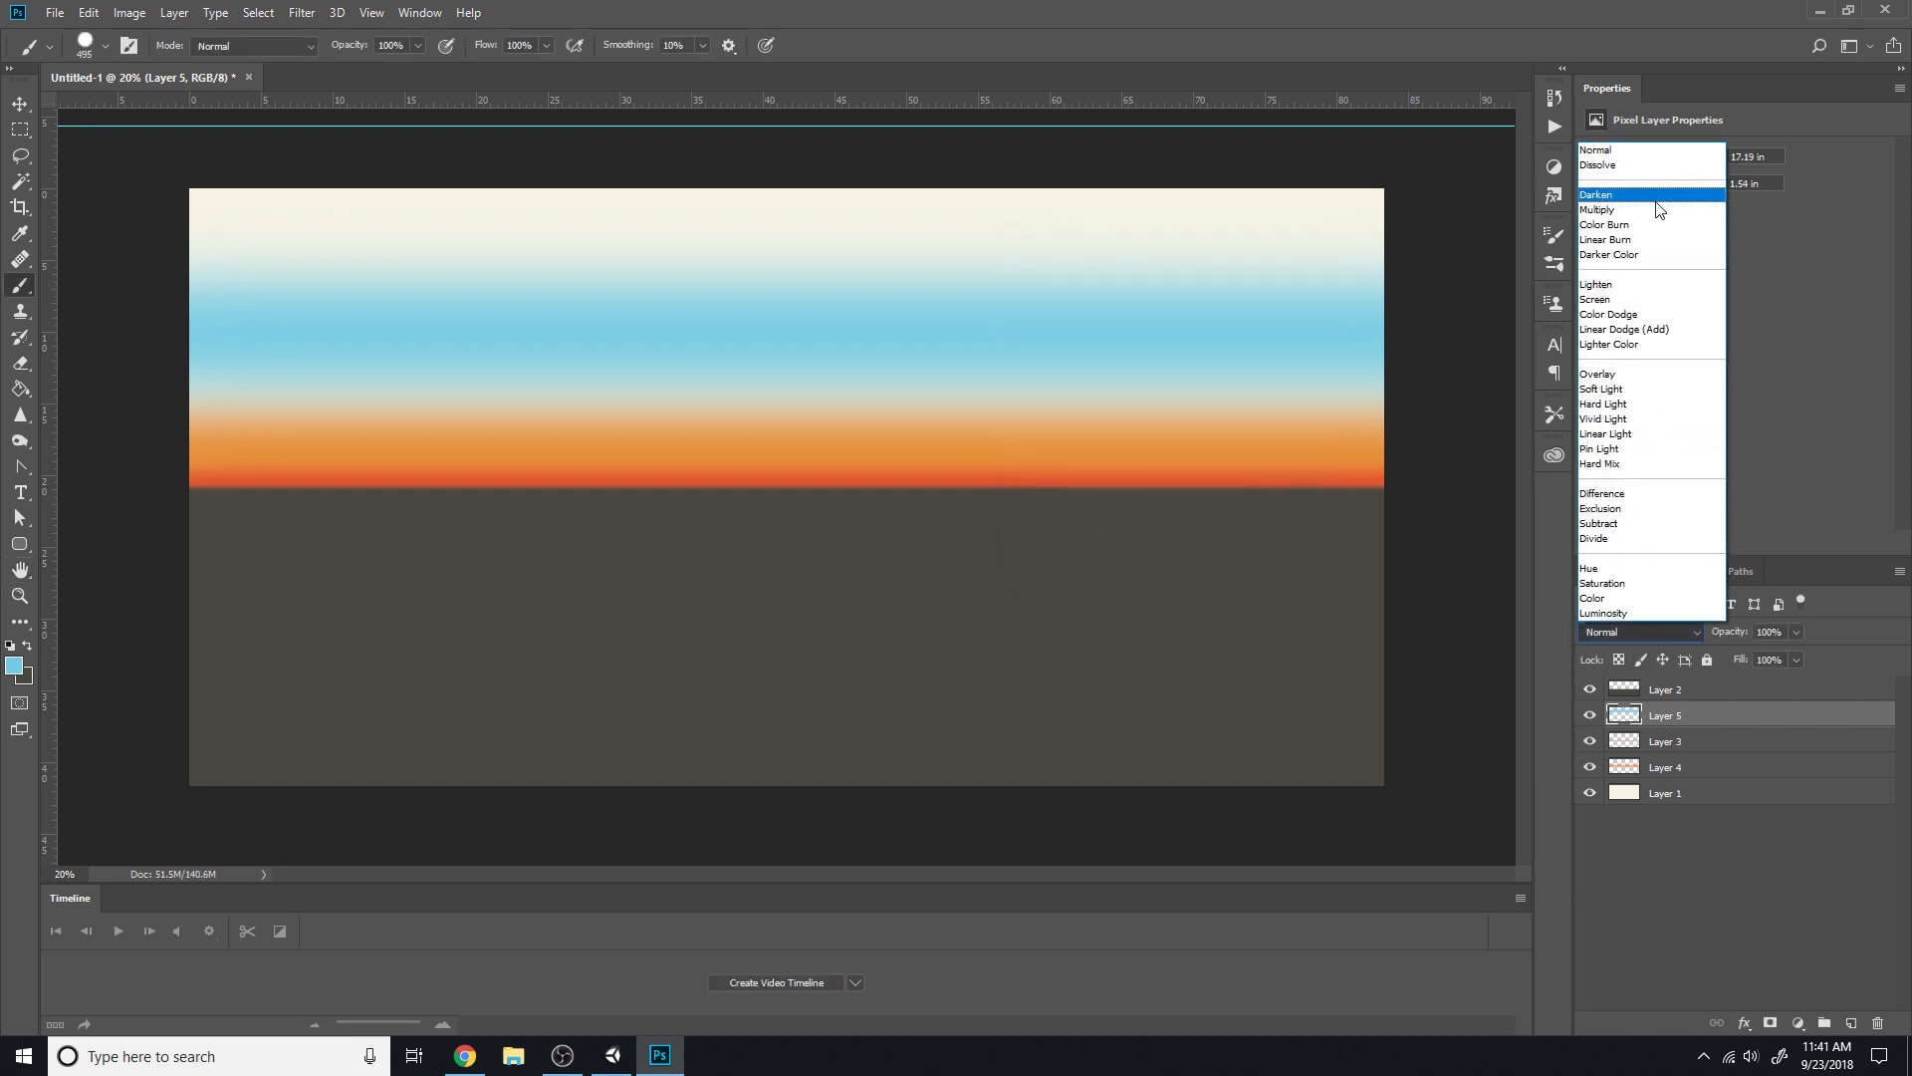
pyautogui.click(1634, 196)
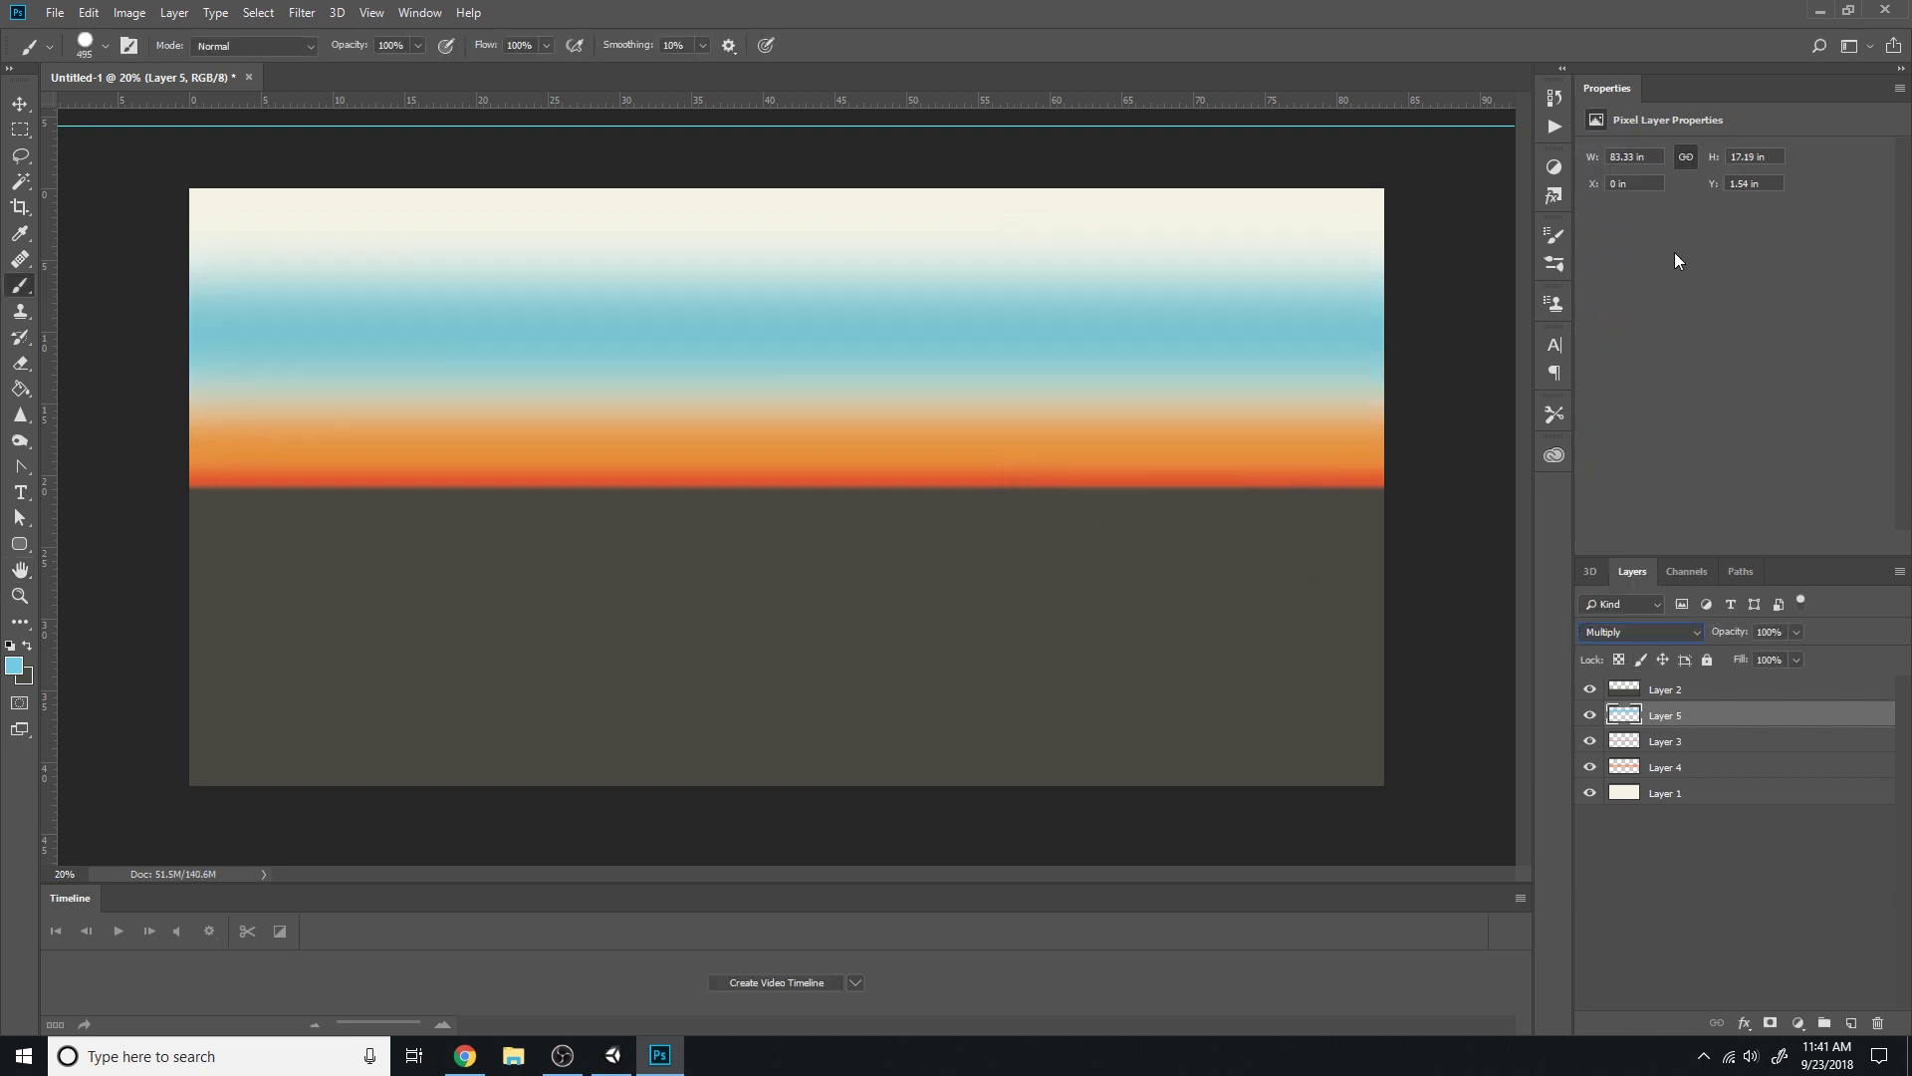
pyautogui.click(21, 108)
pyautogui.hotkey('shift', 'Down')
pyautogui.hotkey('shift', 'Down')
pyautogui.hotkey('shift', 'Down')
pyautogui.hotkey('shift', 'Down')
pyautogui.hotkey('shift', 'Down')
pyautogui.hotkey('shift', 'Down')
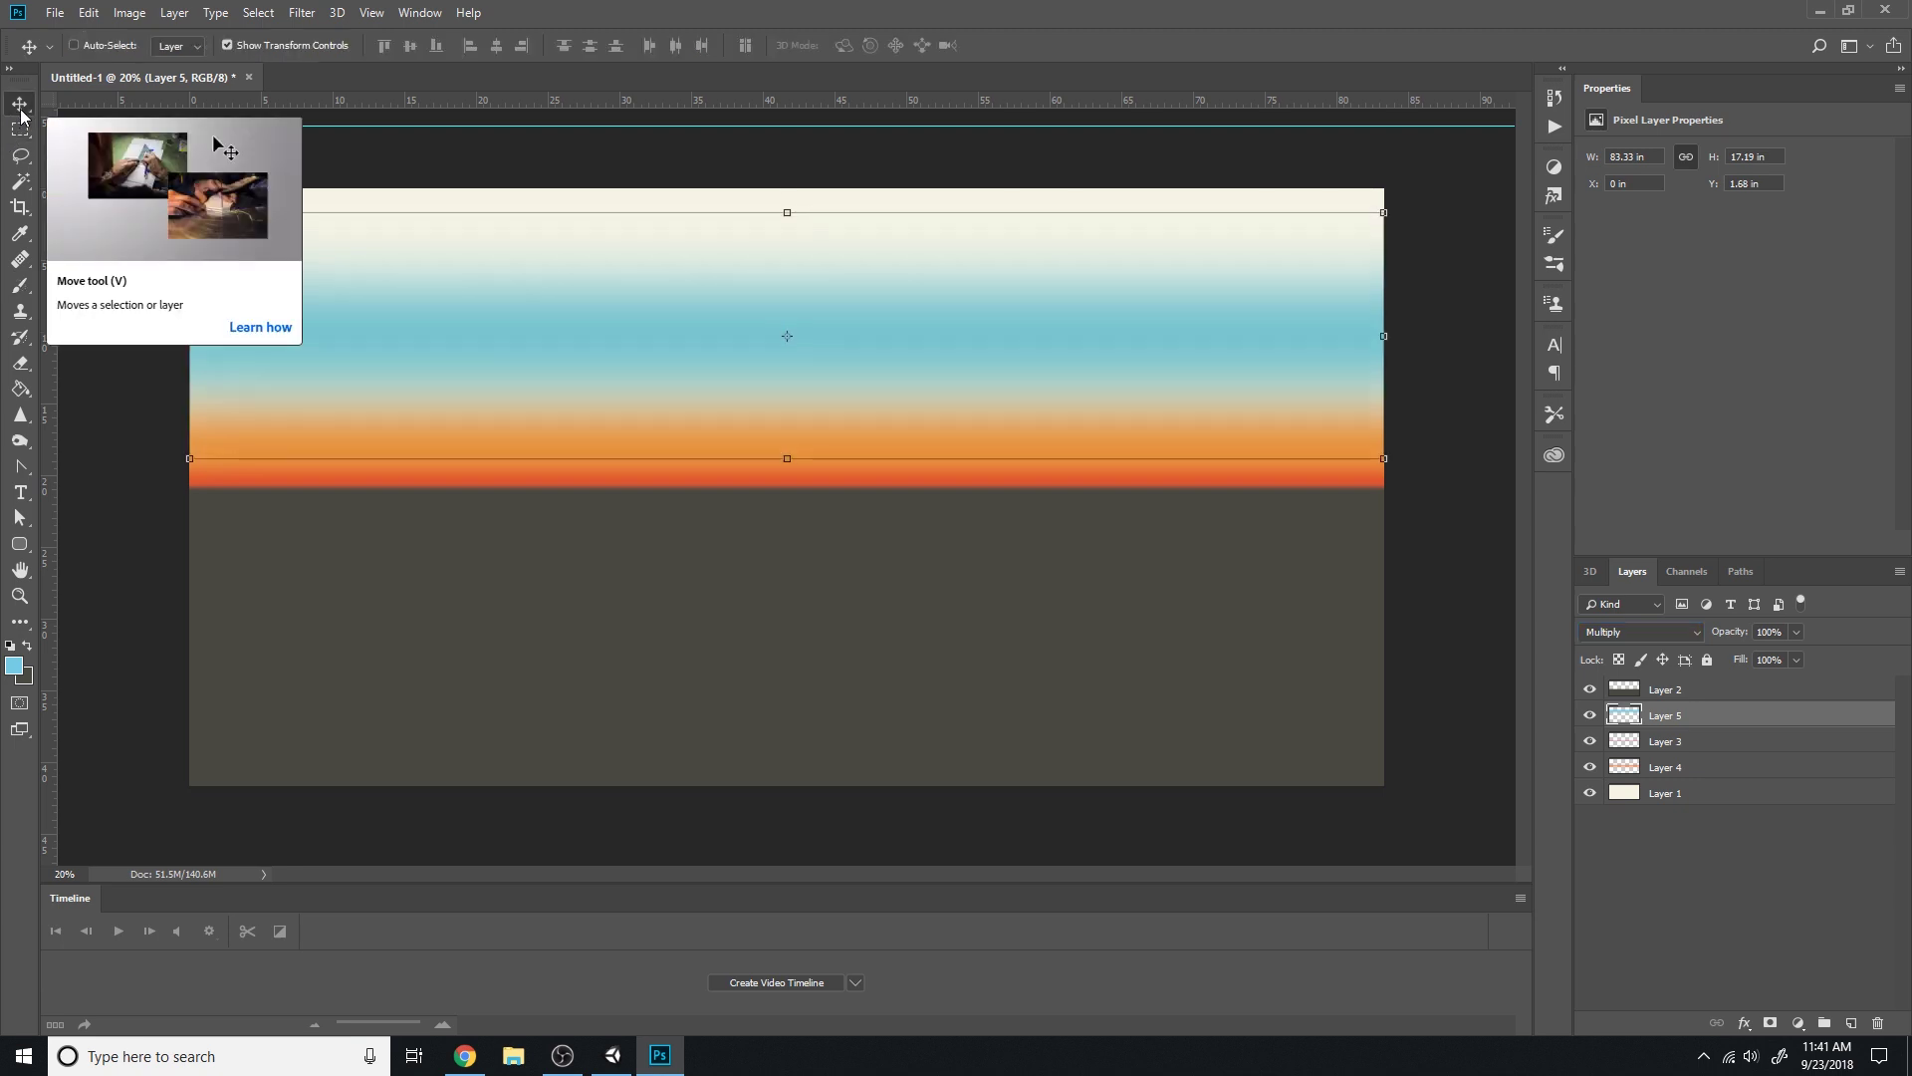
pyautogui.hotkey('shift', 'Down')
pyautogui.hotkey('shift', 'Down')
pyautogui.hotkey('shift', 'Down')
pyautogui.hotkey('shift', 'Down')
pyautogui.hotkey('shift', 'Down')
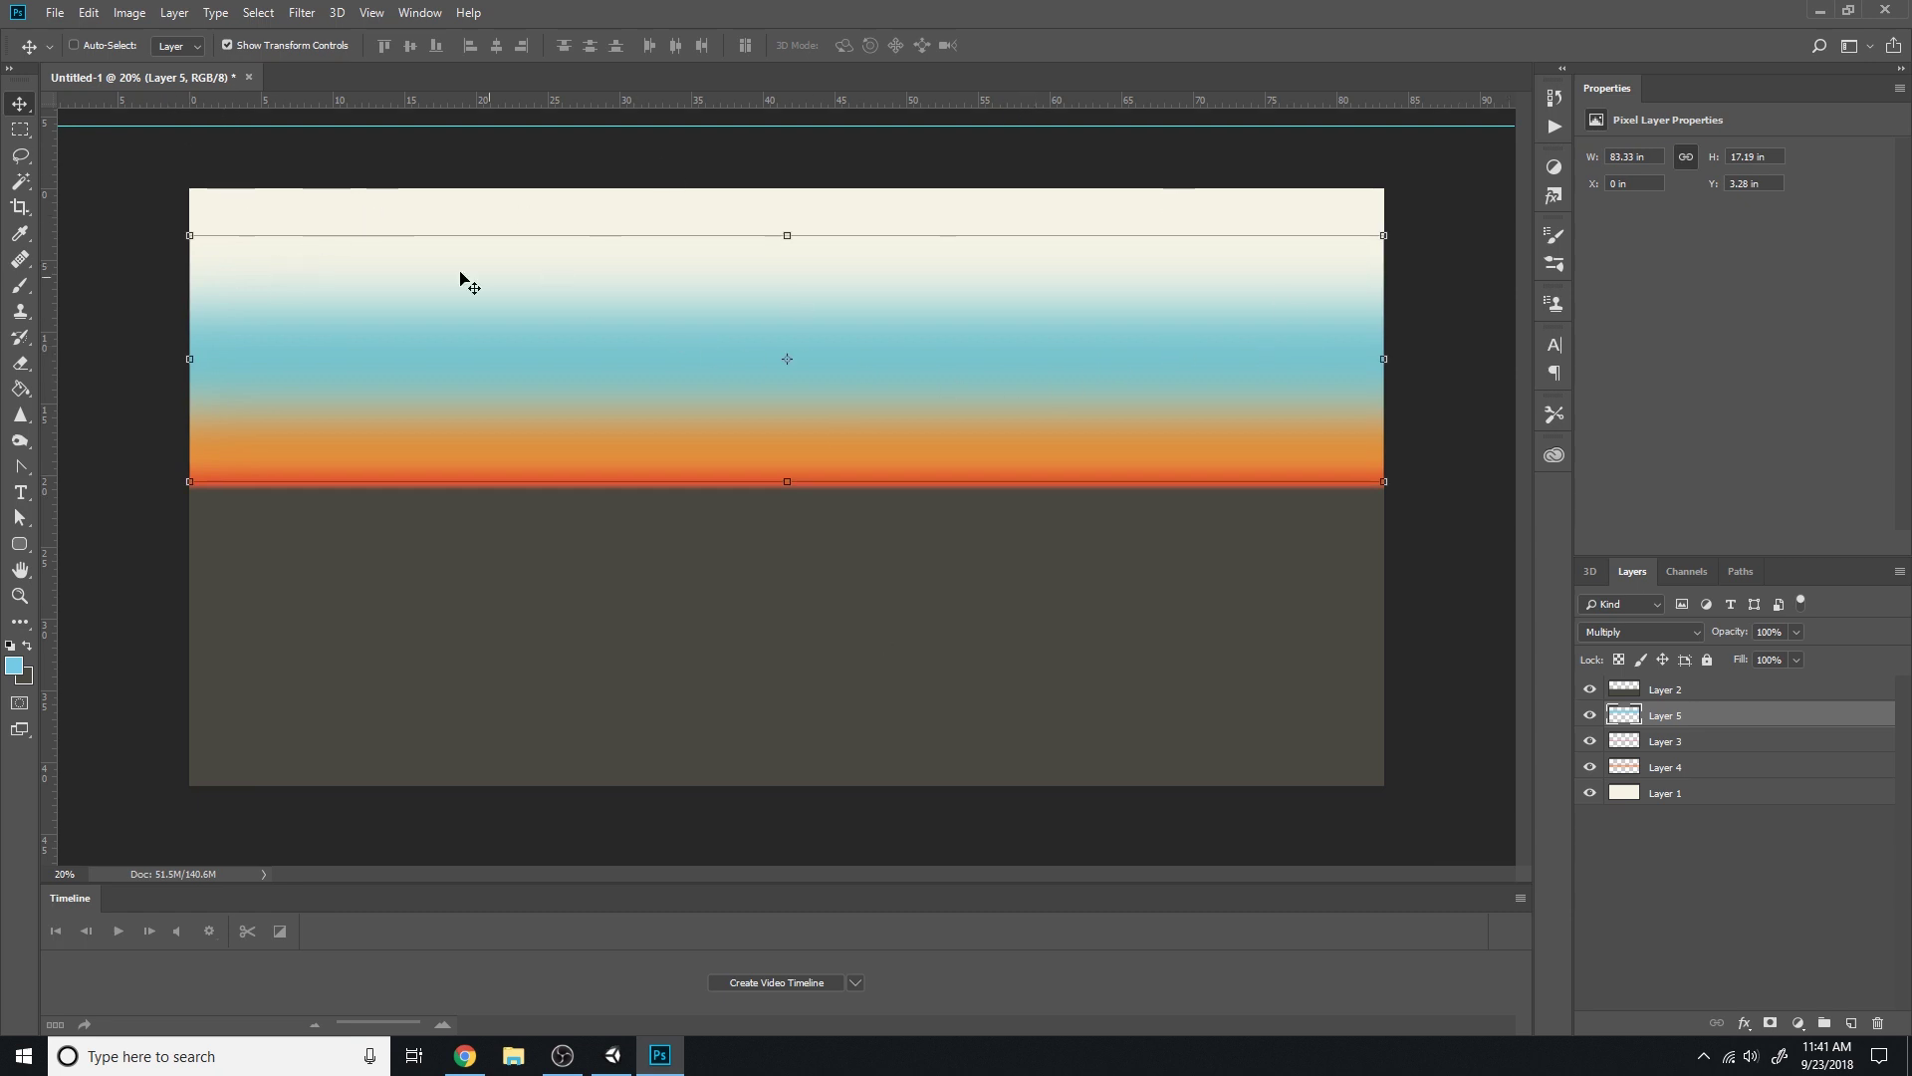
# Save the sky to the Desktop as PNG file 'Samp', then switch to the browser
pyautogui.click(54, 13)
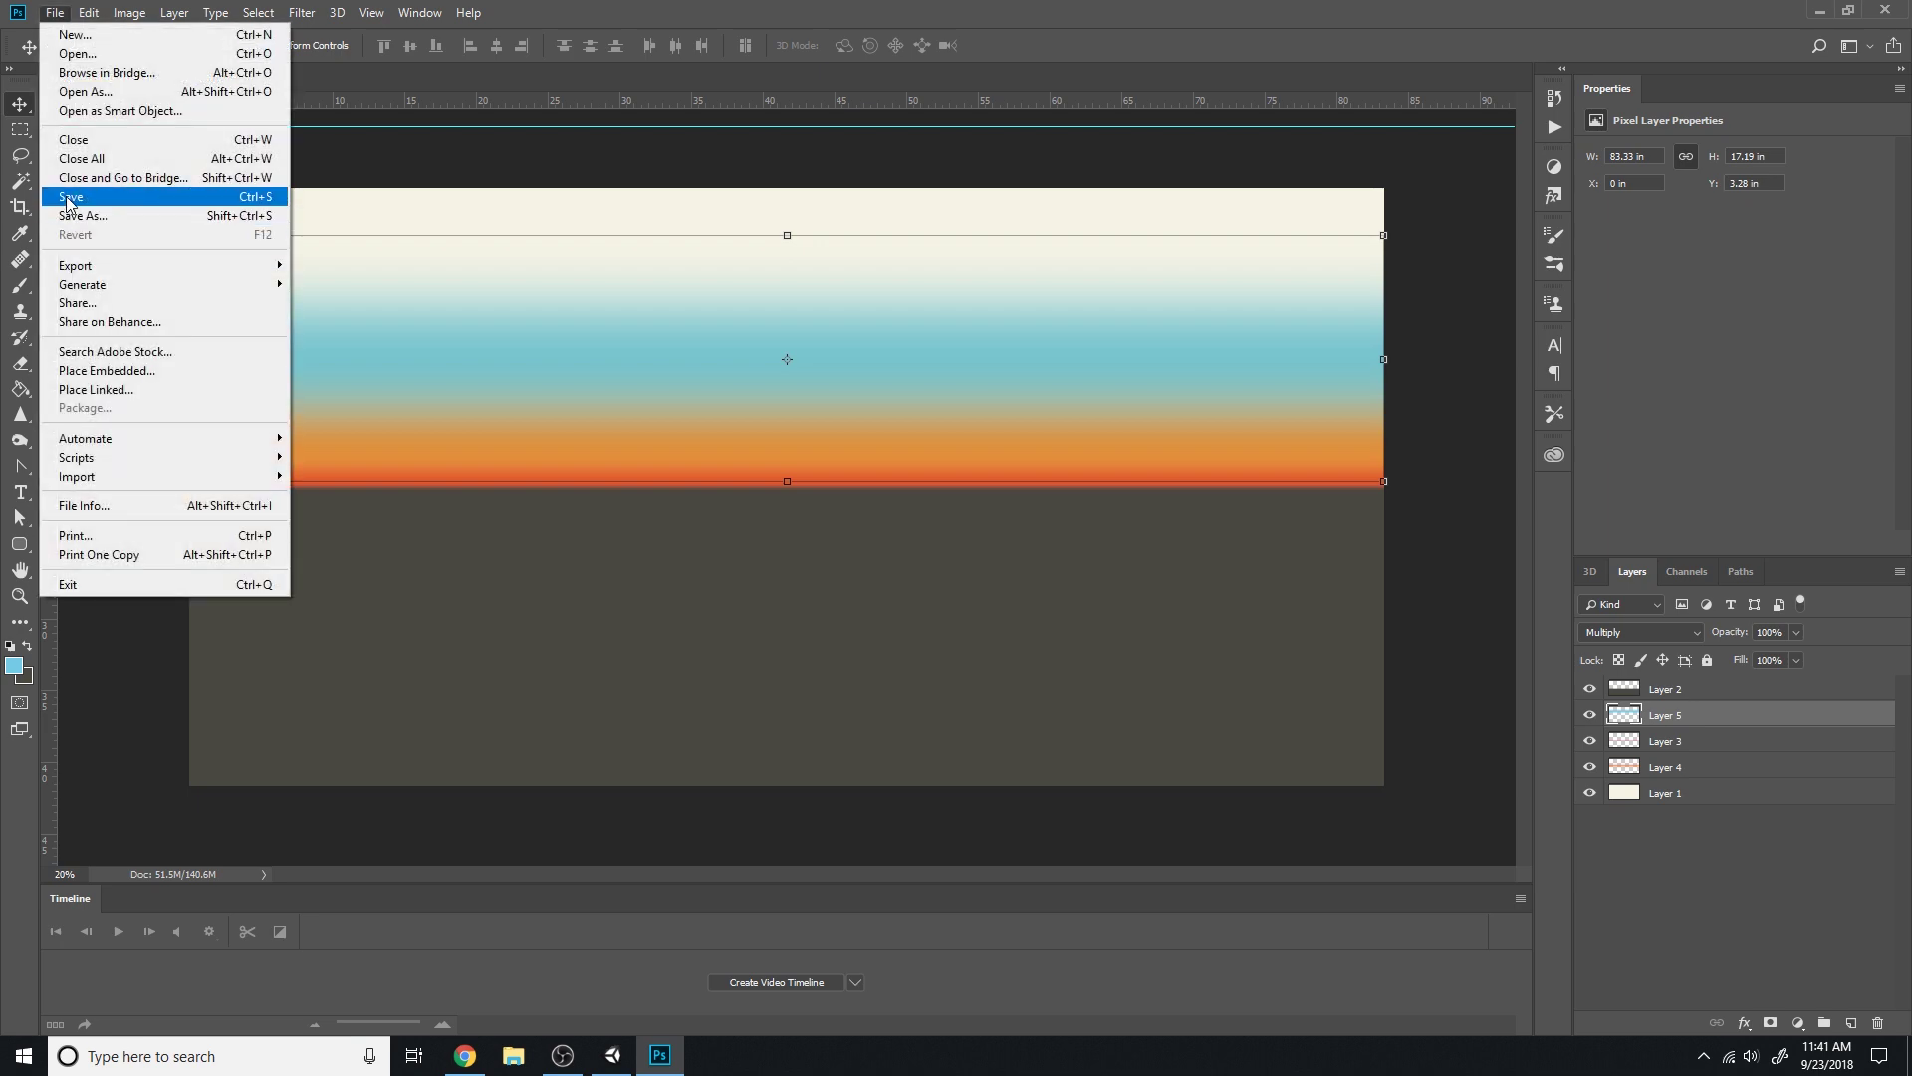
pyautogui.click(68, 199)
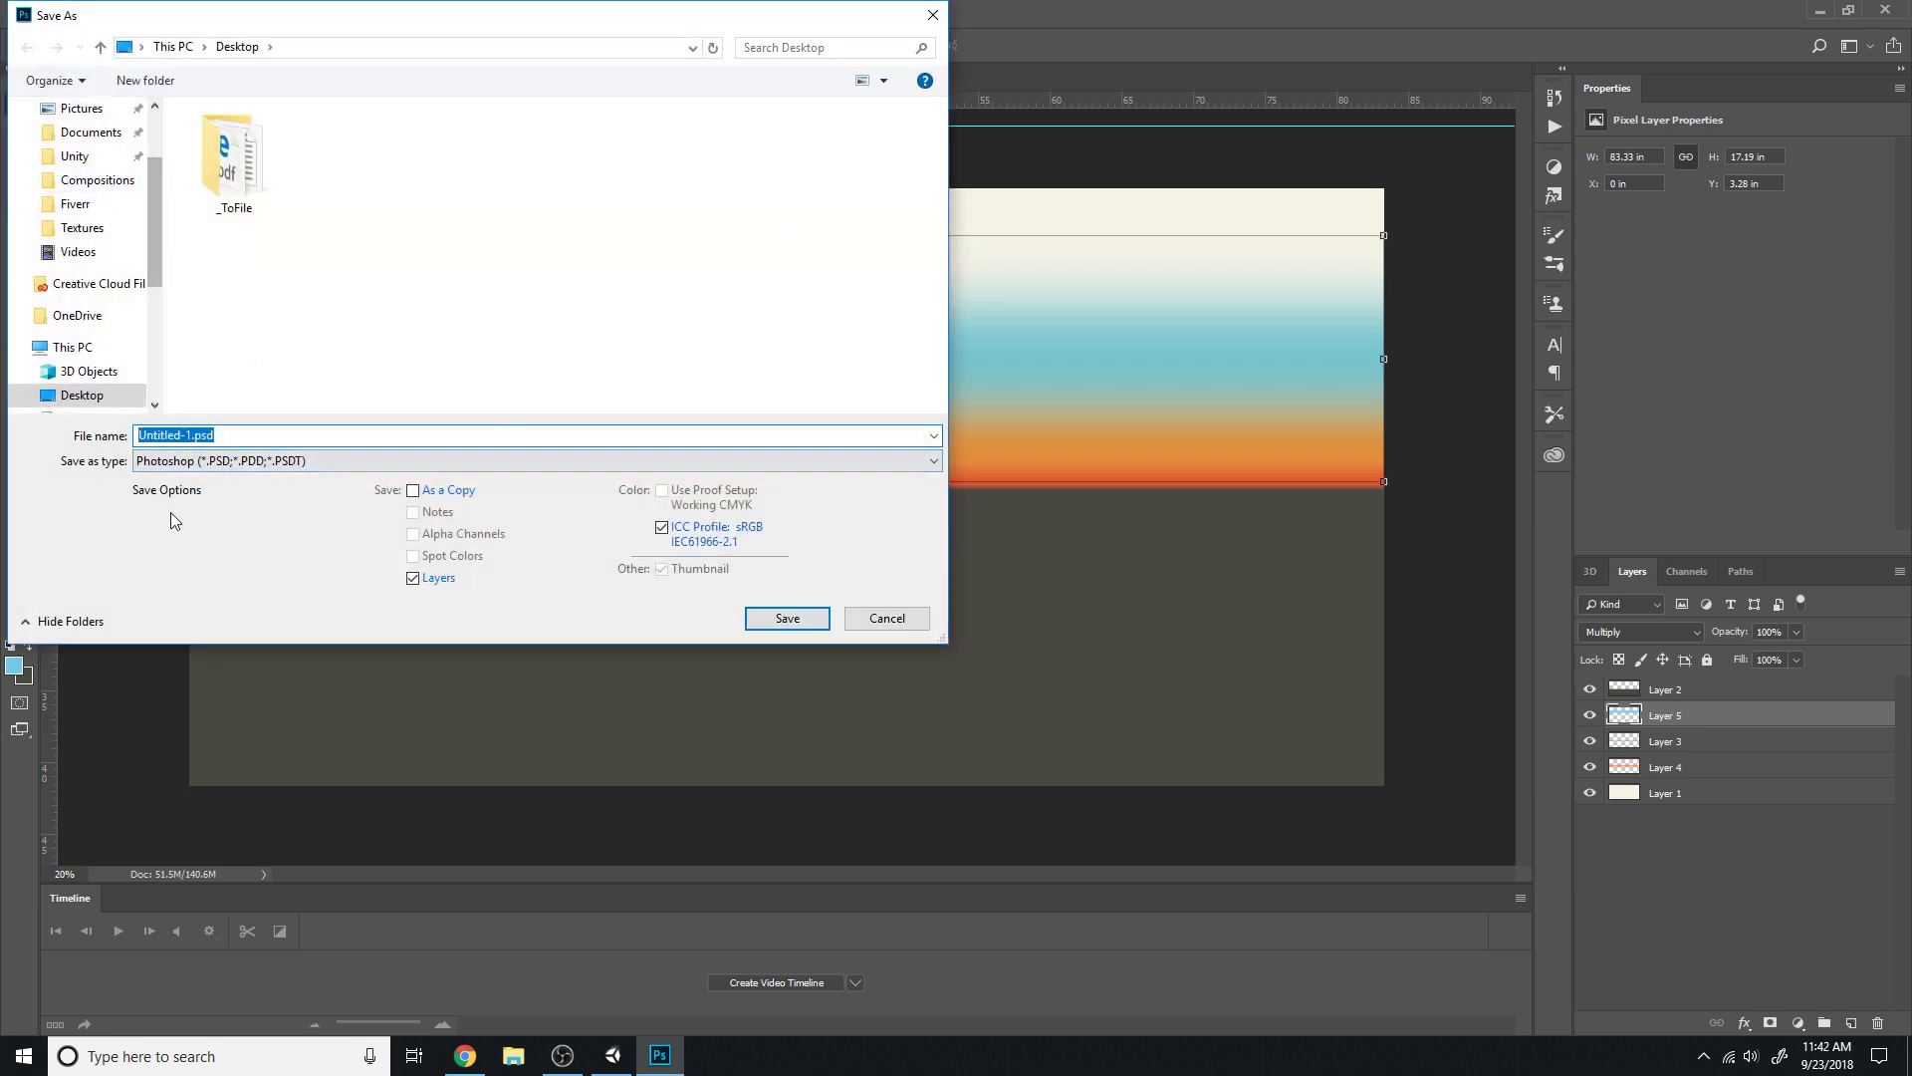
pyautogui.click(174, 460)
pyautogui.click(149, 739)
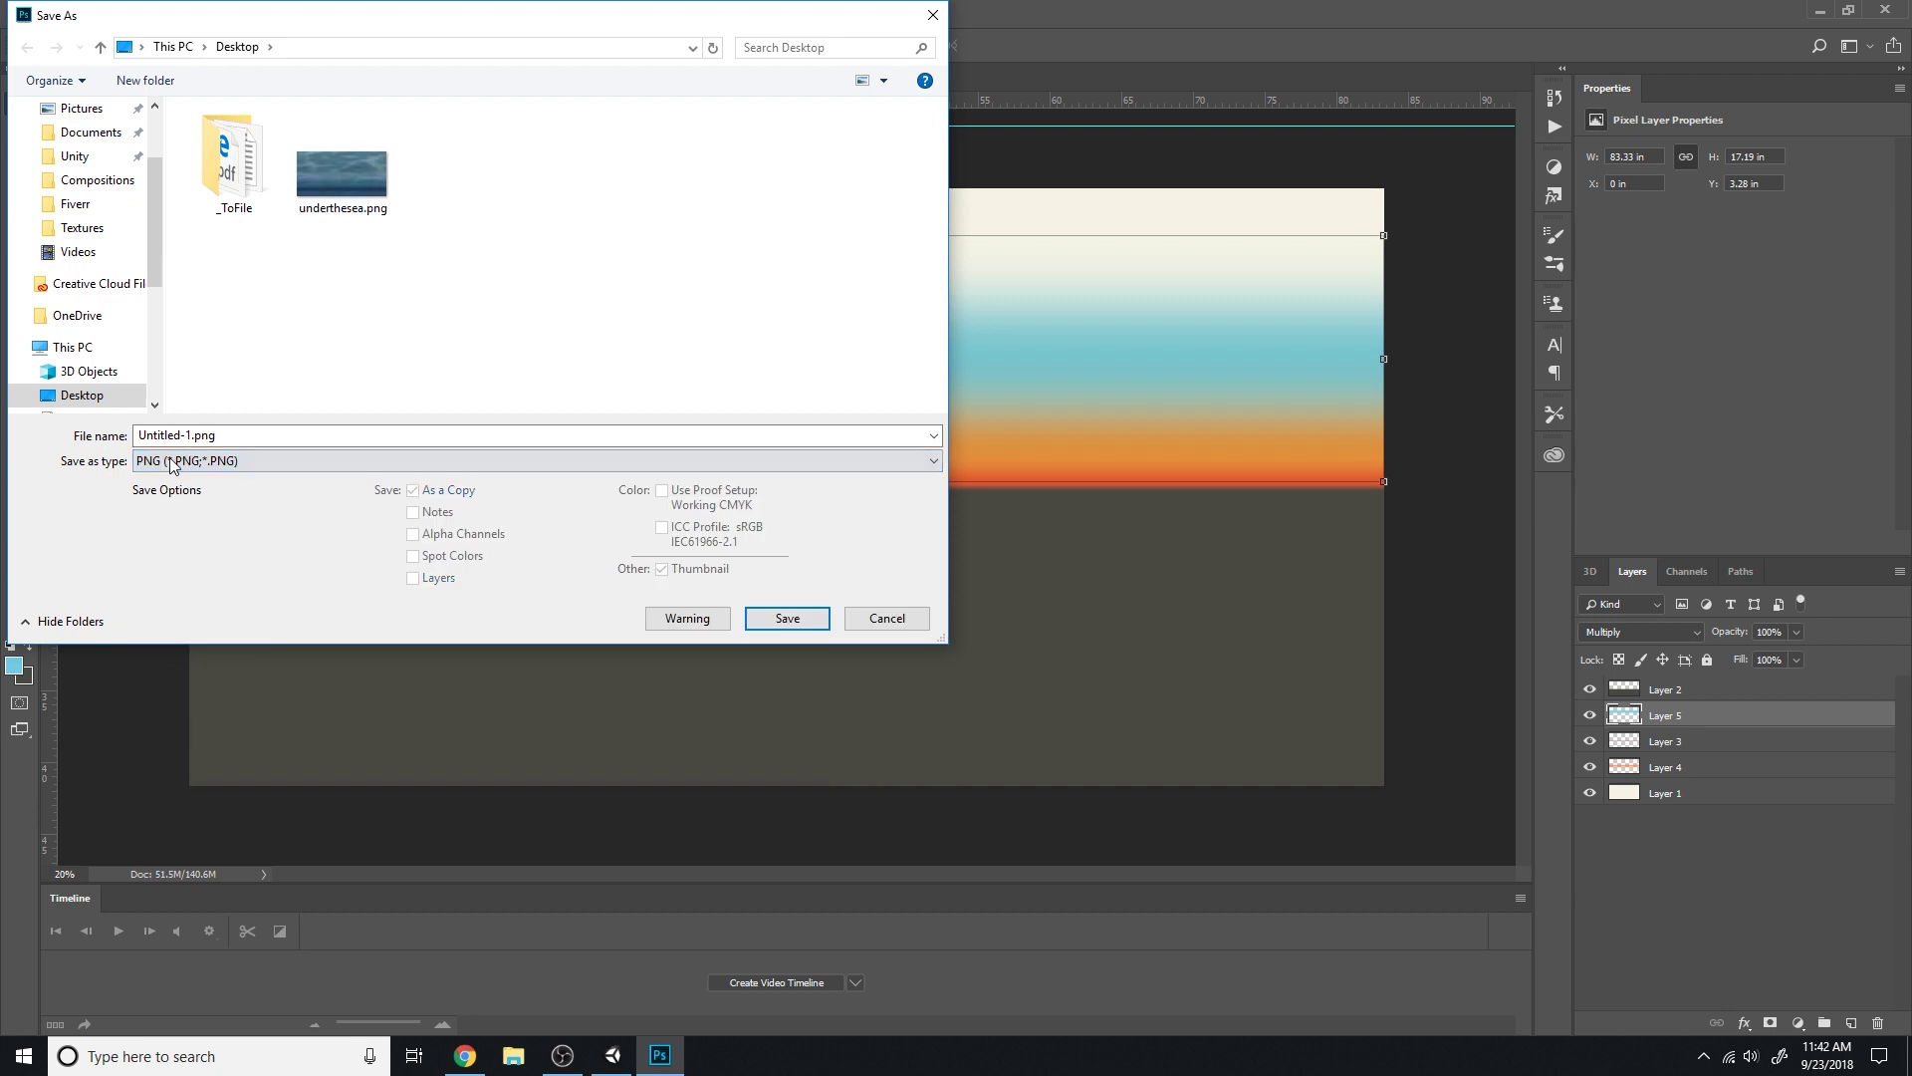
pyautogui.click(186, 437)
pyautogui.click(188, 435)
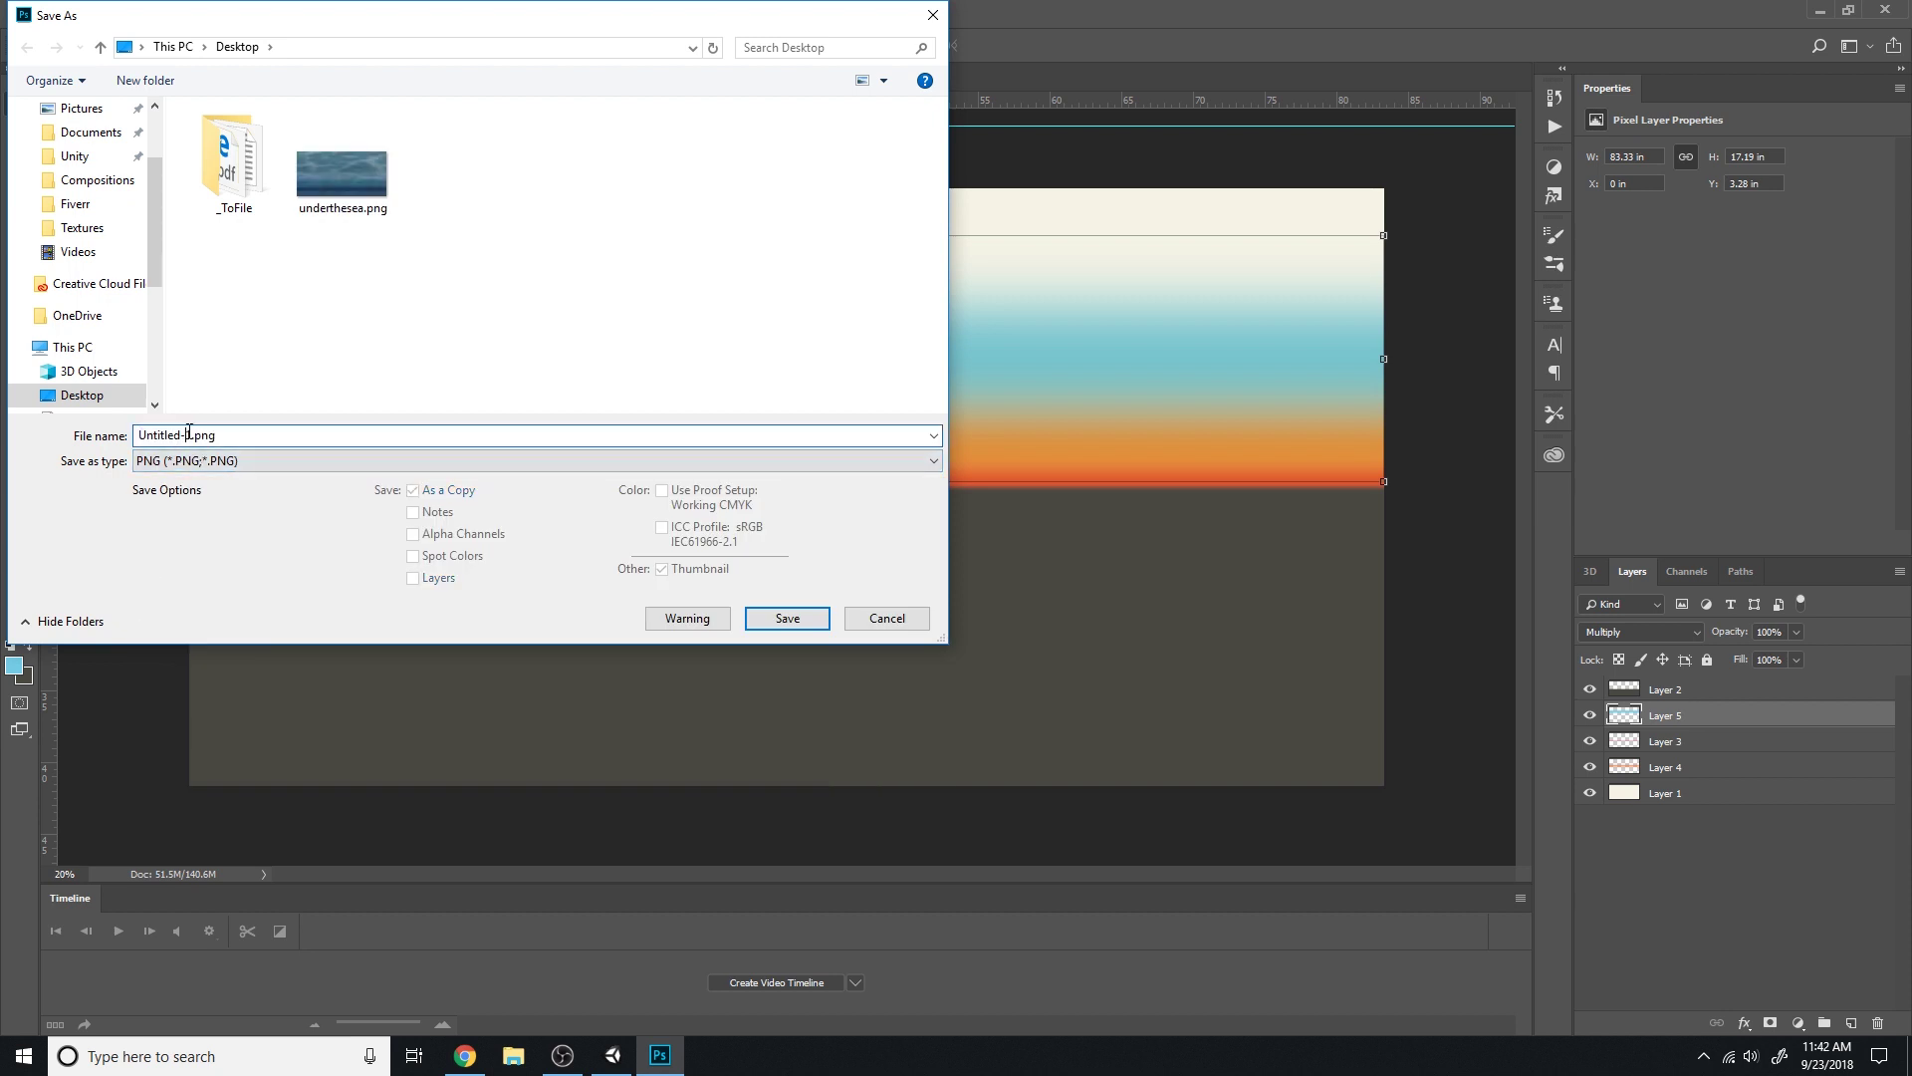
pyautogui.moveTo(196, 436); pyautogui.dragTo(40, 402)
pyautogui.write('SampleSky')
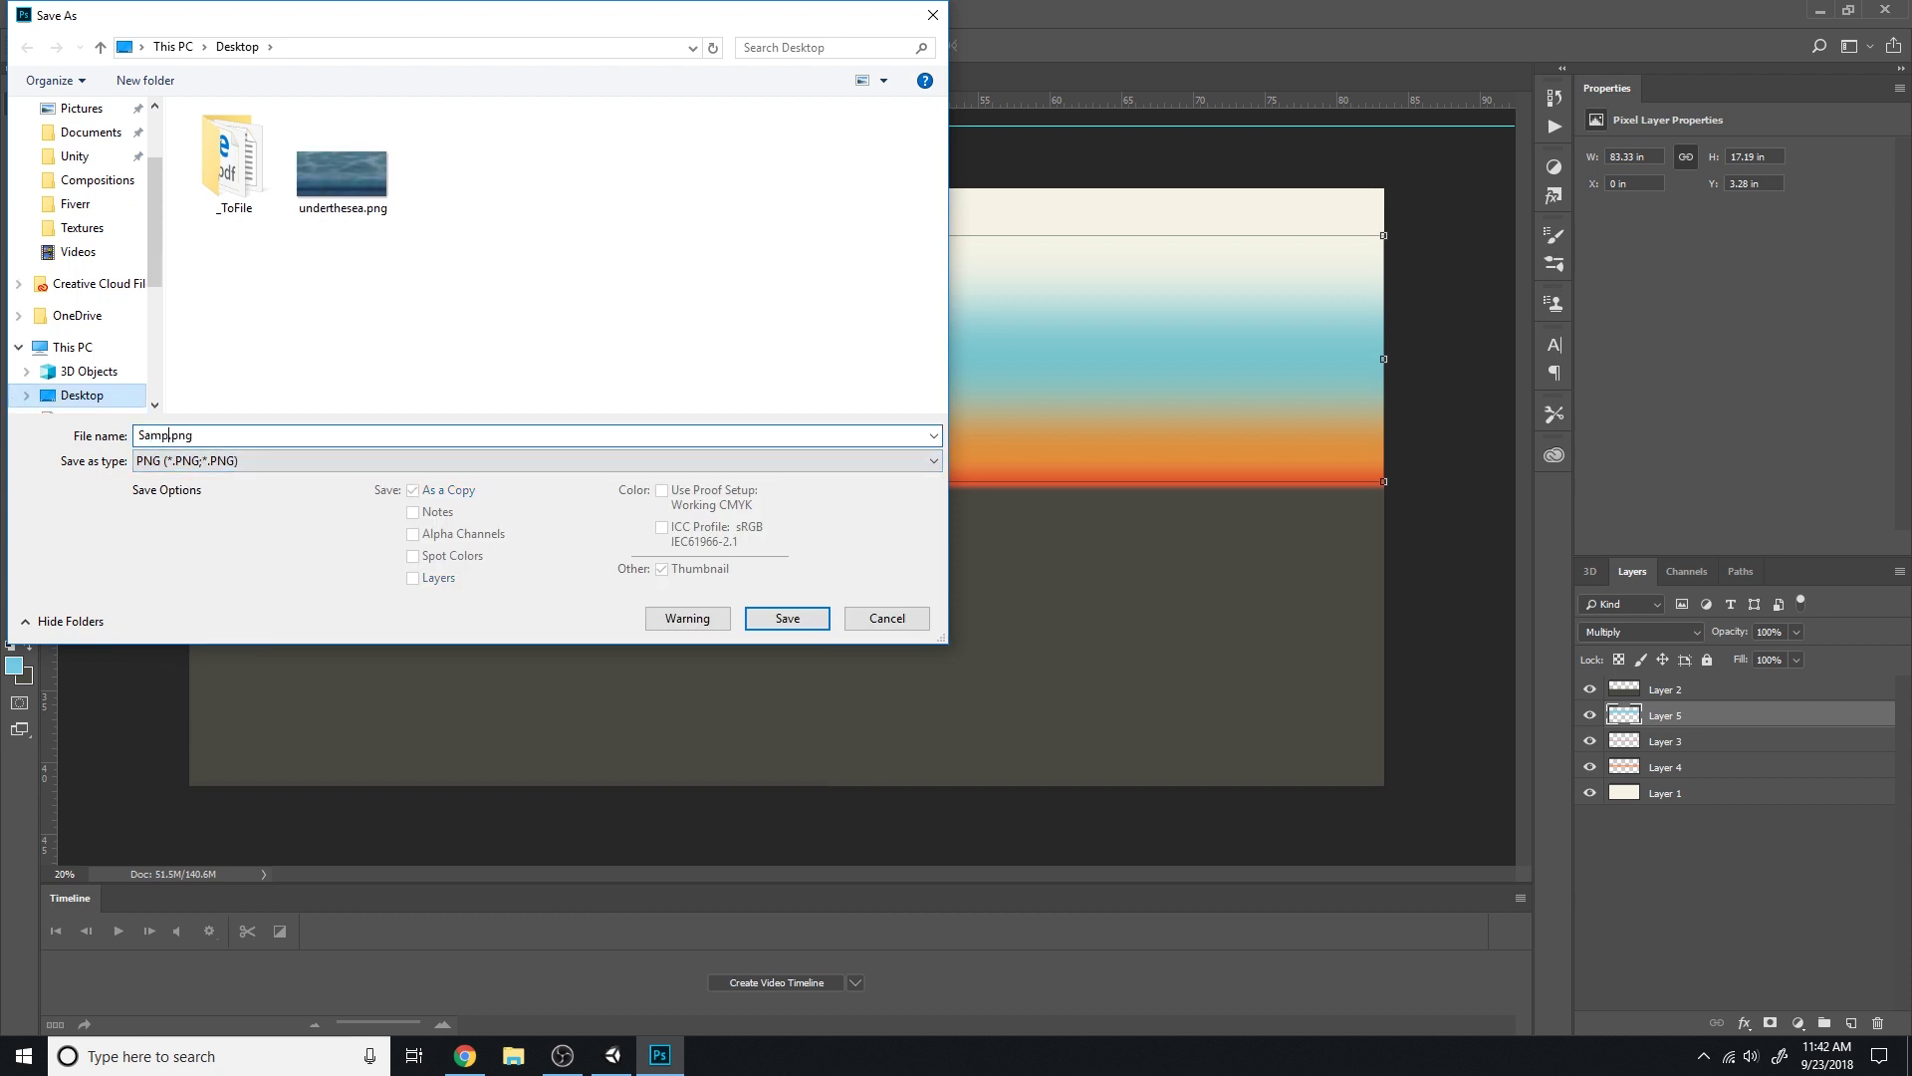
pyautogui.click(789, 620)
pyautogui.click(1047, 305)
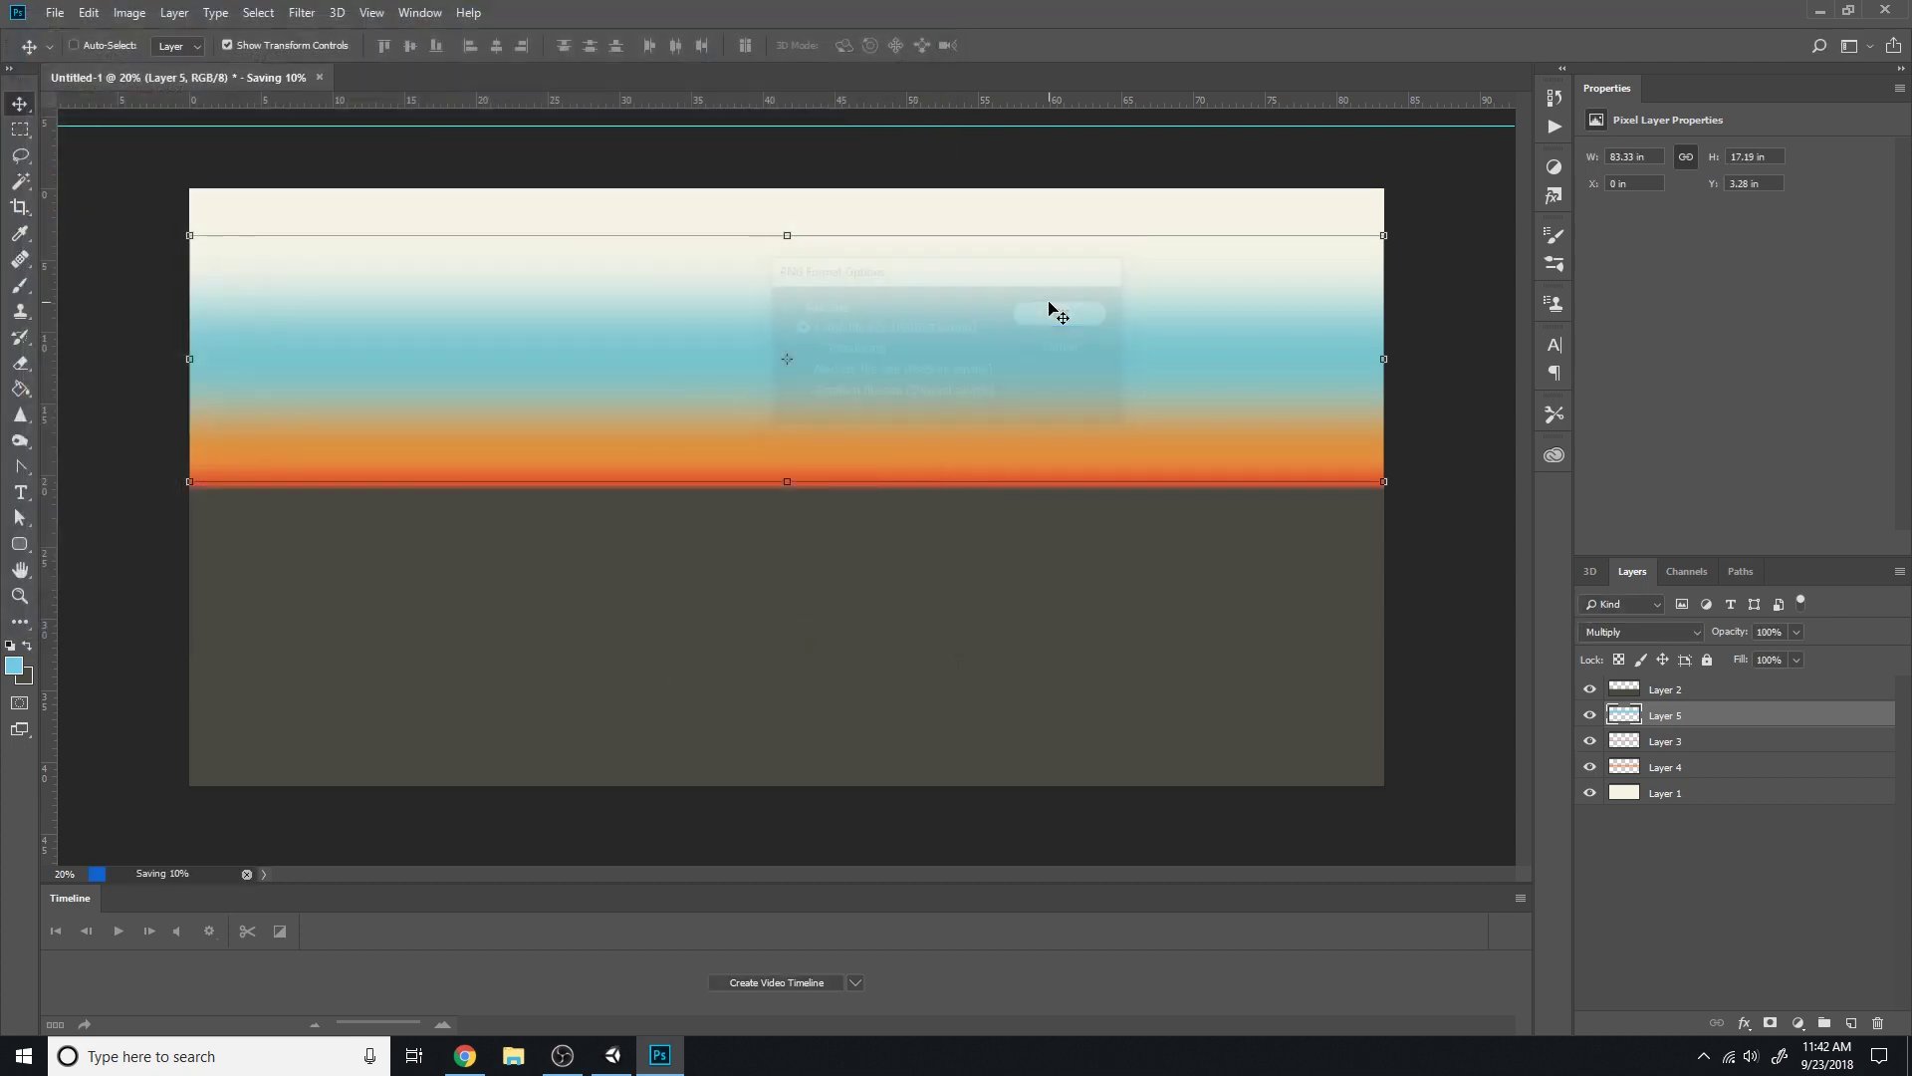
pyautogui.click(464, 1058)
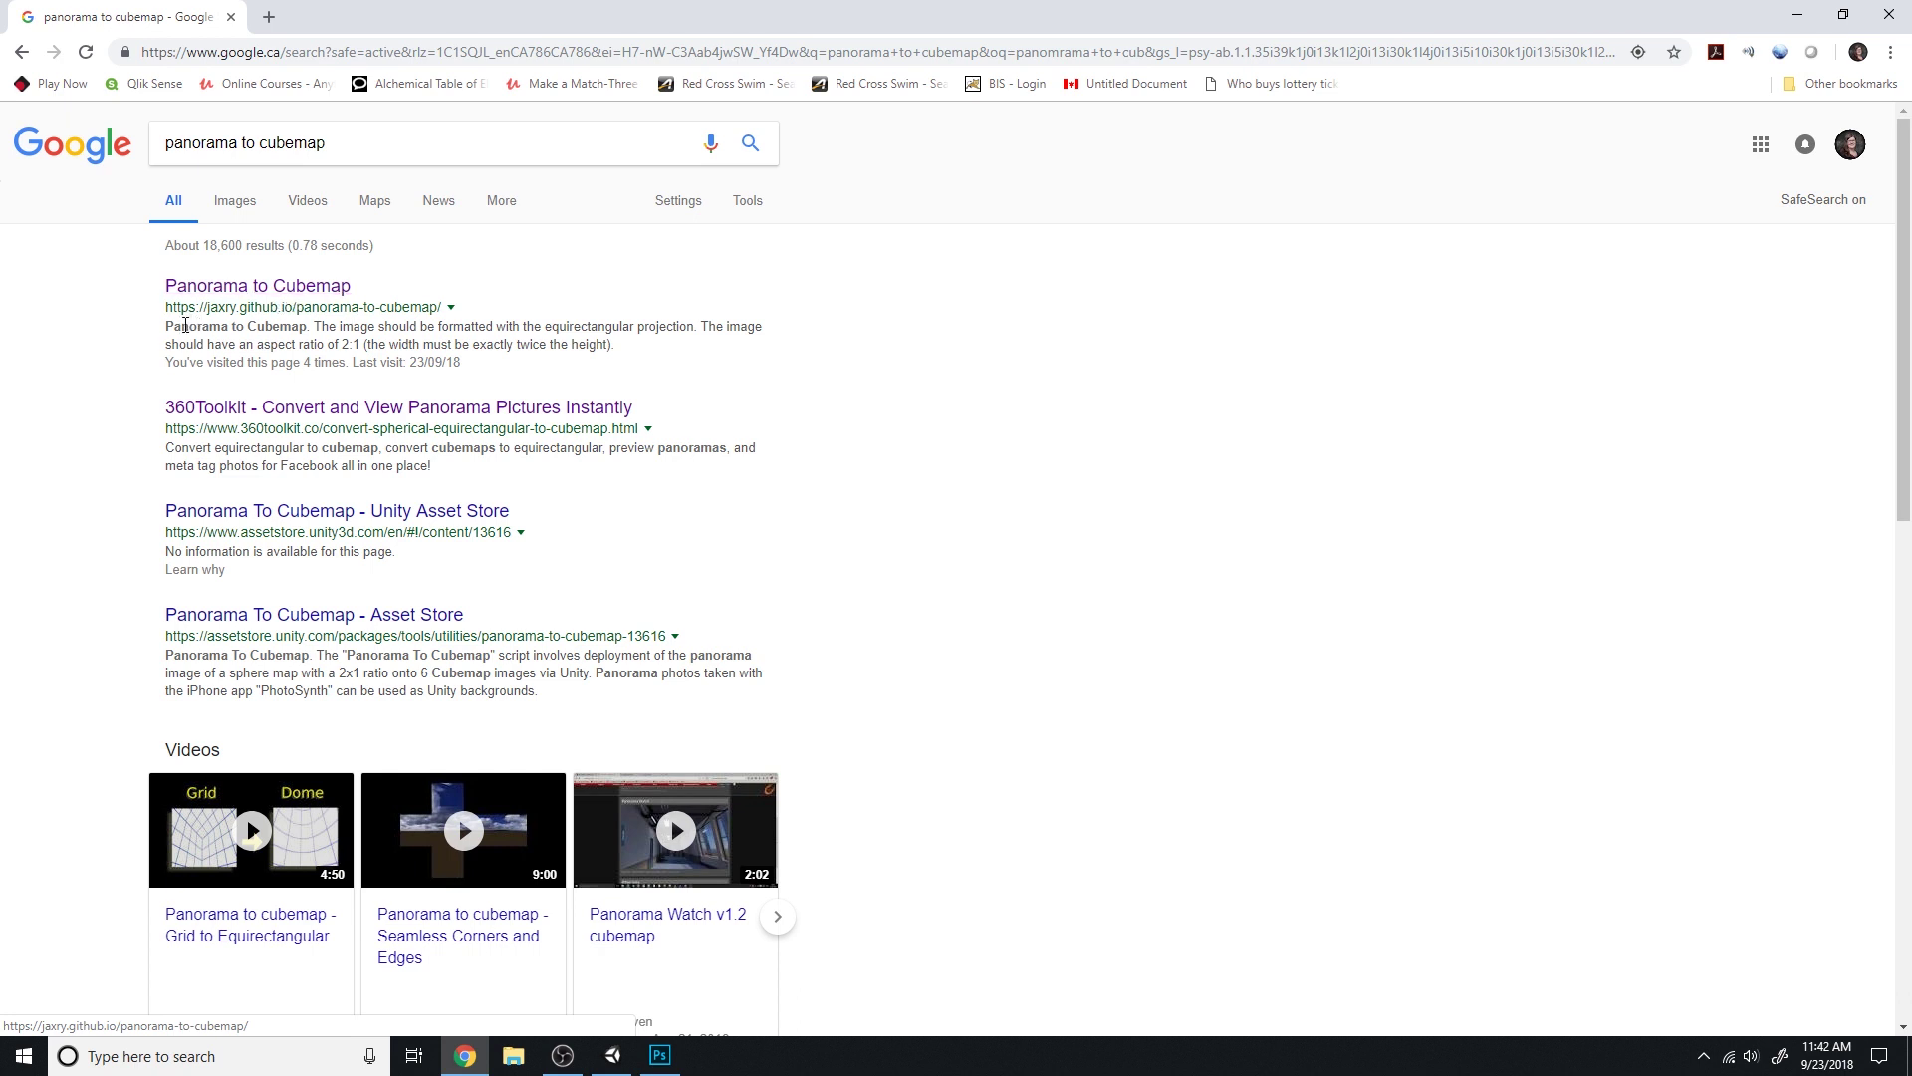
# Open the jaxry.github.io Panorama to Cubemap converter from the search results
pyautogui.click(253, 289)
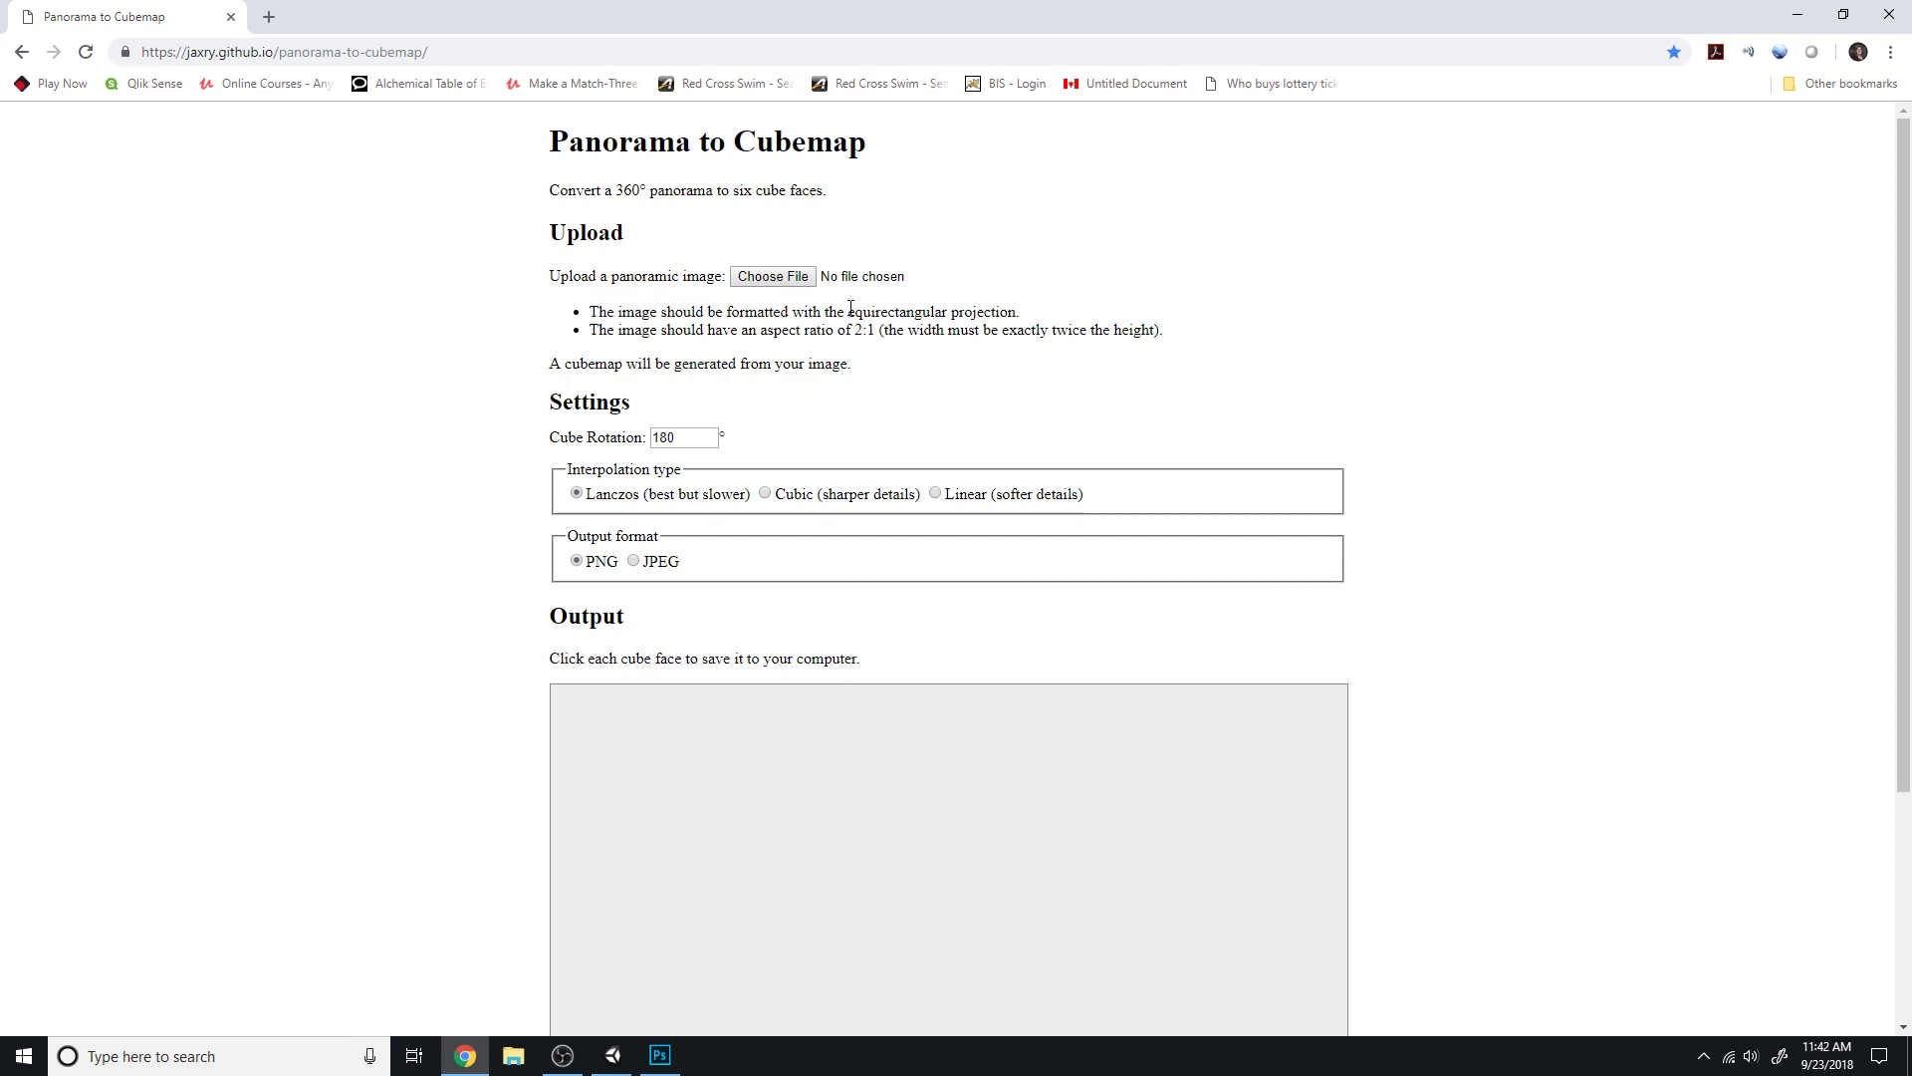
# Upload the equirectangular 2:1 SampleSky.png to the converter to generate the cubemap
pyautogui.moveTo(850, 308); pyautogui.dragTo(1019, 309)
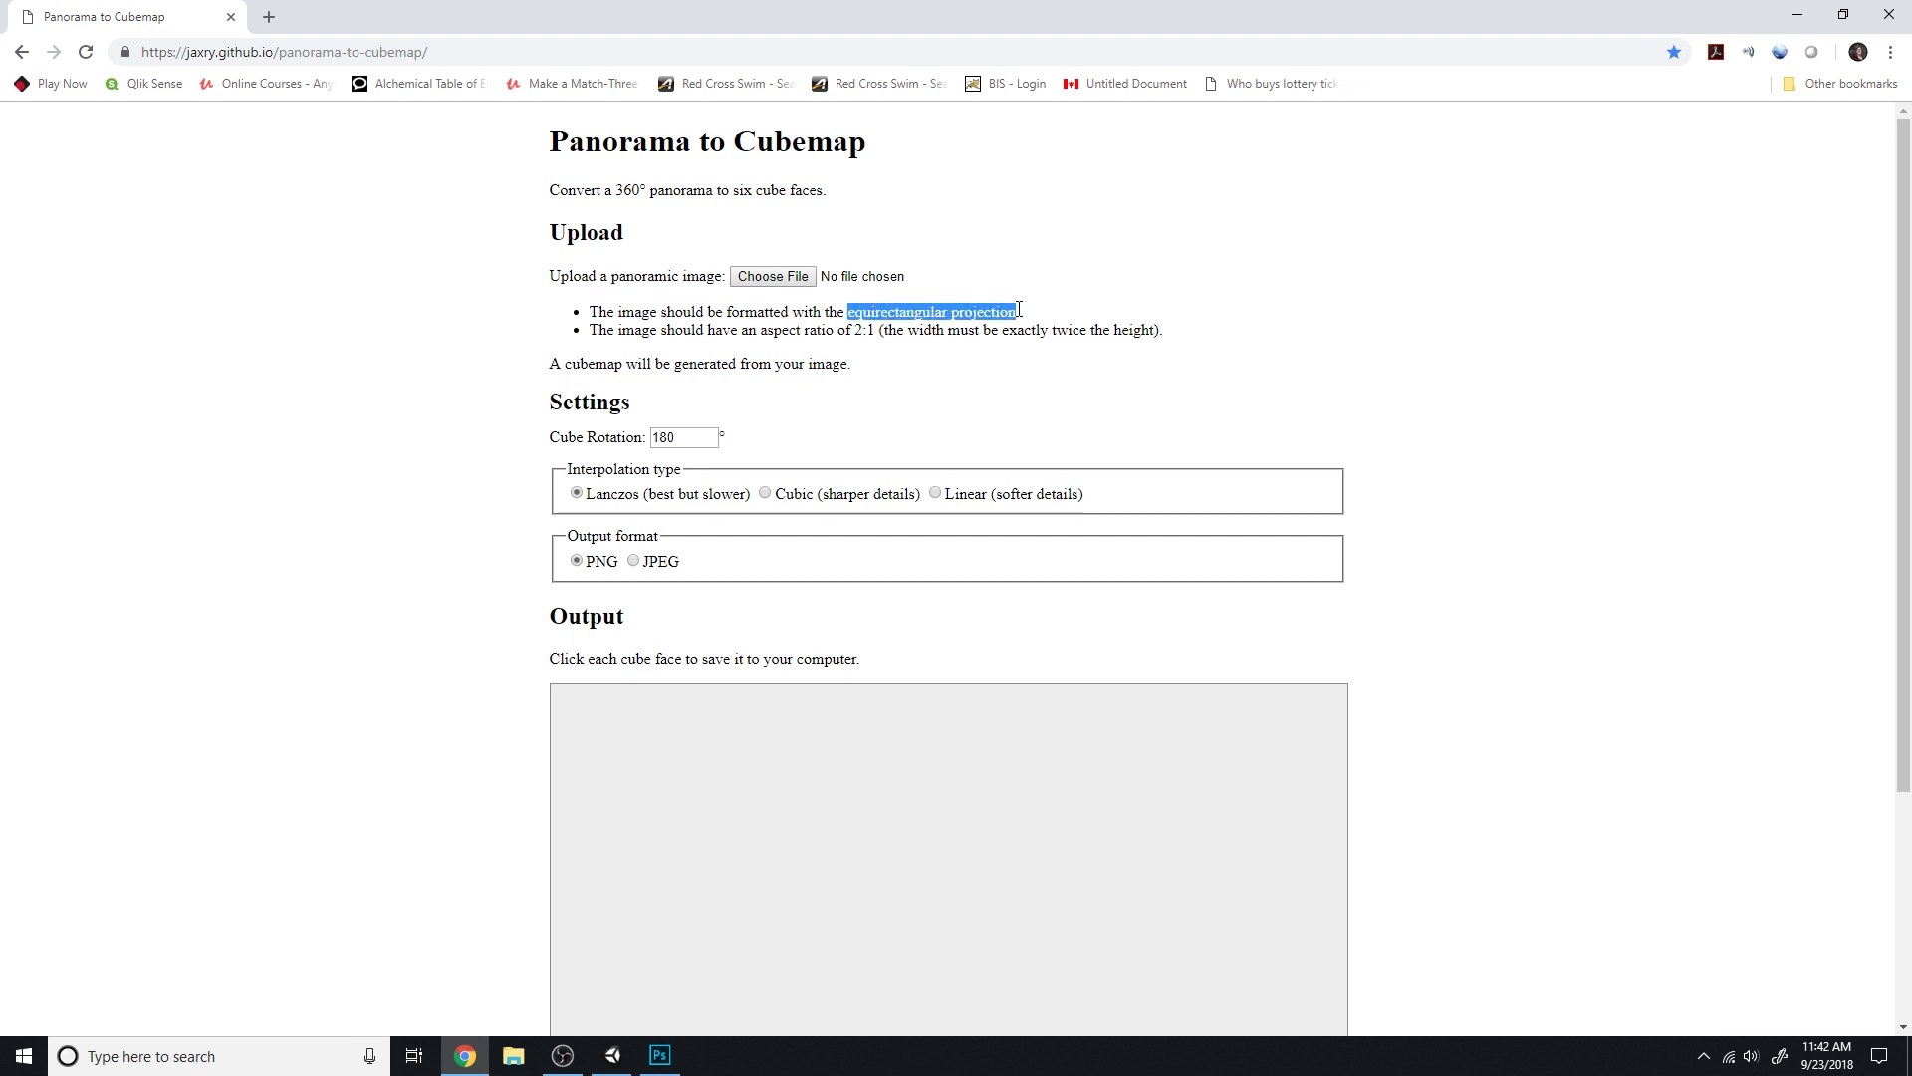
pyautogui.moveTo(650, 327); pyautogui.dragTo(1213, 343)
pyautogui.click(1152, 337)
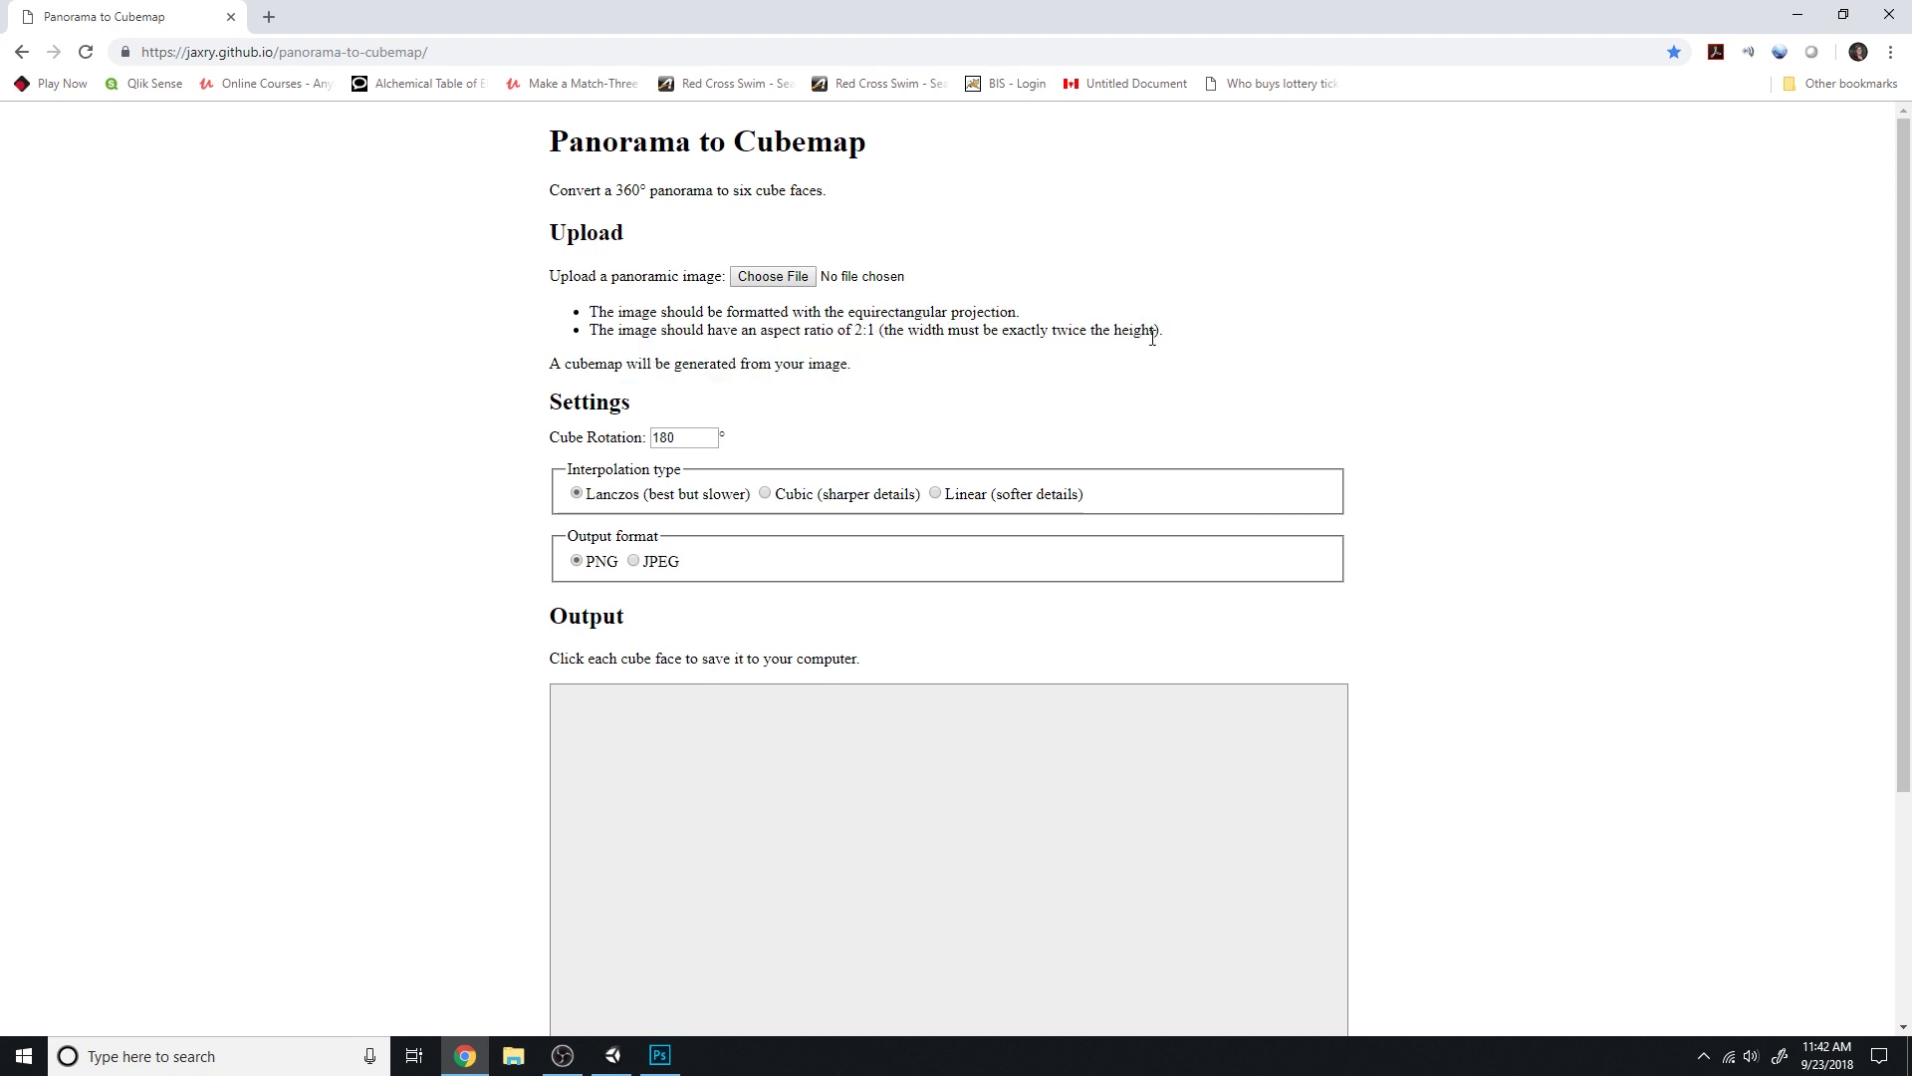
pyautogui.click(786, 287)
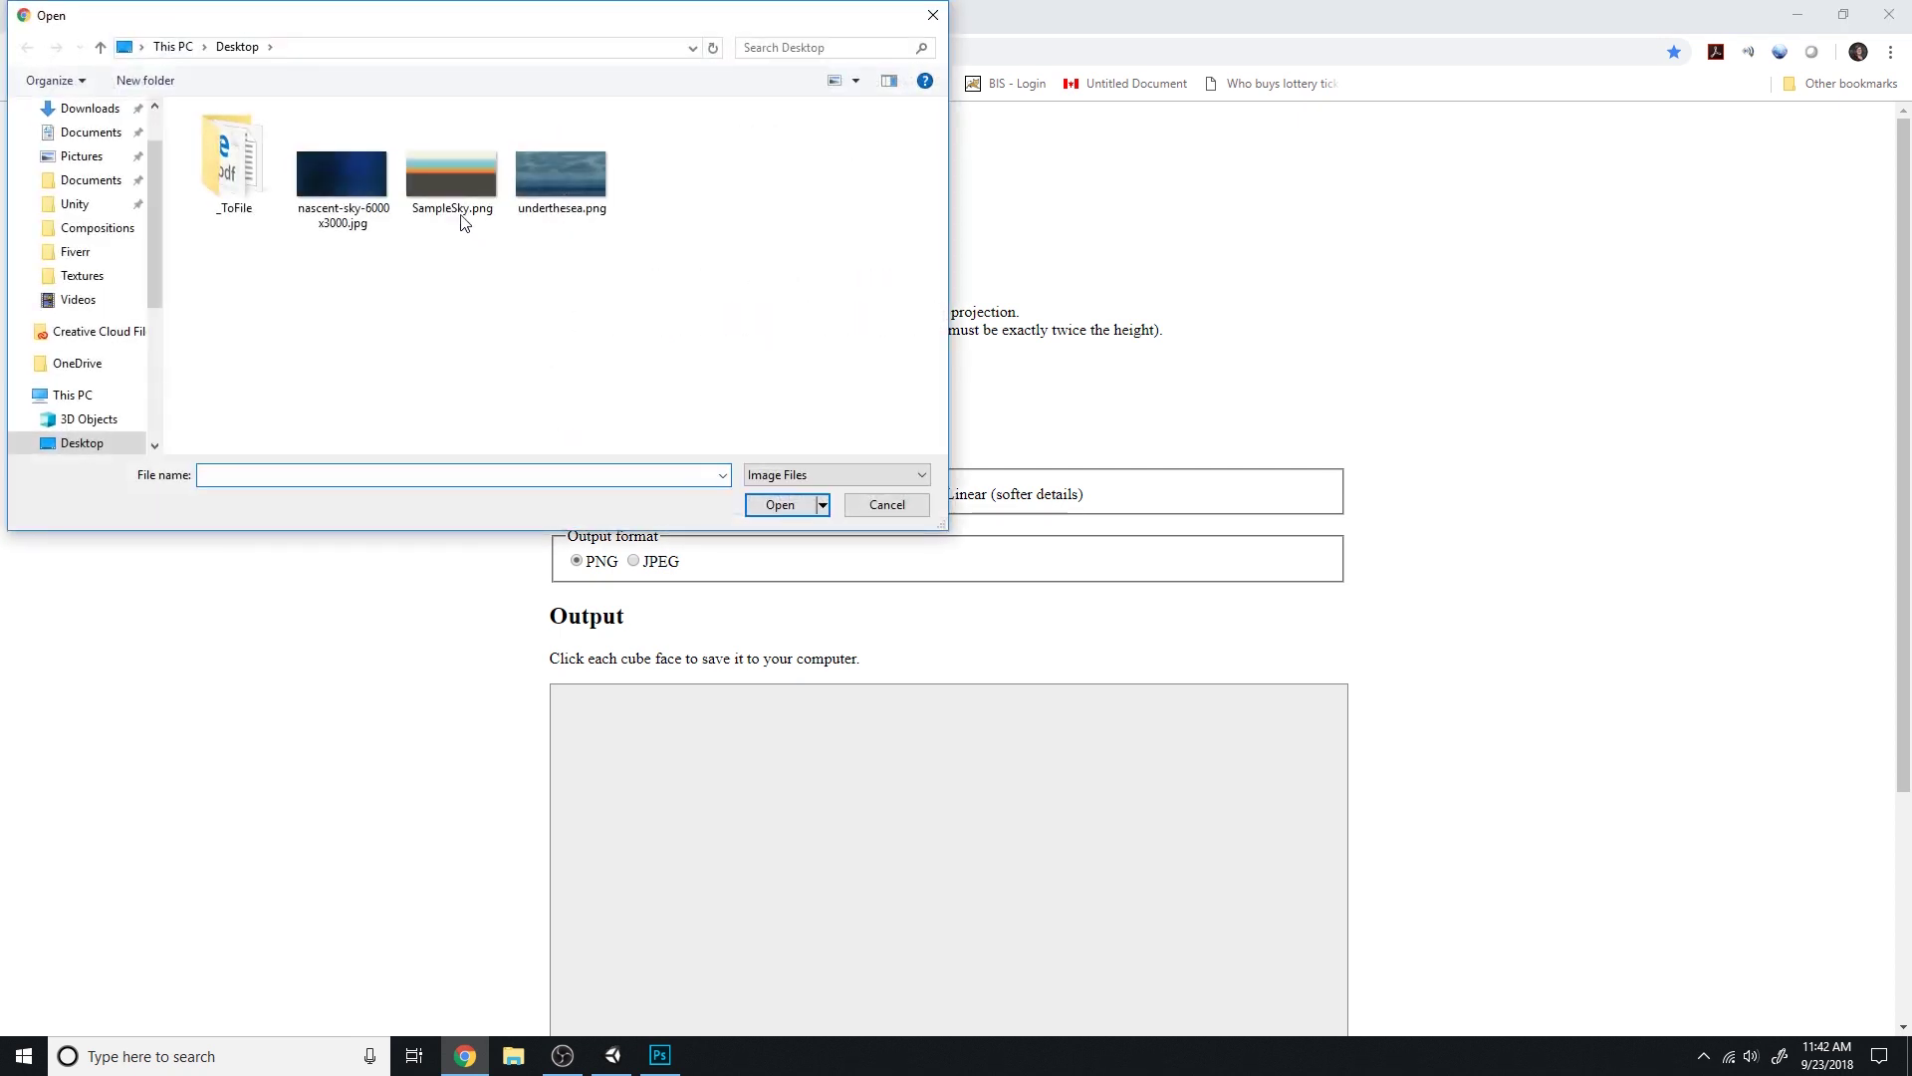
pyautogui.click(418, 185)
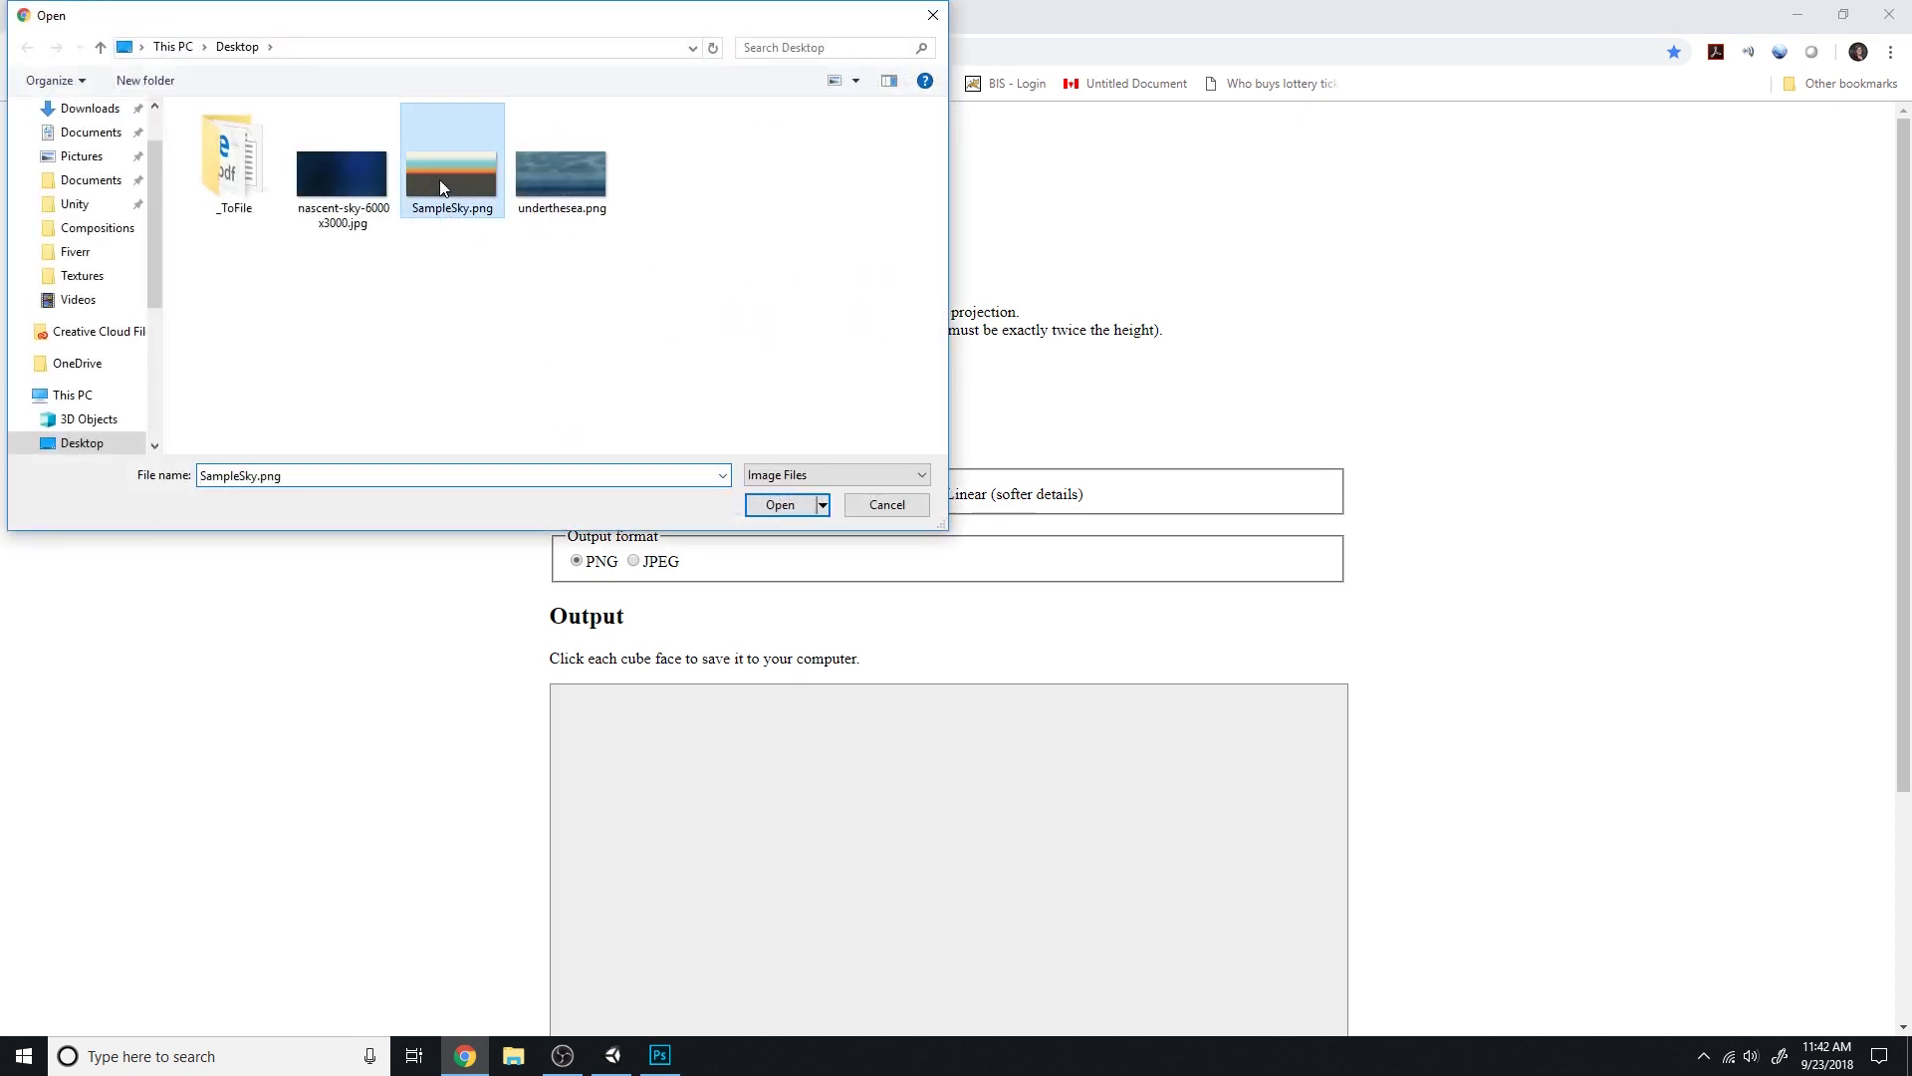
pyautogui.click(783, 506)
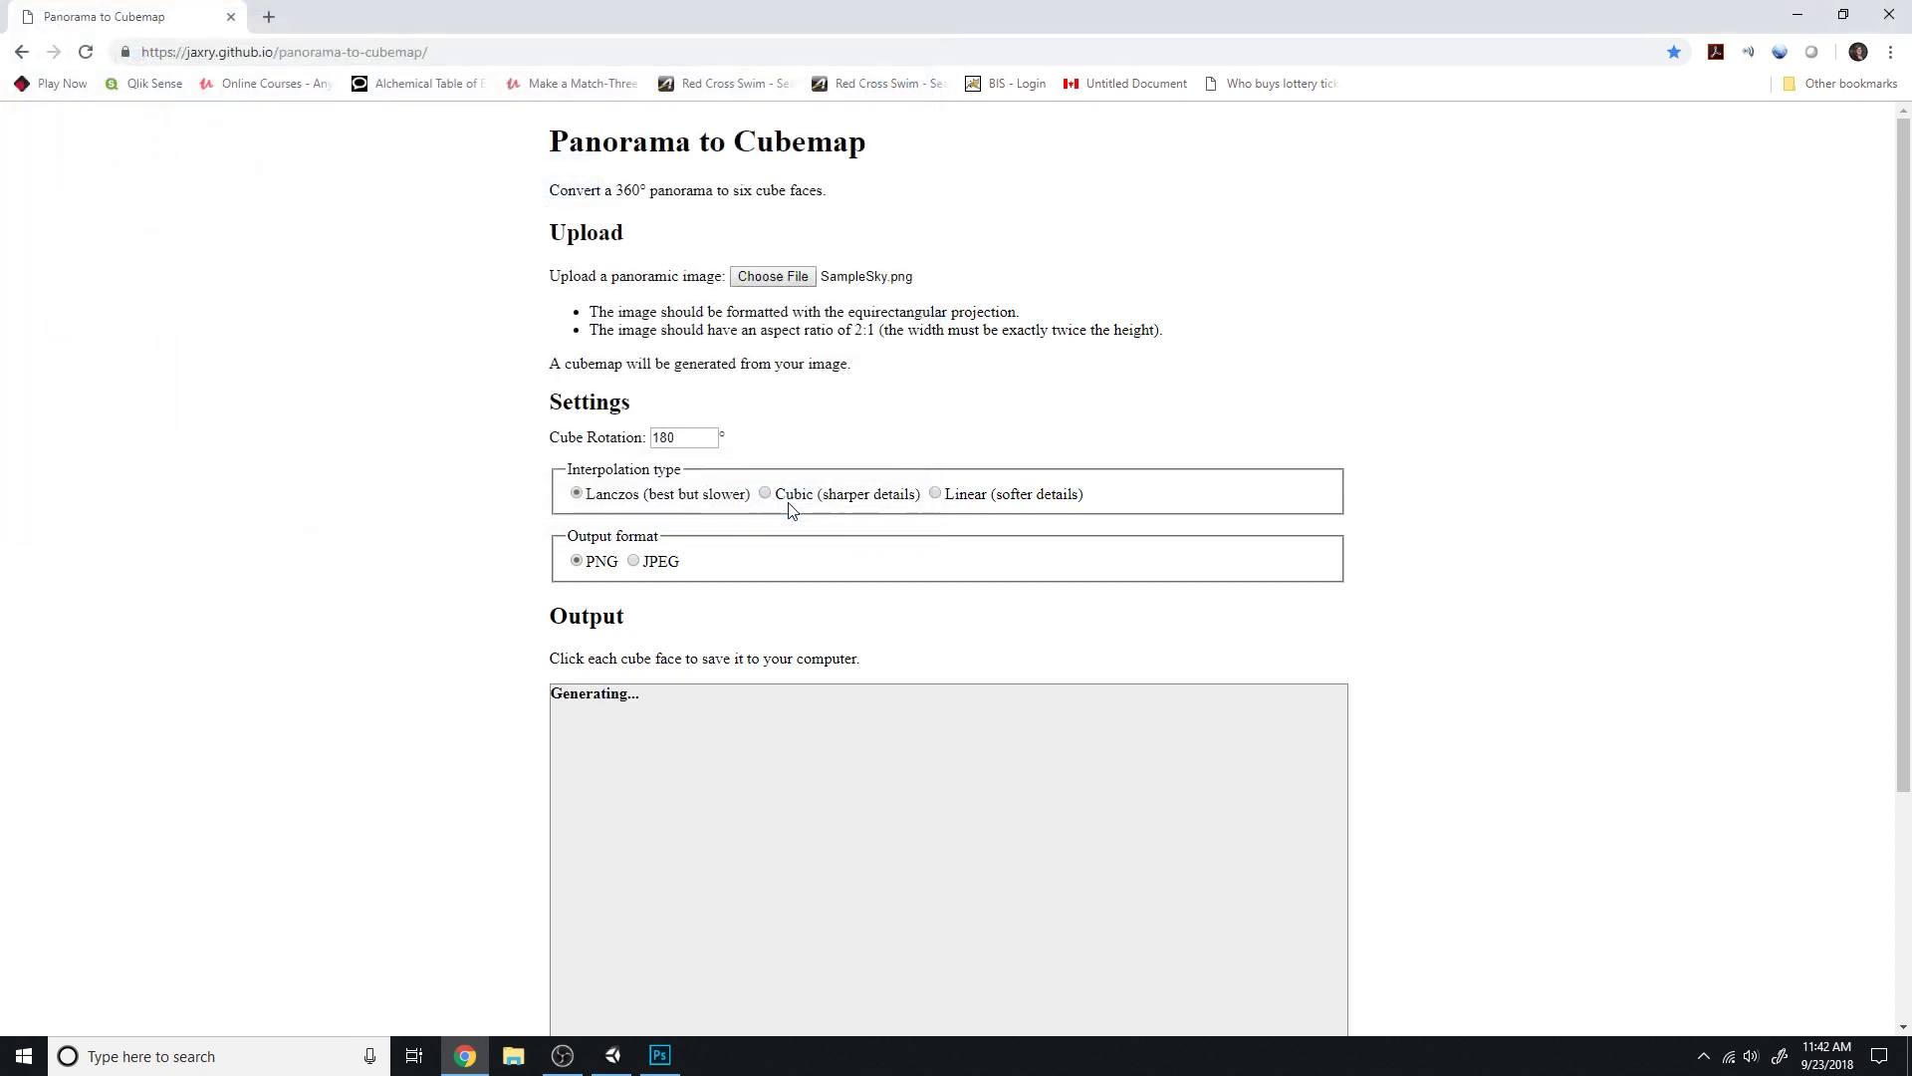
# Download all six cube faces (py, nx, pz, px, nz, ny) as PNG files
pyautogui.scroll(-2, 849, 521)
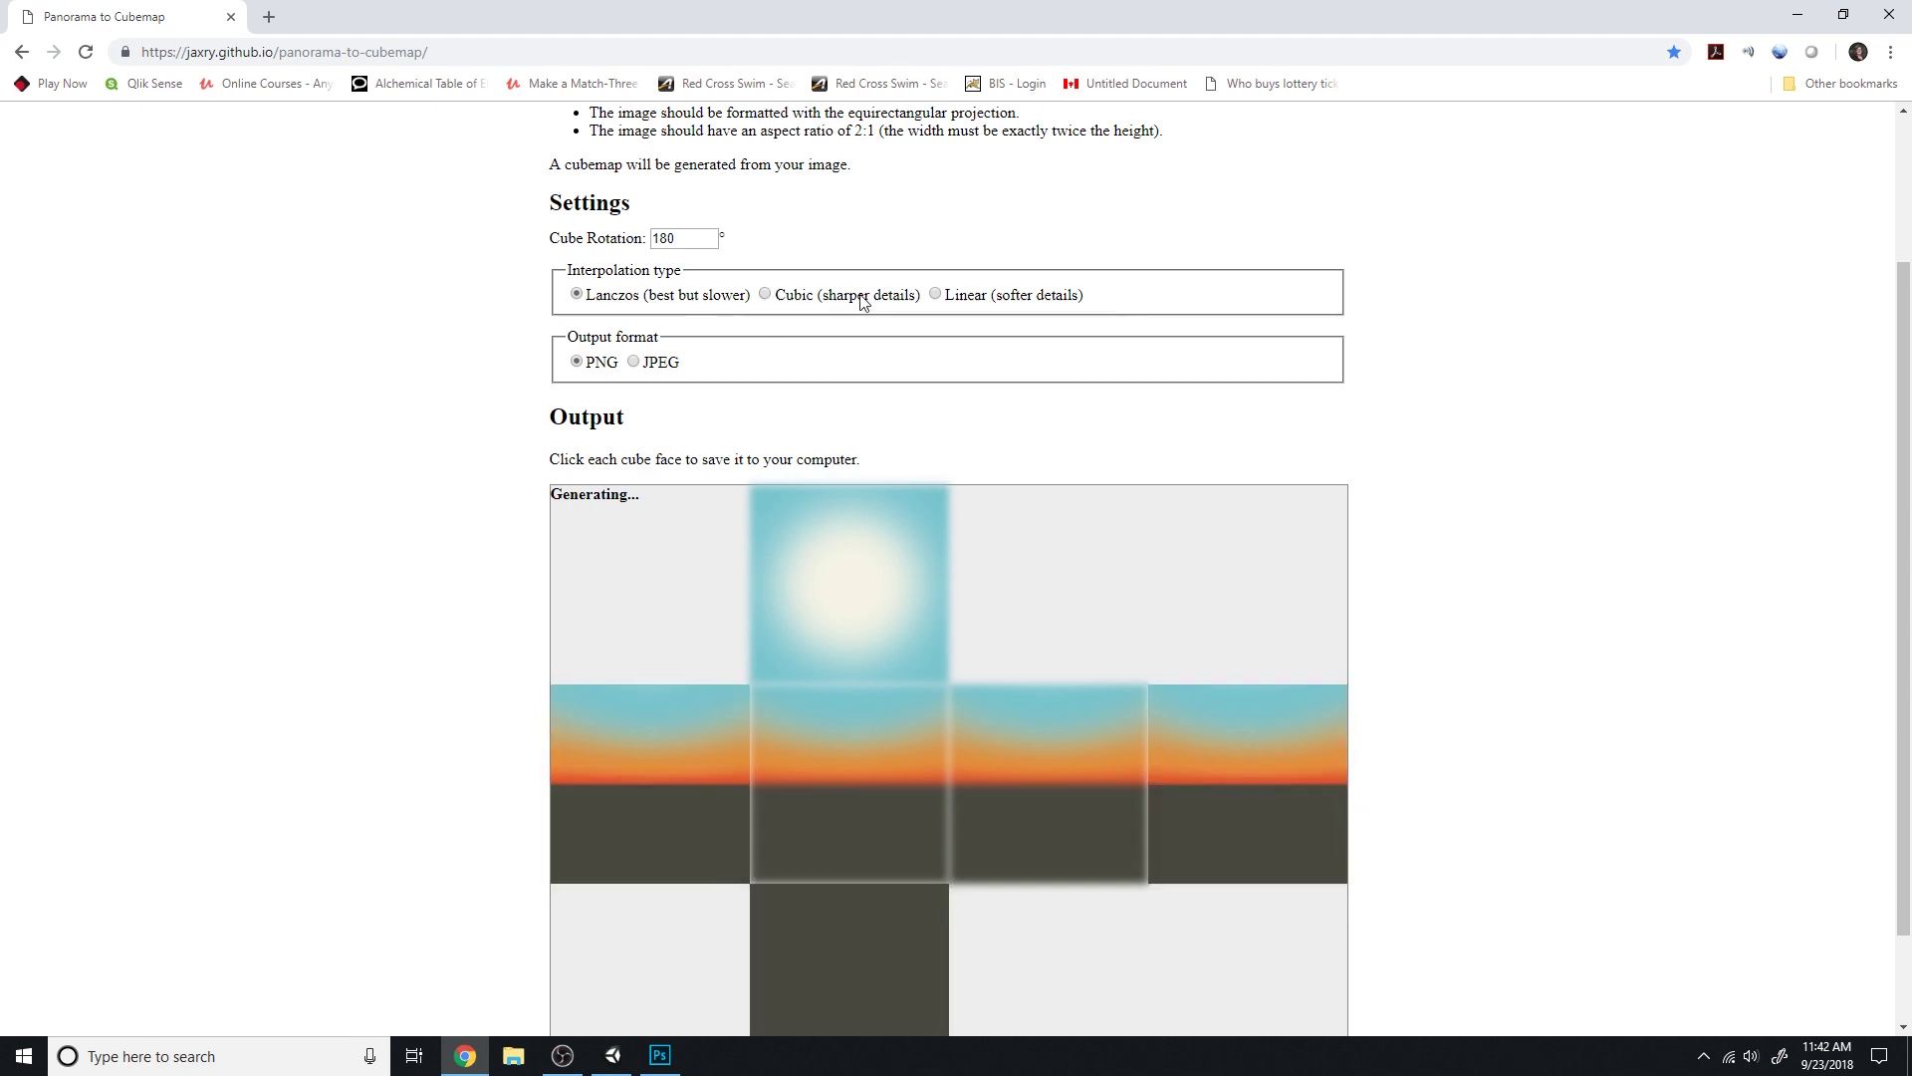
pyautogui.scroll(-1, 1032, 552)
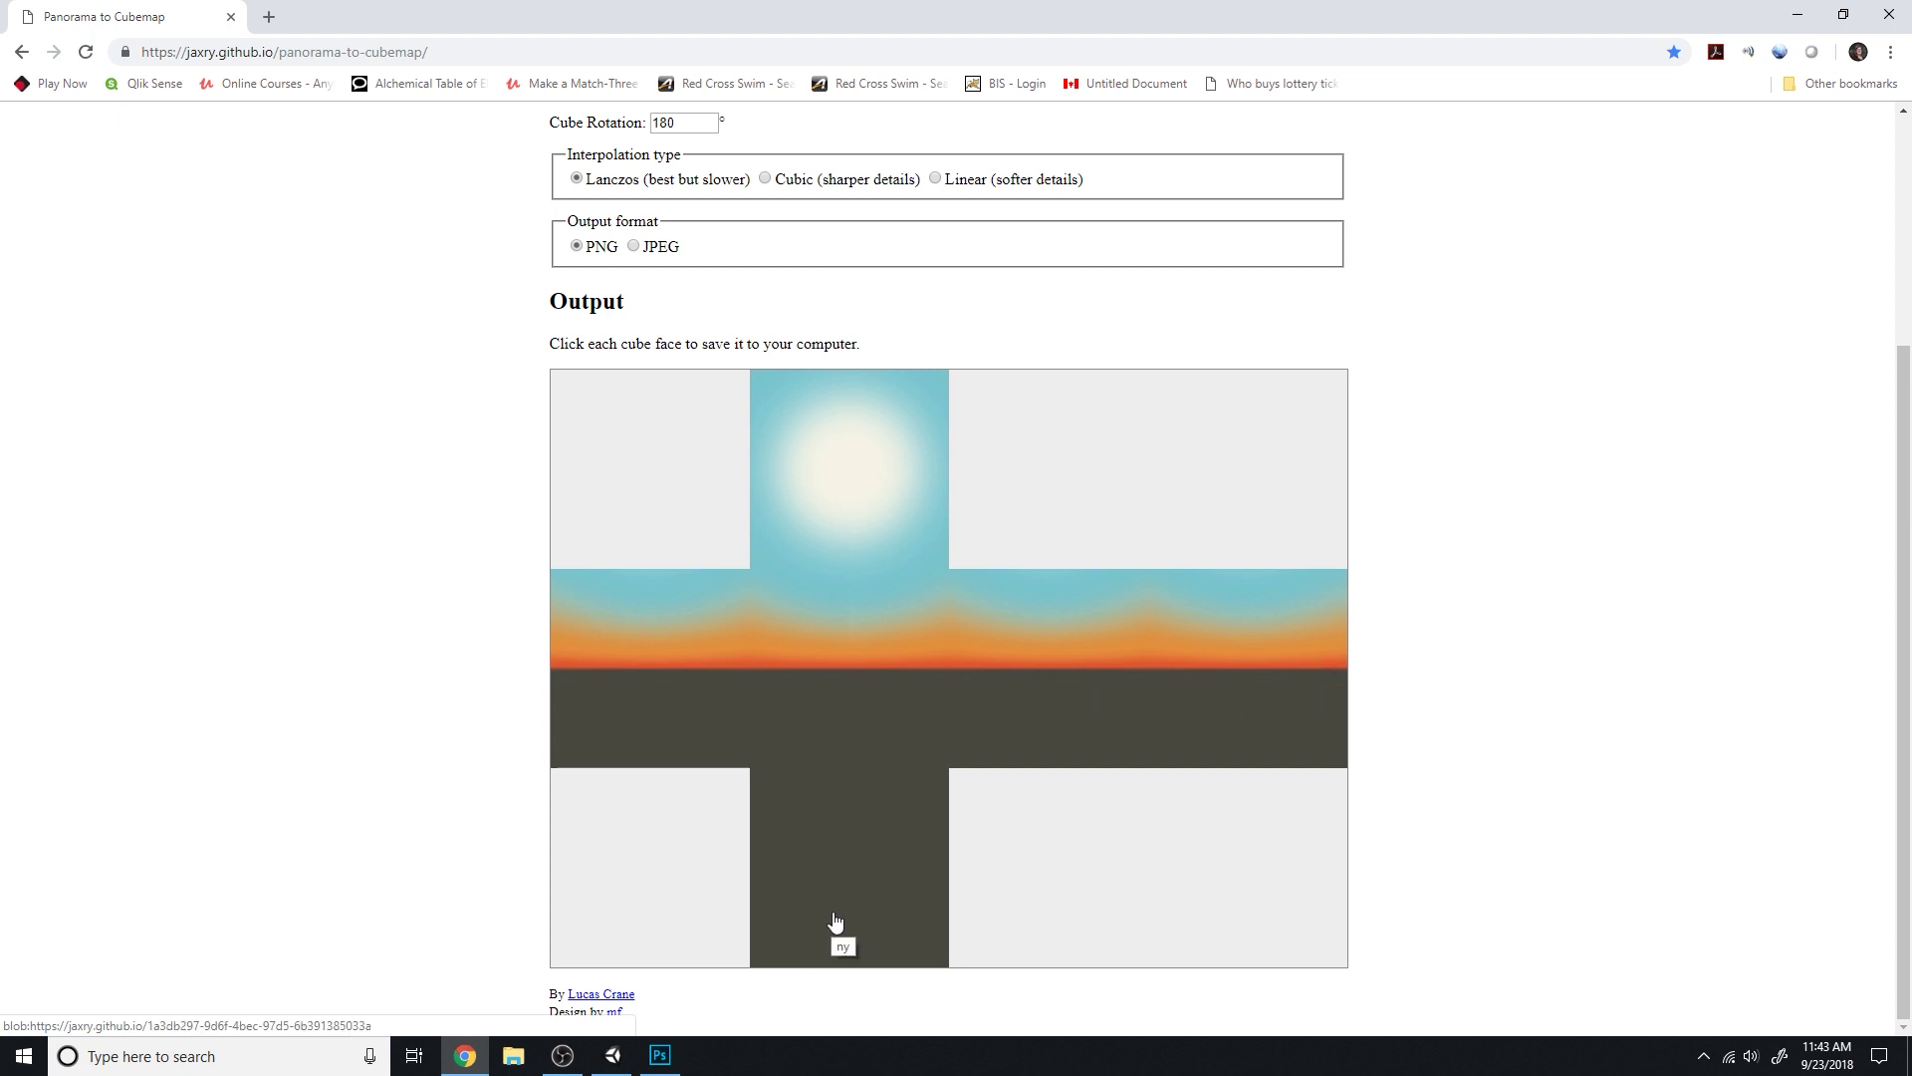
pyautogui.click(890, 495)
pyautogui.click(670, 662)
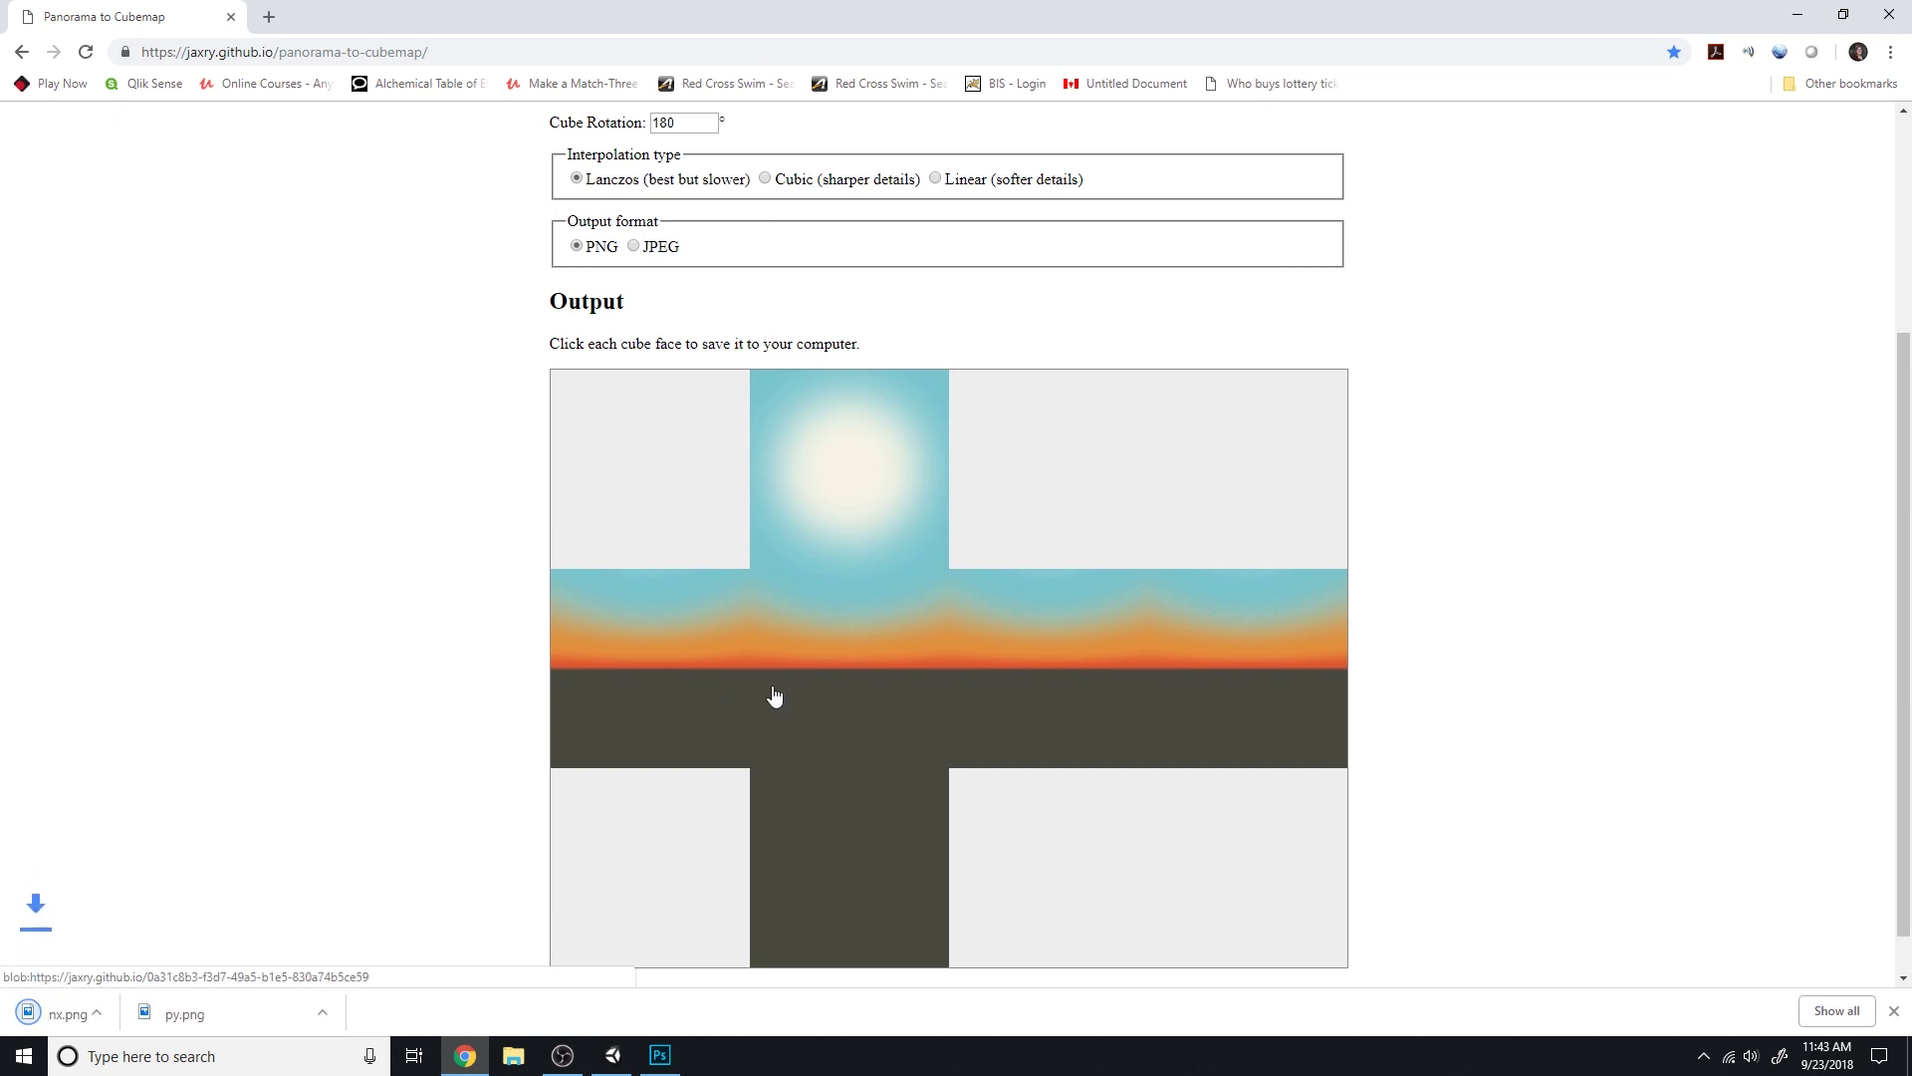
pyautogui.click(841, 679)
pyautogui.click(1023, 672)
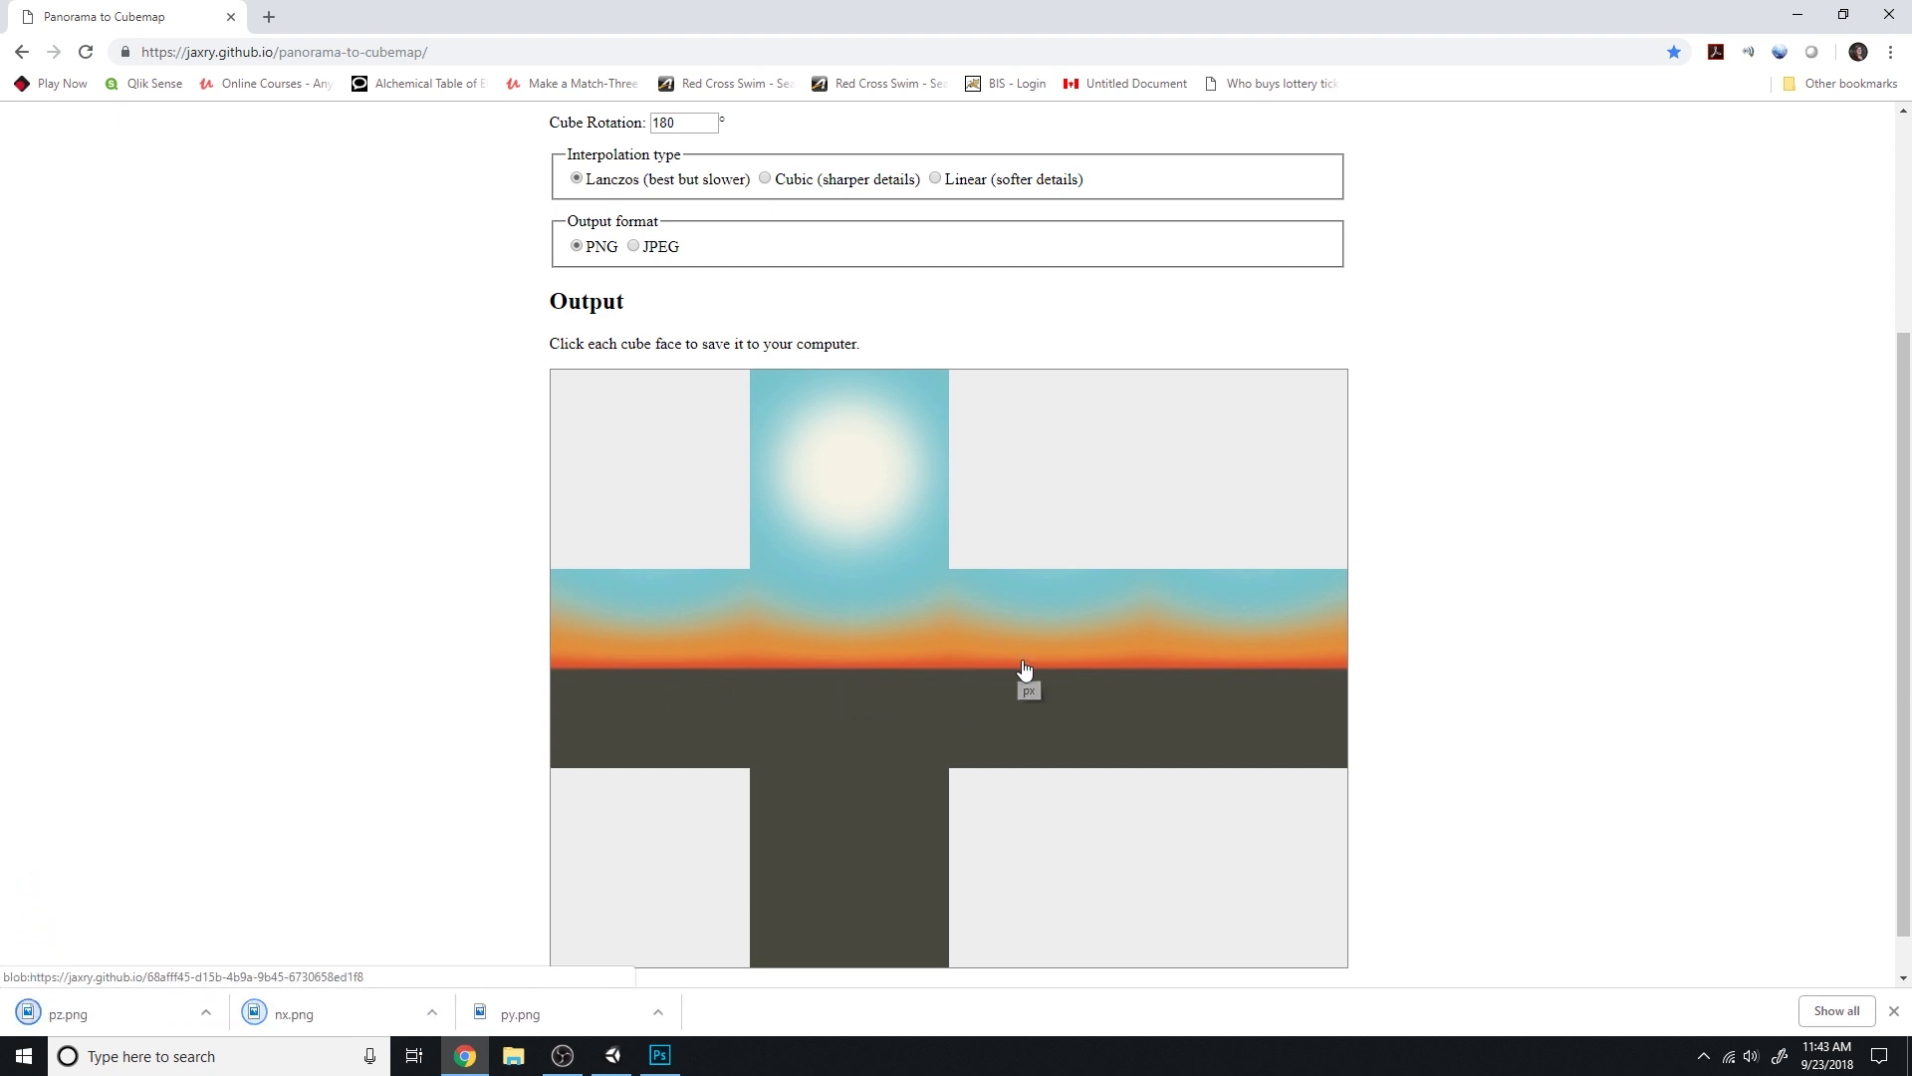
pyautogui.click(1233, 670)
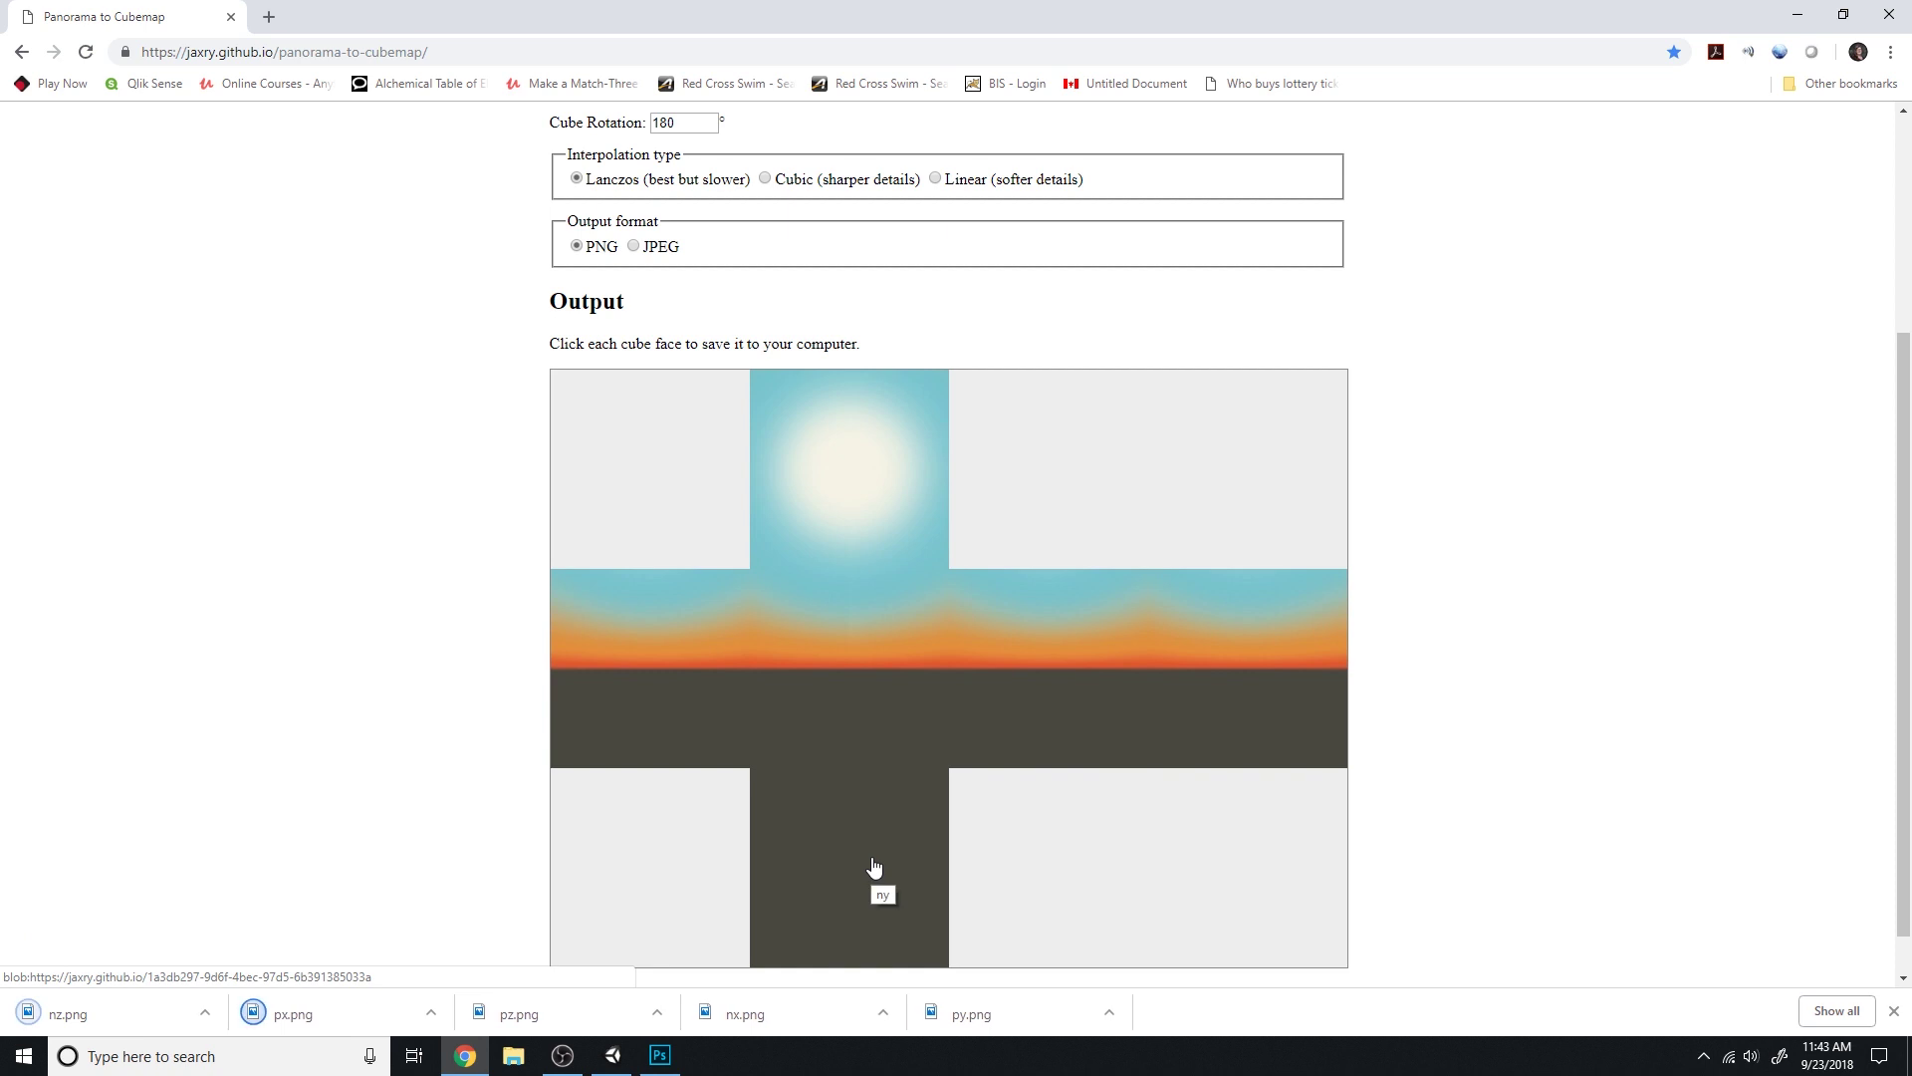
pyautogui.click(875, 866)
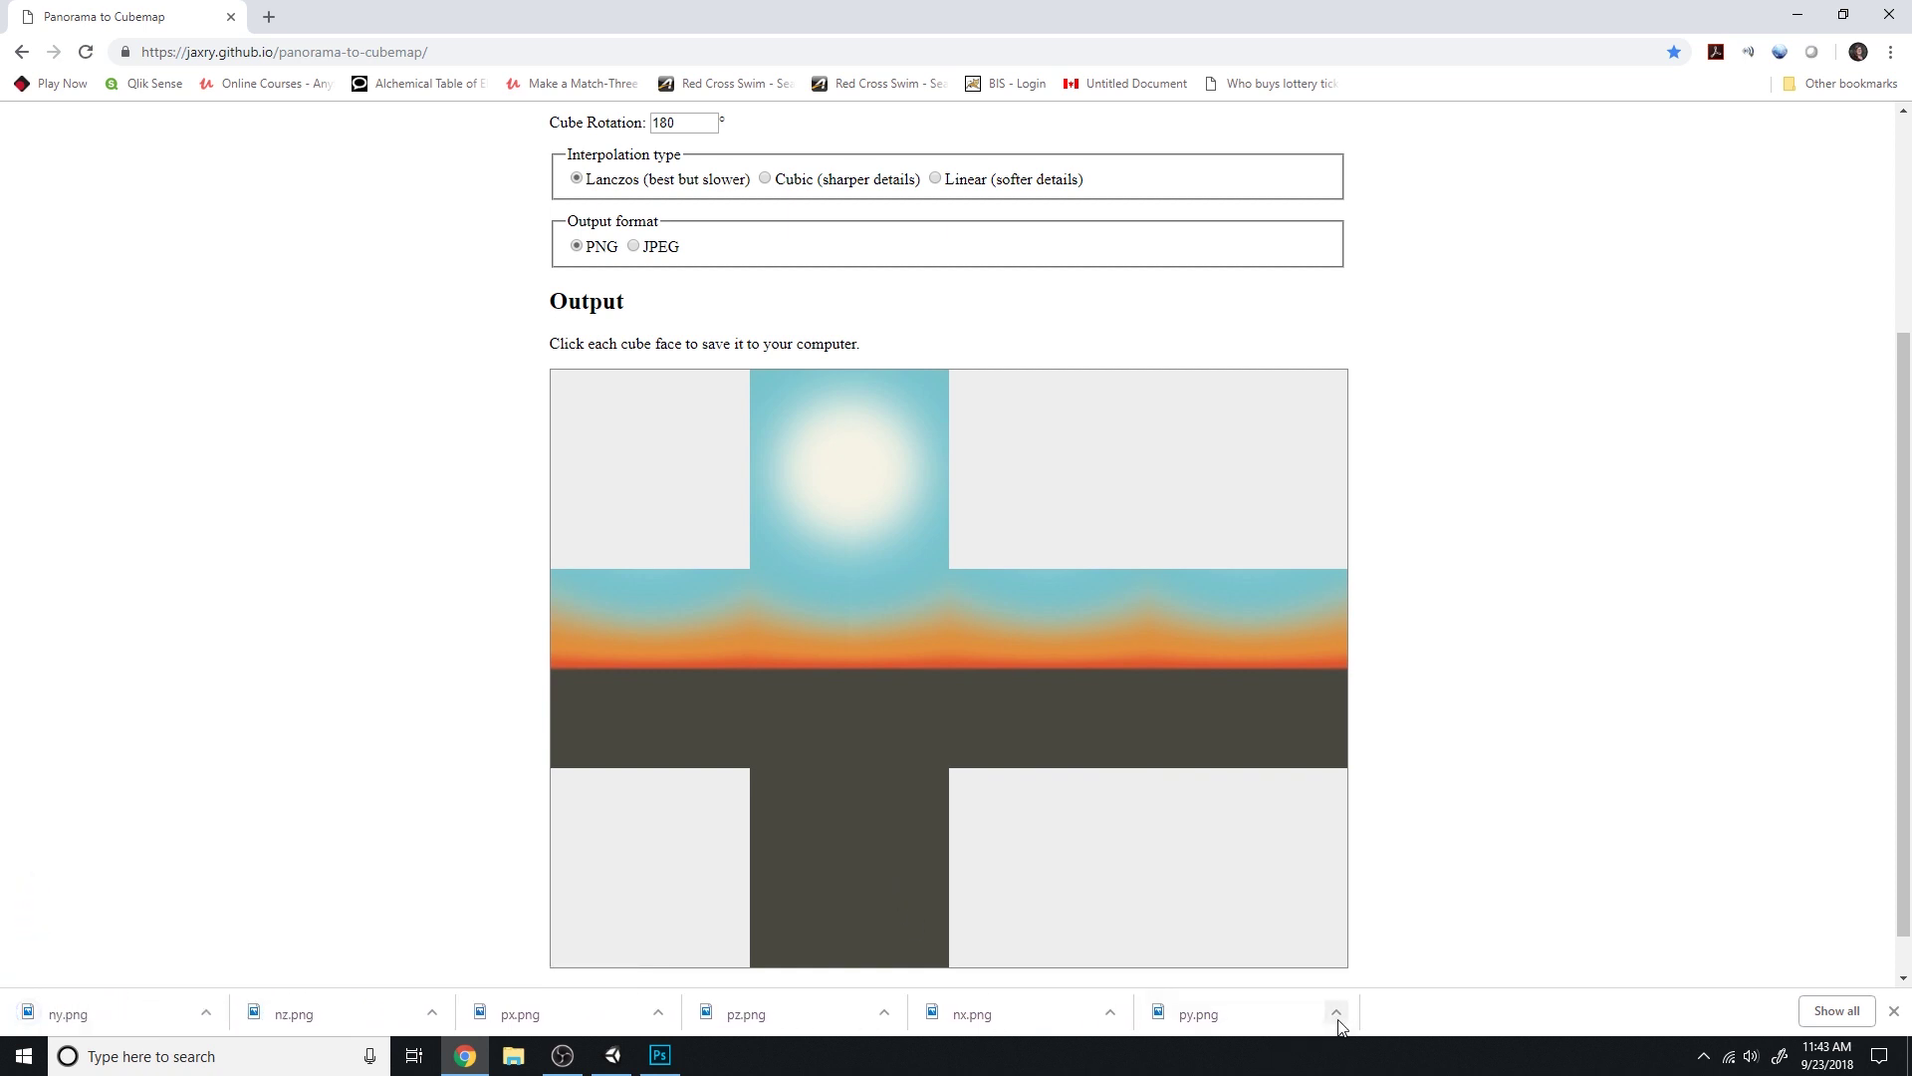
pyautogui.click(1336, 1013)
# Create a new folder named SampleSky in the Downloads folder
pyautogui.click(1389, 943)
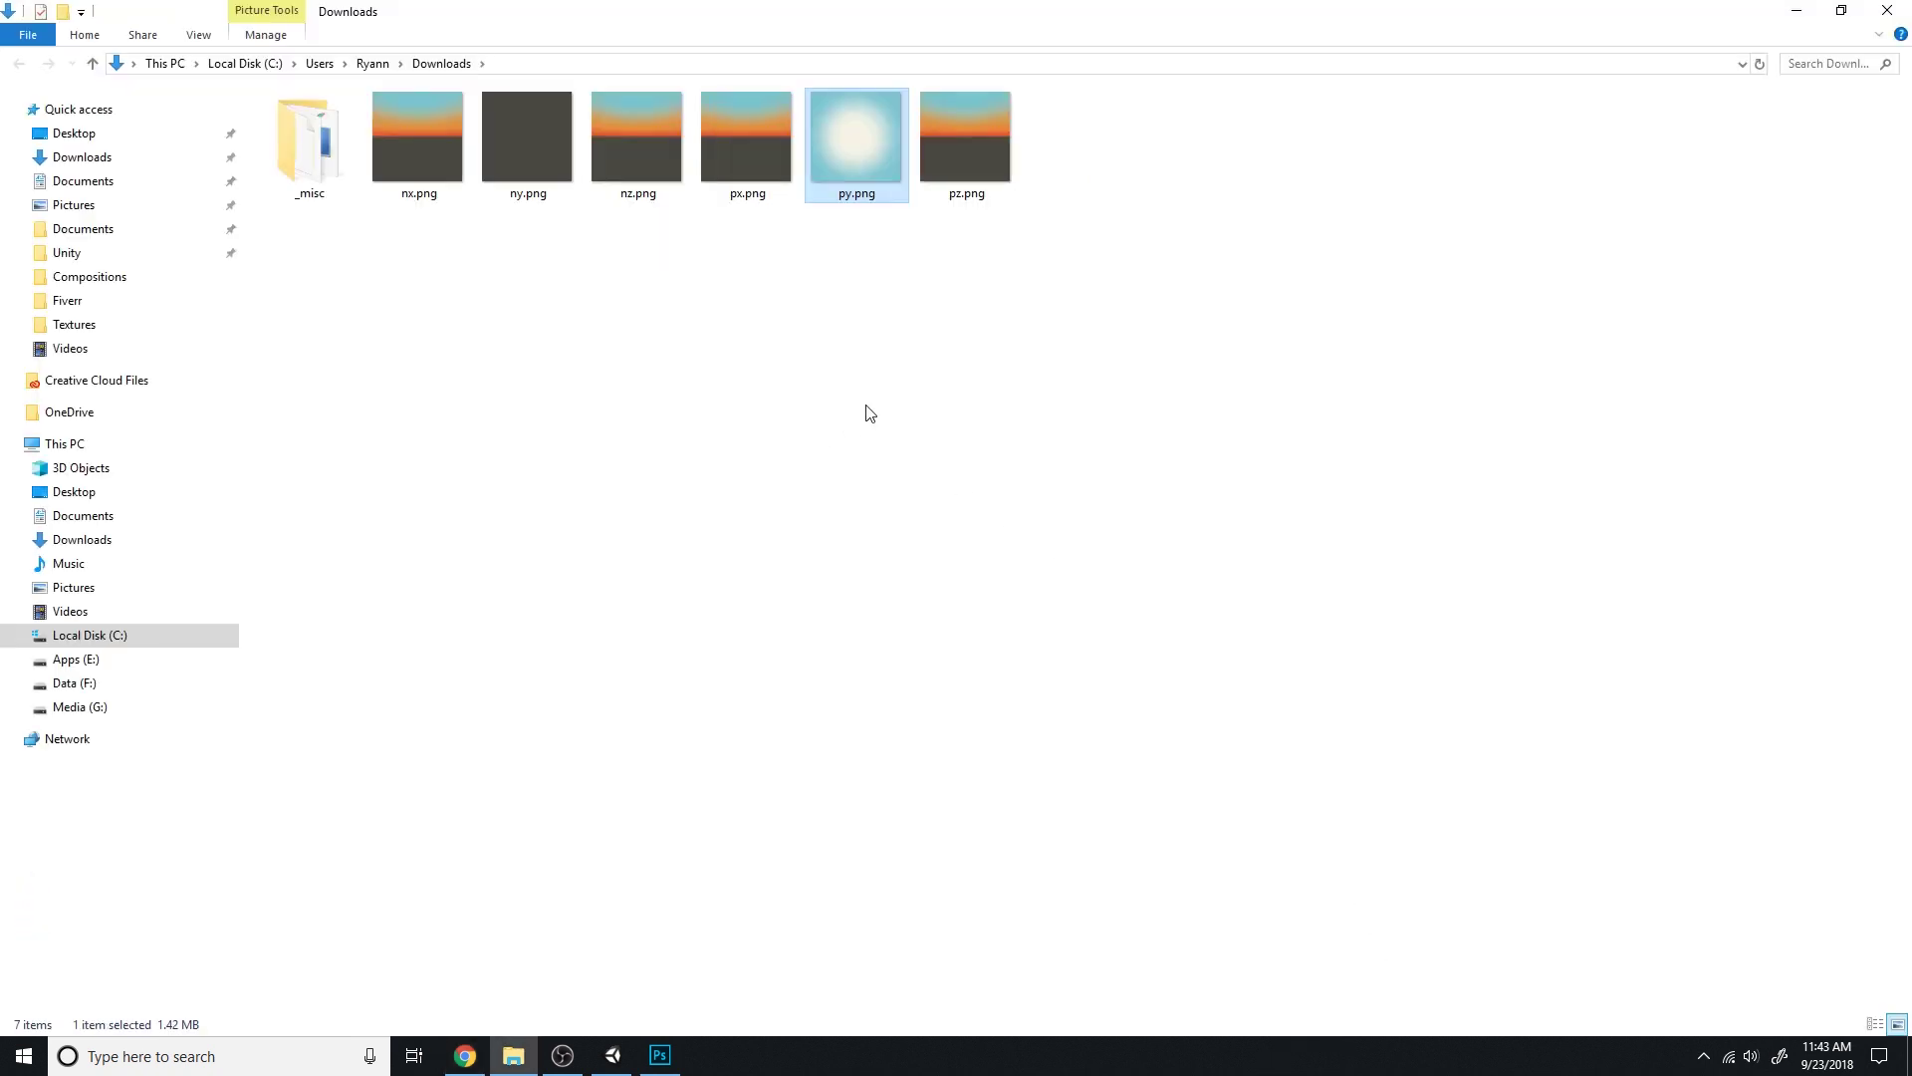
pyautogui.rightClick(1027, 399)
pyautogui.moveTo(855, 681)
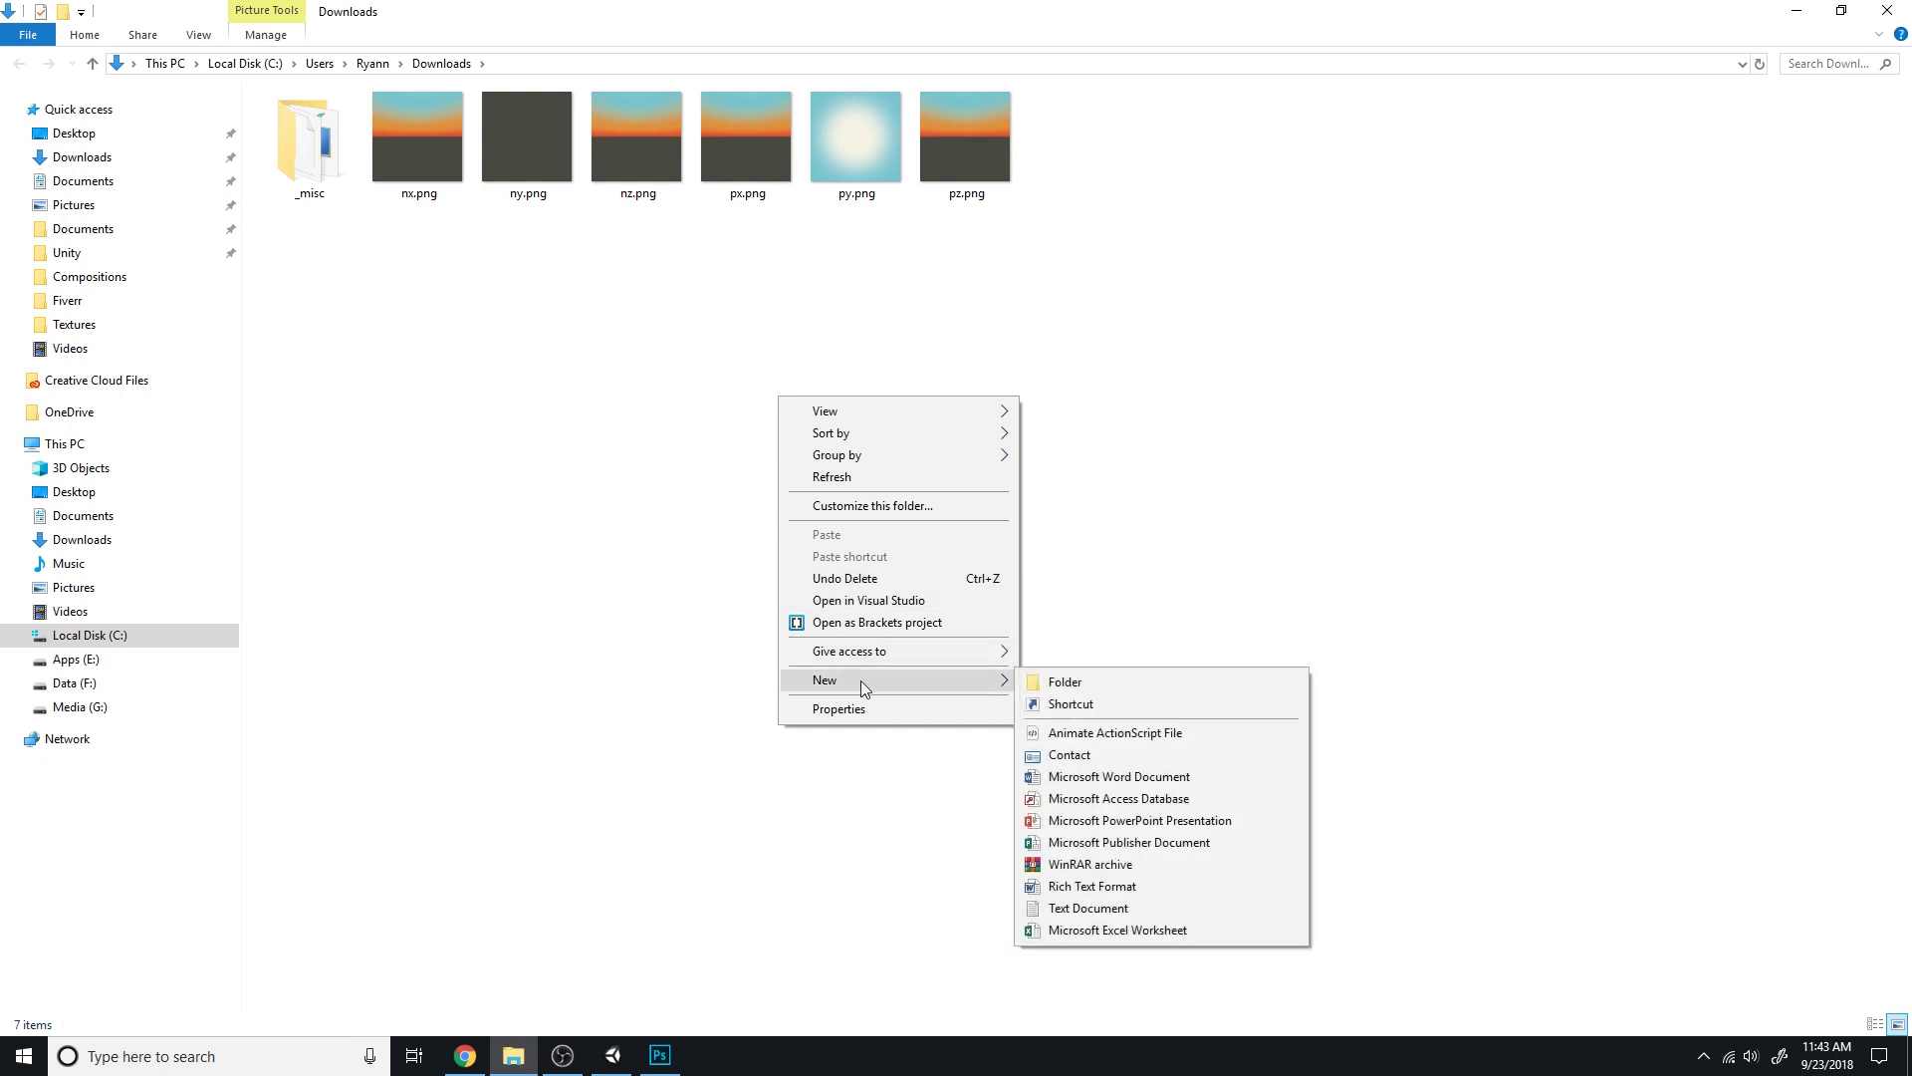
pyautogui.click(1050, 690)
pyautogui.write('S')
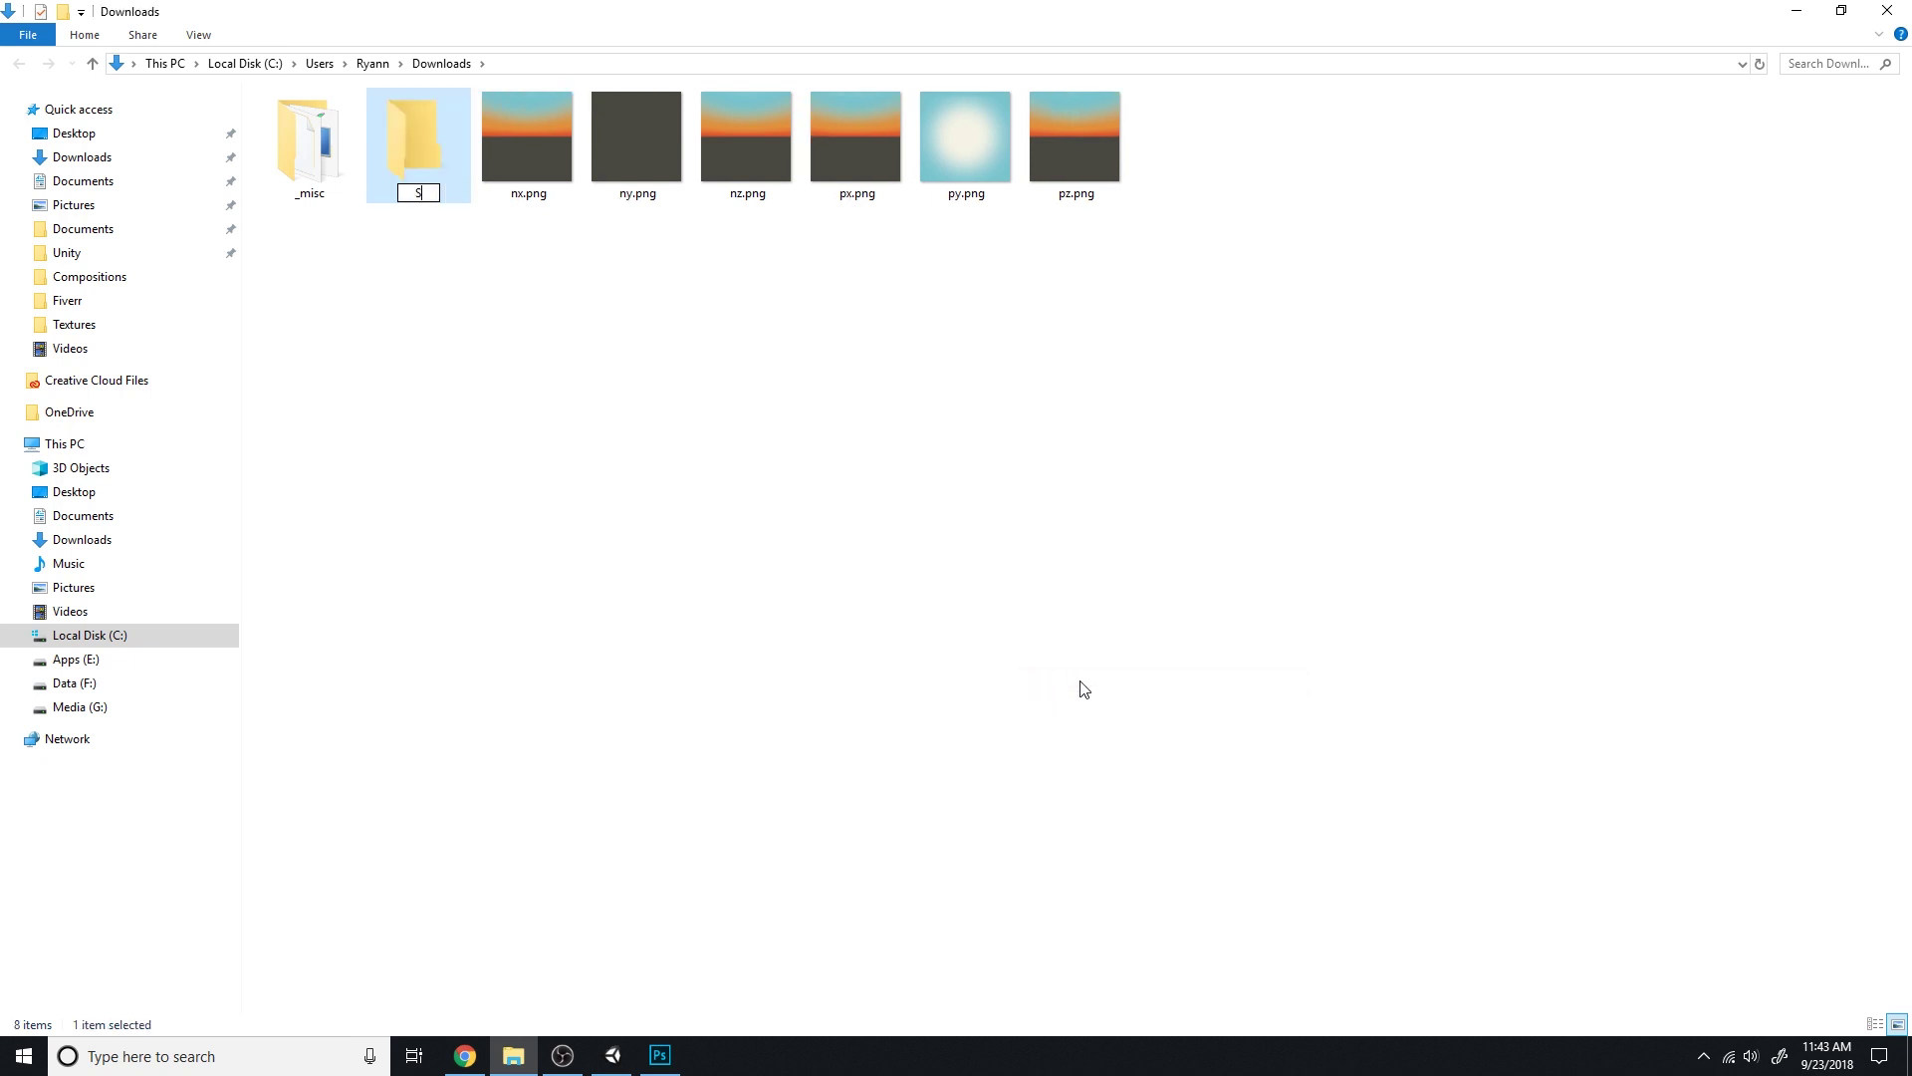
pyautogui.write('ampleSky')
pyautogui.press('Return')
# Move the six cube-face PNGs into the SampleSky folder
pyautogui.click(1109, 155)
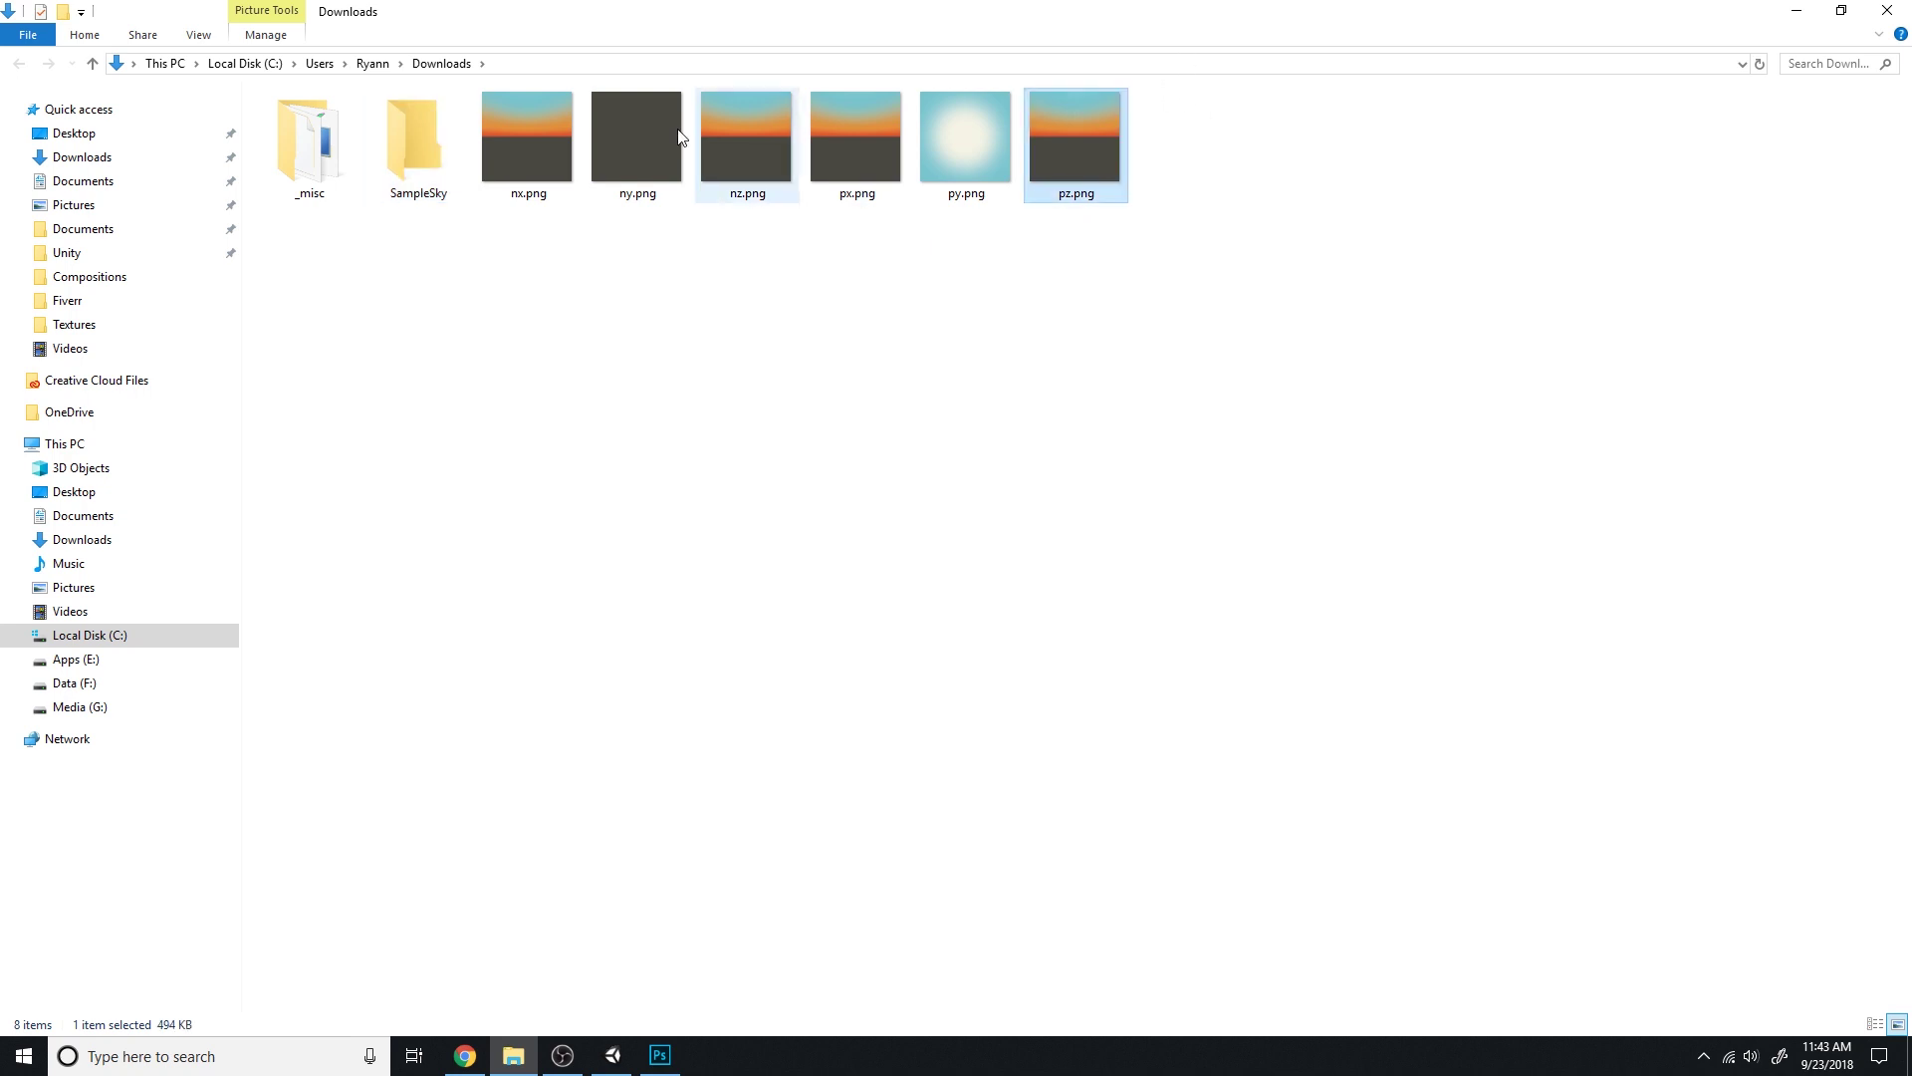
pyautogui.keyDown('shift'); pyautogui.click(550, 149); pyautogui.keyUp('shift')
pyautogui.moveTo(534, 170); pyautogui.dragTo(422, 158)
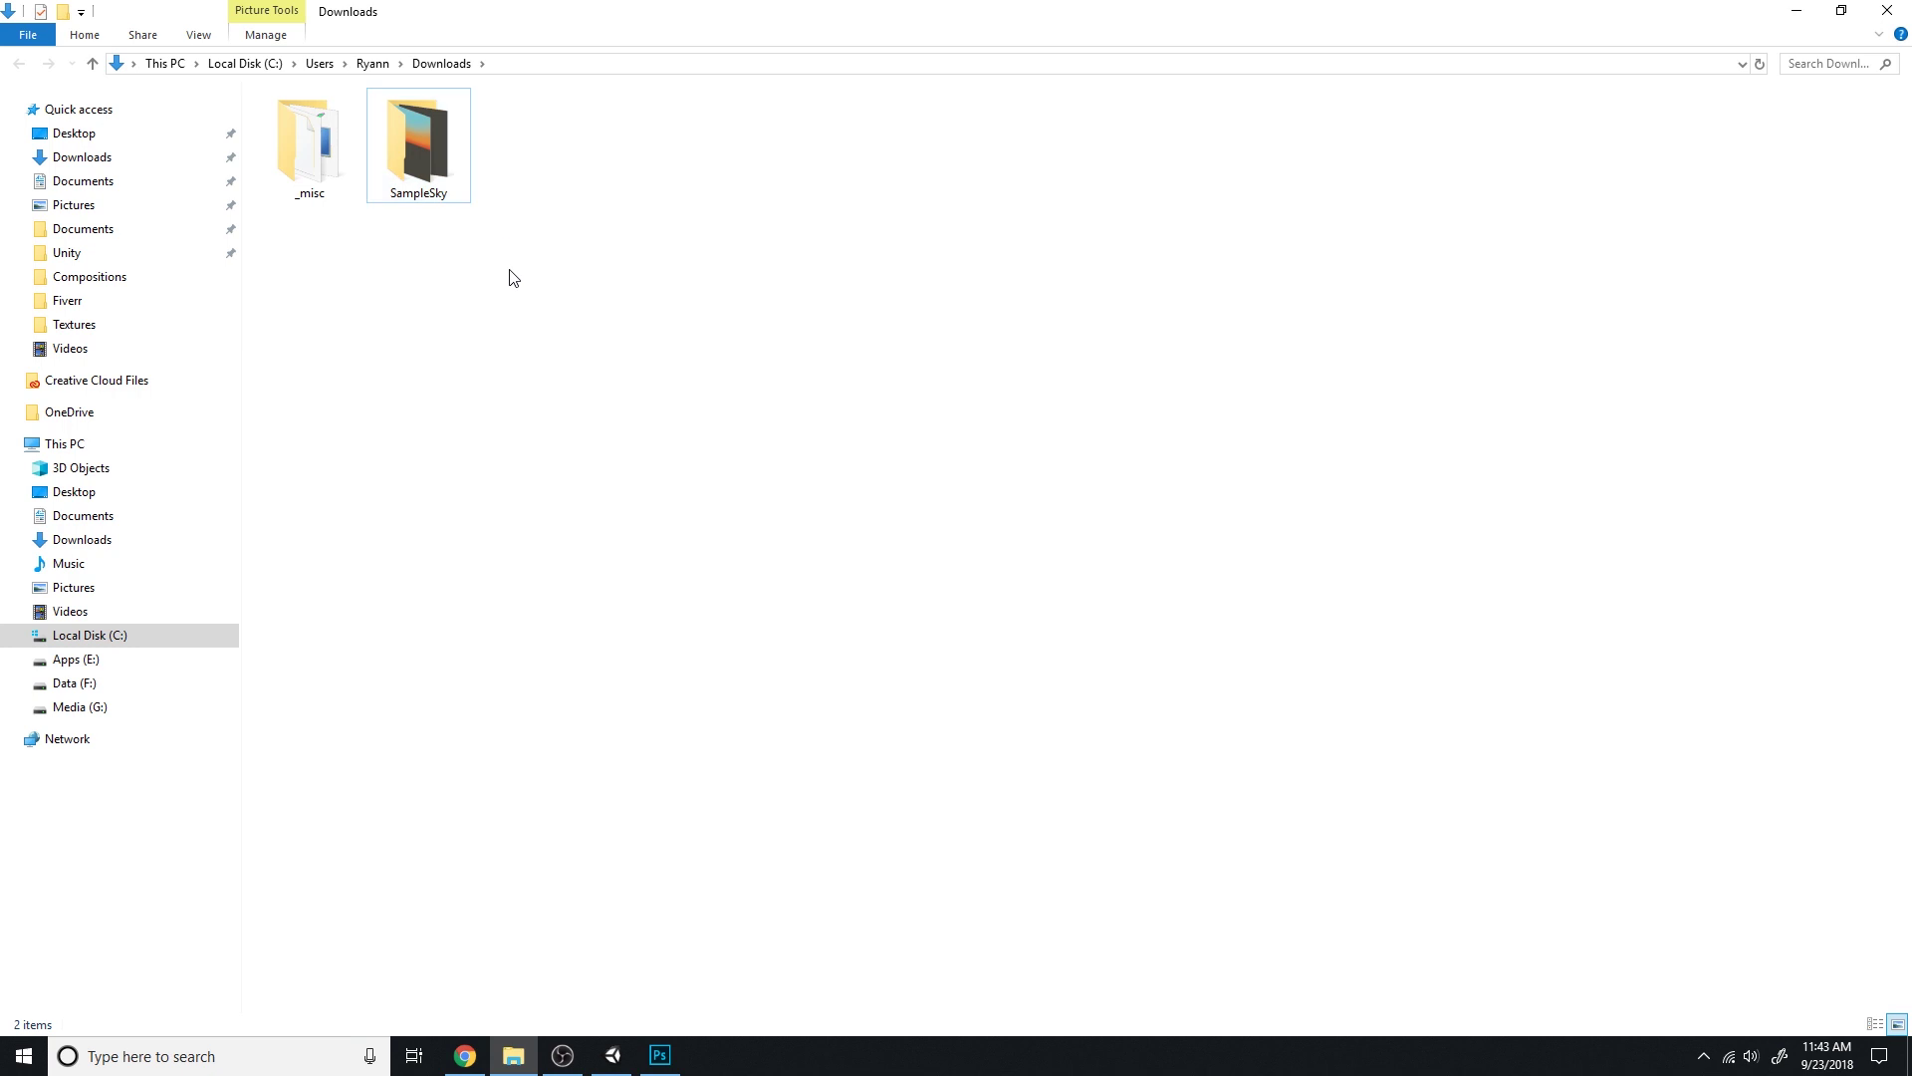
pyautogui.click(1841, 10)
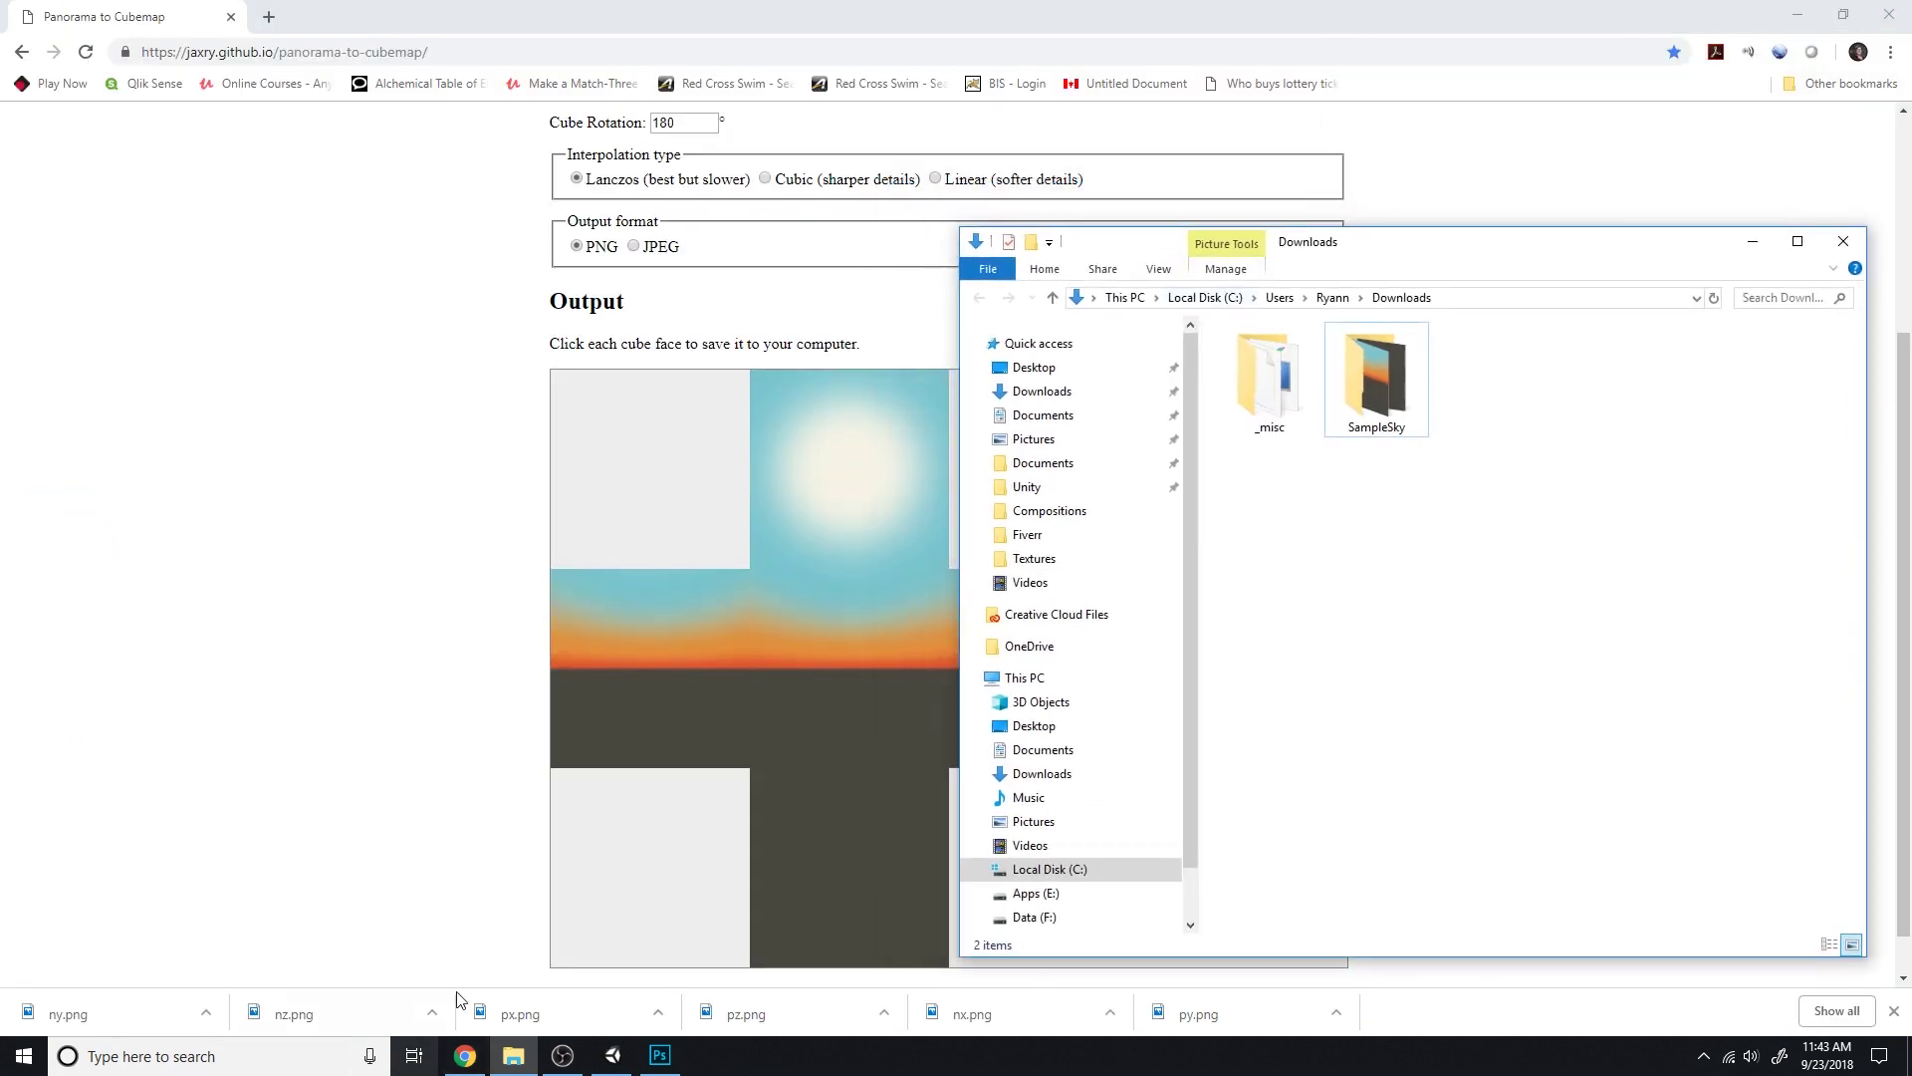
# In the SkyBox Test project, inspect the Main Camera and the Lighting Settings skybox
pyautogui.click(611, 1056)
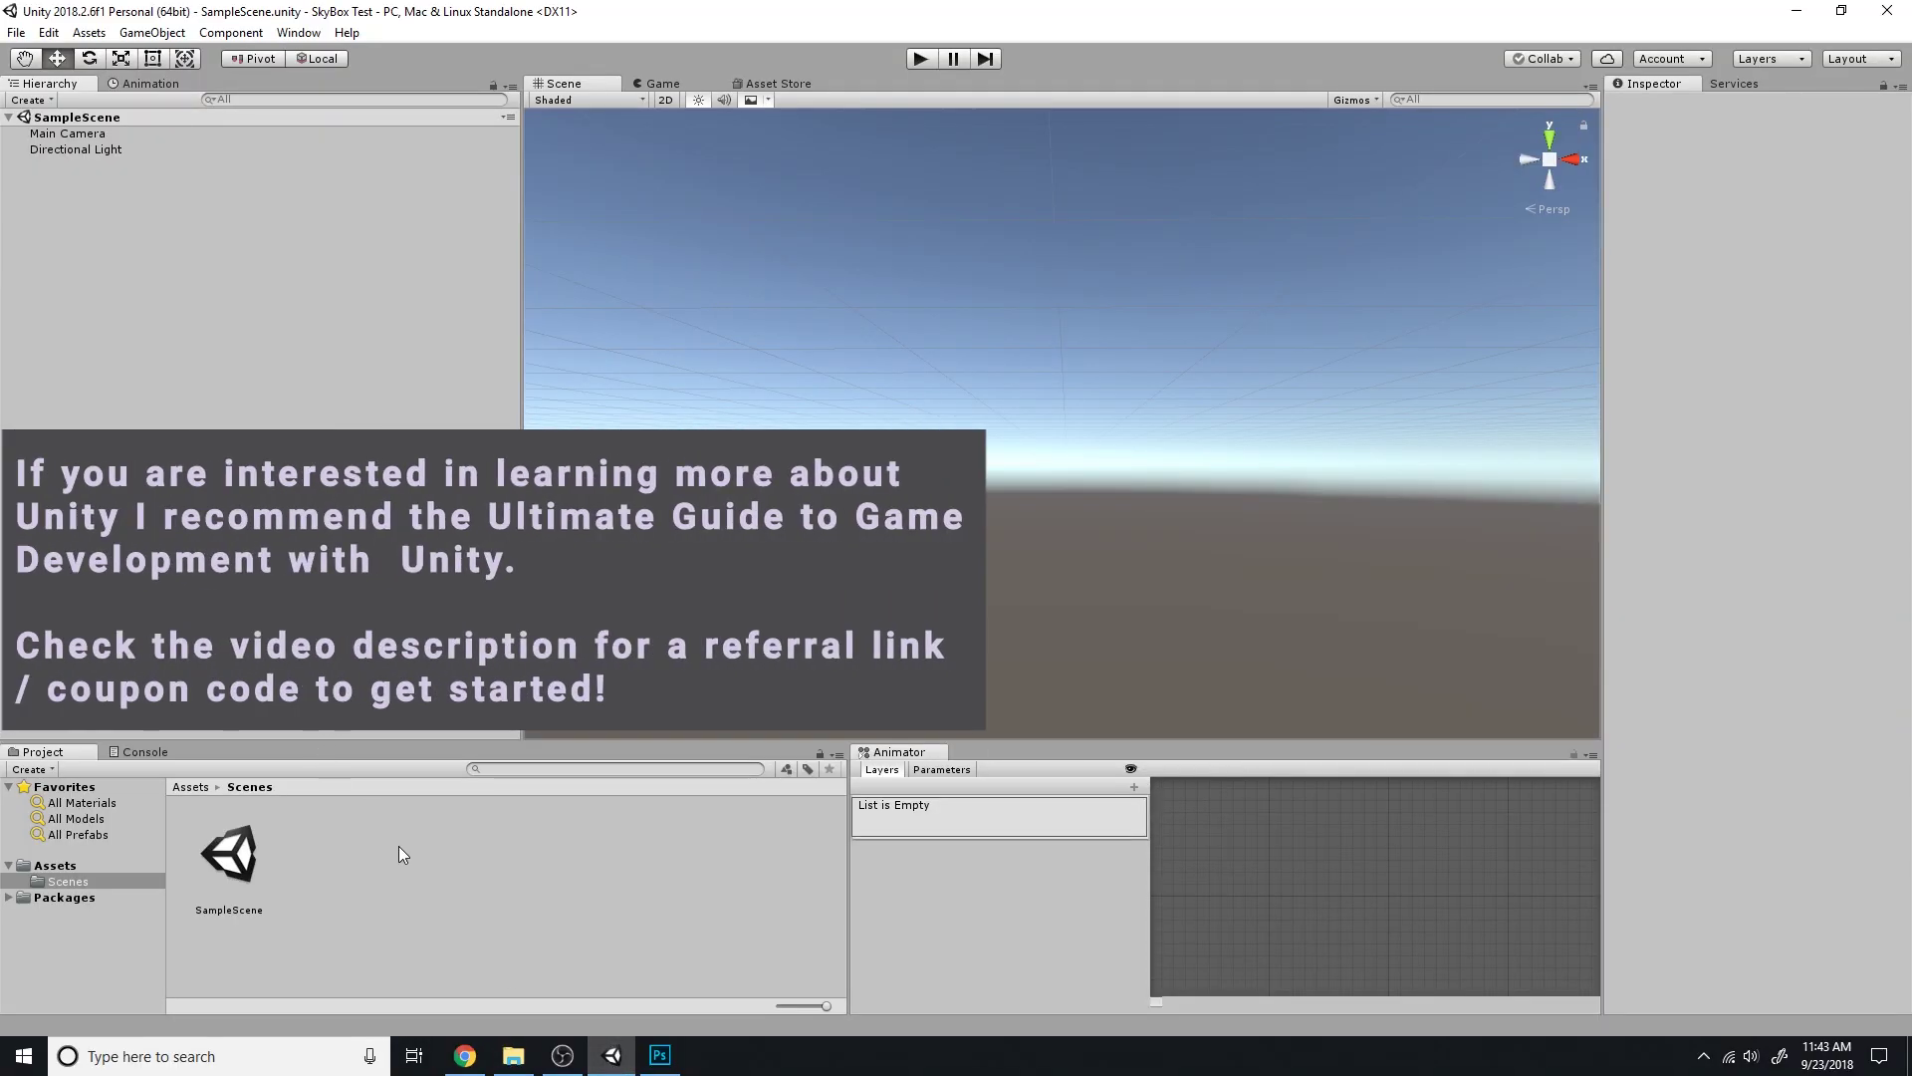
pyautogui.click(79, 133)
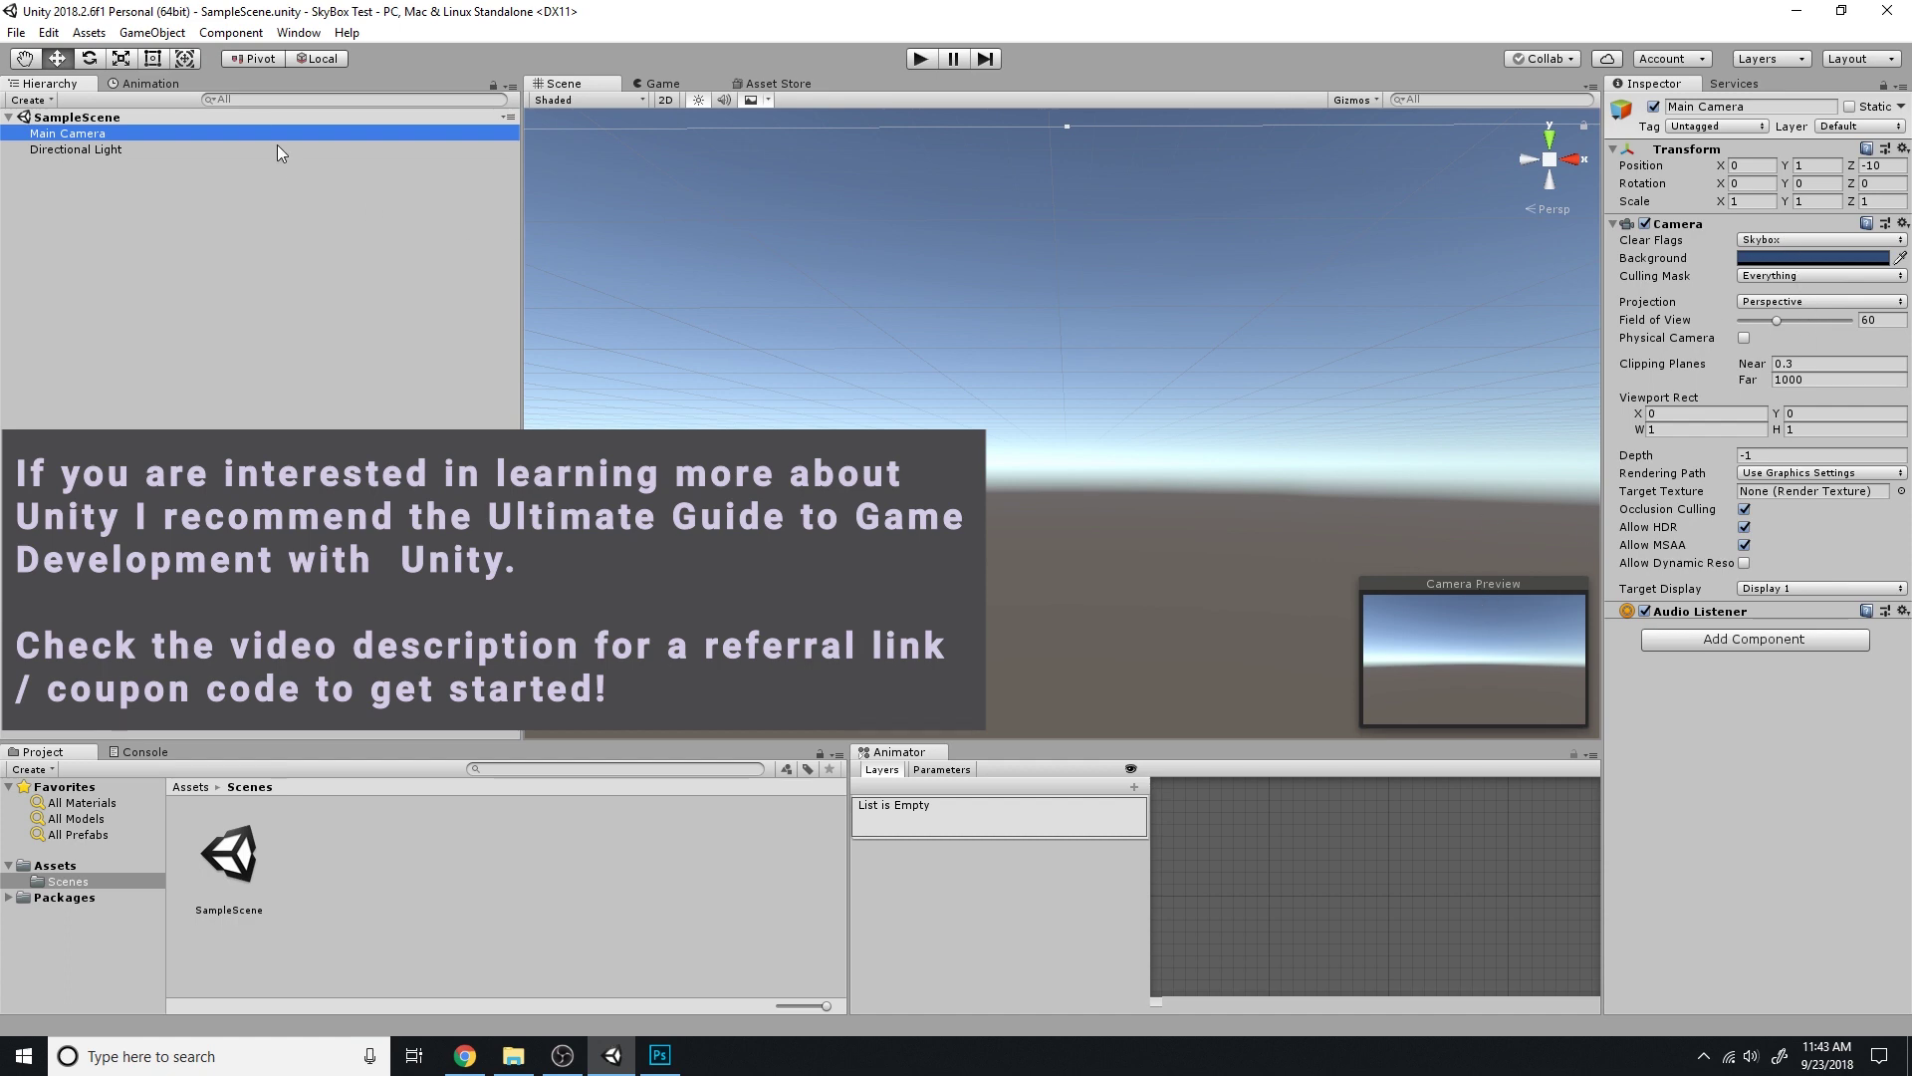
pyautogui.click(298, 32)
pyautogui.moveTo(359, 247)
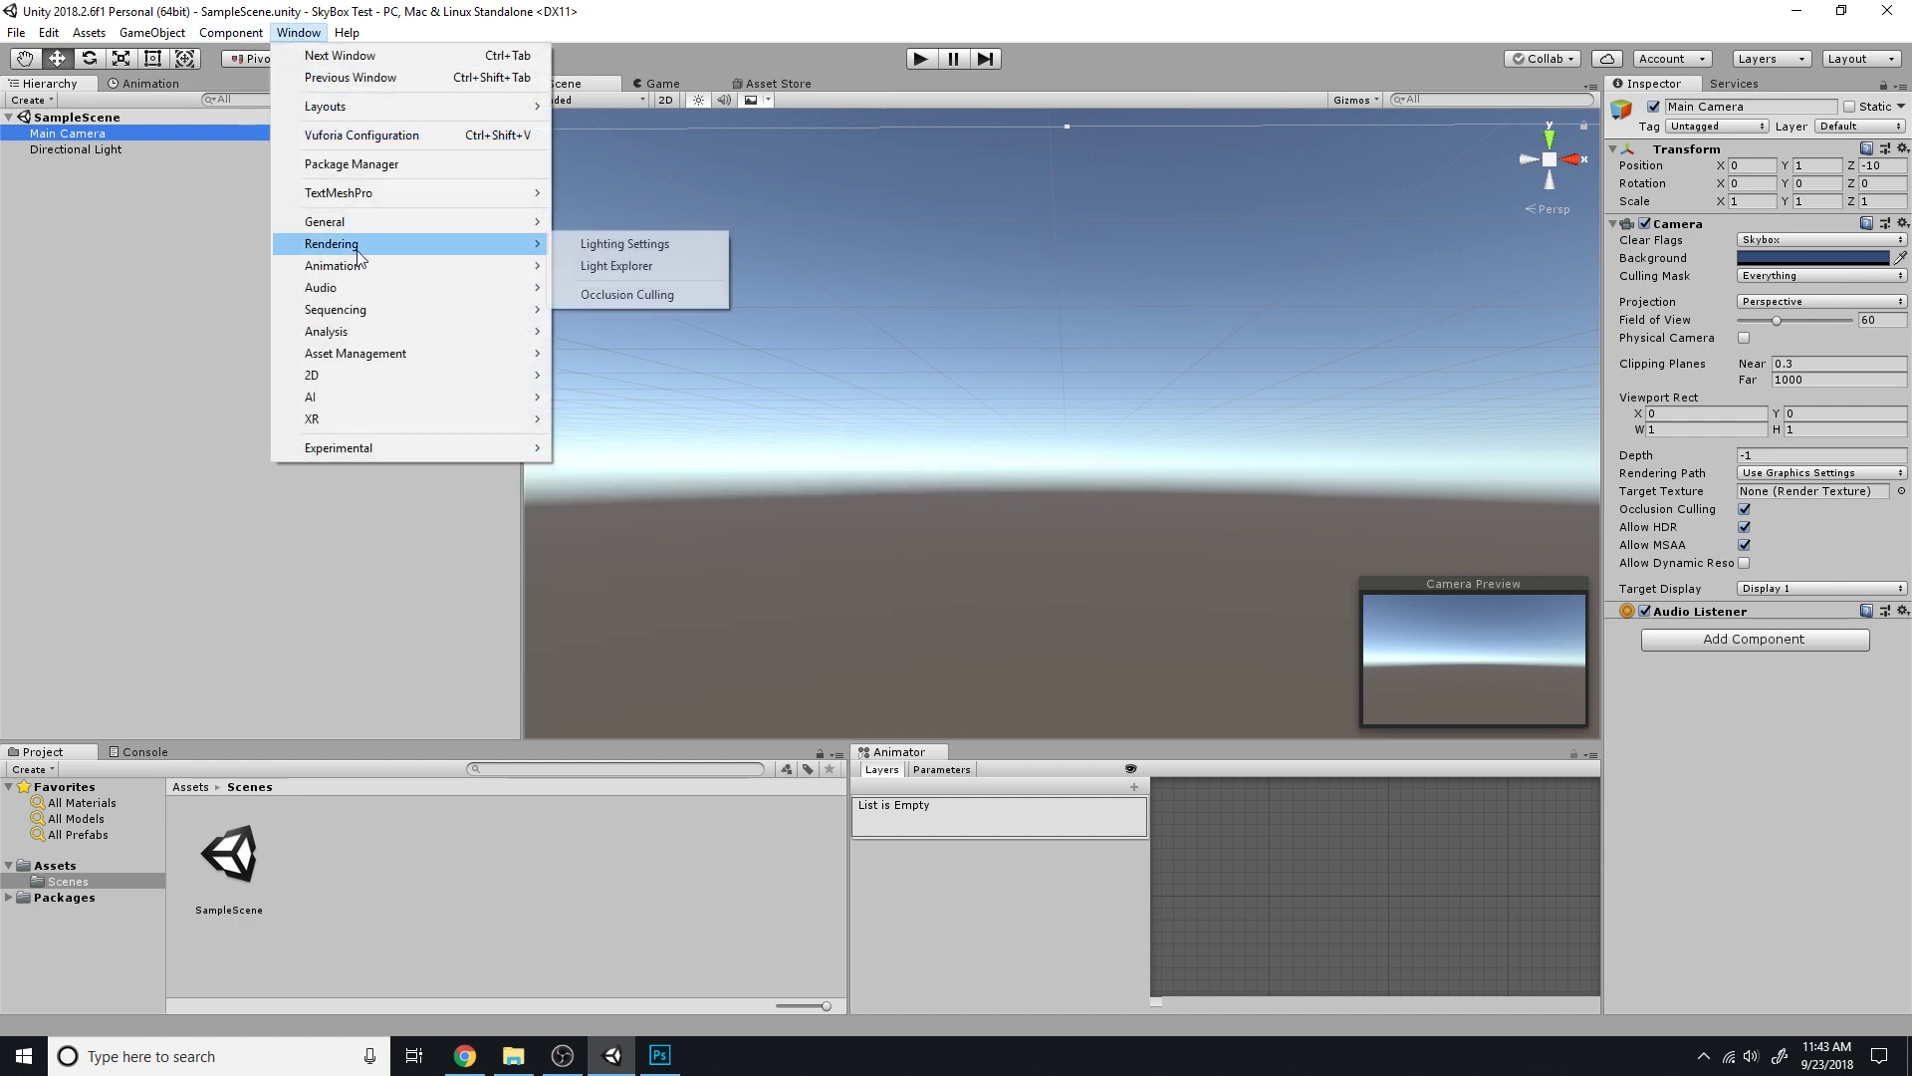
pyautogui.click(612, 247)
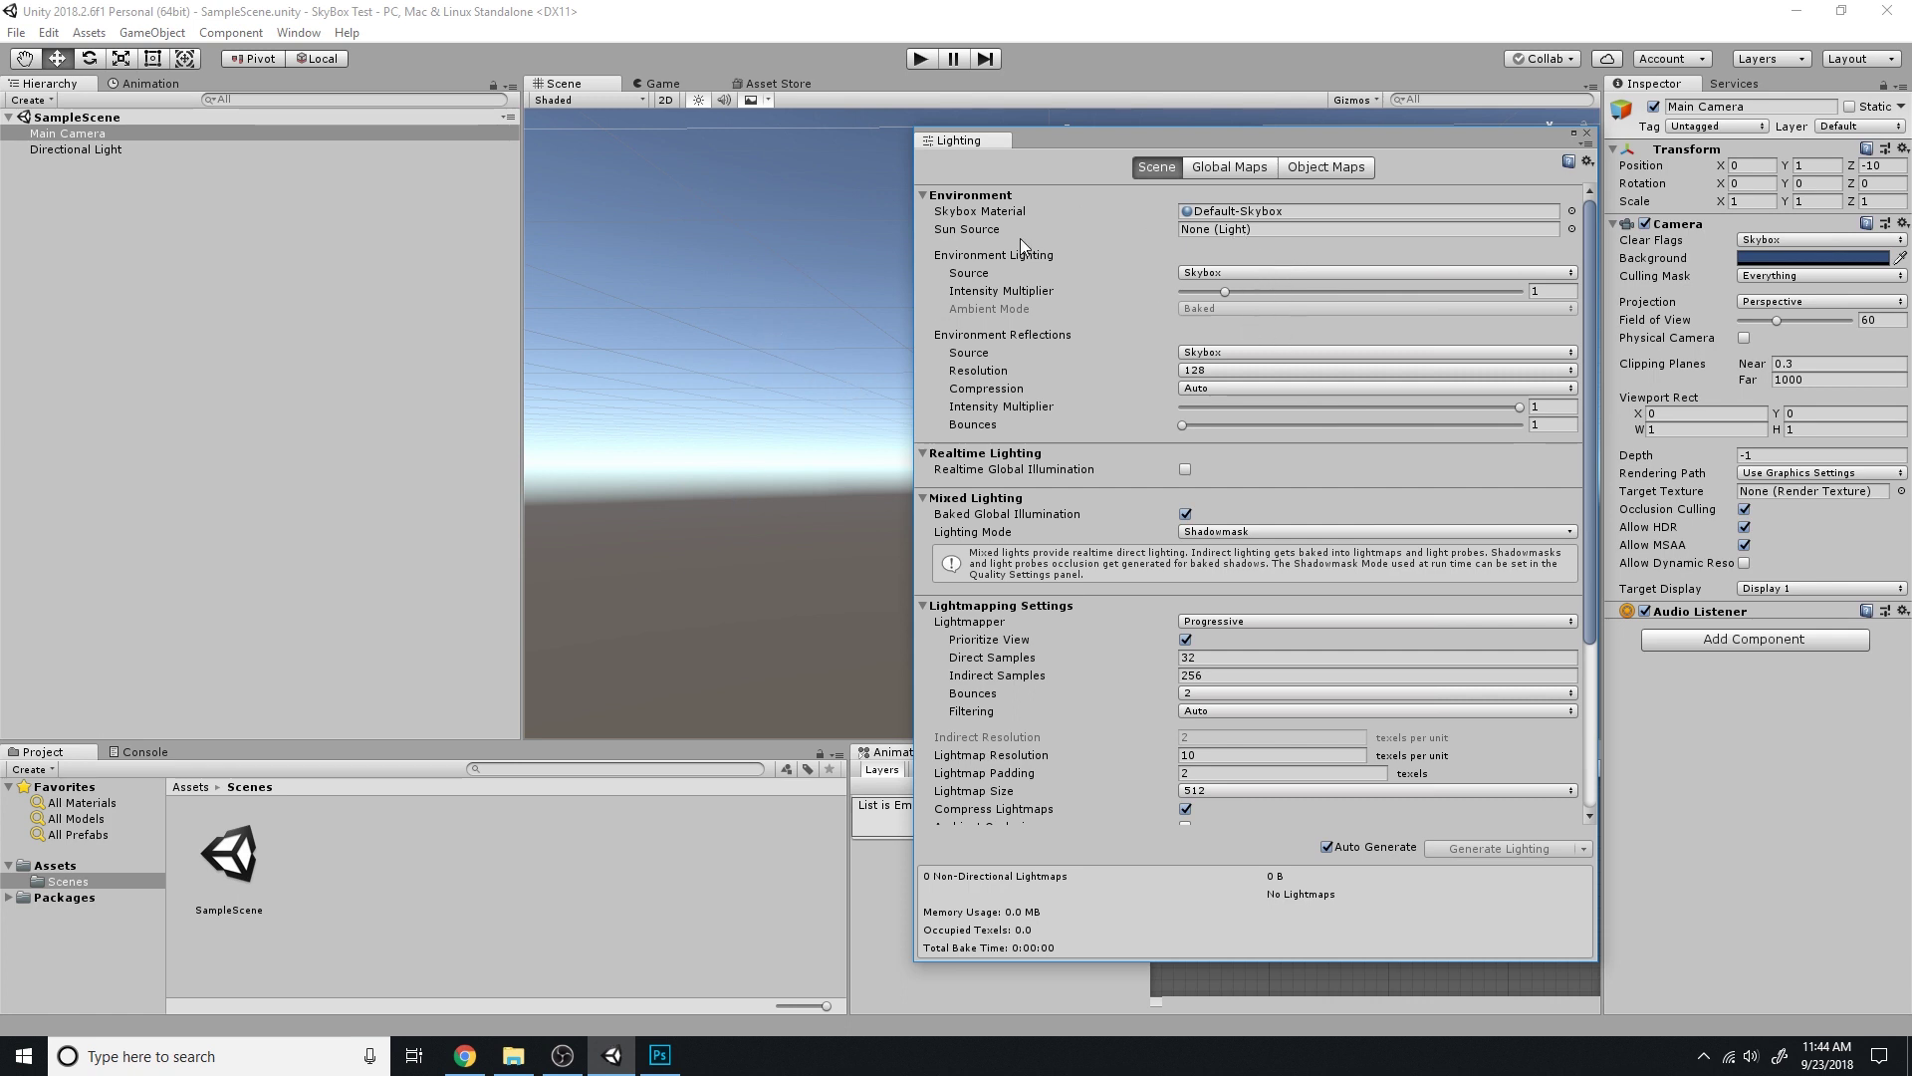
pyautogui.click(1587, 134)
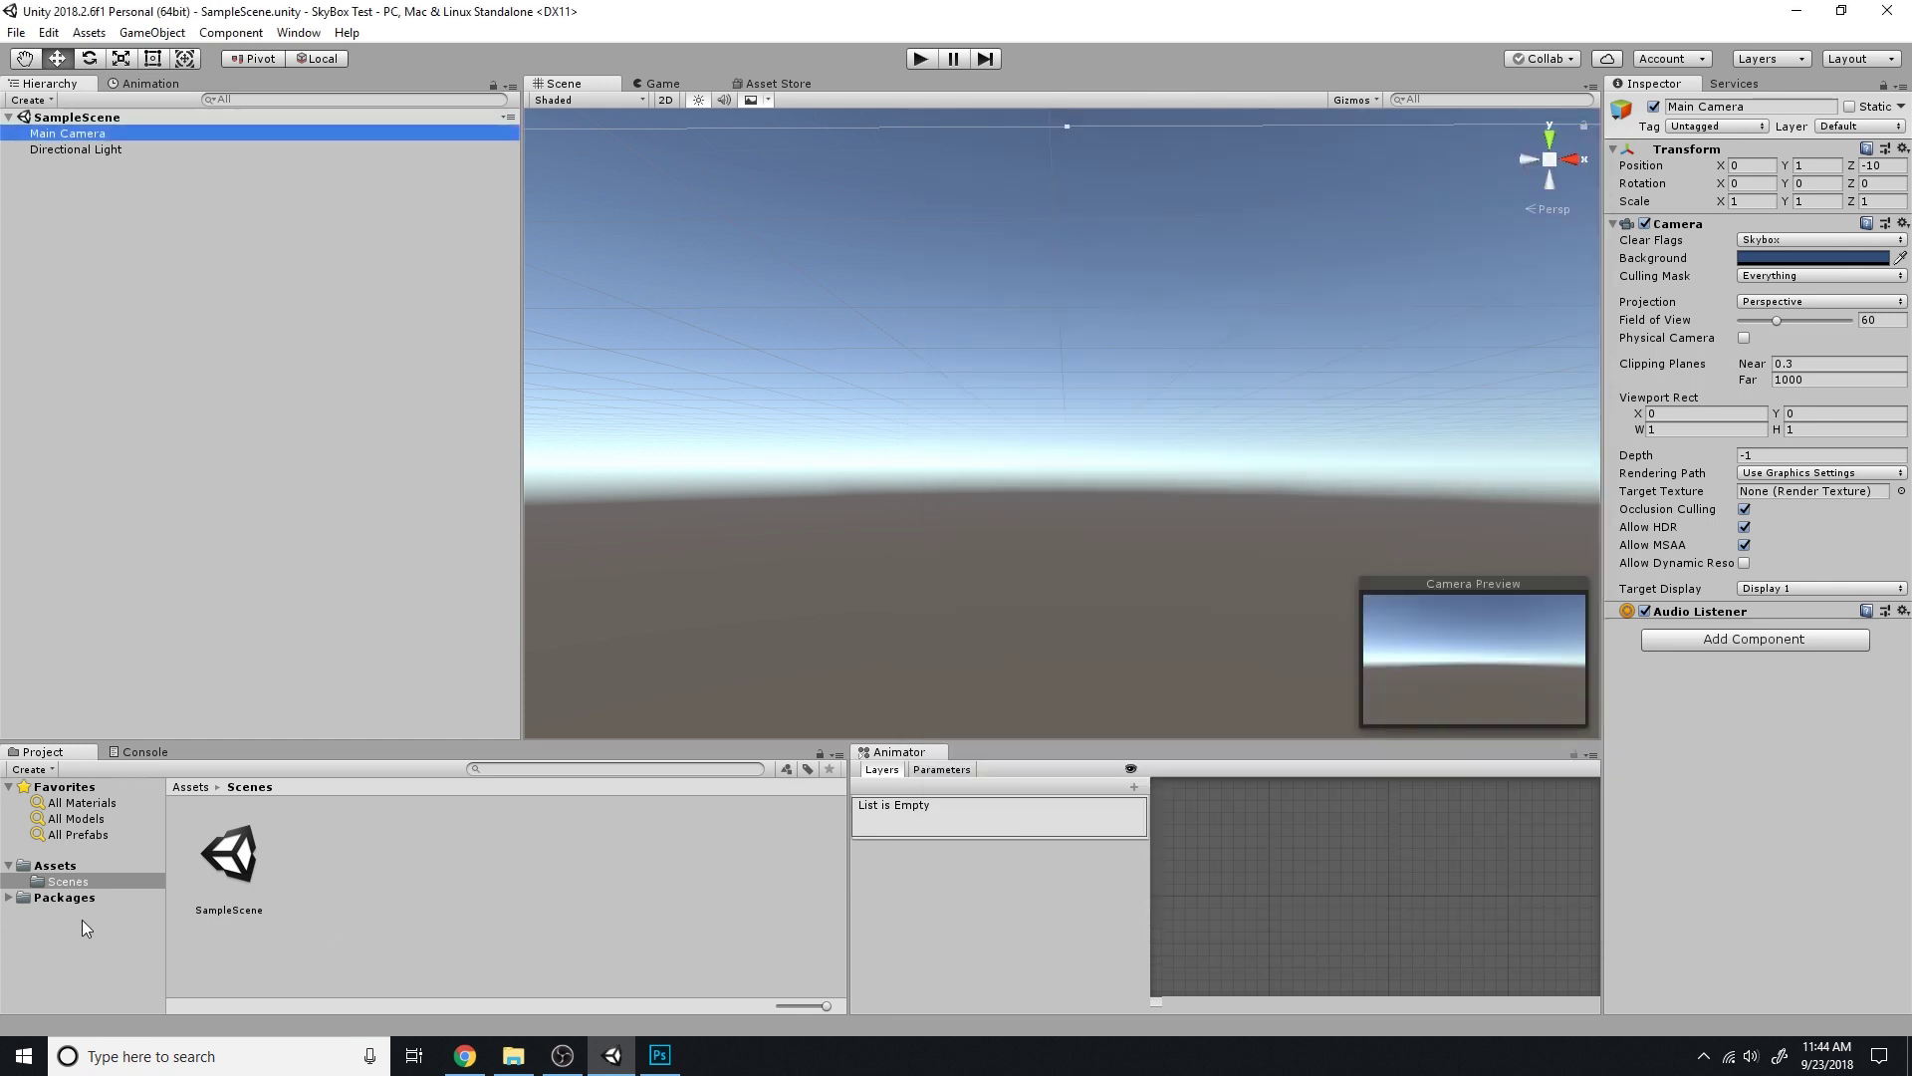
# Create a Textures folder under Assets and open it
pyautogui.click(58, 866)
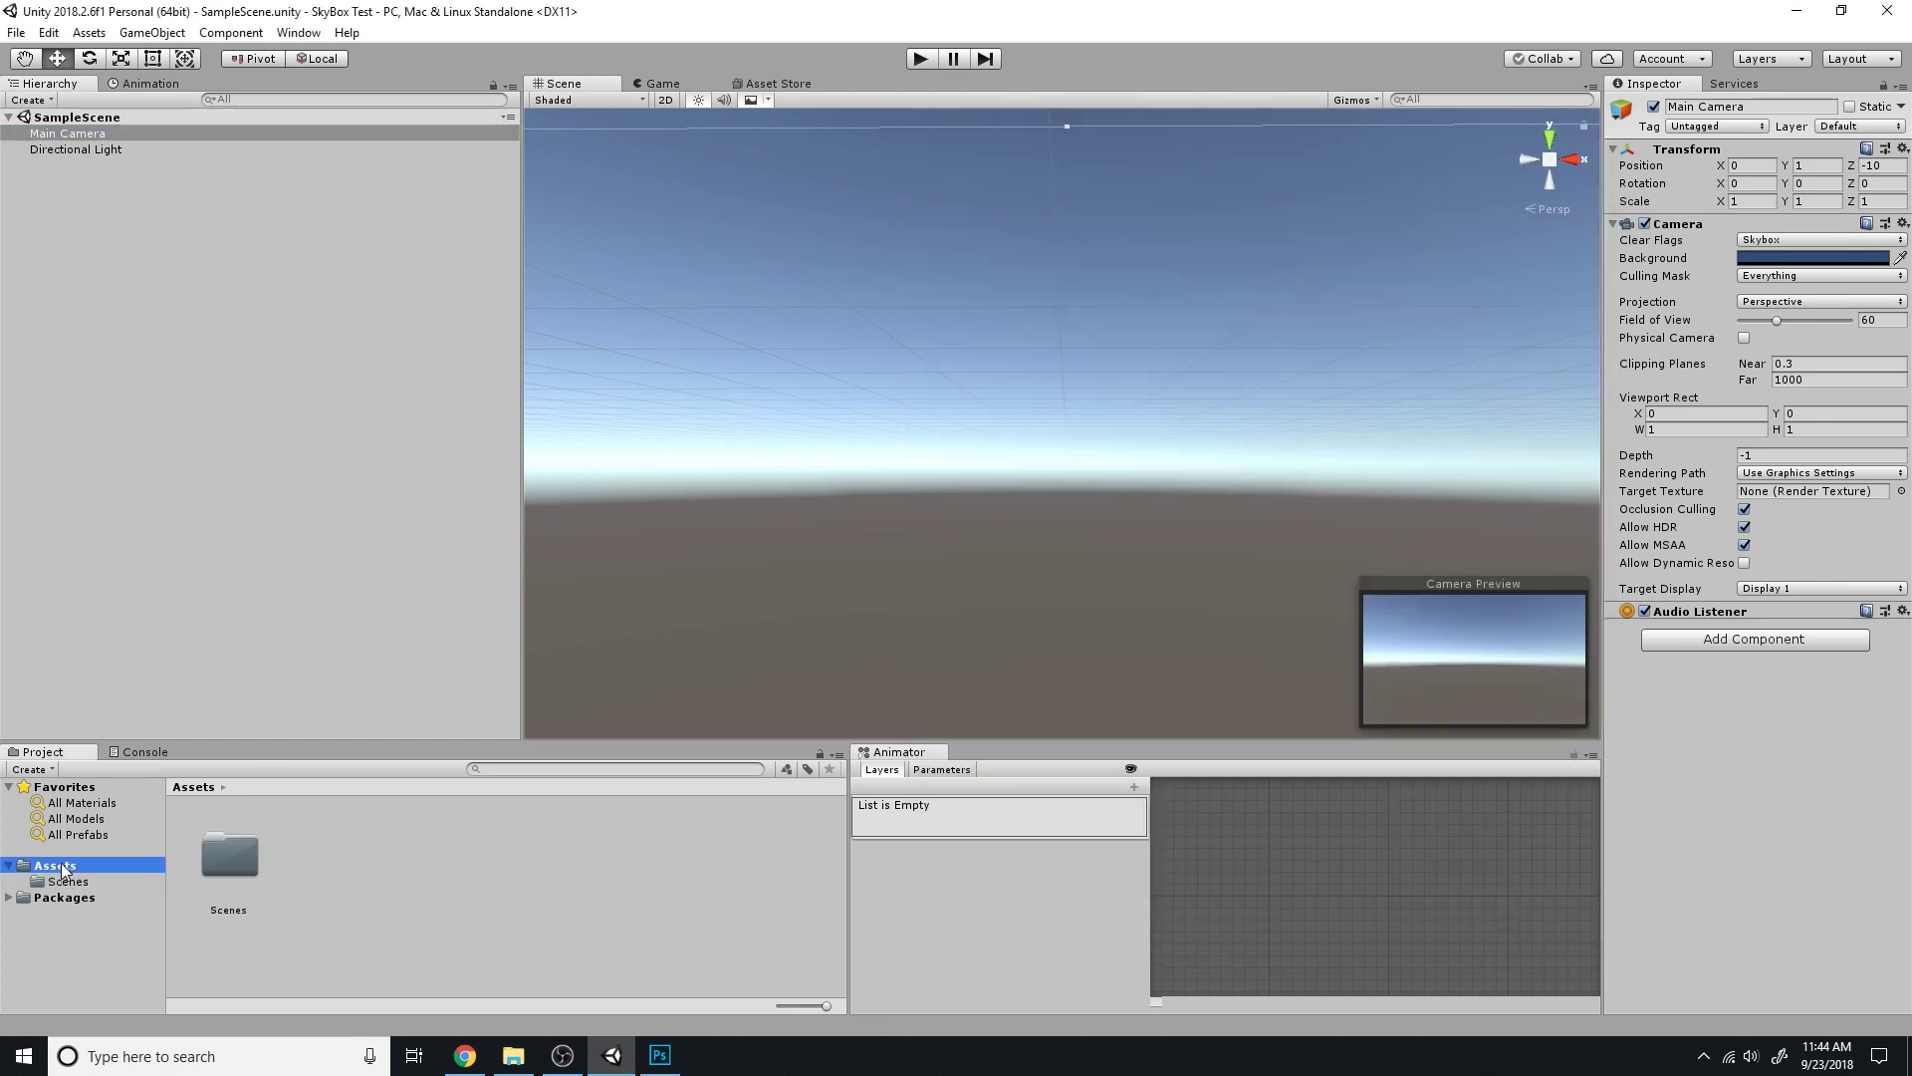
pyautogui.rightClick(338, 842)
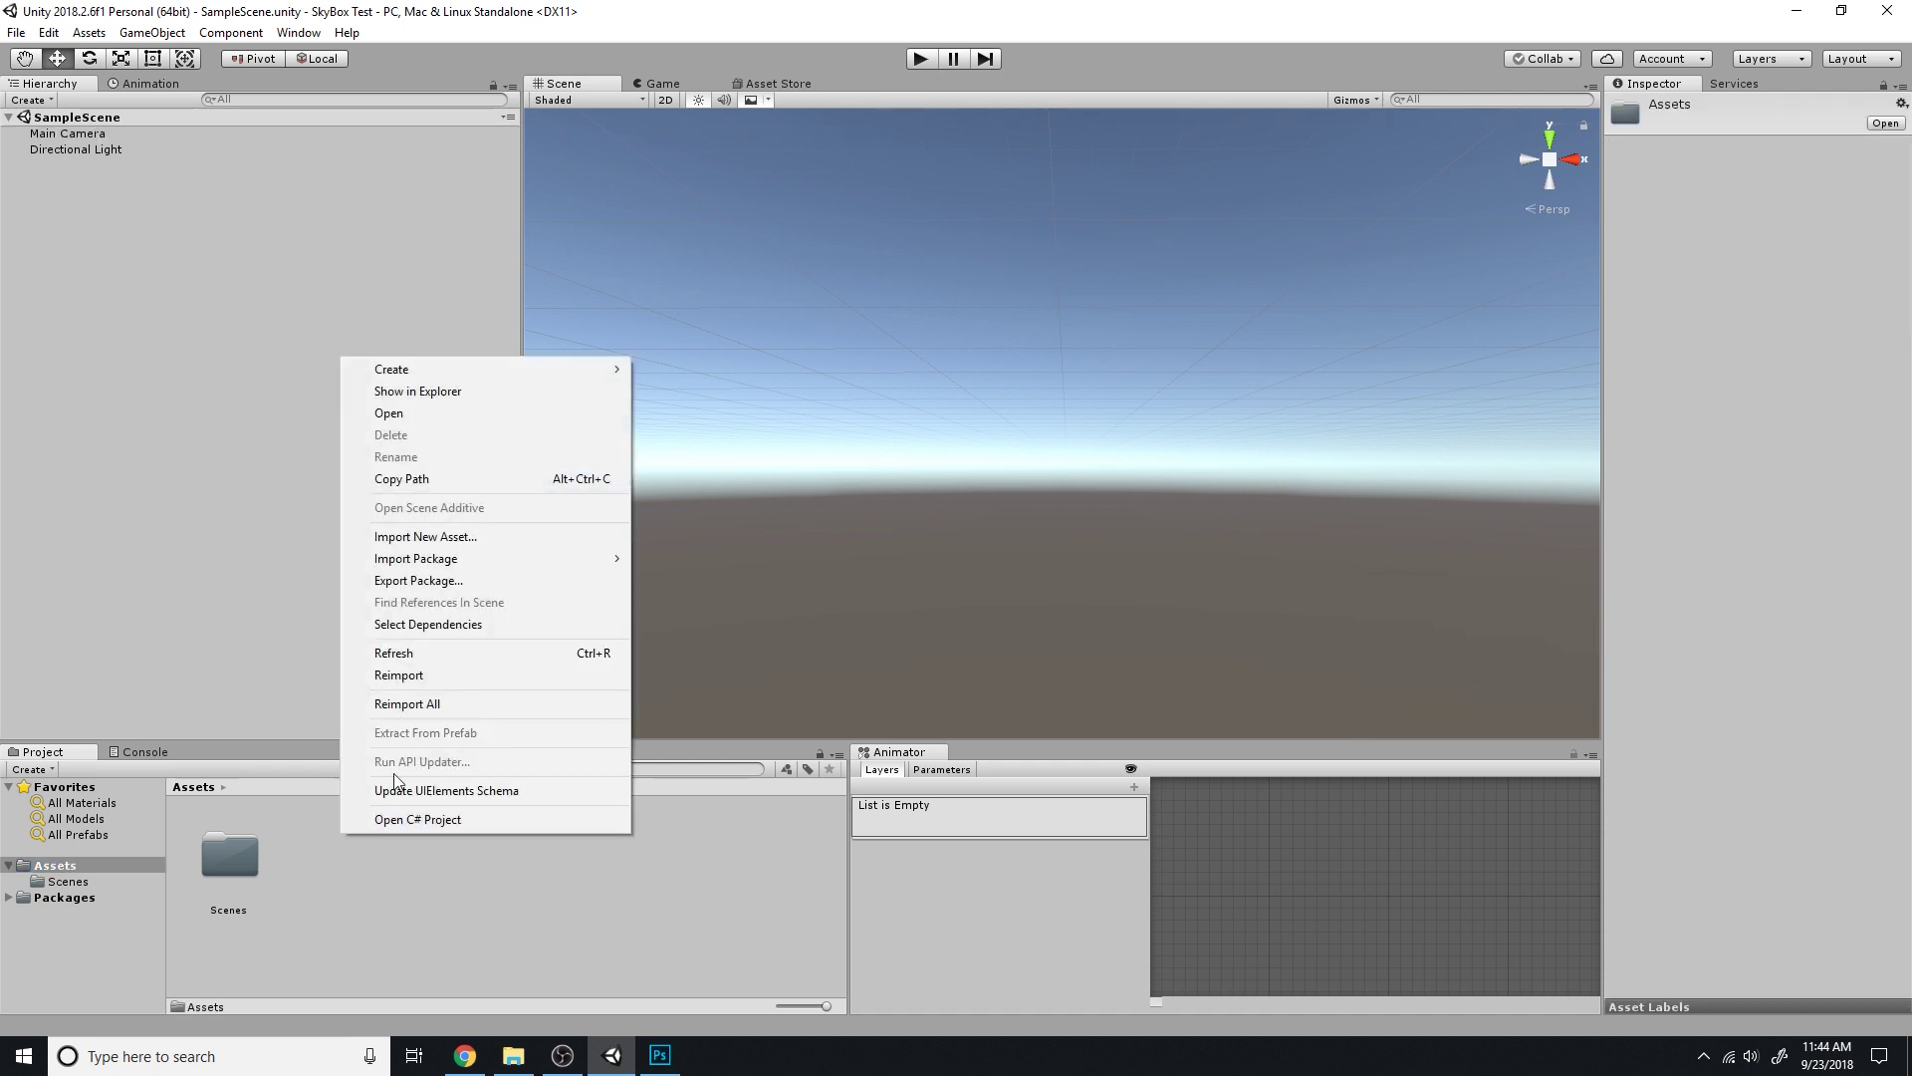
pyautogui.moveTo(441, 378)
pyautogui.click(678, 371)
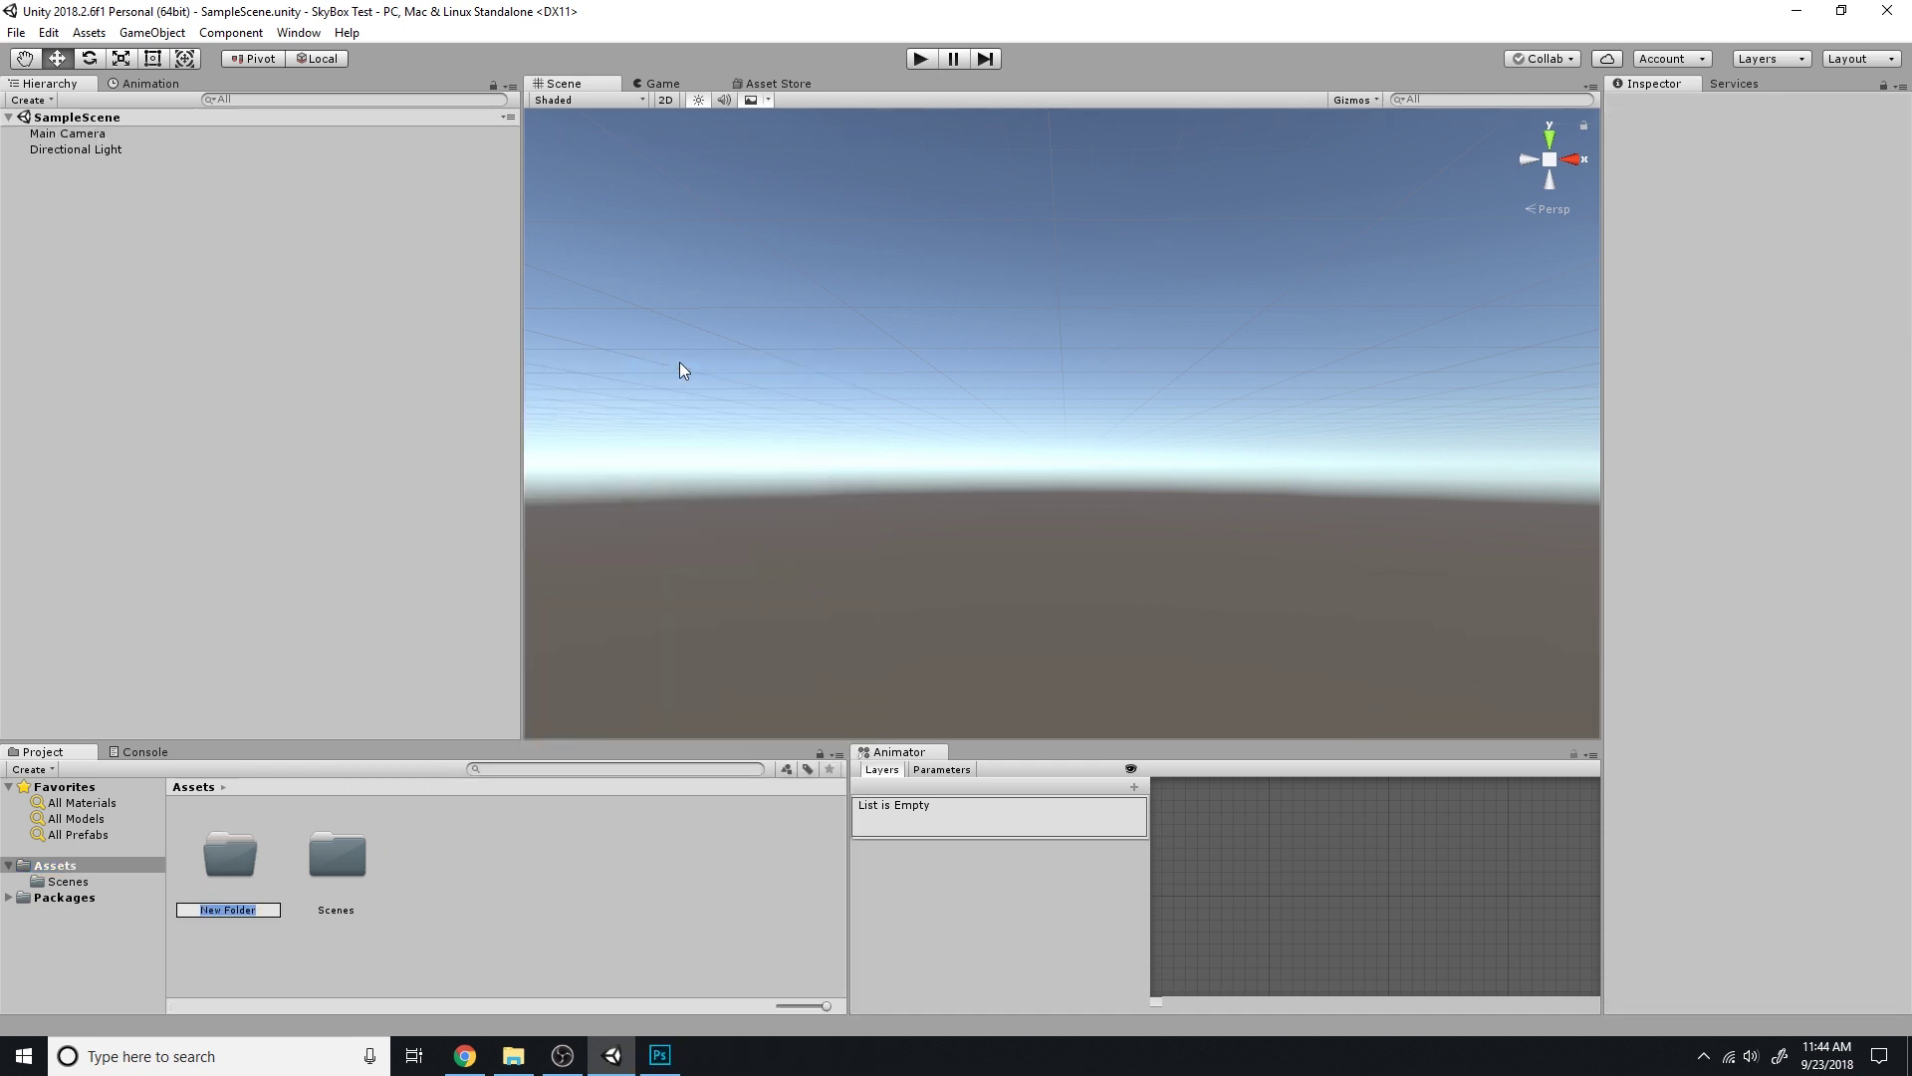
pyautogui.write('Textures')
pyautogui.press('Return')
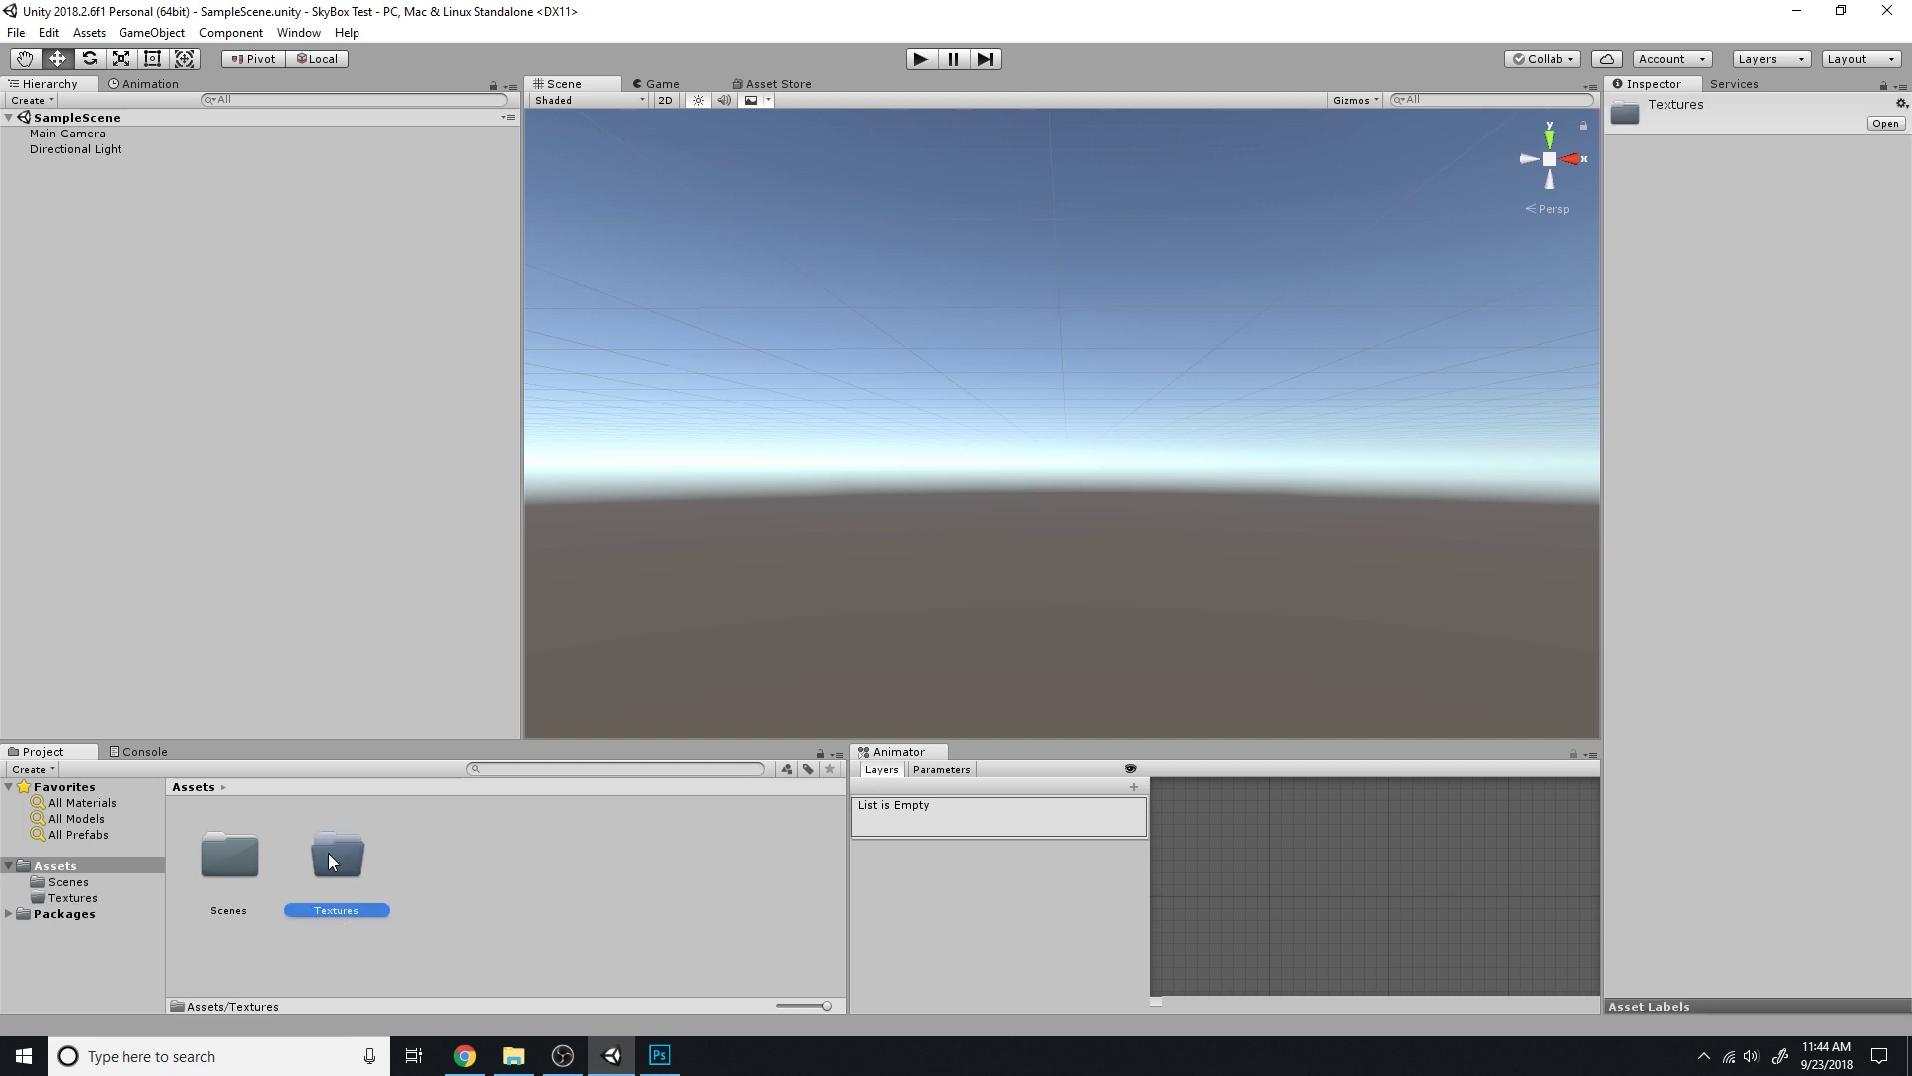
pyautogui.doubleClick(331, 861)
# Import the SampleSky folder from Downloads into Textures and open it
pyautogui.click(518, 1060)
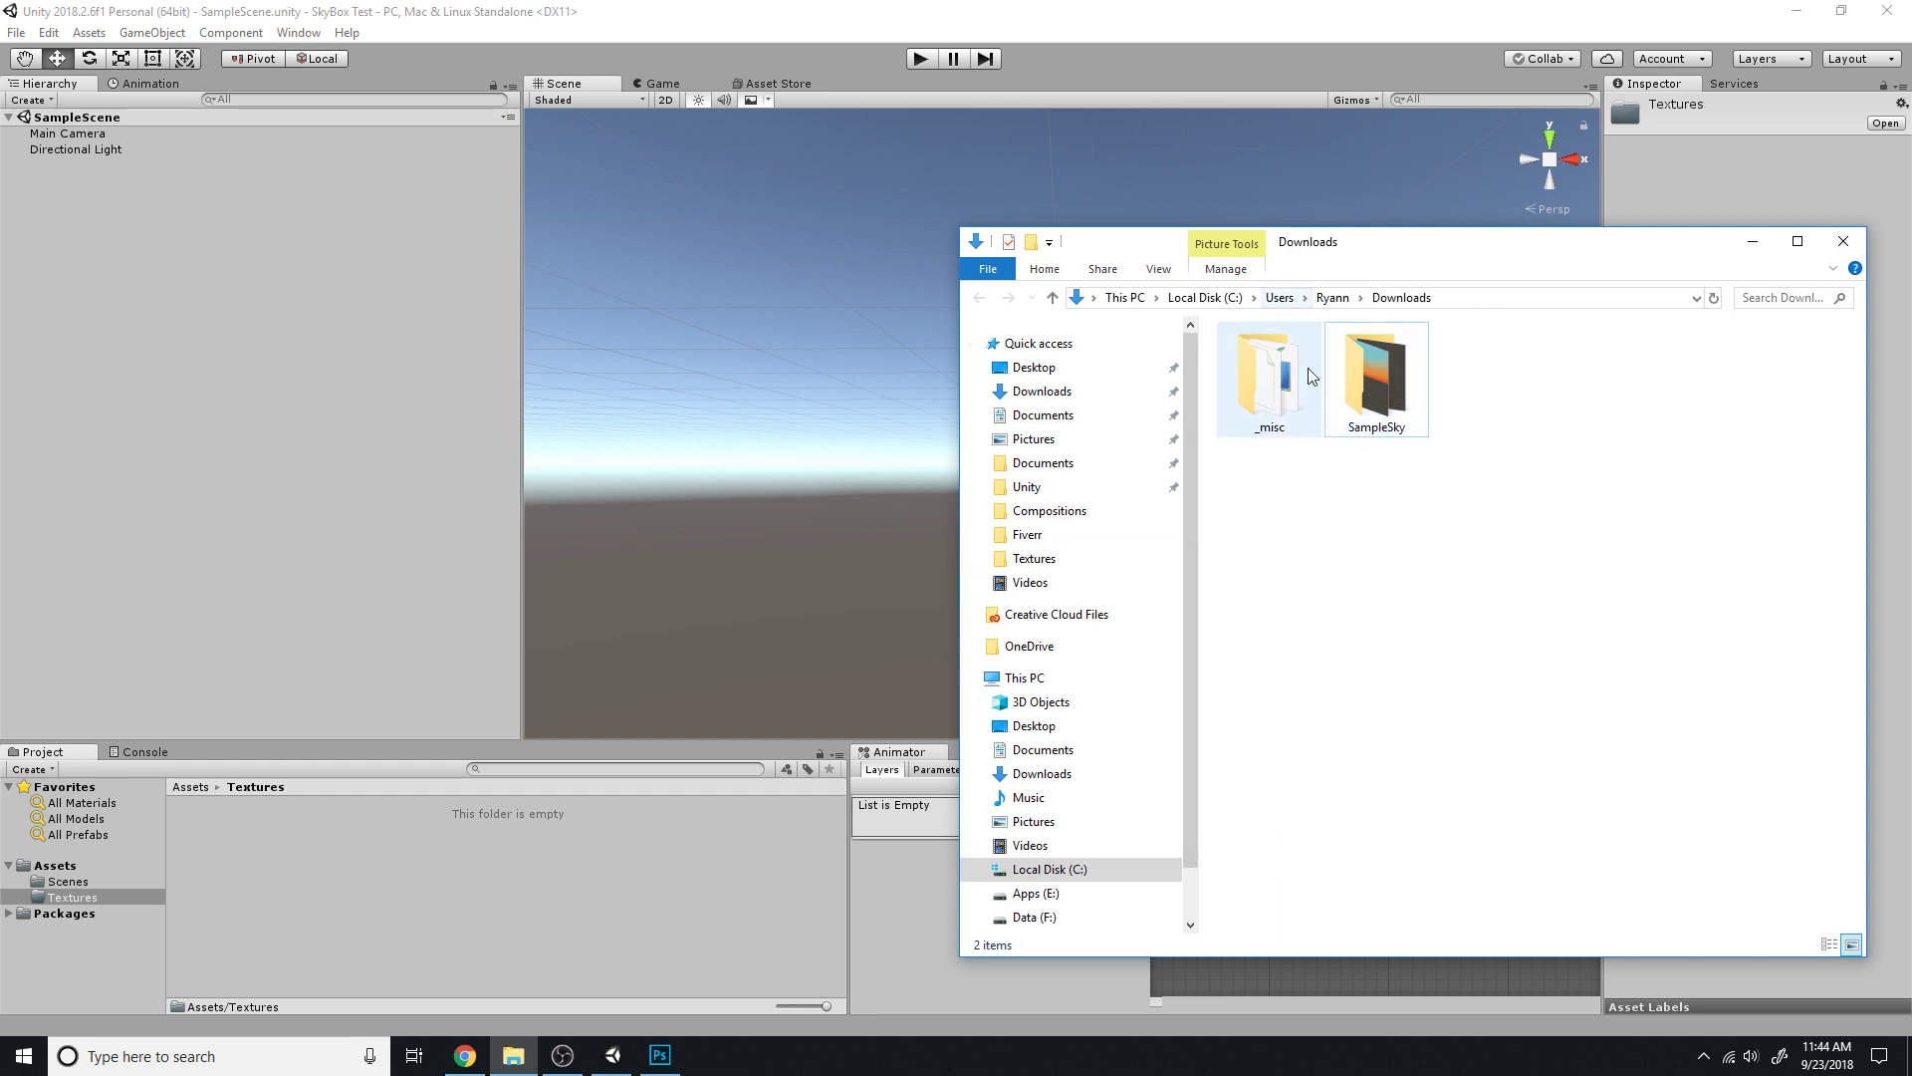
pyautogui.click(1368, 399)
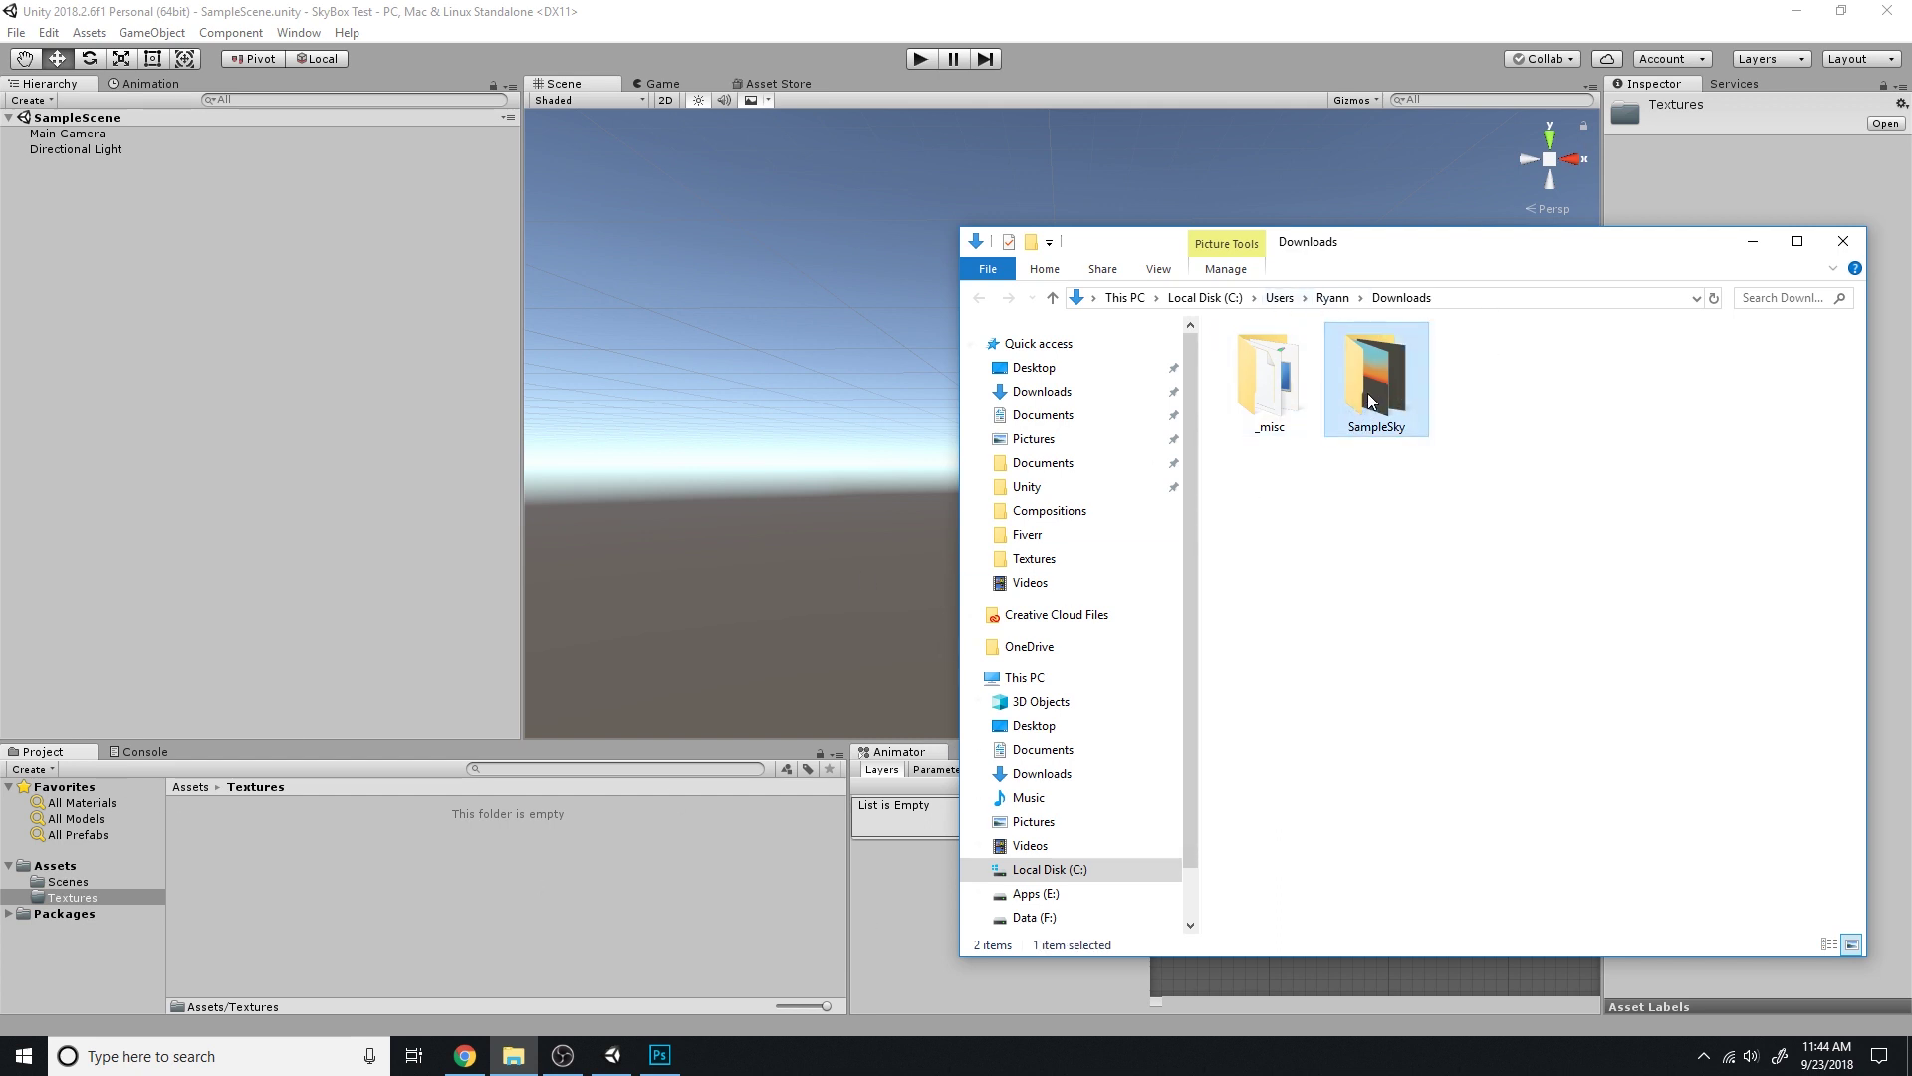
pyautogui.moveTo(1372, 400); pyautogui.dragTo(357, 896)
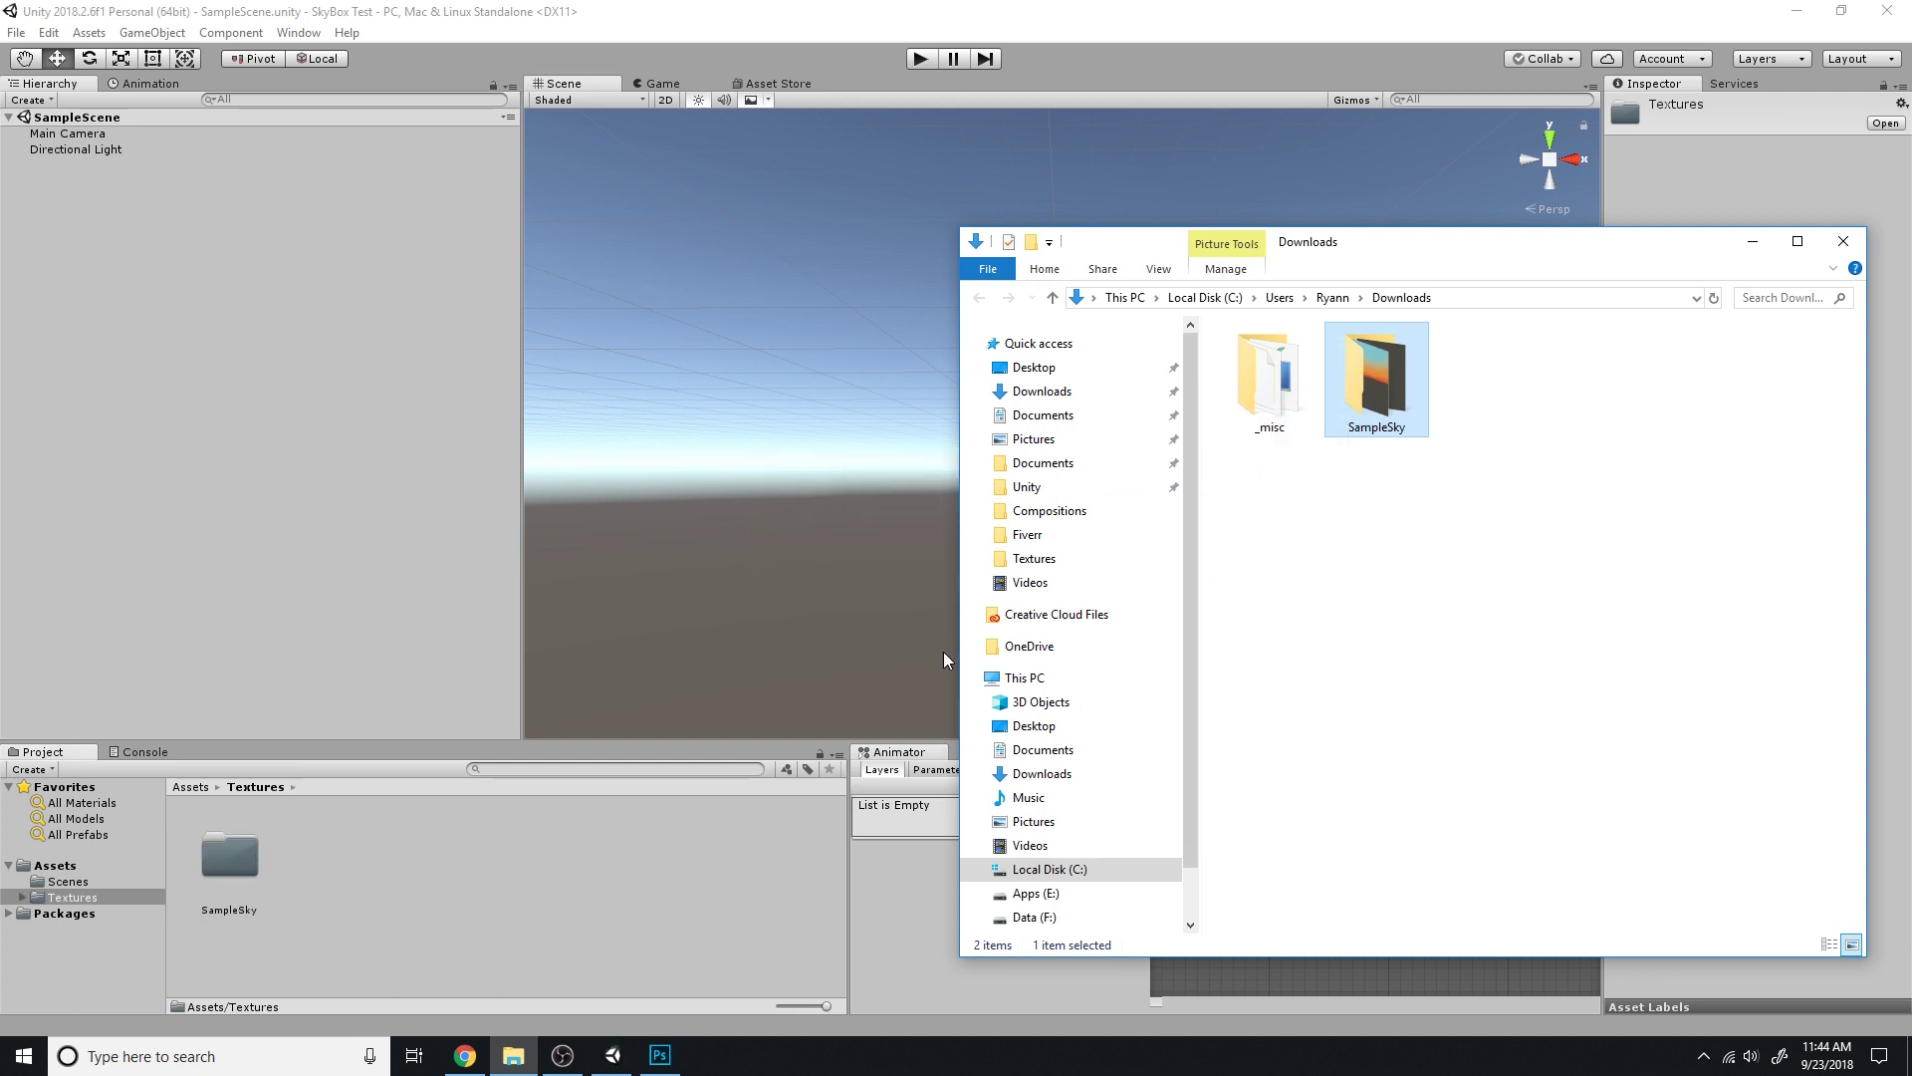
pyautogui.click(1844, 242)
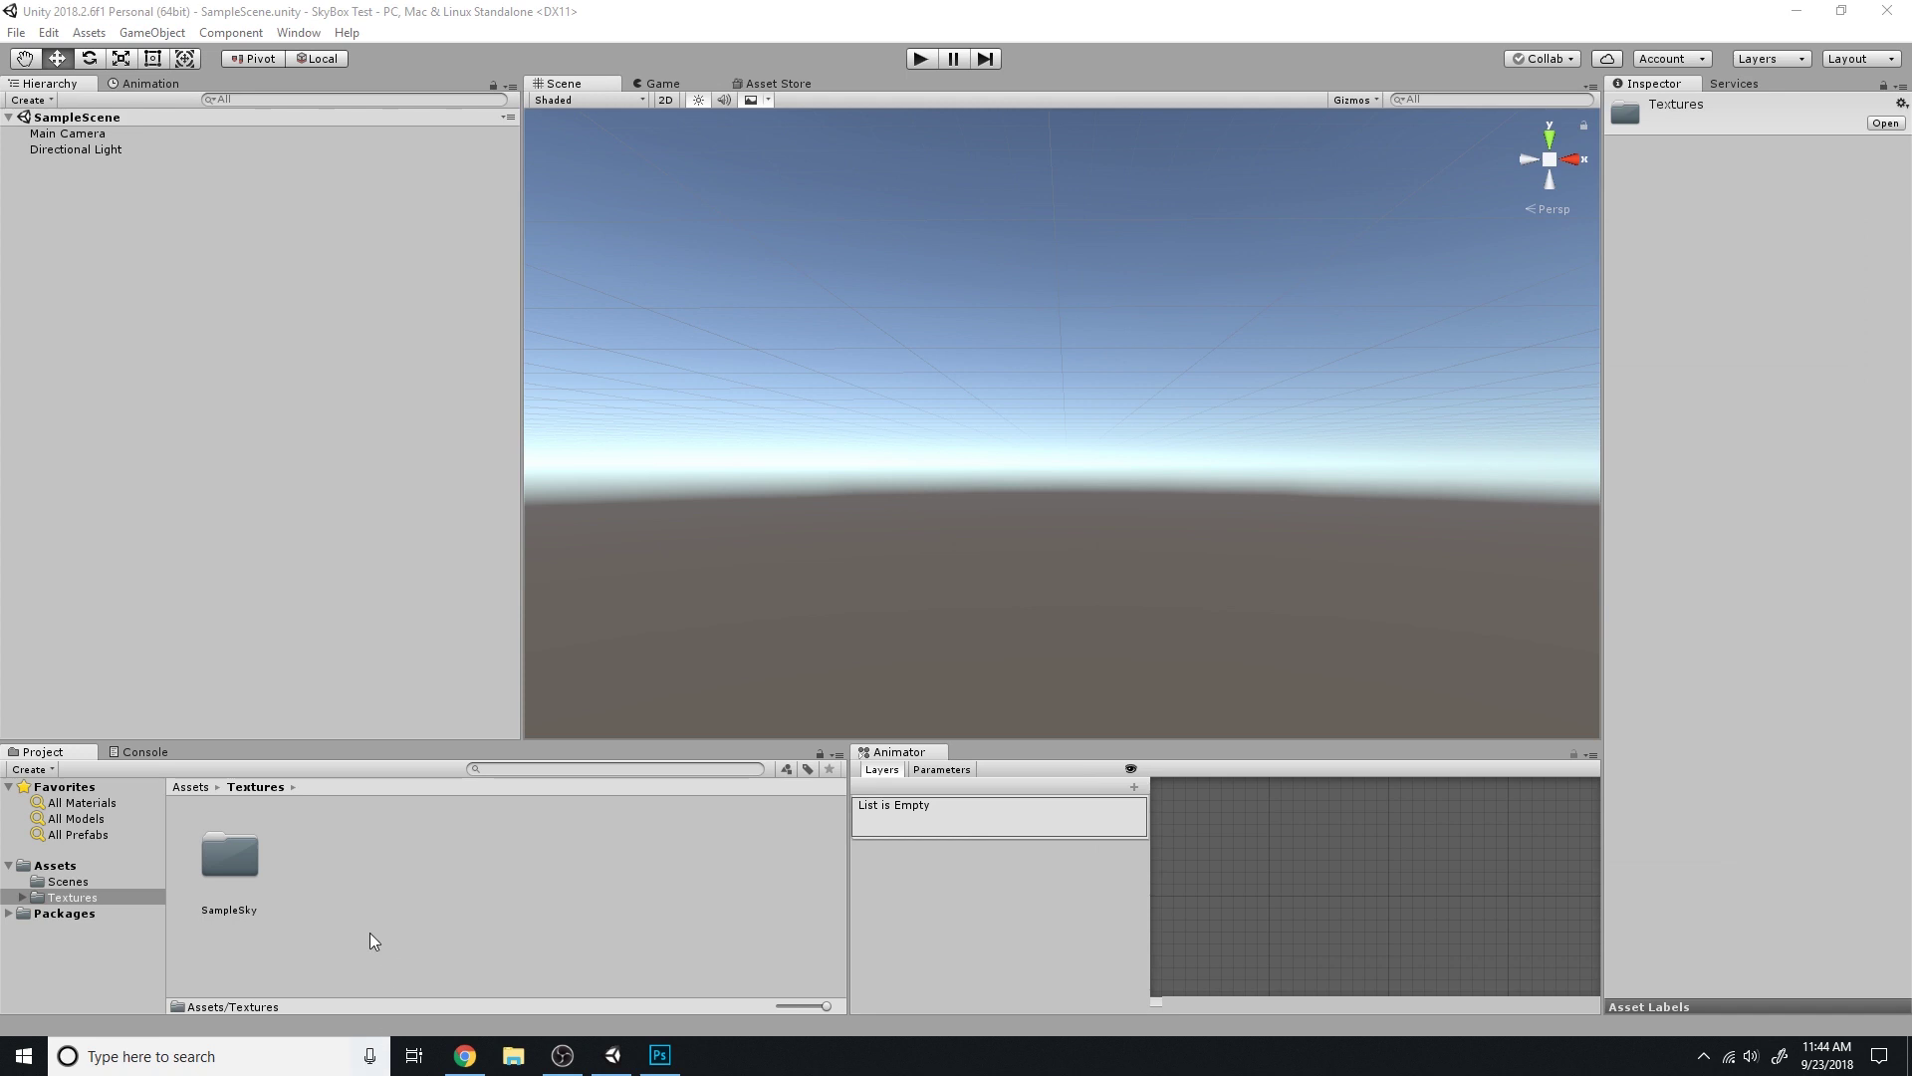
pyautogui.doubleClick(218, 874)
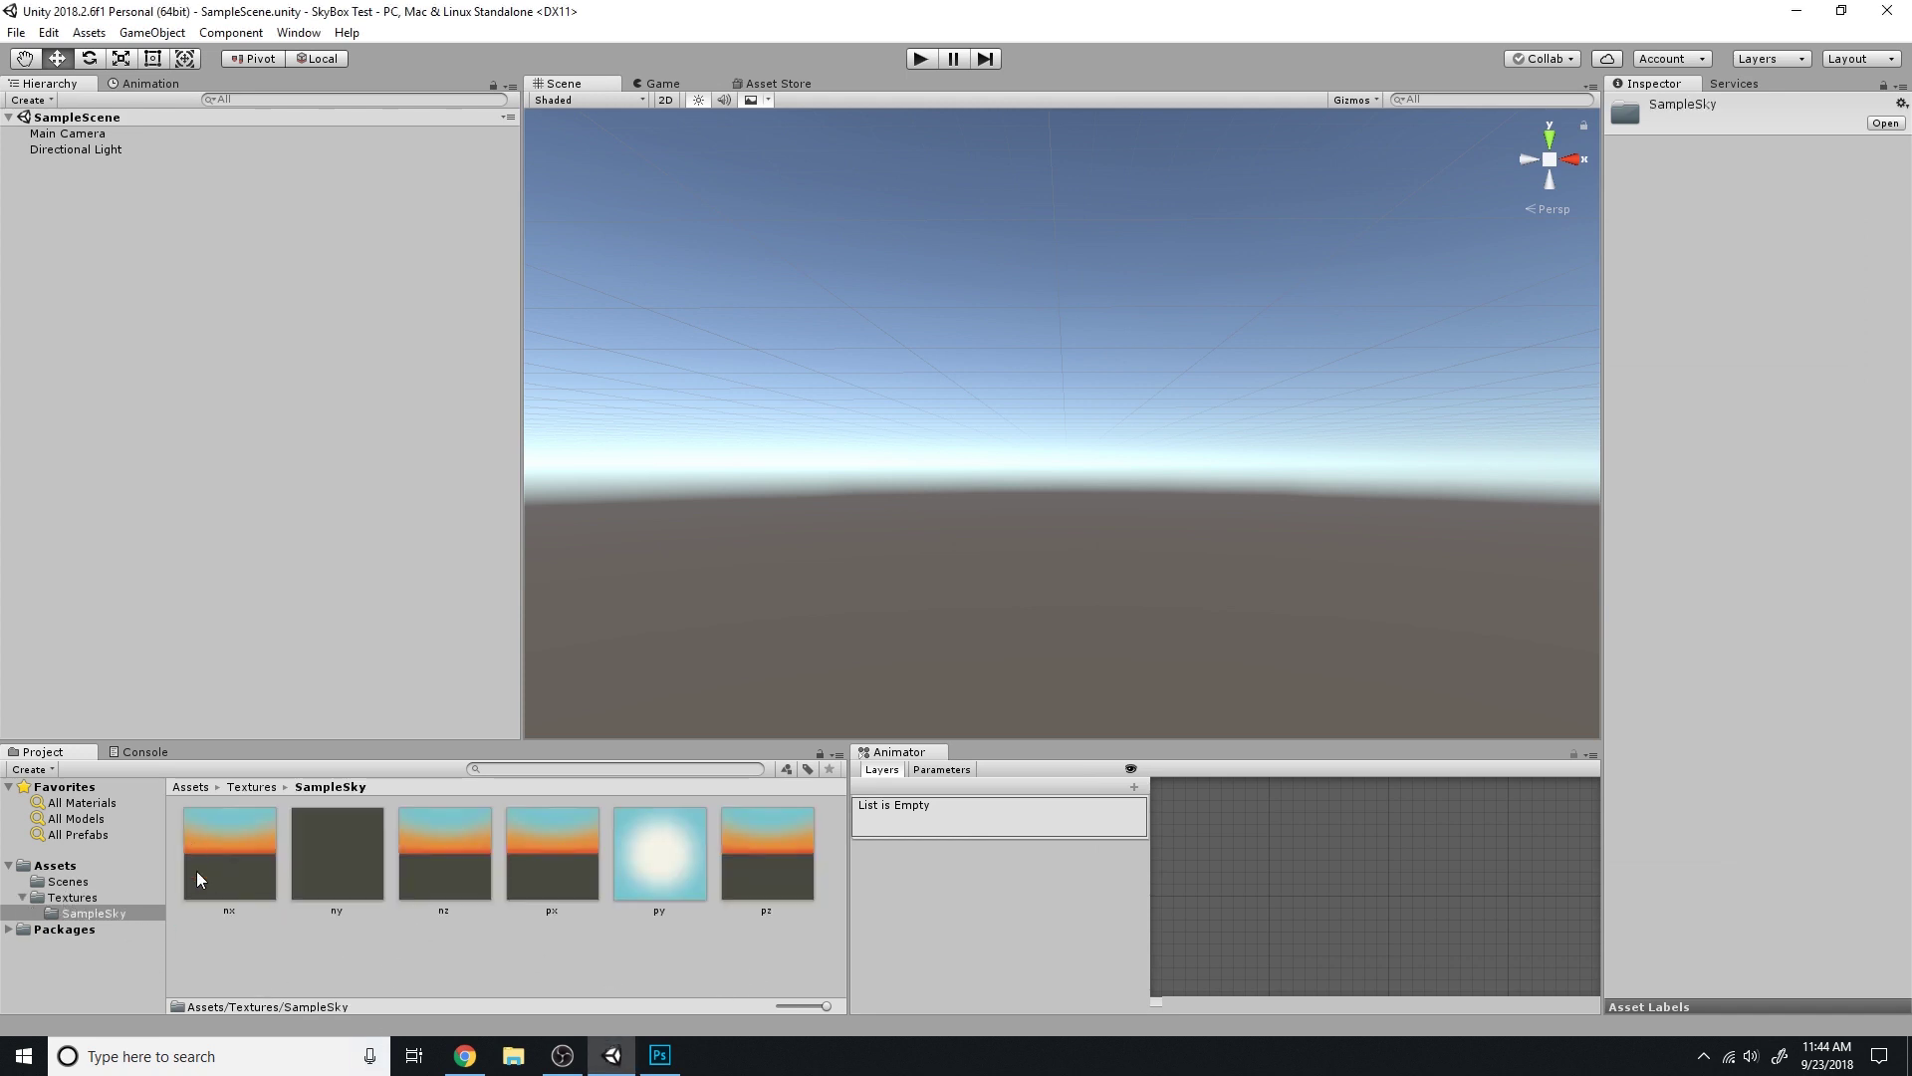
# Set Wrap Mode to Clamp on the nx, ny, nz, px, py and pz textures and apply
pyautogui.click(239, 875)
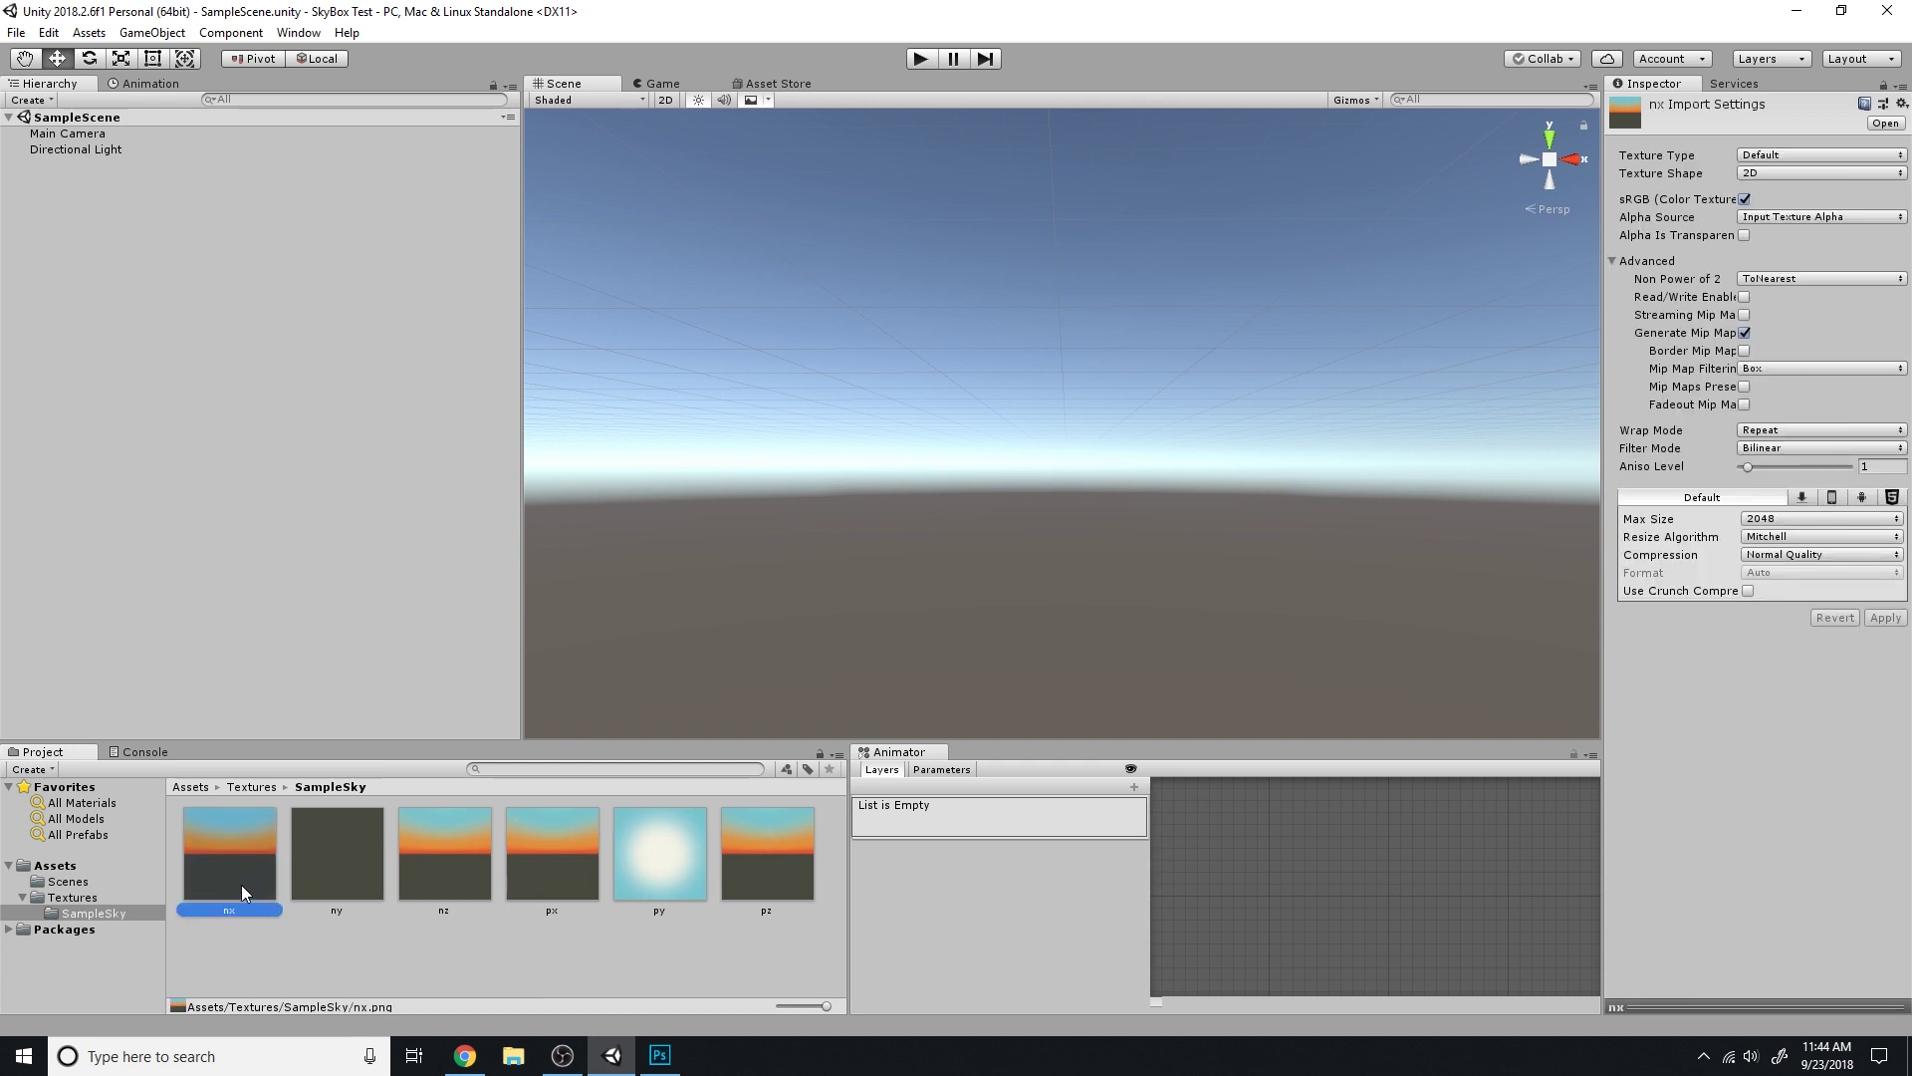
pyautogui.keyDown('ctrl'); pyautogui.click(324, 880); pyautogui.keyUp('ctrl')
pyautogui.keyDown('ctrl'); pyautogui.click(429, 868); pyautogui.keyUp('ctrl')
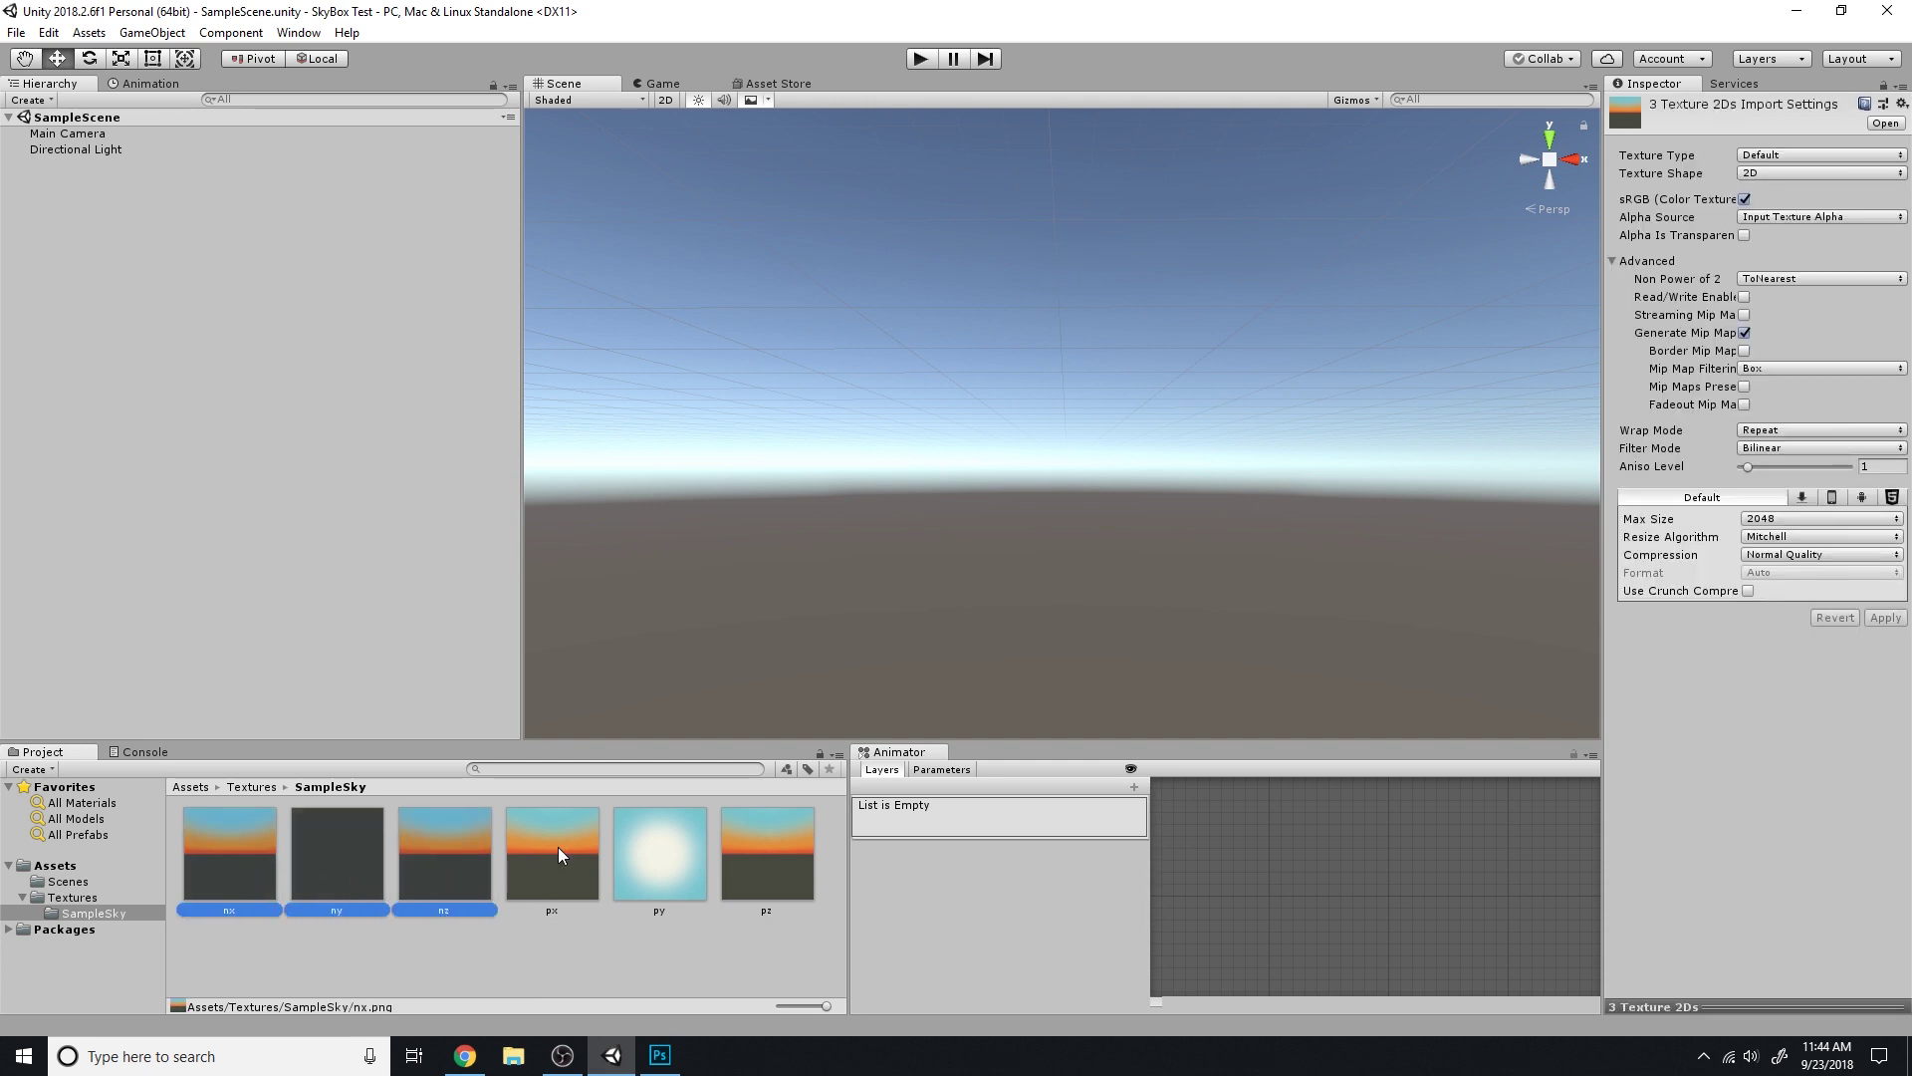
pyautogui.keyDown('ctrl'); pyautogui.click(553, 850); pyautogui.keyUp('ctrl')
pyautogui.keyDown('ctrl'); pyautogui.click(649, 857); pyautogui.keyUp('ctrl')
pyautogui.keyDown('ctrl'); pyautogui.click(771, 863); pyautogui.keyUp('ctrl')
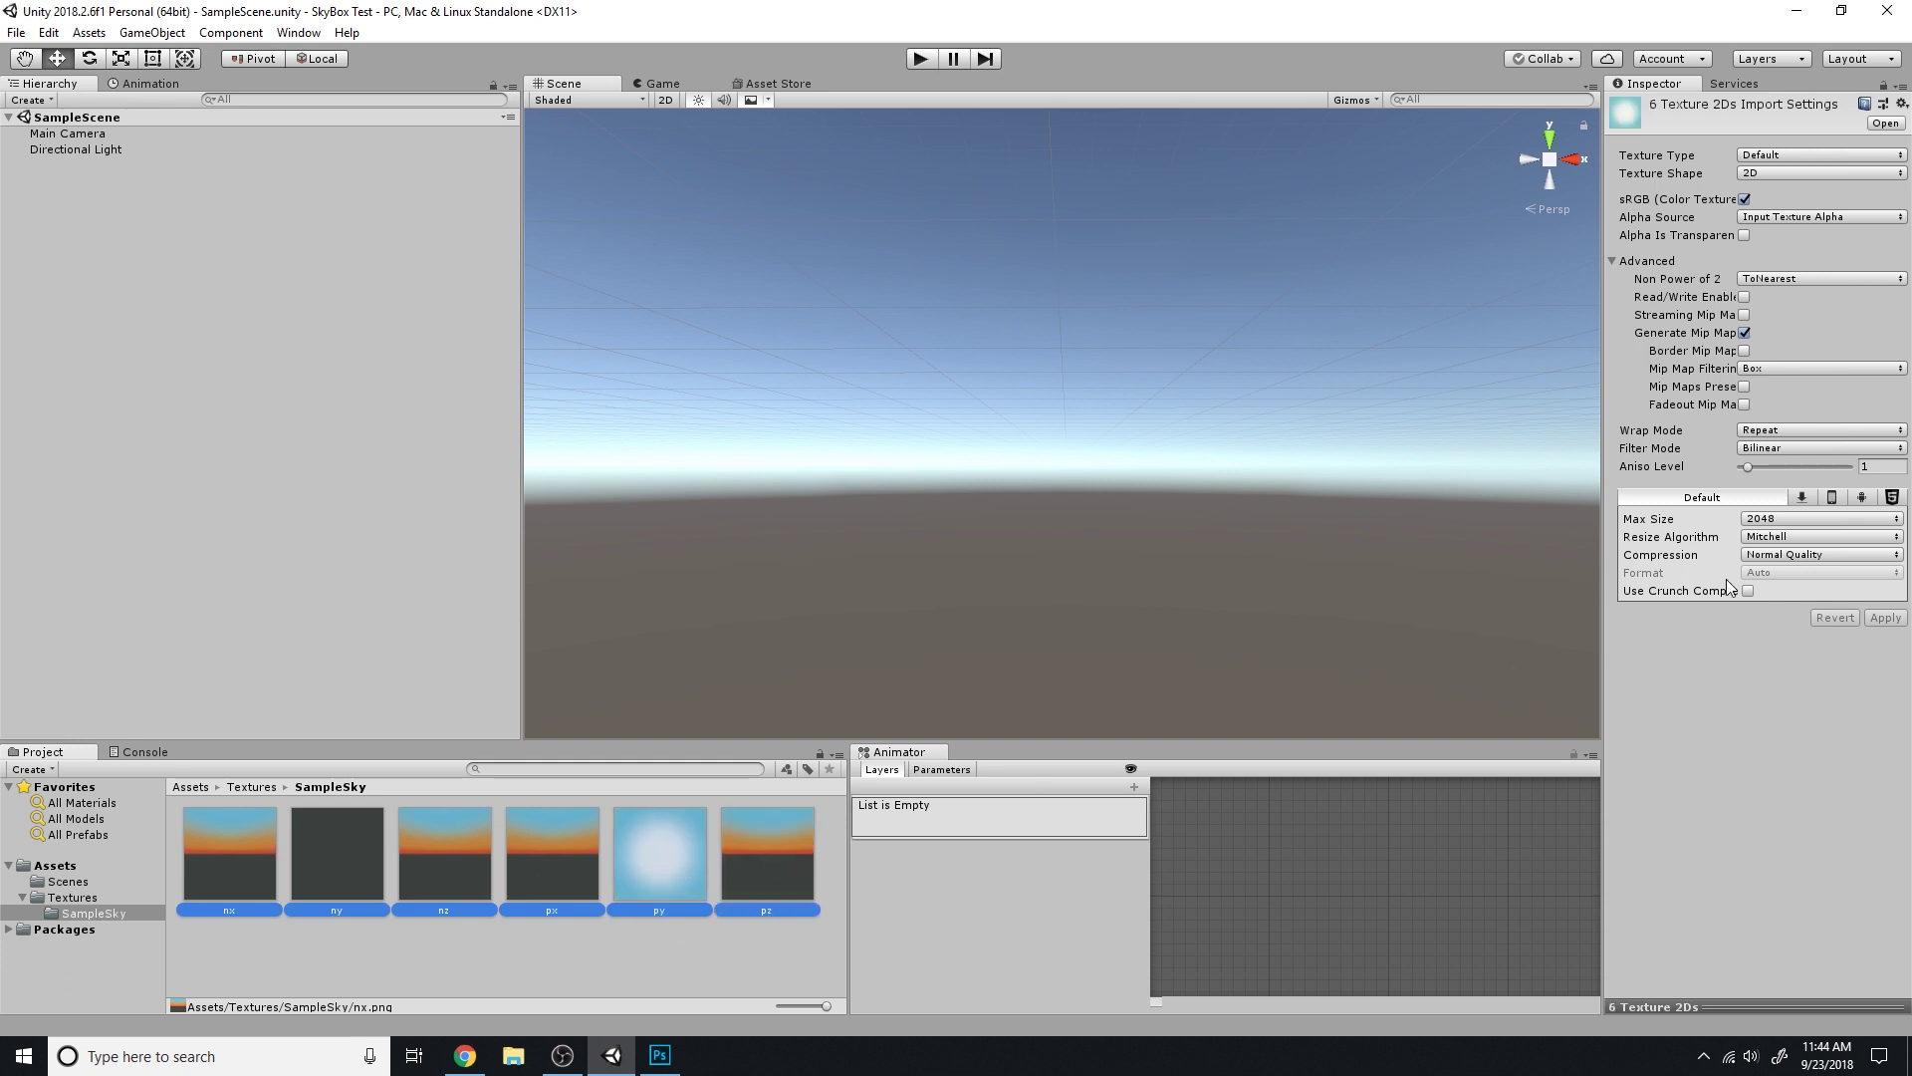
pyautogui.click(1778, 434)
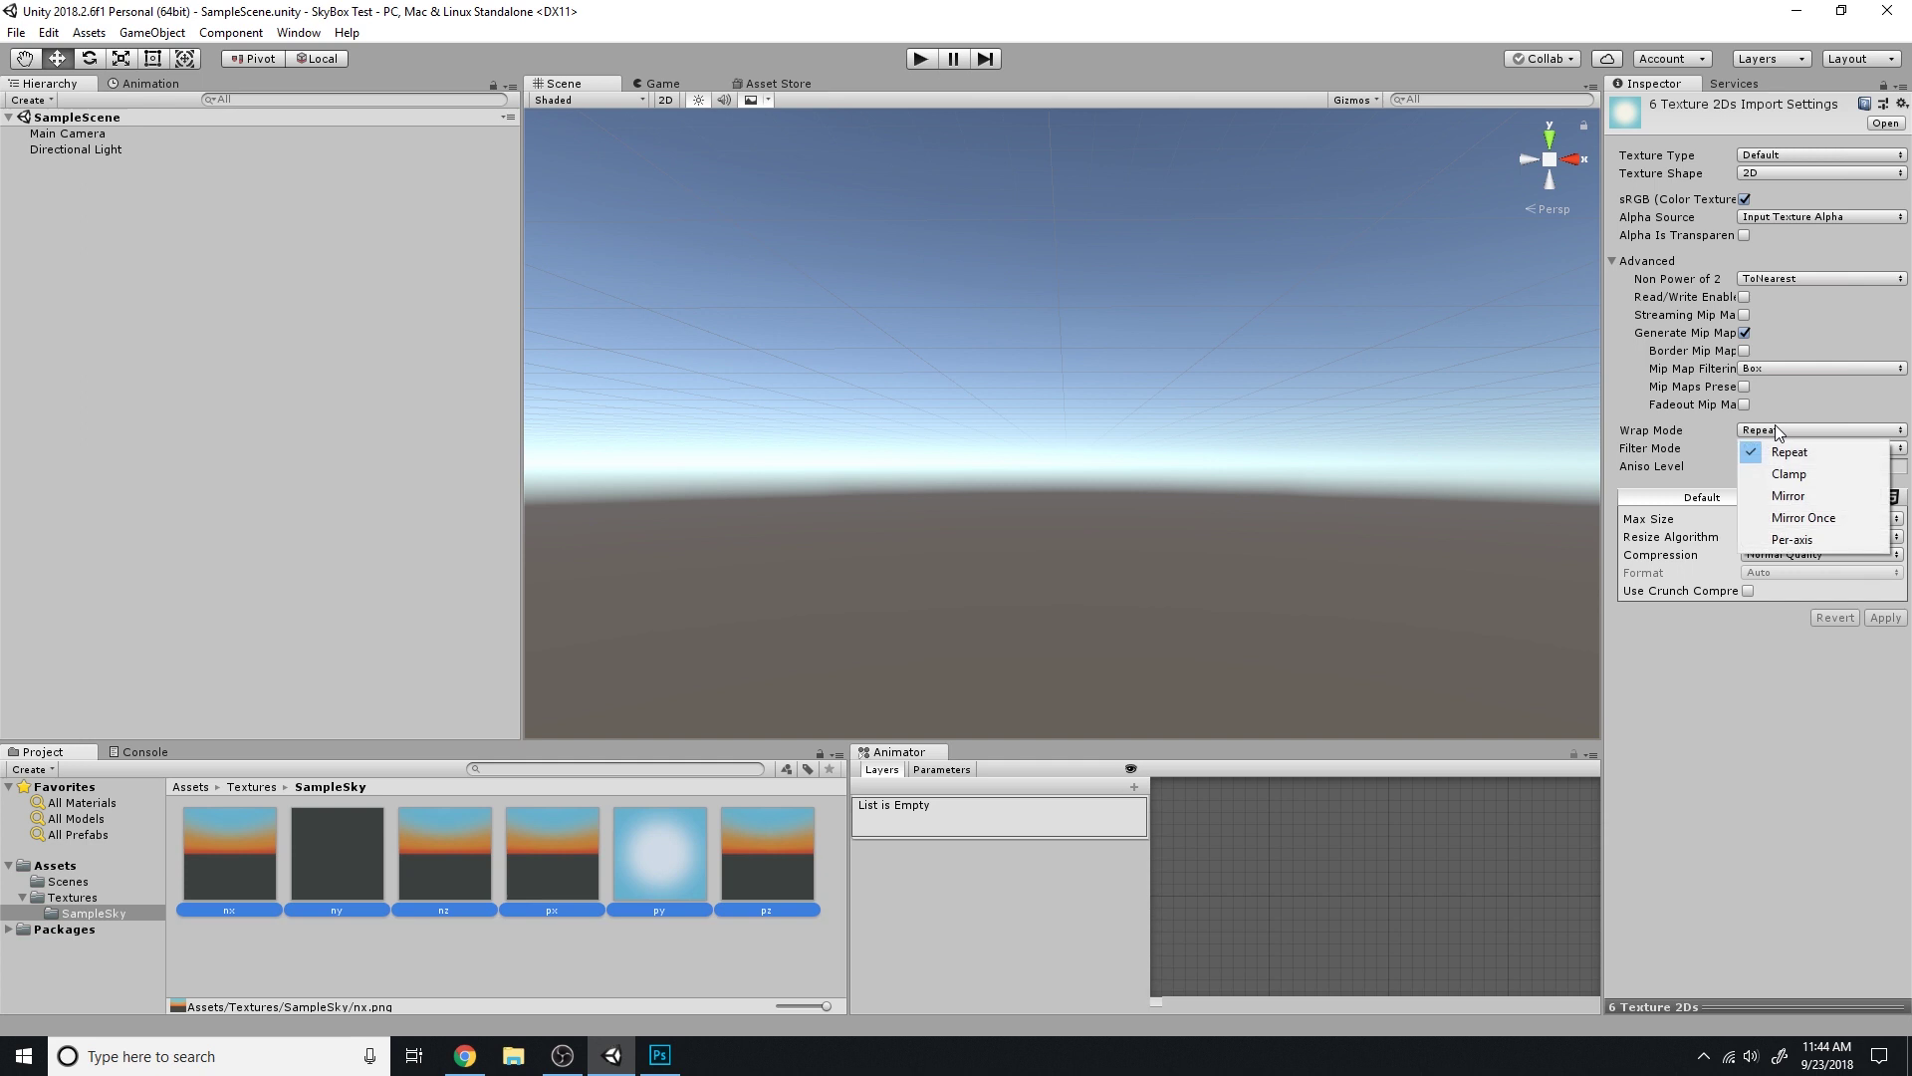
pyautogui.click(1790, 475)
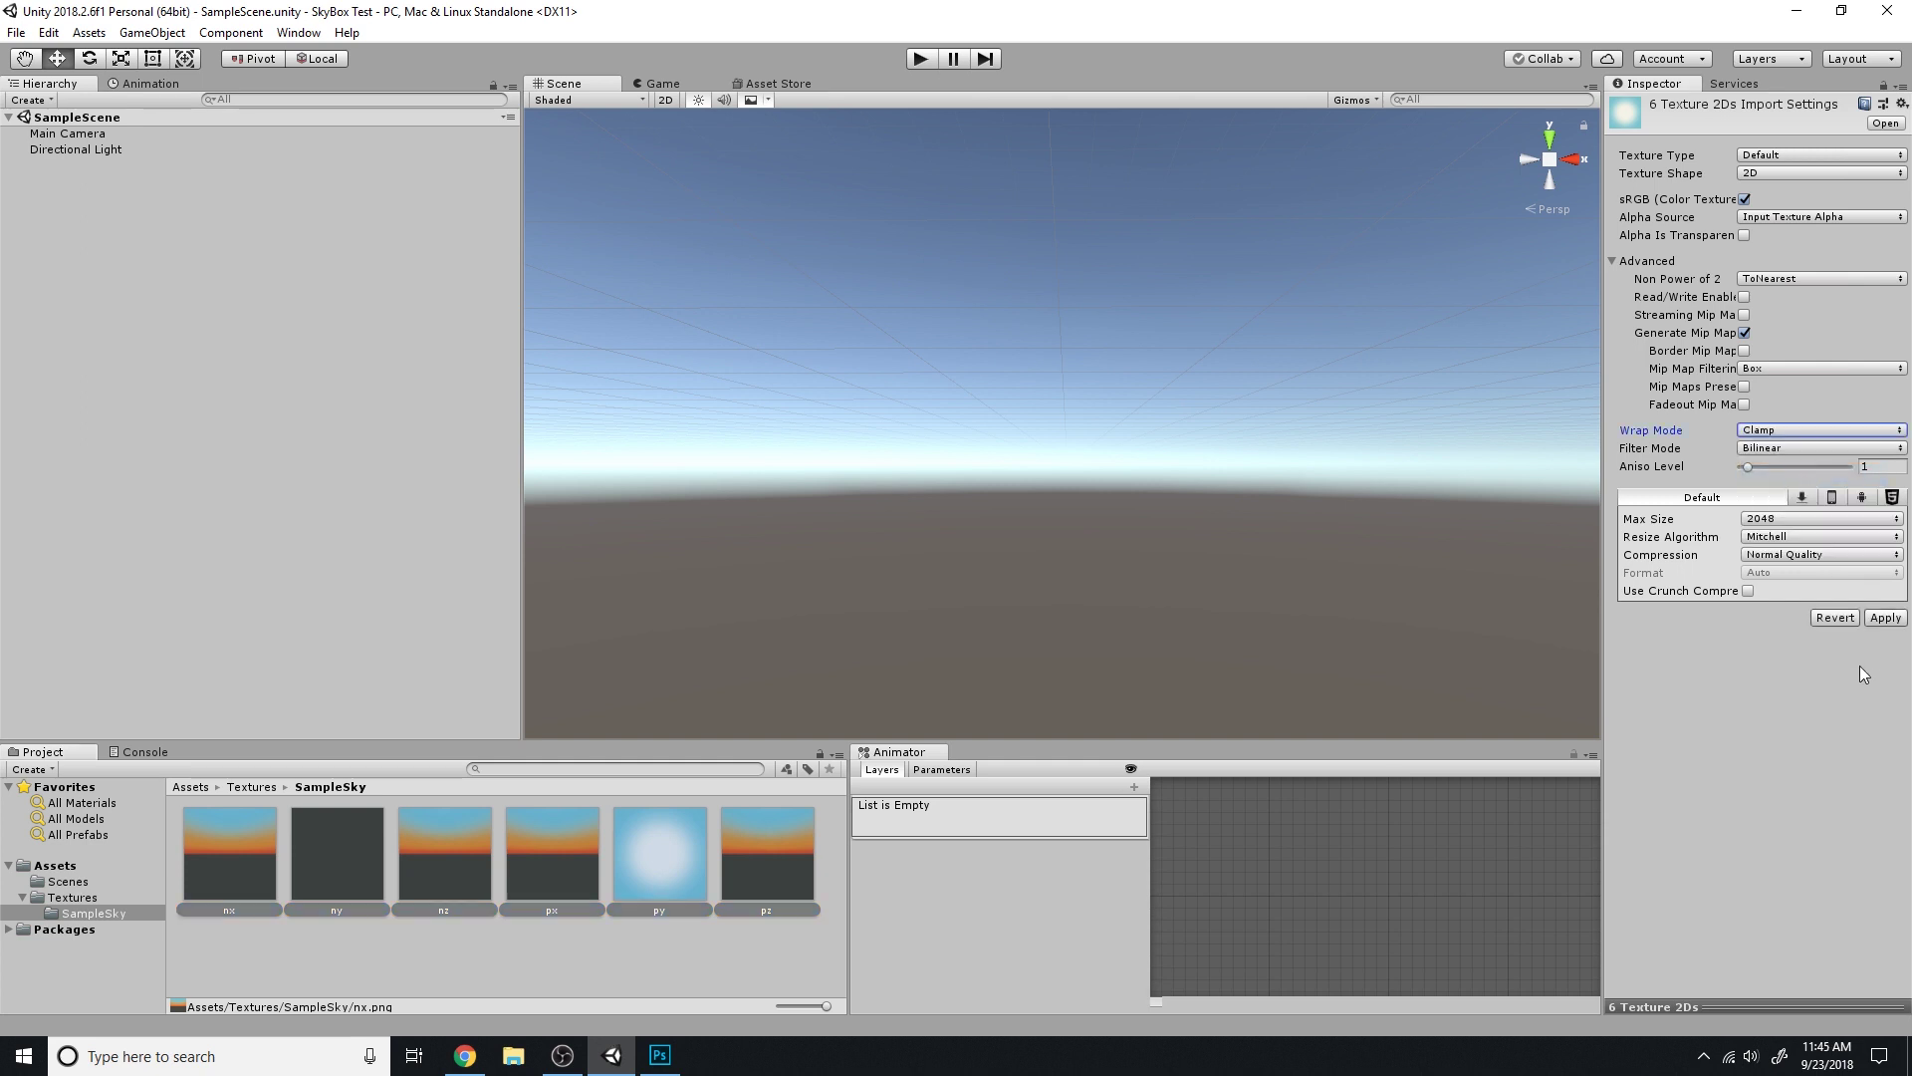
pyautogui.click(1883, 619)
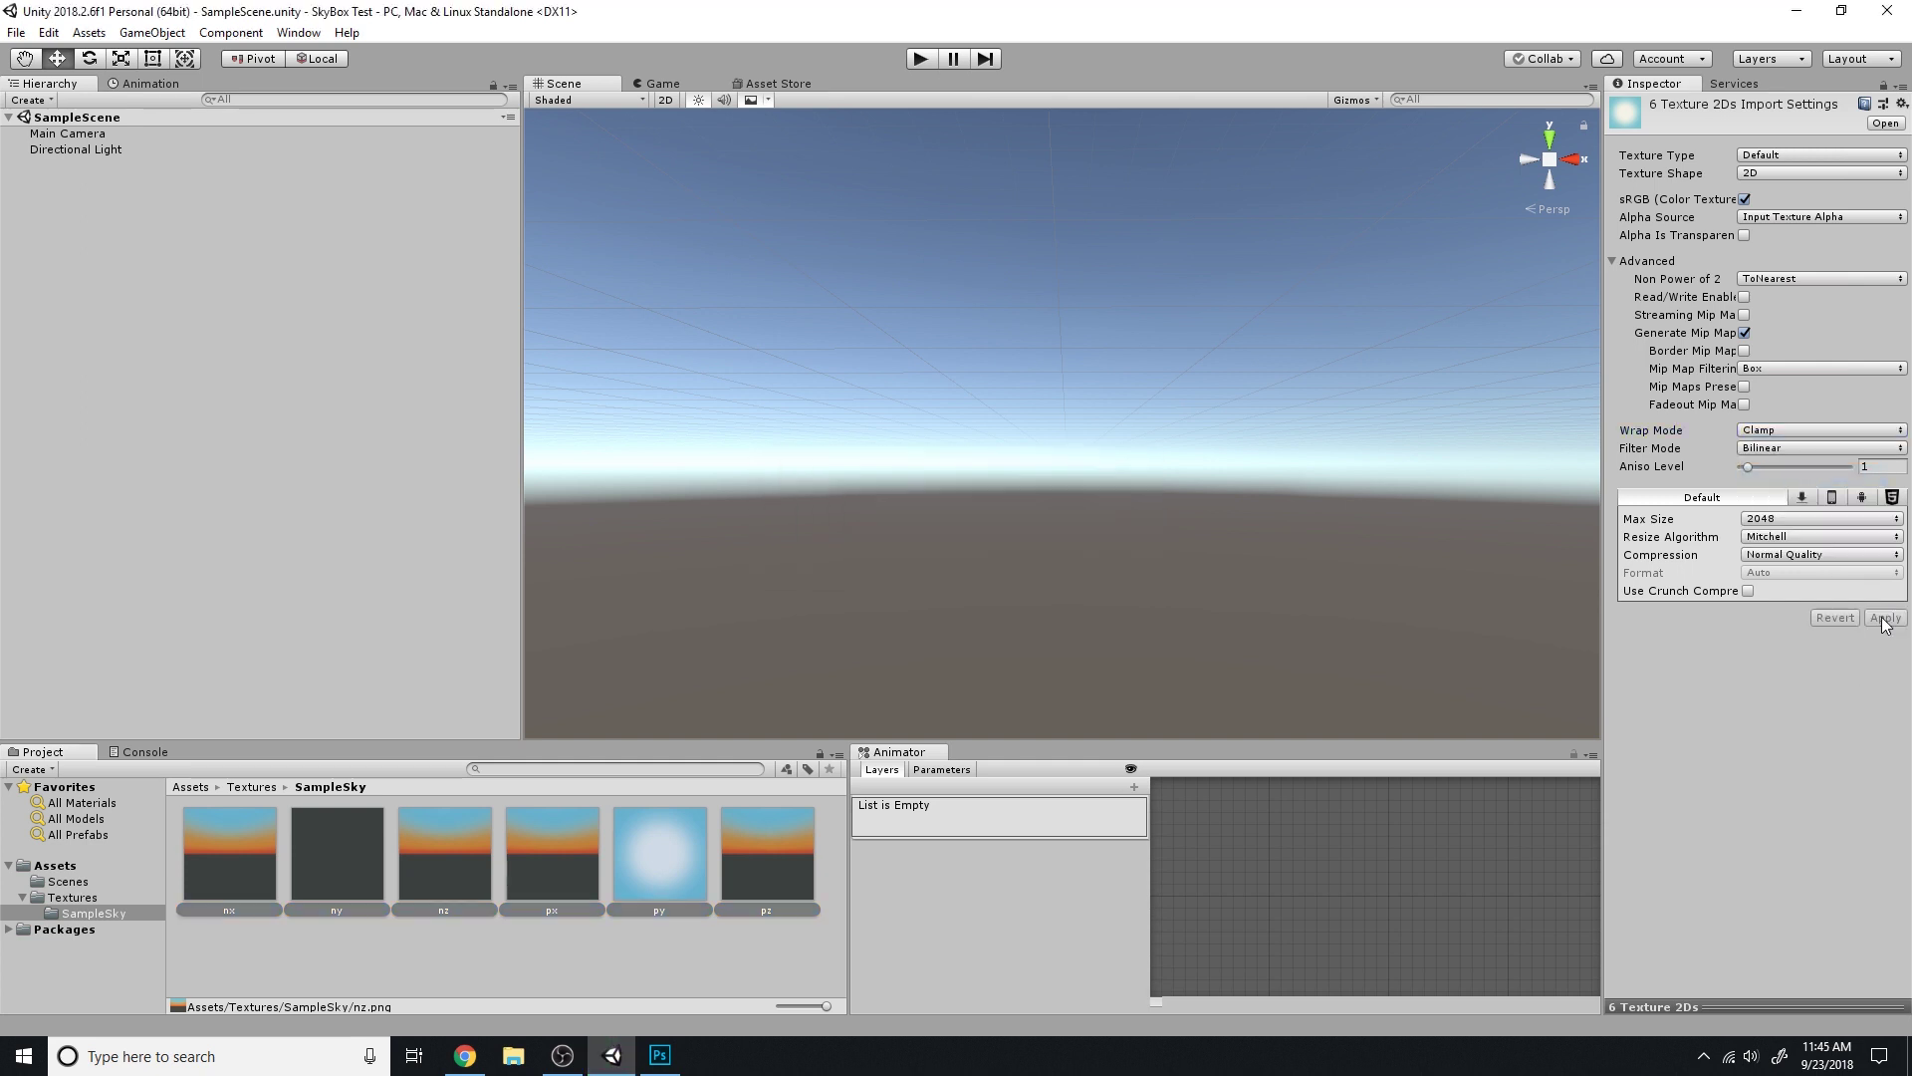
# Verify each texture's import settings individually, then return to the Assets folder
pyautogui.click(725, 960)
pyautogui.click(779, 874)
pyautogui.click(689, 874)
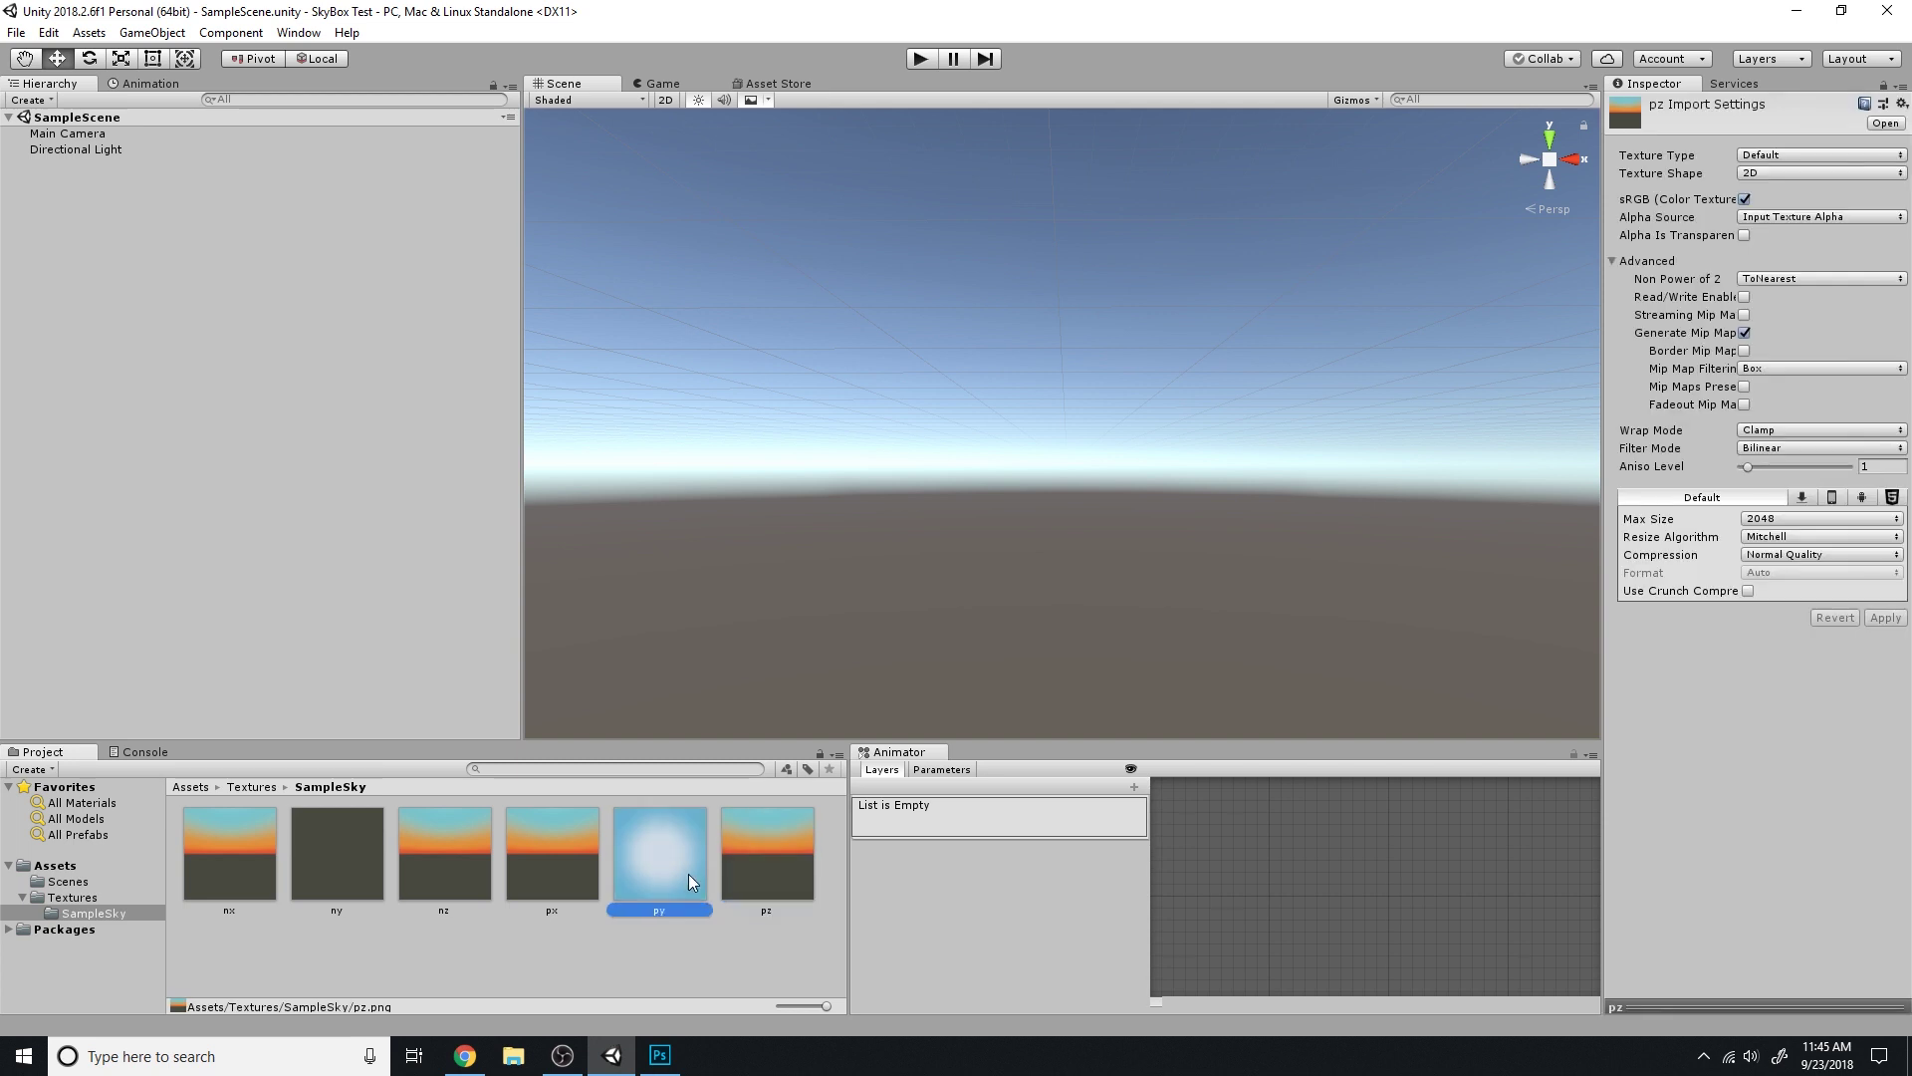
pyautogui.click(557, 871)
pyautogui.click(408, 869)
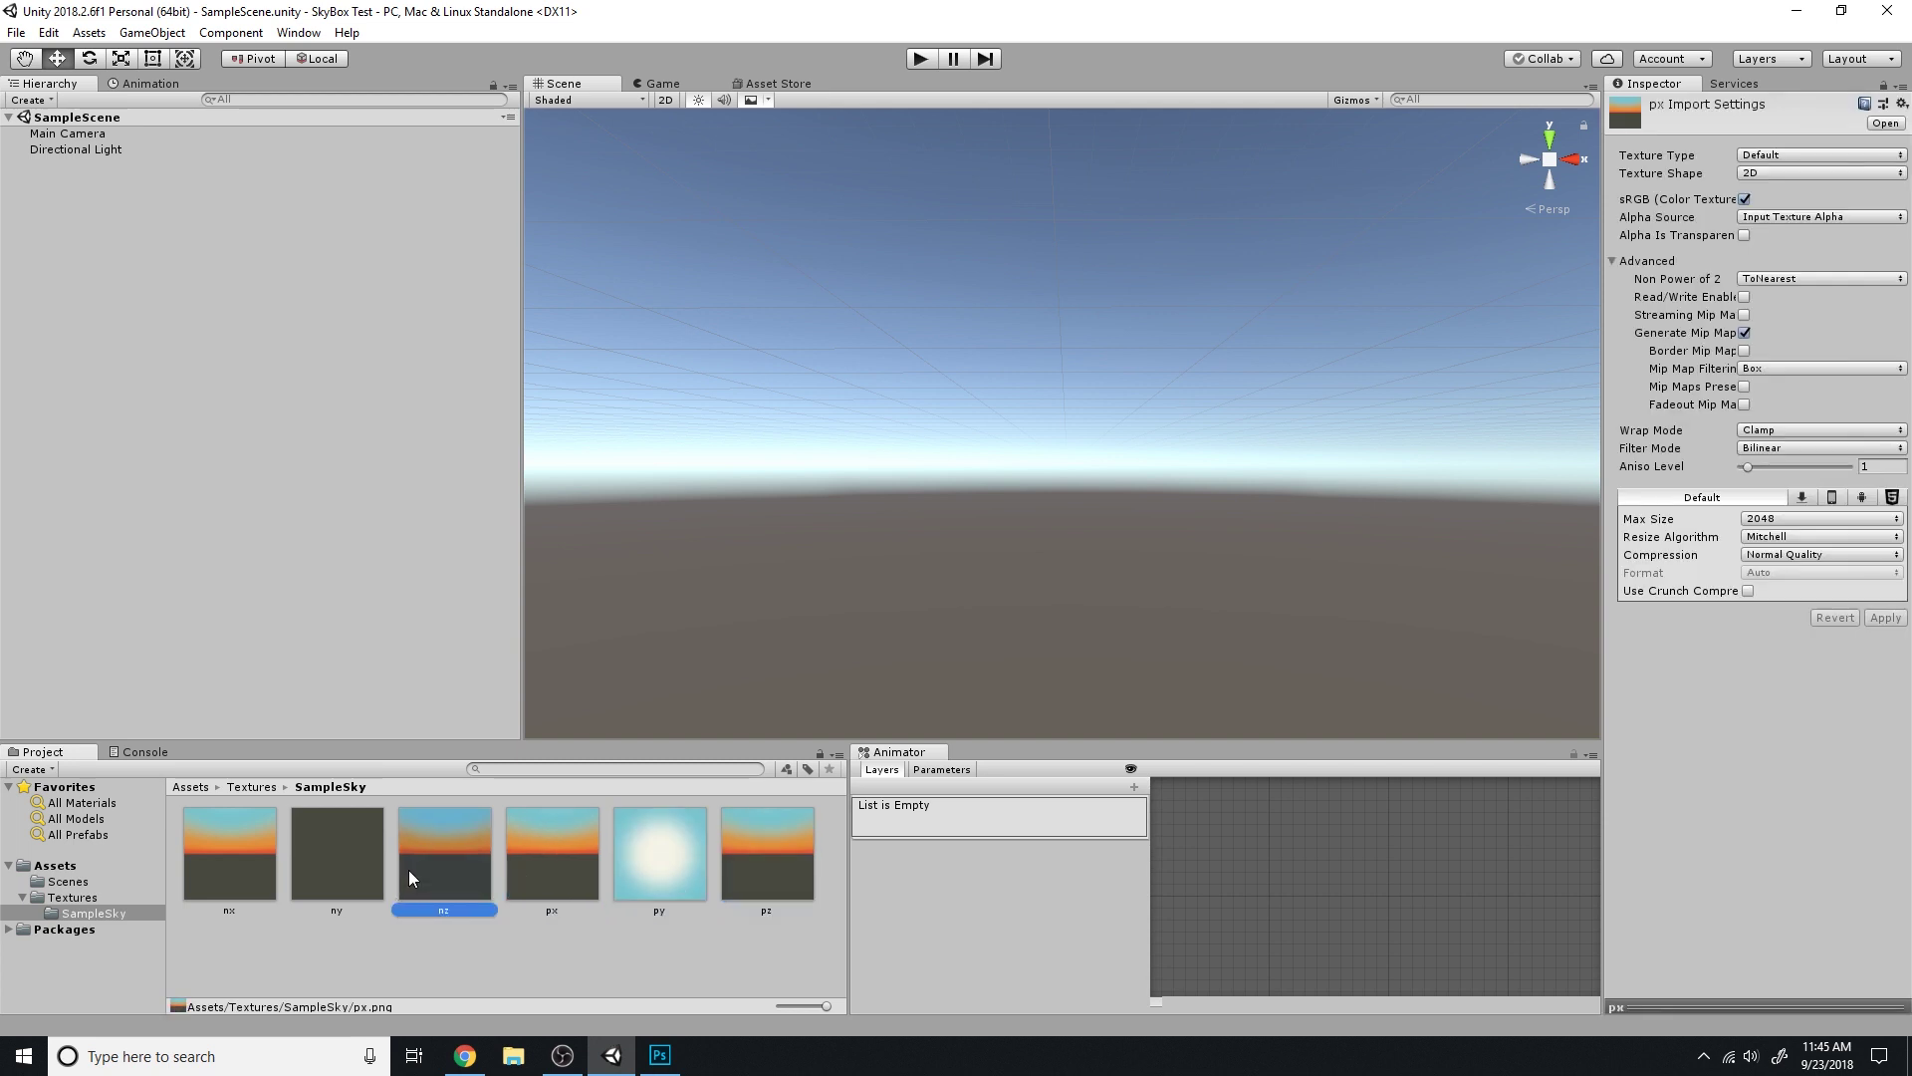
pyautogui.click(279, 881)
pyautogui.click(205, 858)
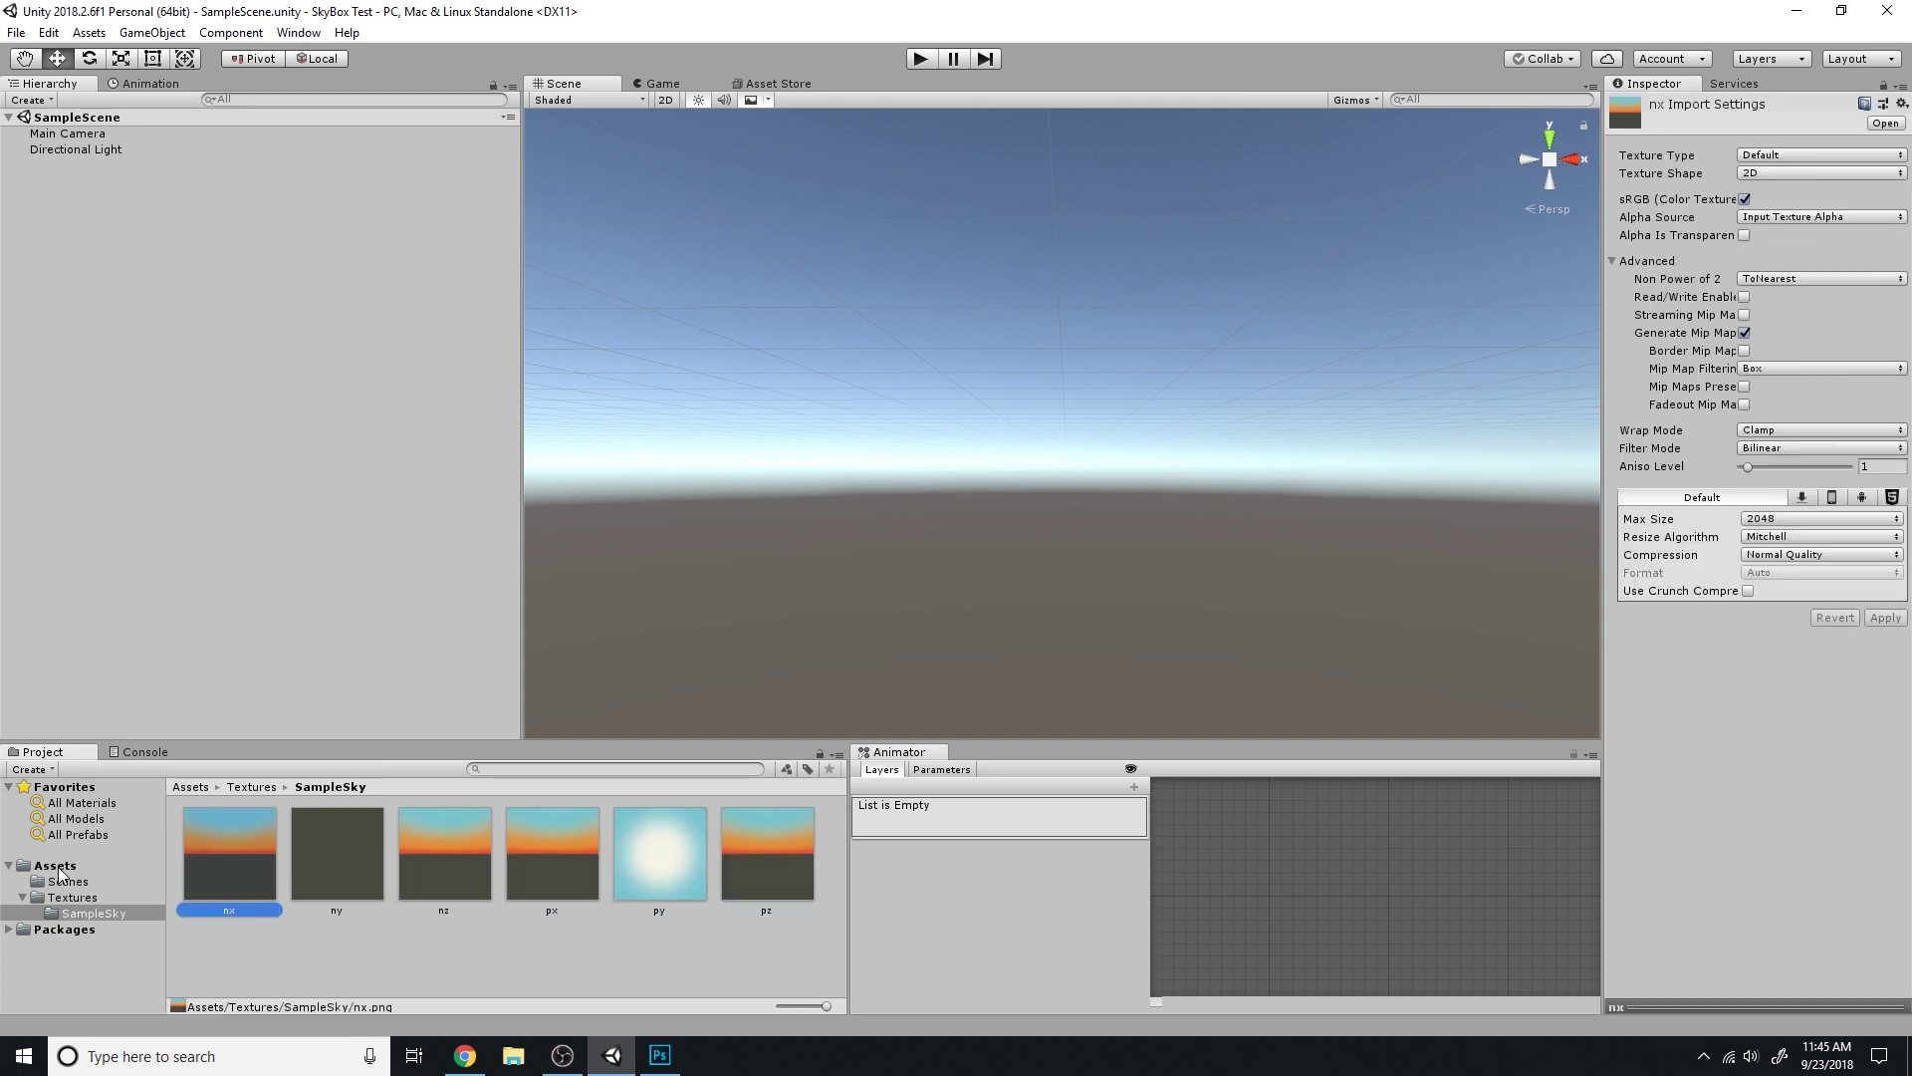
pyautogui.click(57, 867)
pyautogui.rightClick(516, 858)
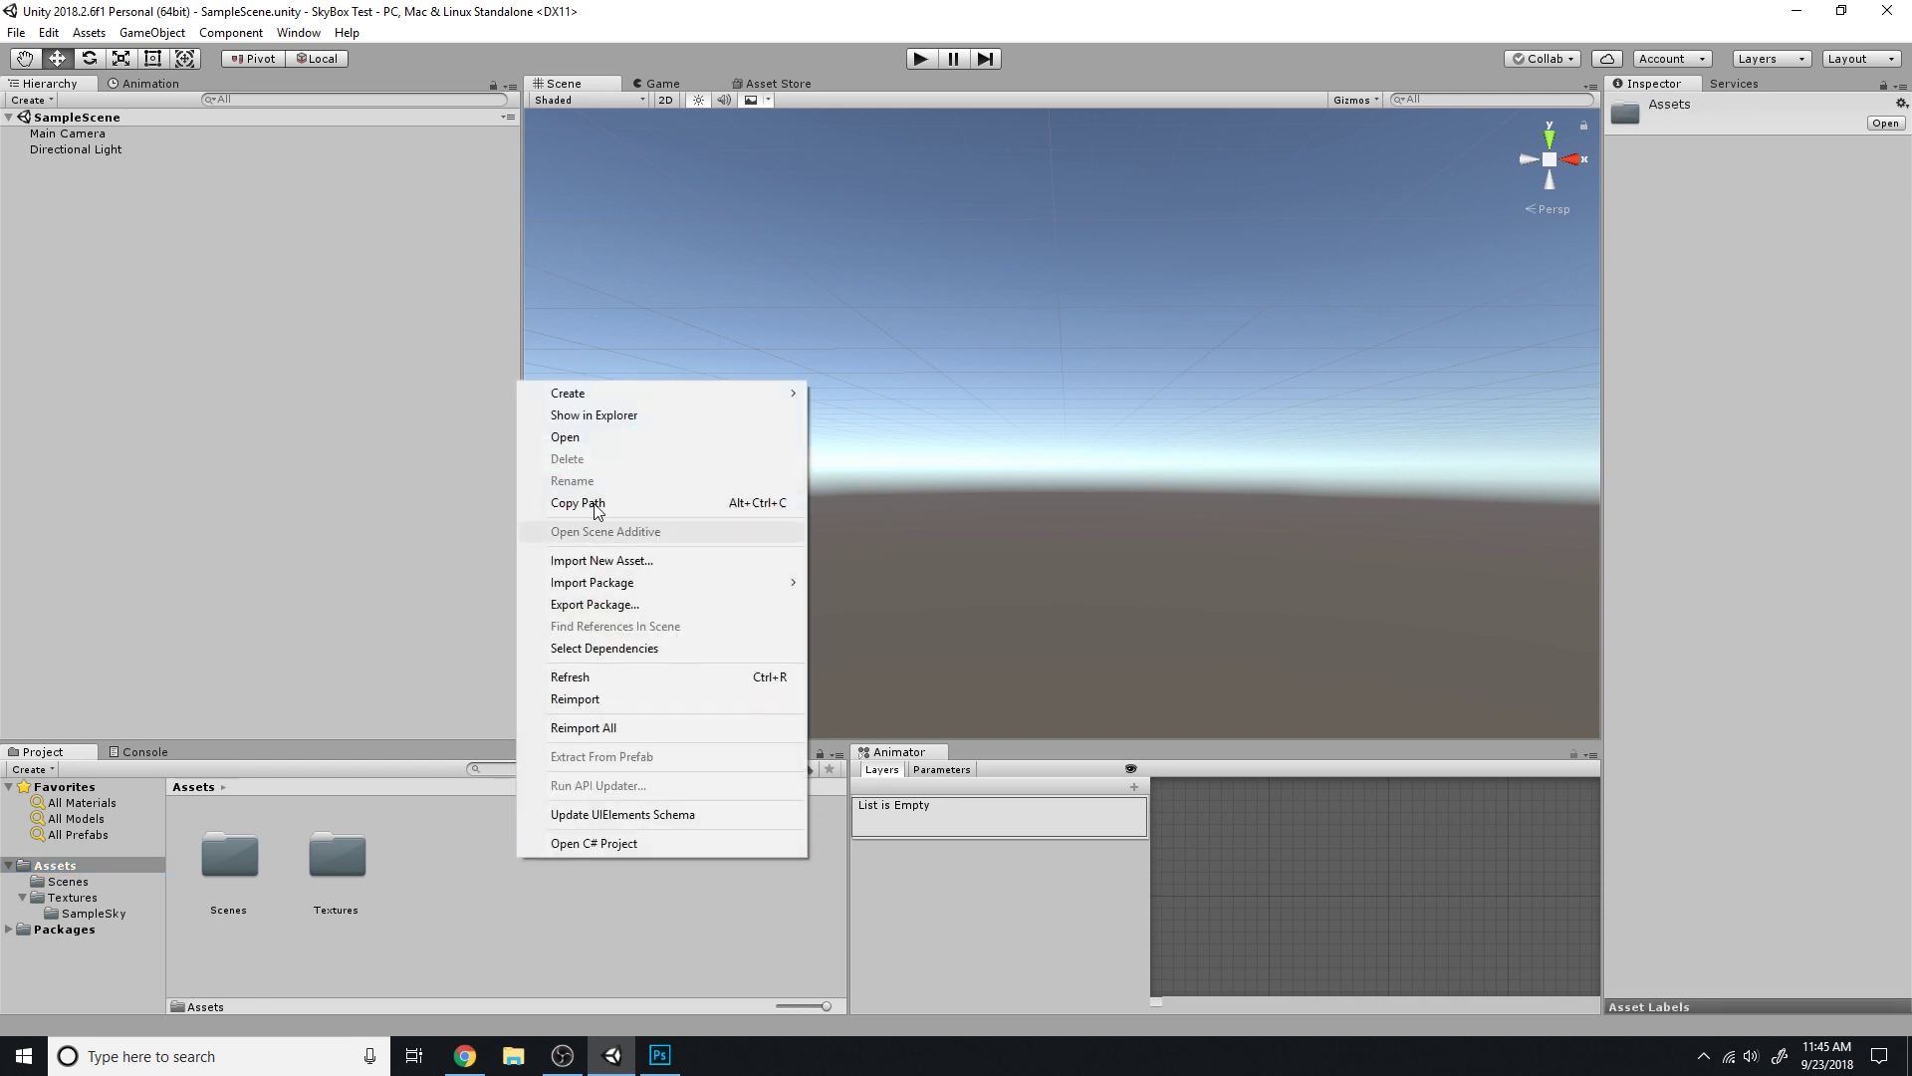
# Create a Materials folder in Assets and open it
pyautogui.moveTo(607, 392)
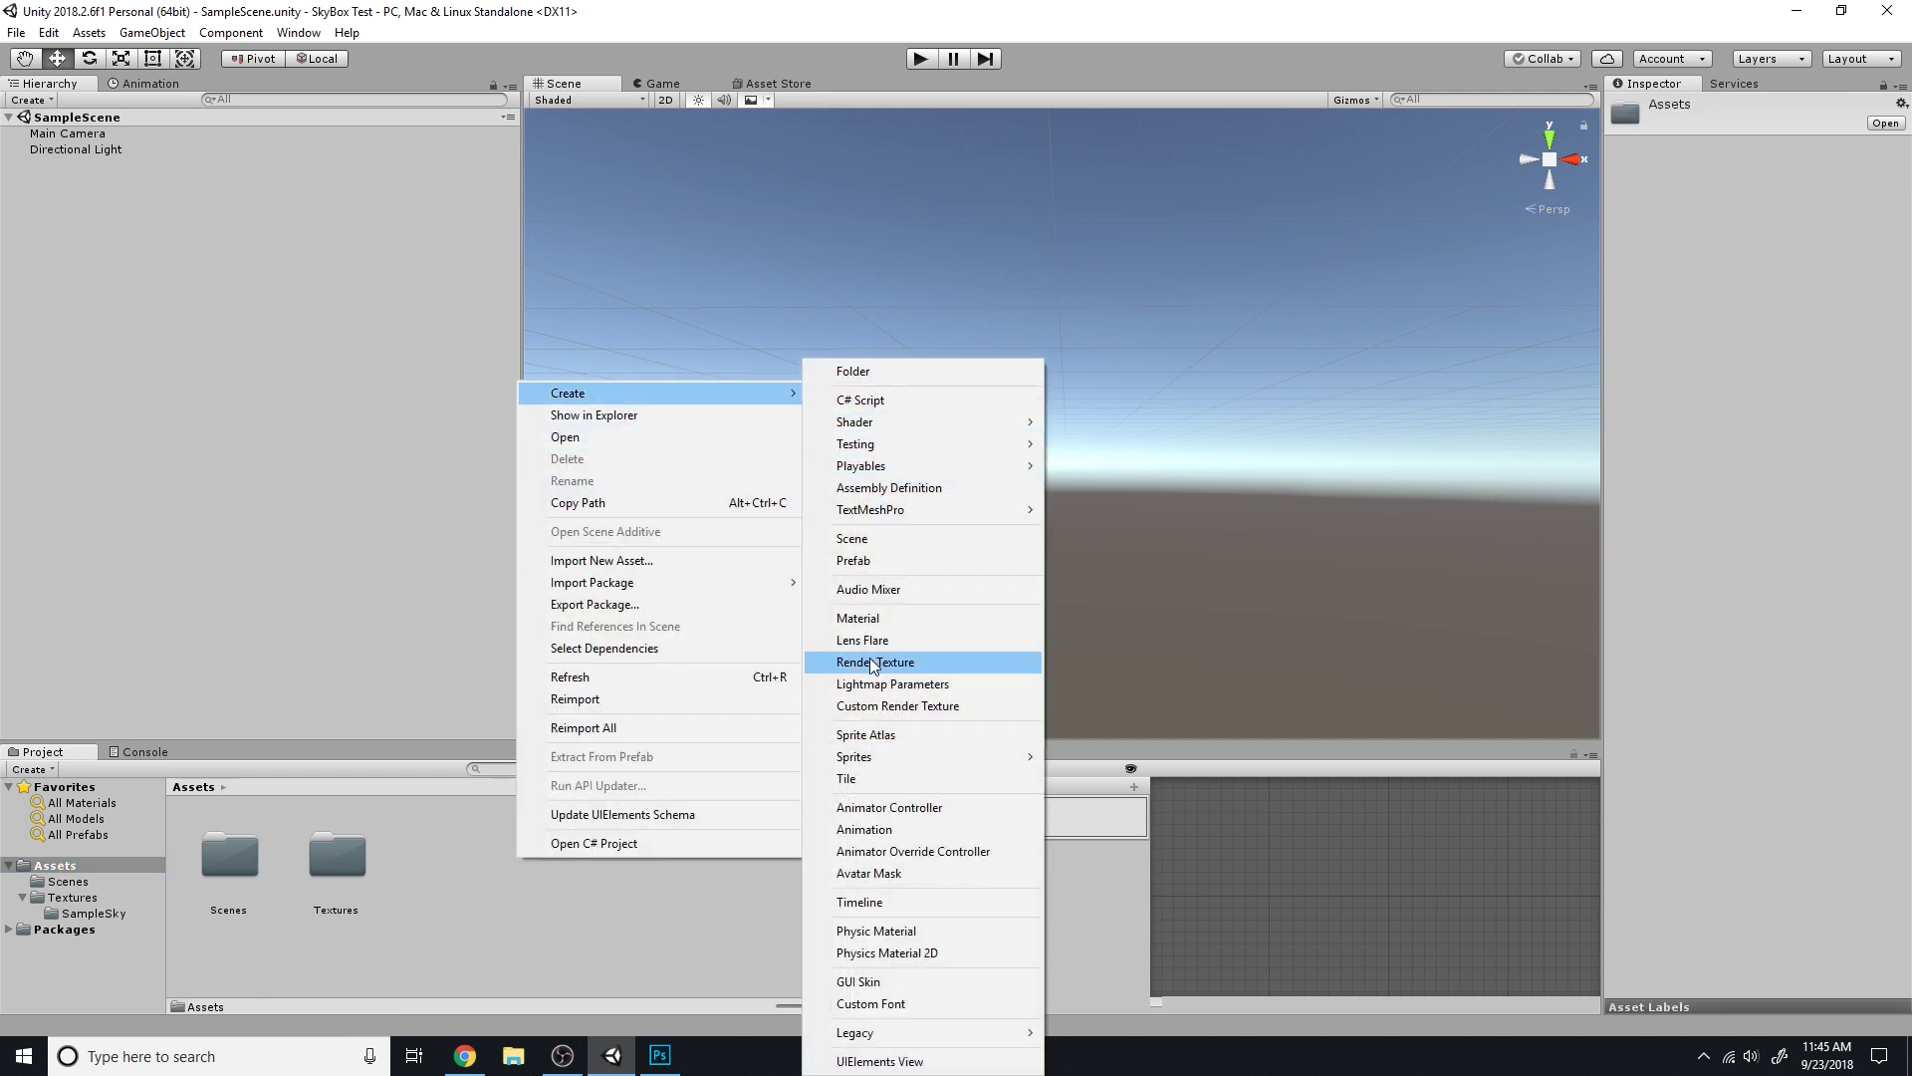
pyautogui.click(907, 371)
pyautogui.write('Materi')
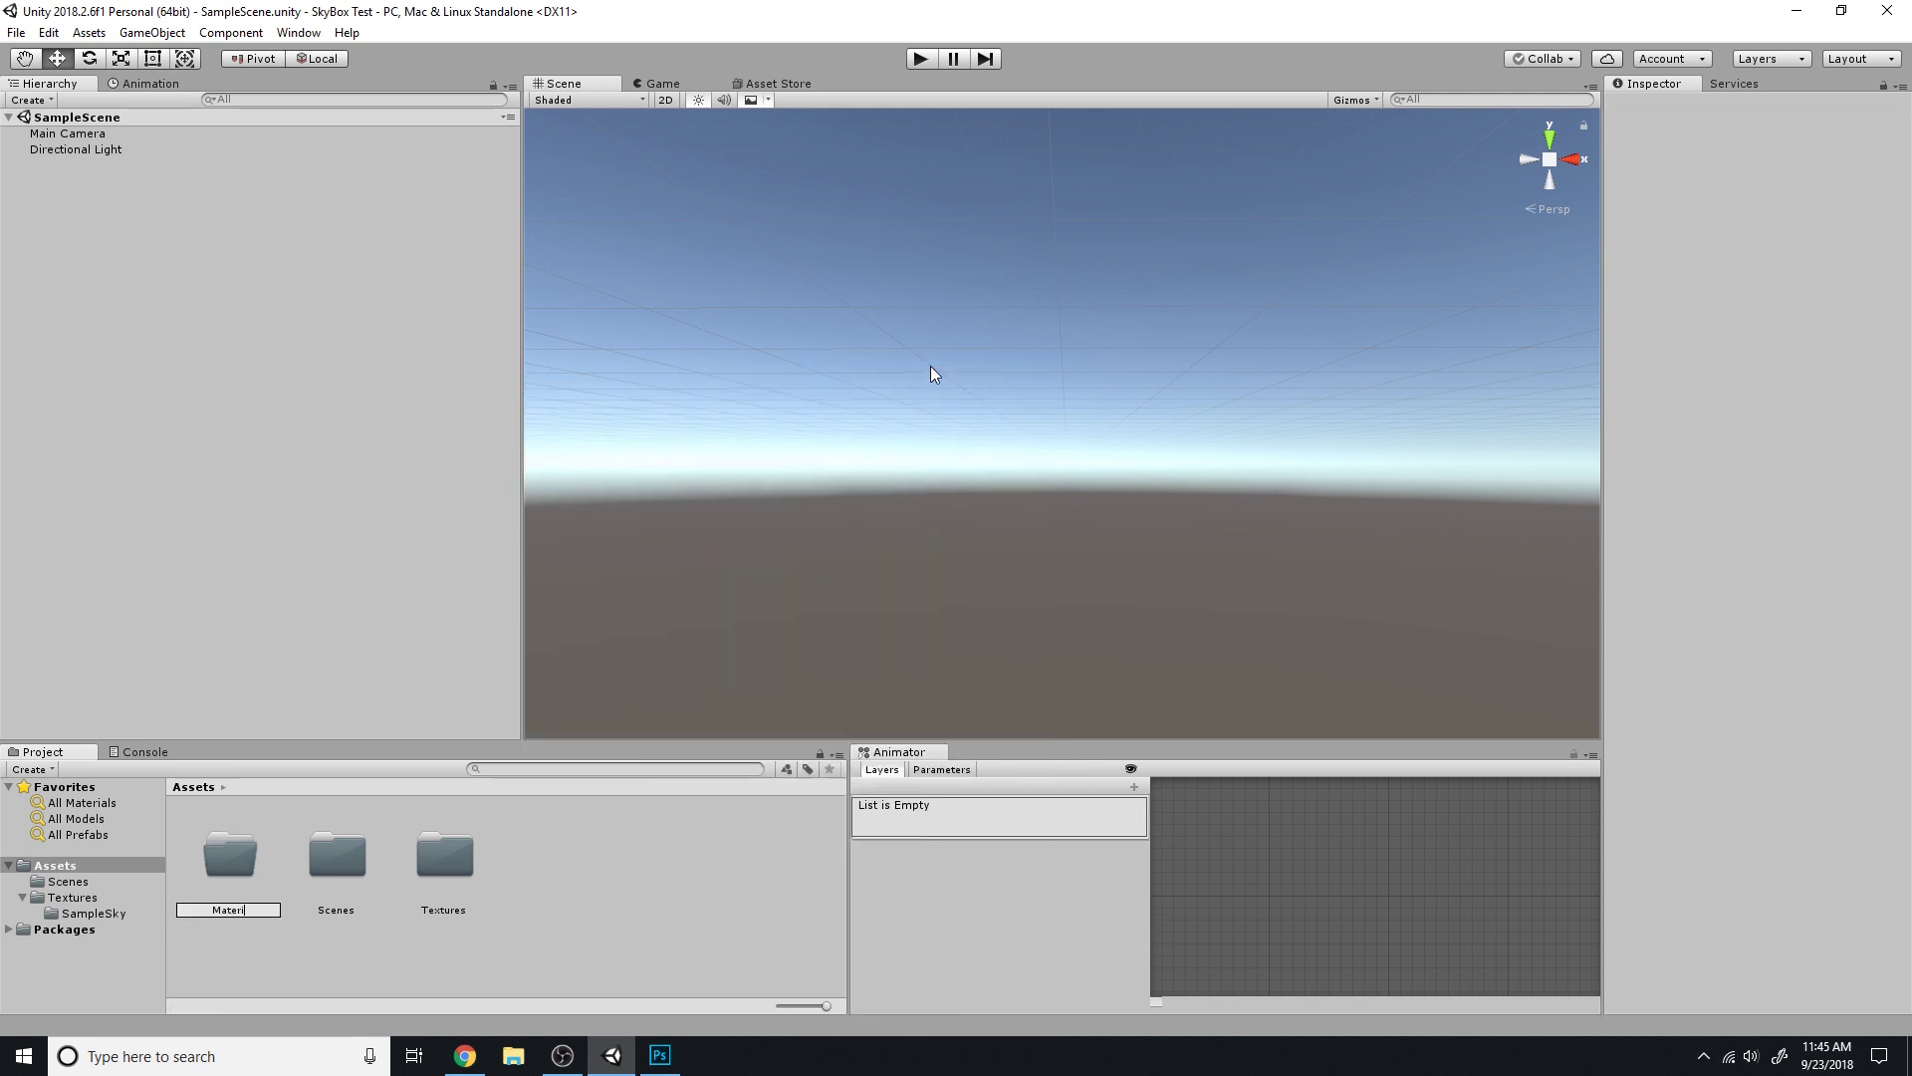
pyautogui.write('als')
pyautogui.press('Return')
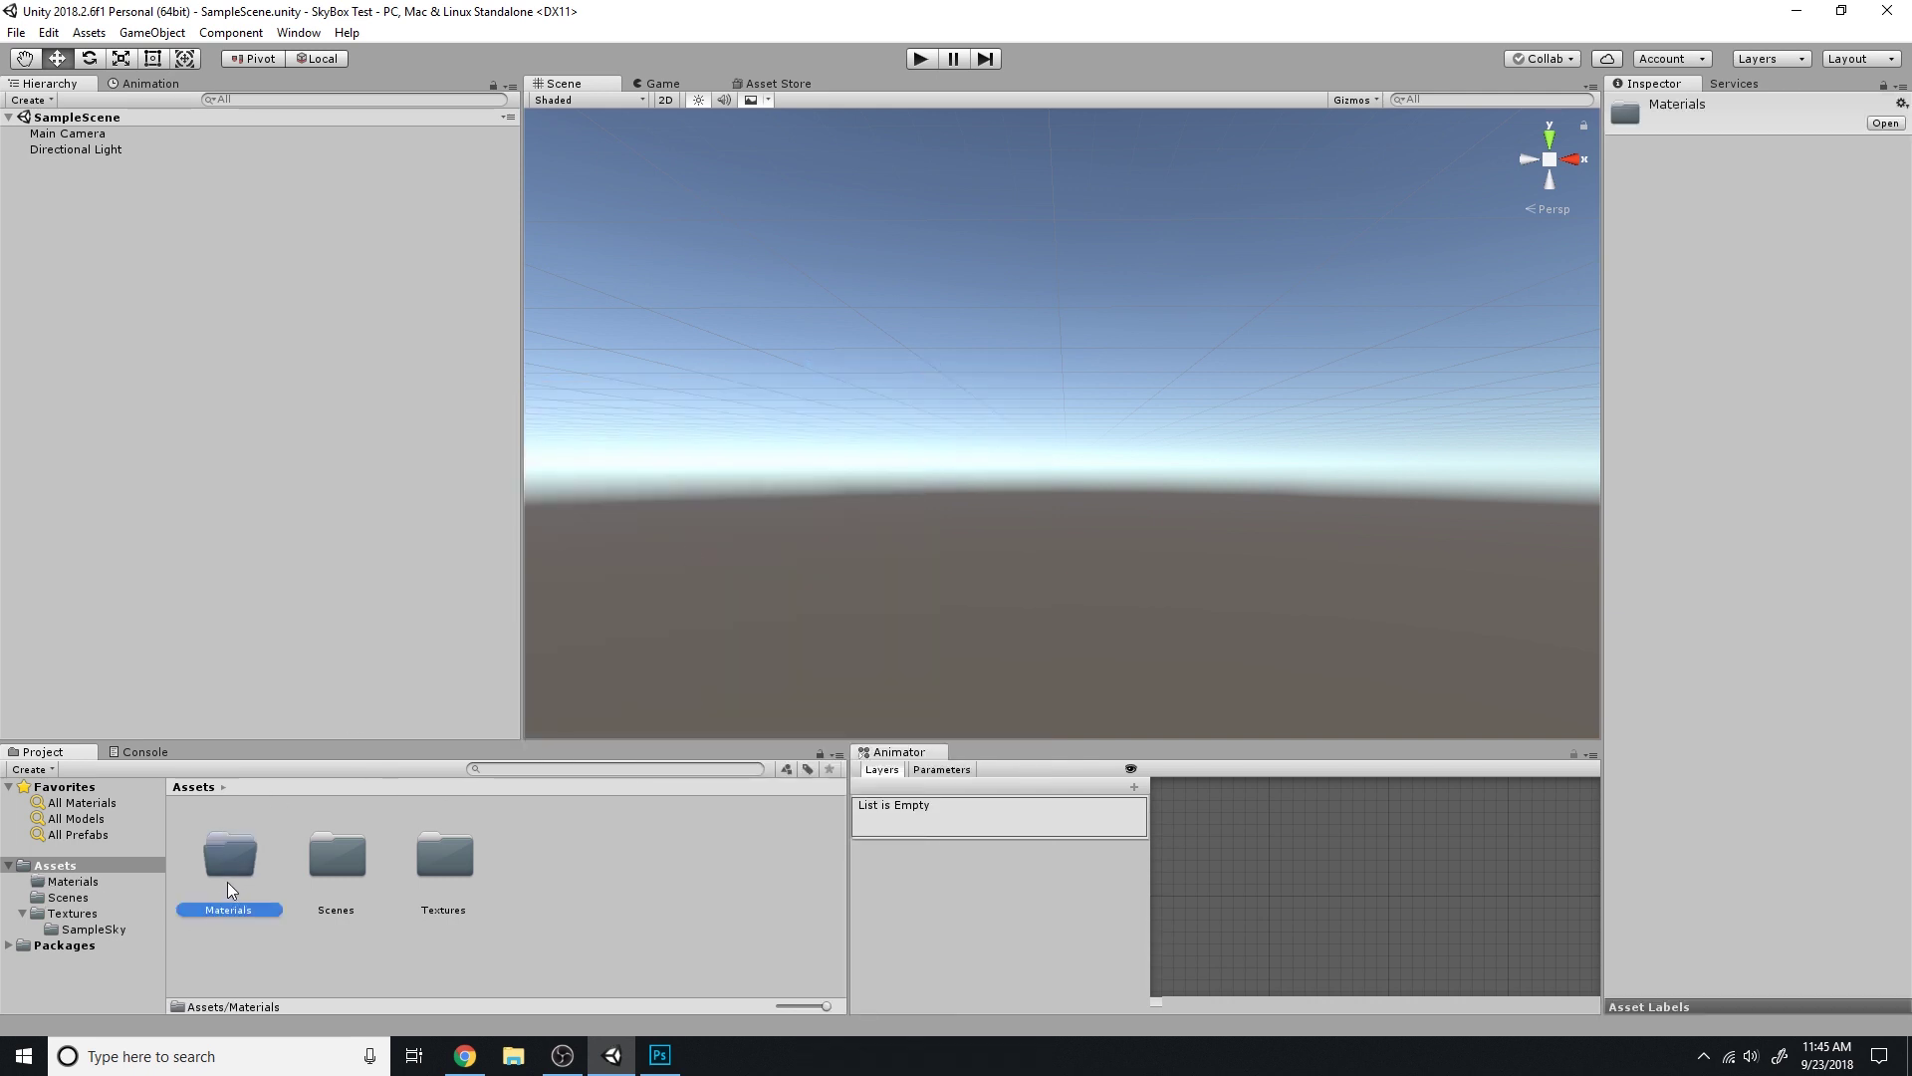
pyautogui.doubleClick(227, 883)
# Create a SkyBox subfolder inside Materials and open it
pyautogui.rightClick(291, 858)
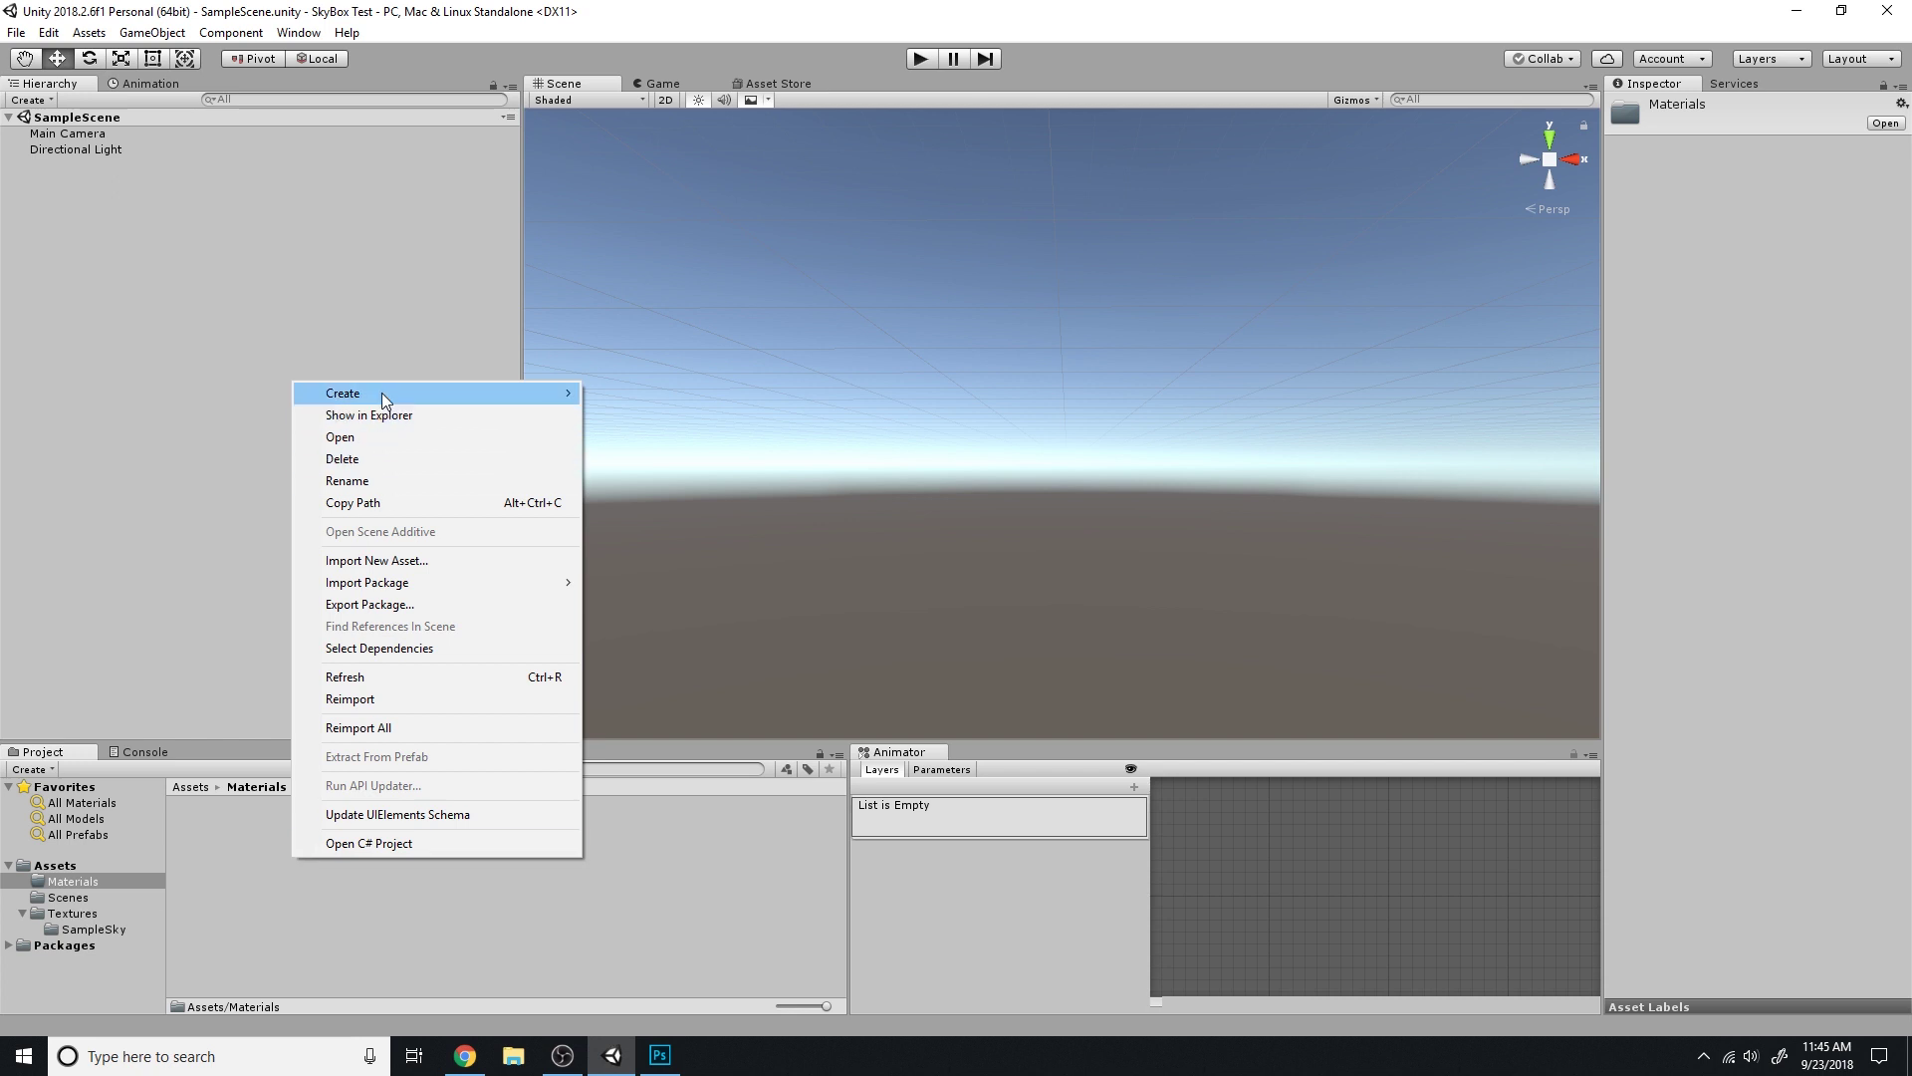
pyautogui.moveTo(380, 392)
pyautogui.click(627, 371)
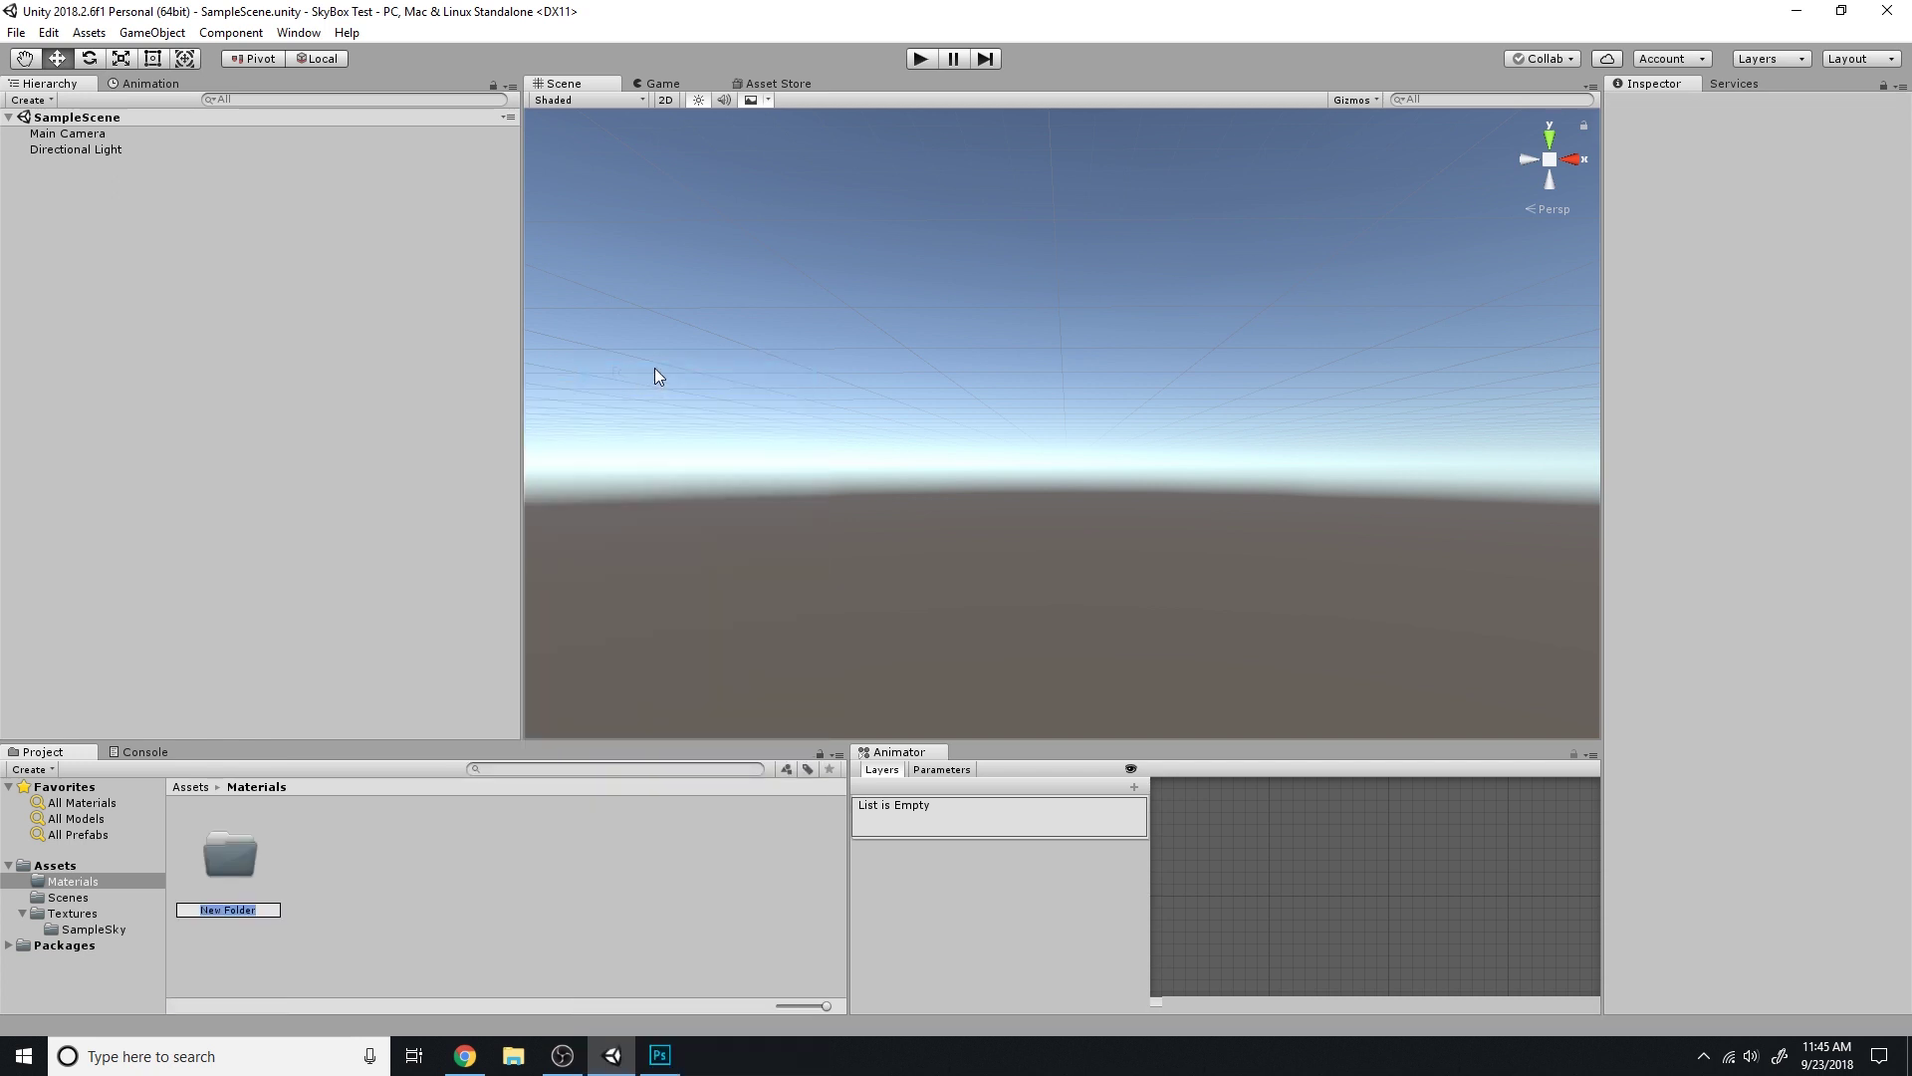
pyautogui.write('Skybox')
pyautogui.press('BackSpace')
pyautogui.press('BackSpace')
pyautogui.write('Box')
pyautogui.press('Return')
pyautogui.doubleClick(242, 853)
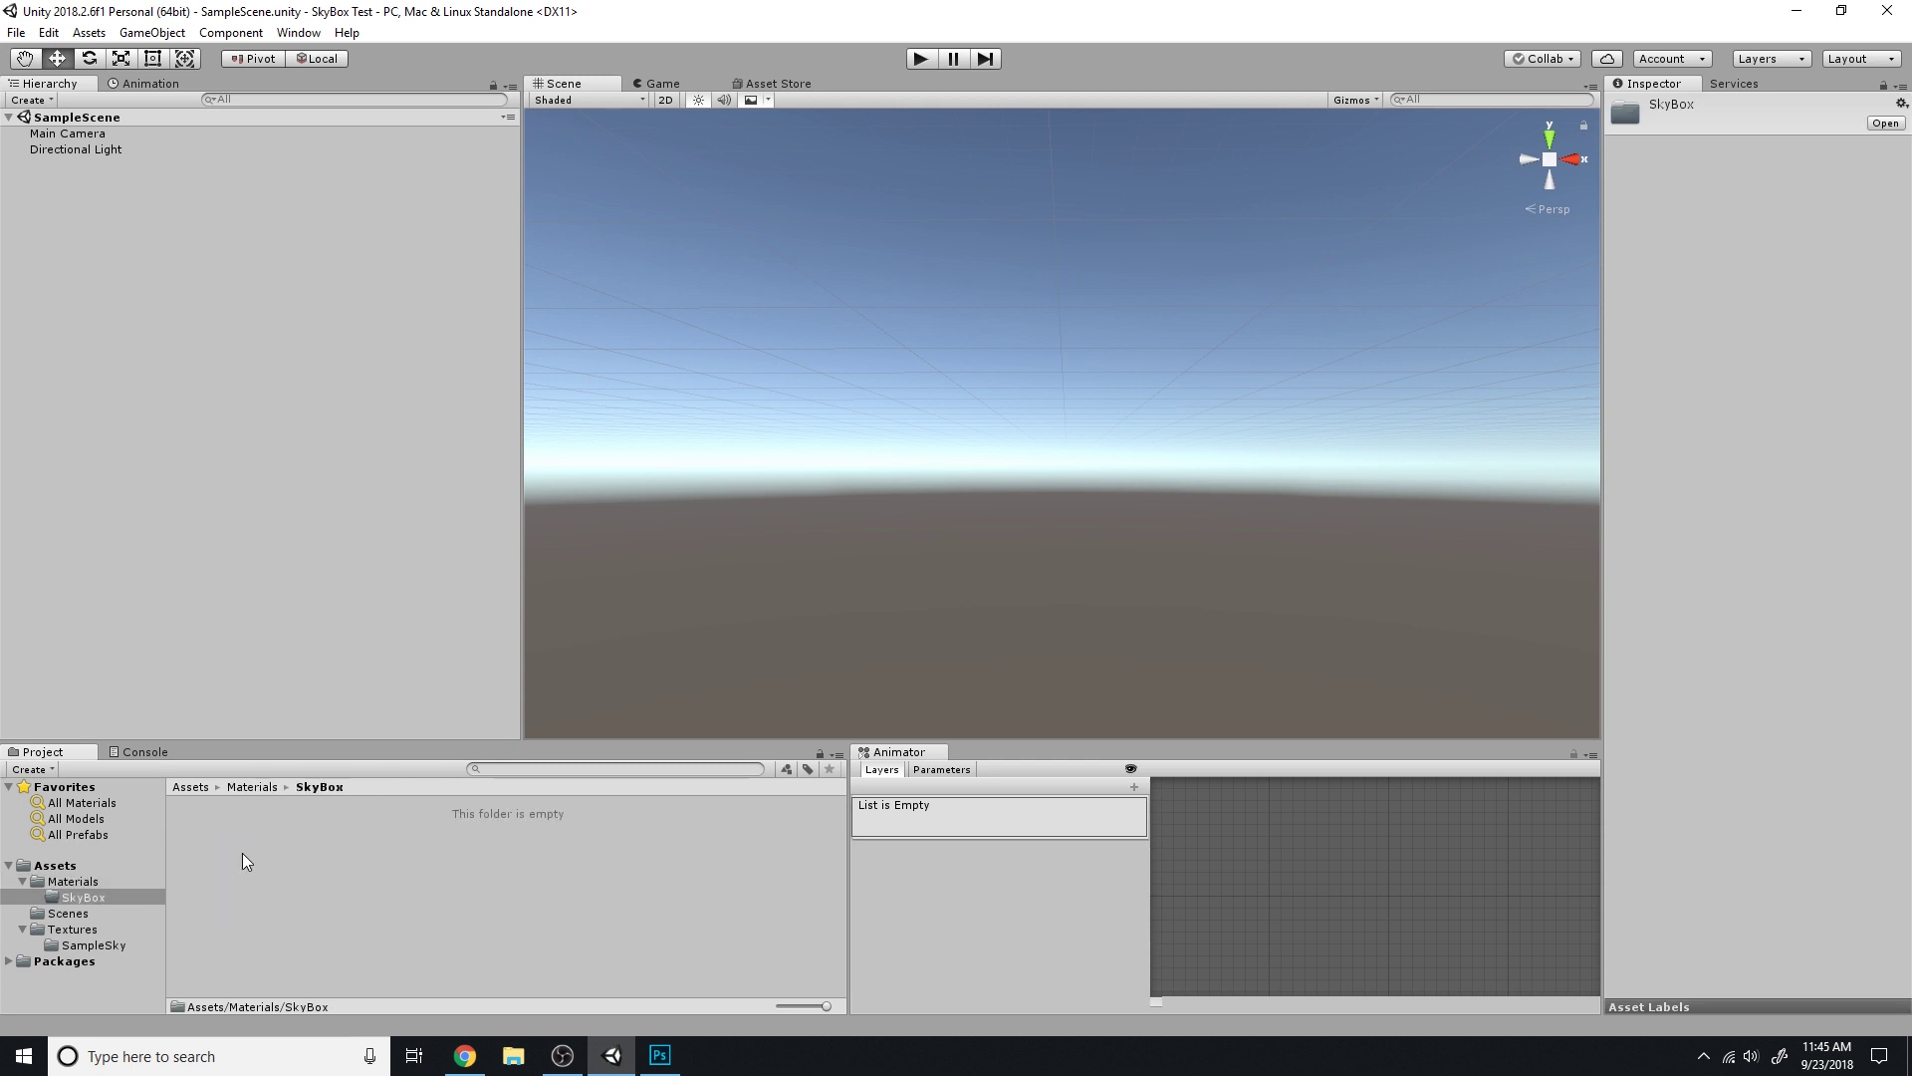
# Create a new material named SampleSky inside Assets/Materials/SkyBox
pyautogui.rightClick(243, 815)
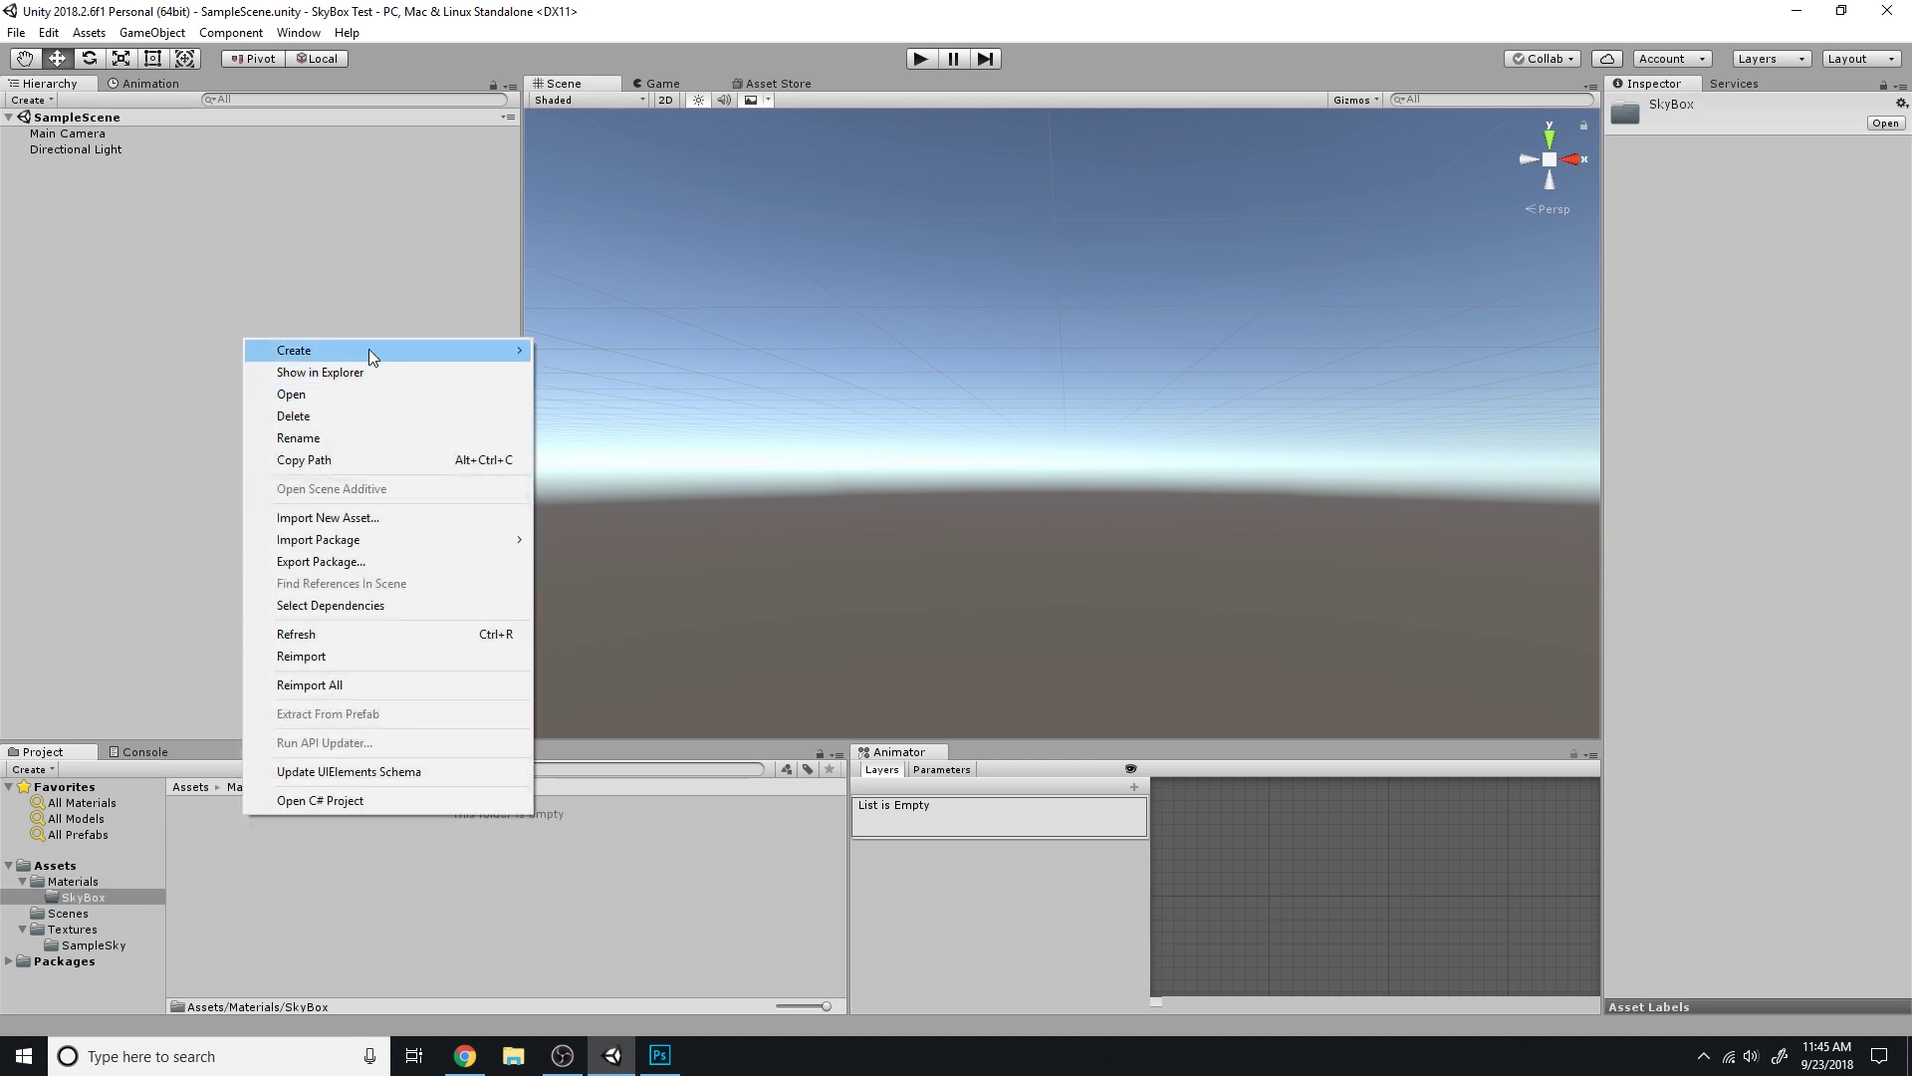
pyautogui.moveTo(369, 347)
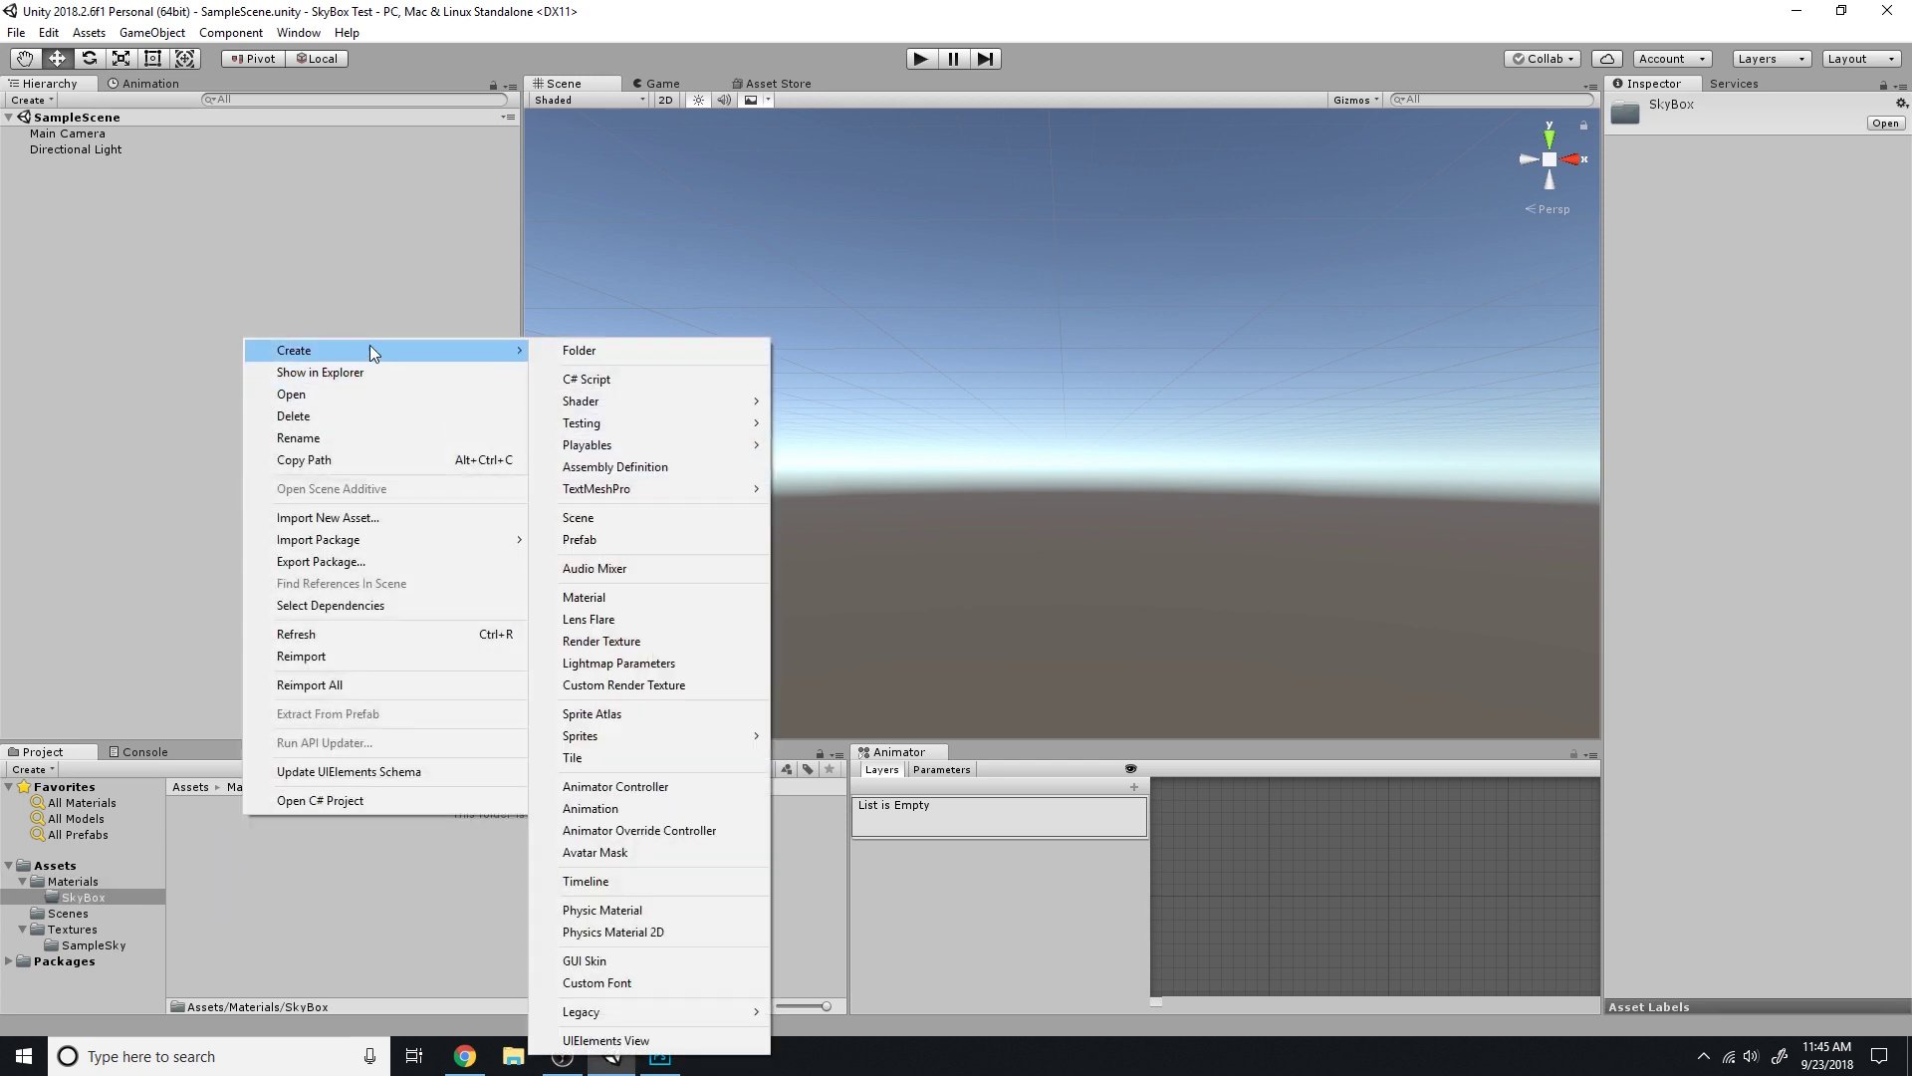
pyautogui.click(635, 597)
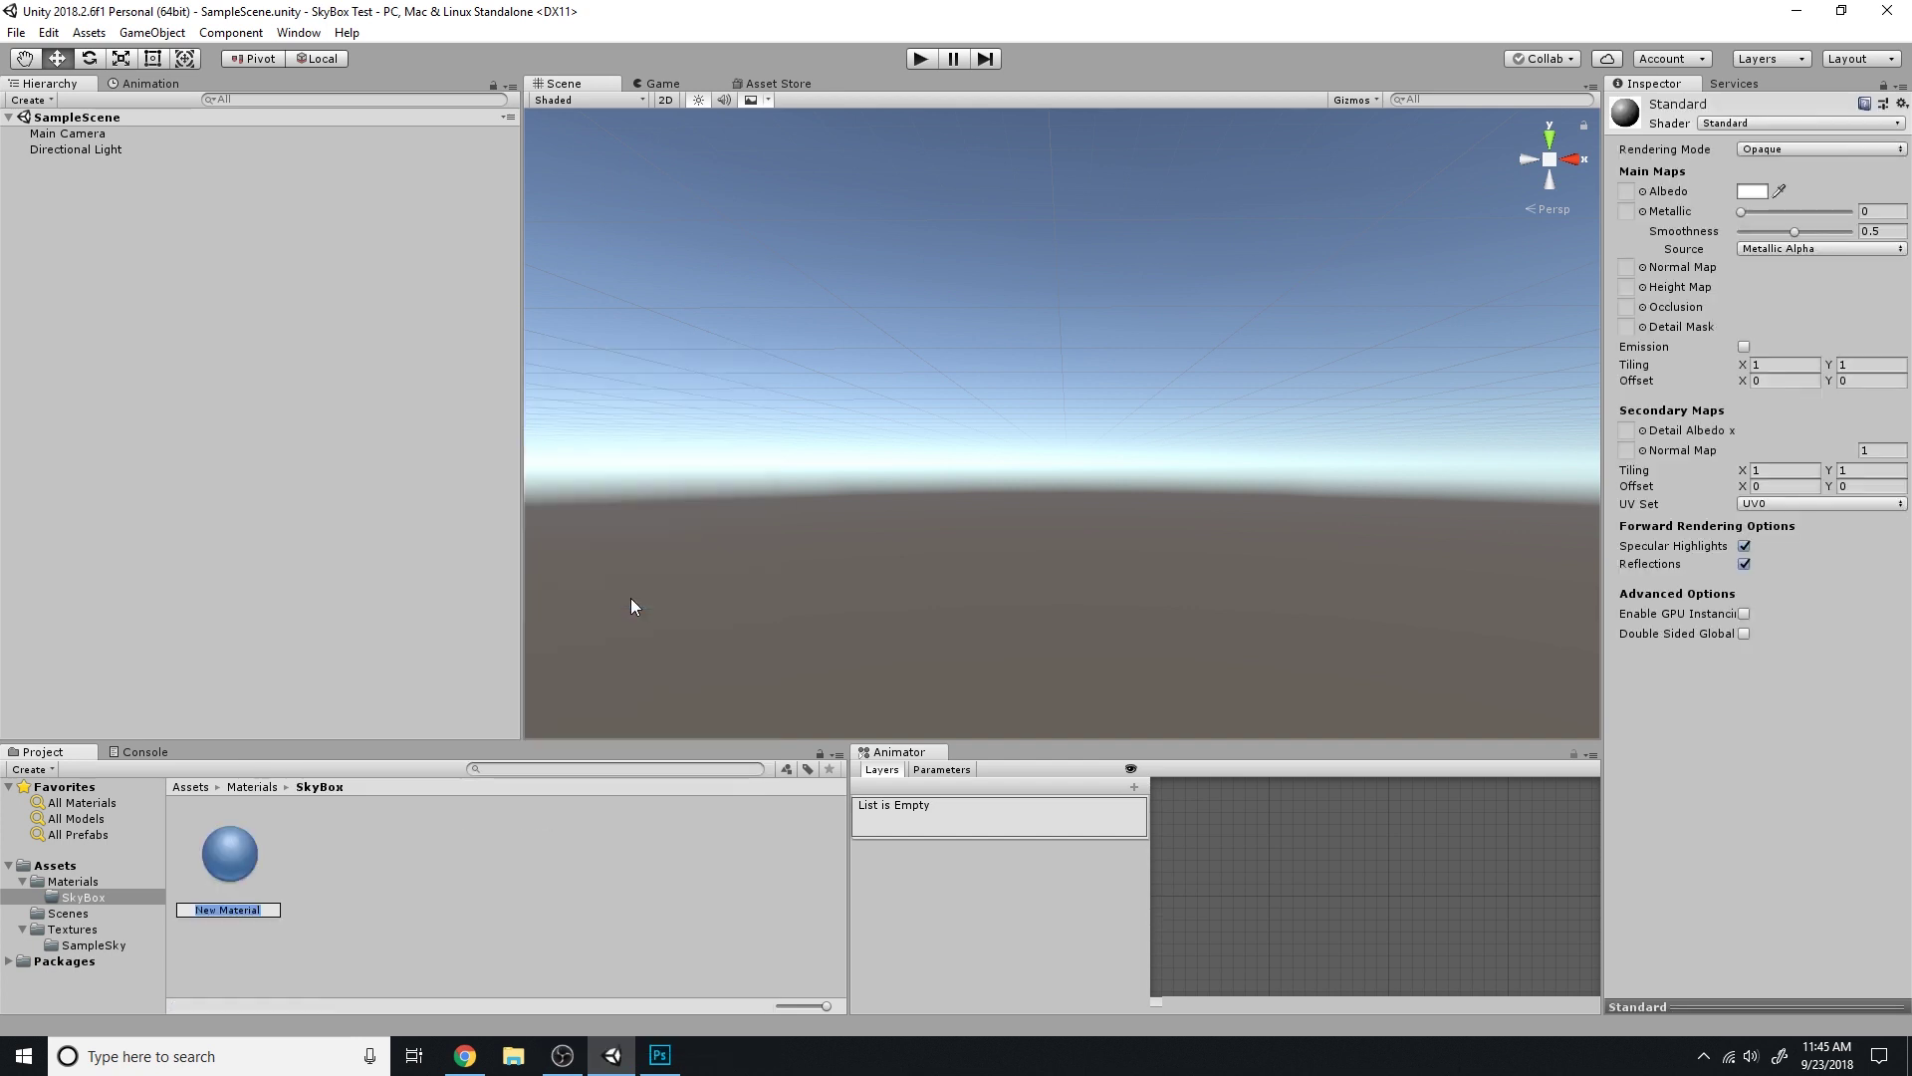
pyautogui.write('SampleSky')
pyautogui.press('Return')
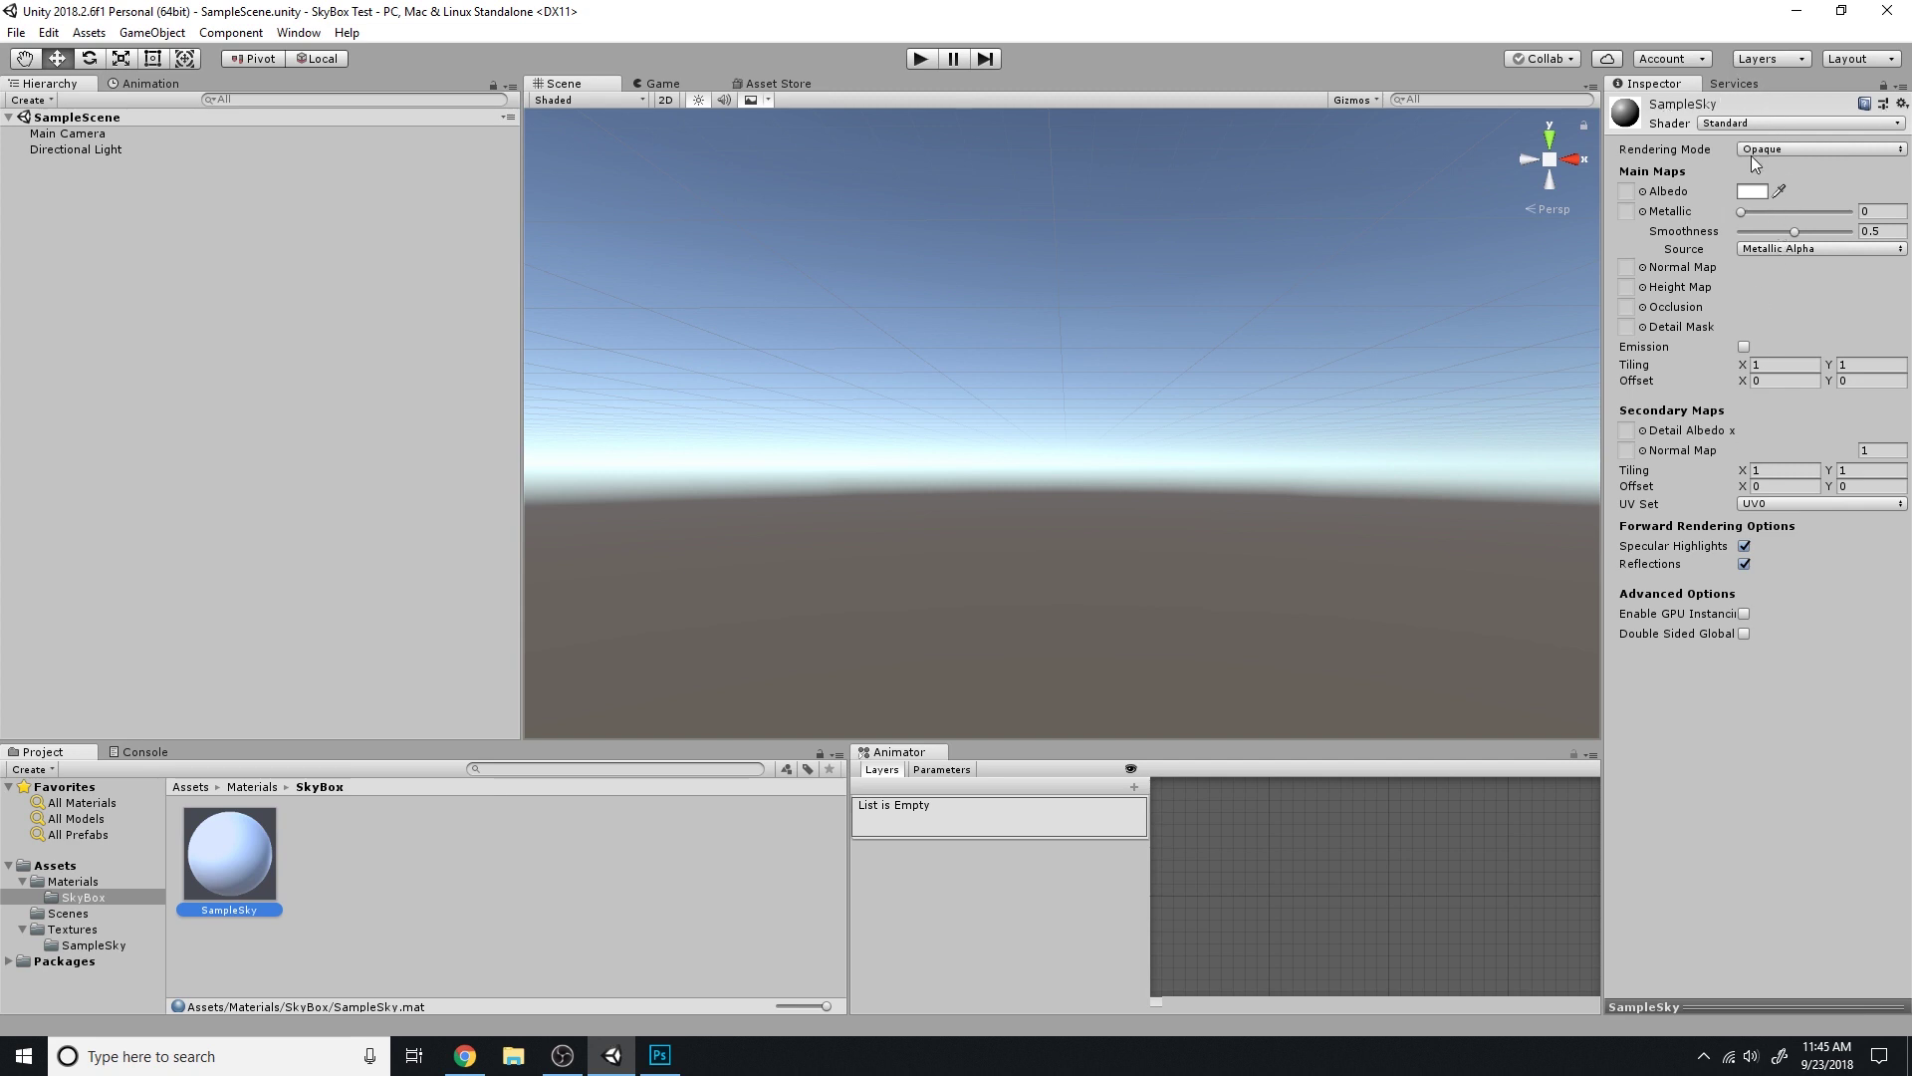
# Switch the SampleSky material's shader to Skybox/6 Sided to expose six face slots
pyautogui.click(1738, 123)
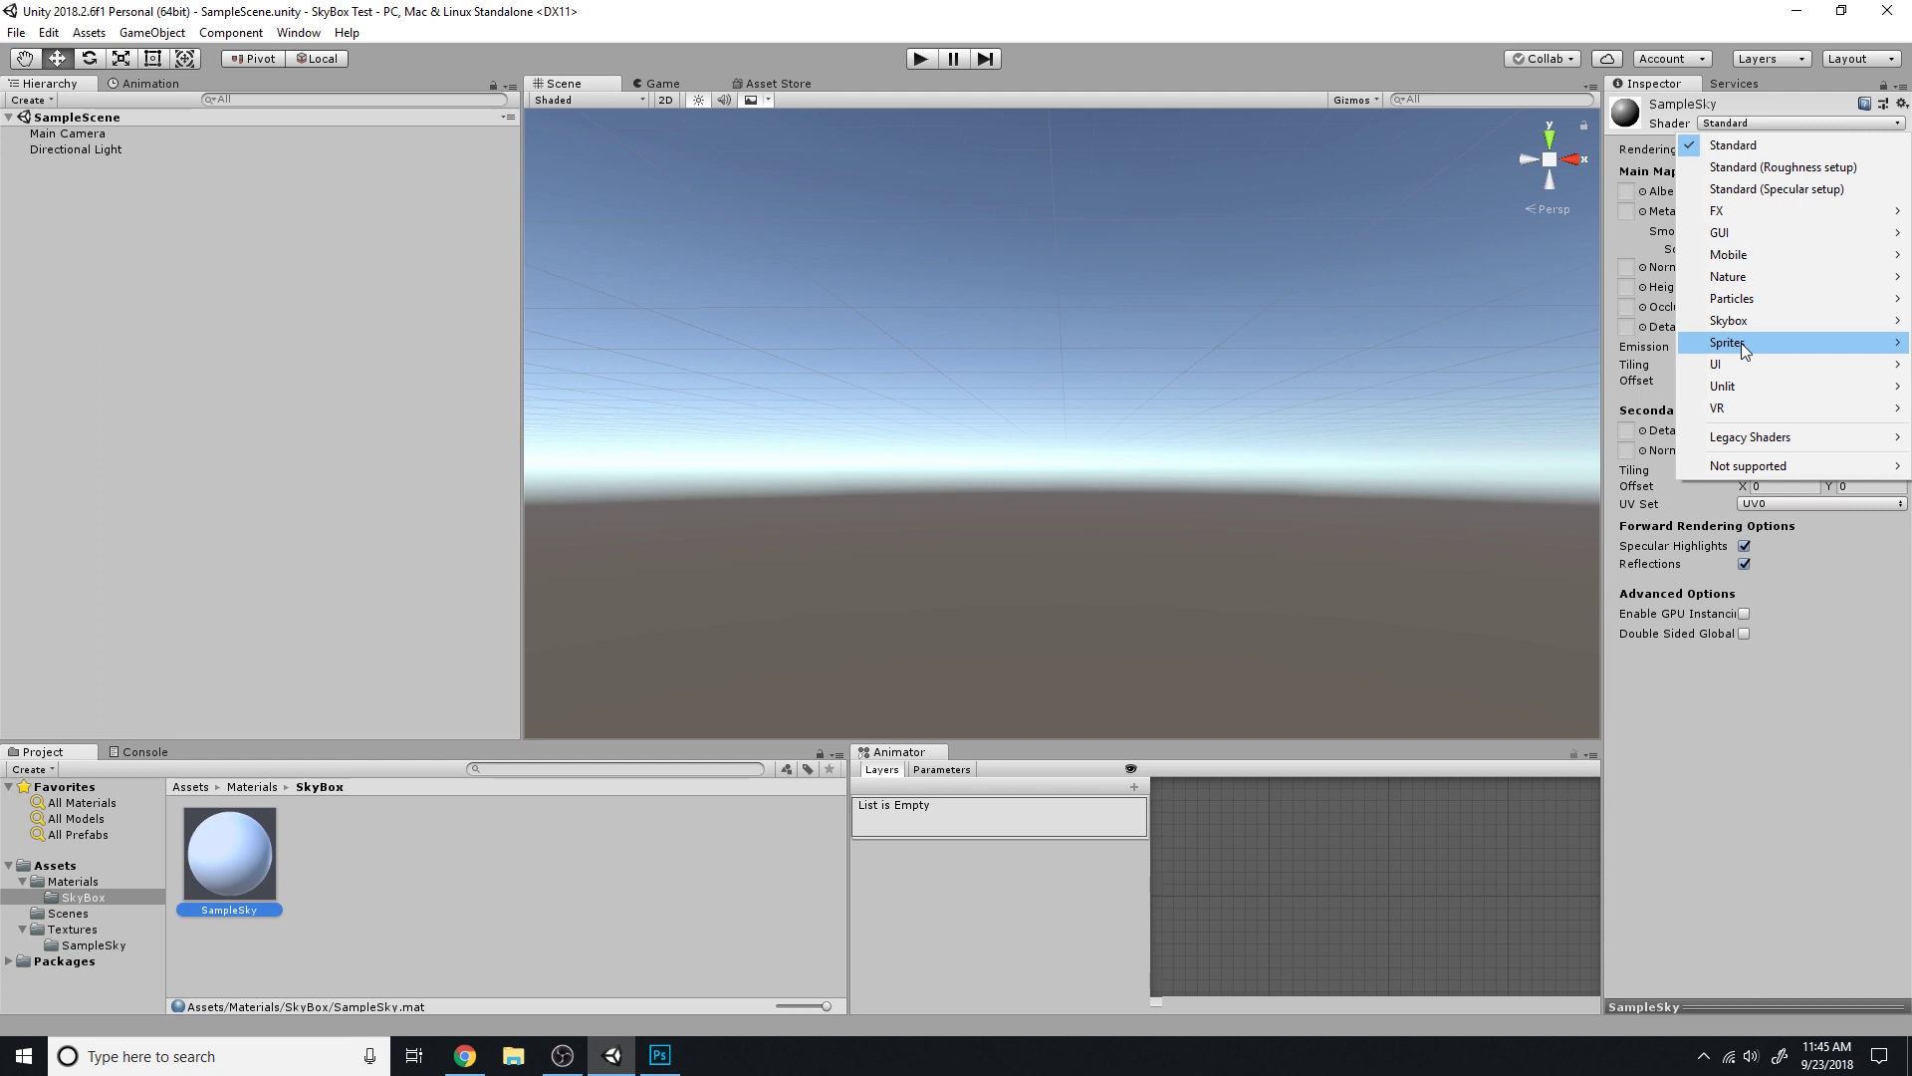
pyautogui.moveTo(1743, 321)
pyautogui.click(1605, 321)
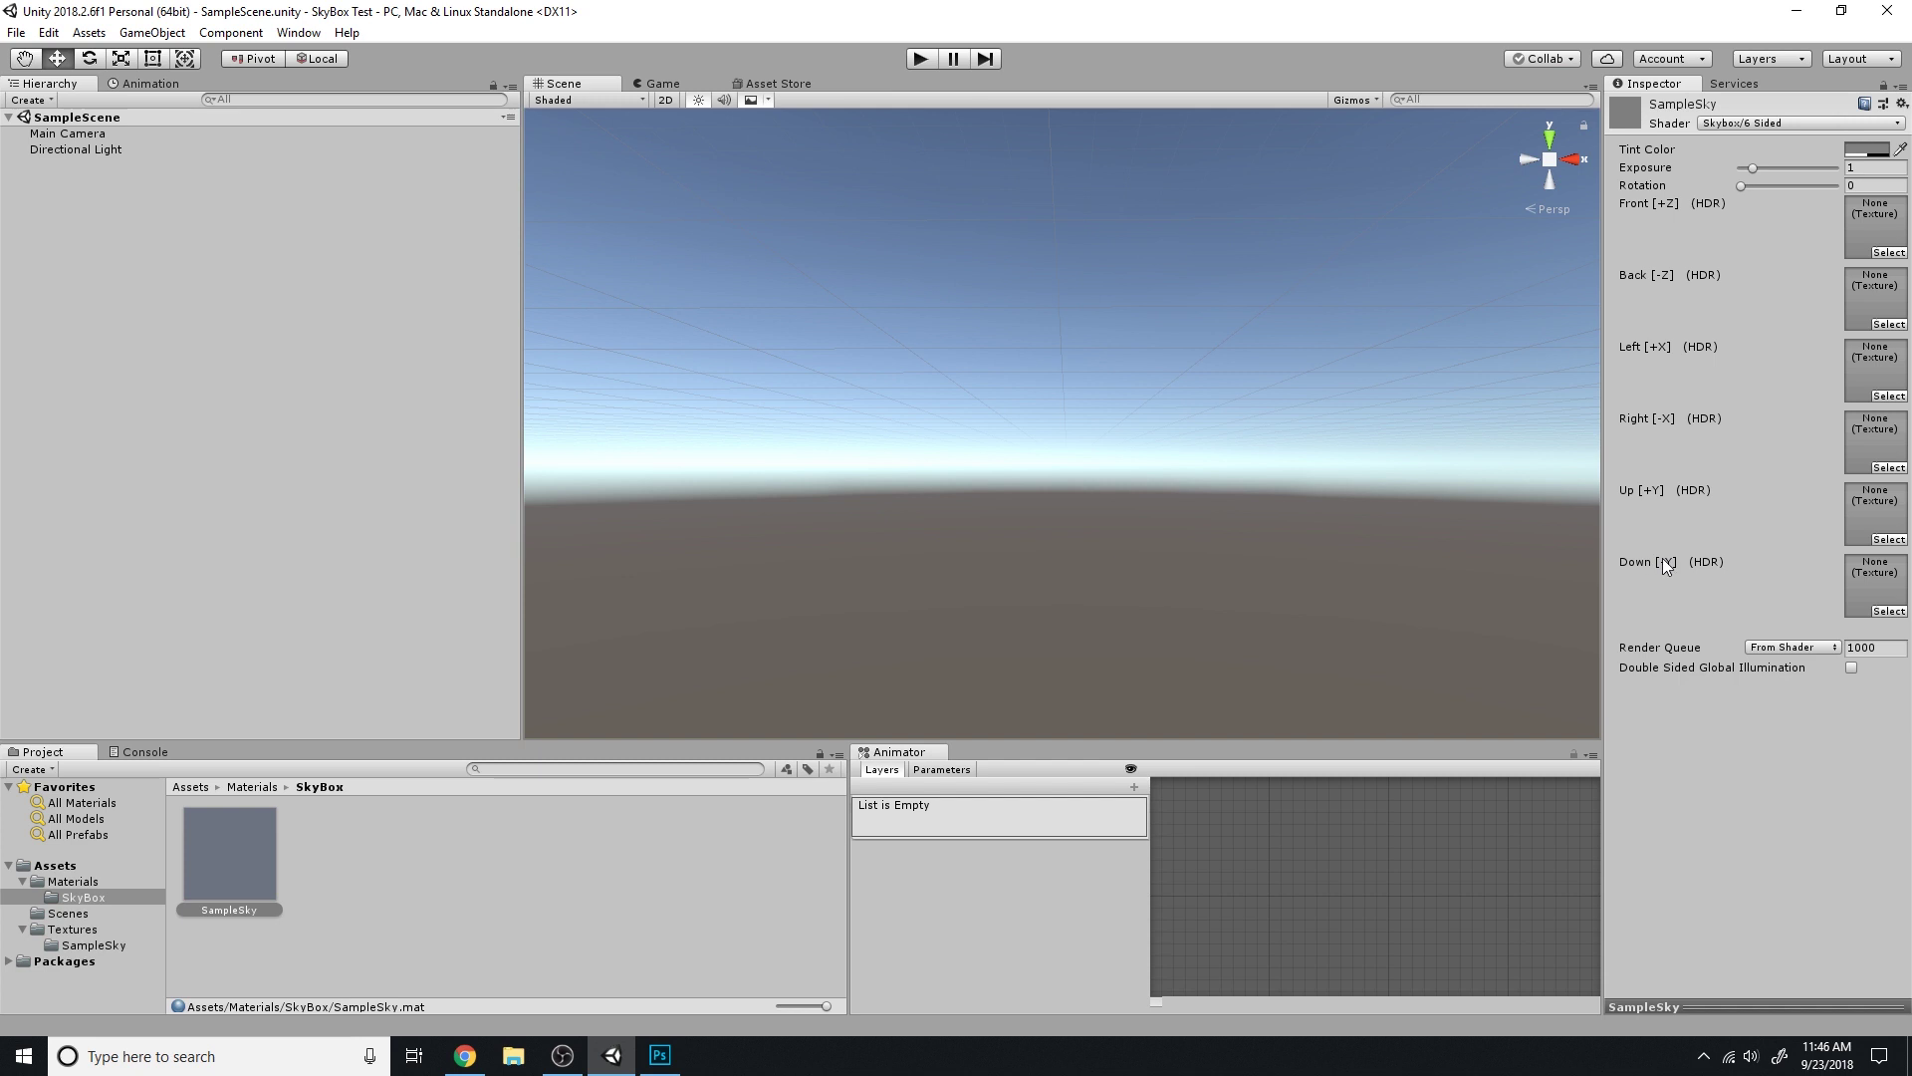
pyautogui.click(1889, 607)
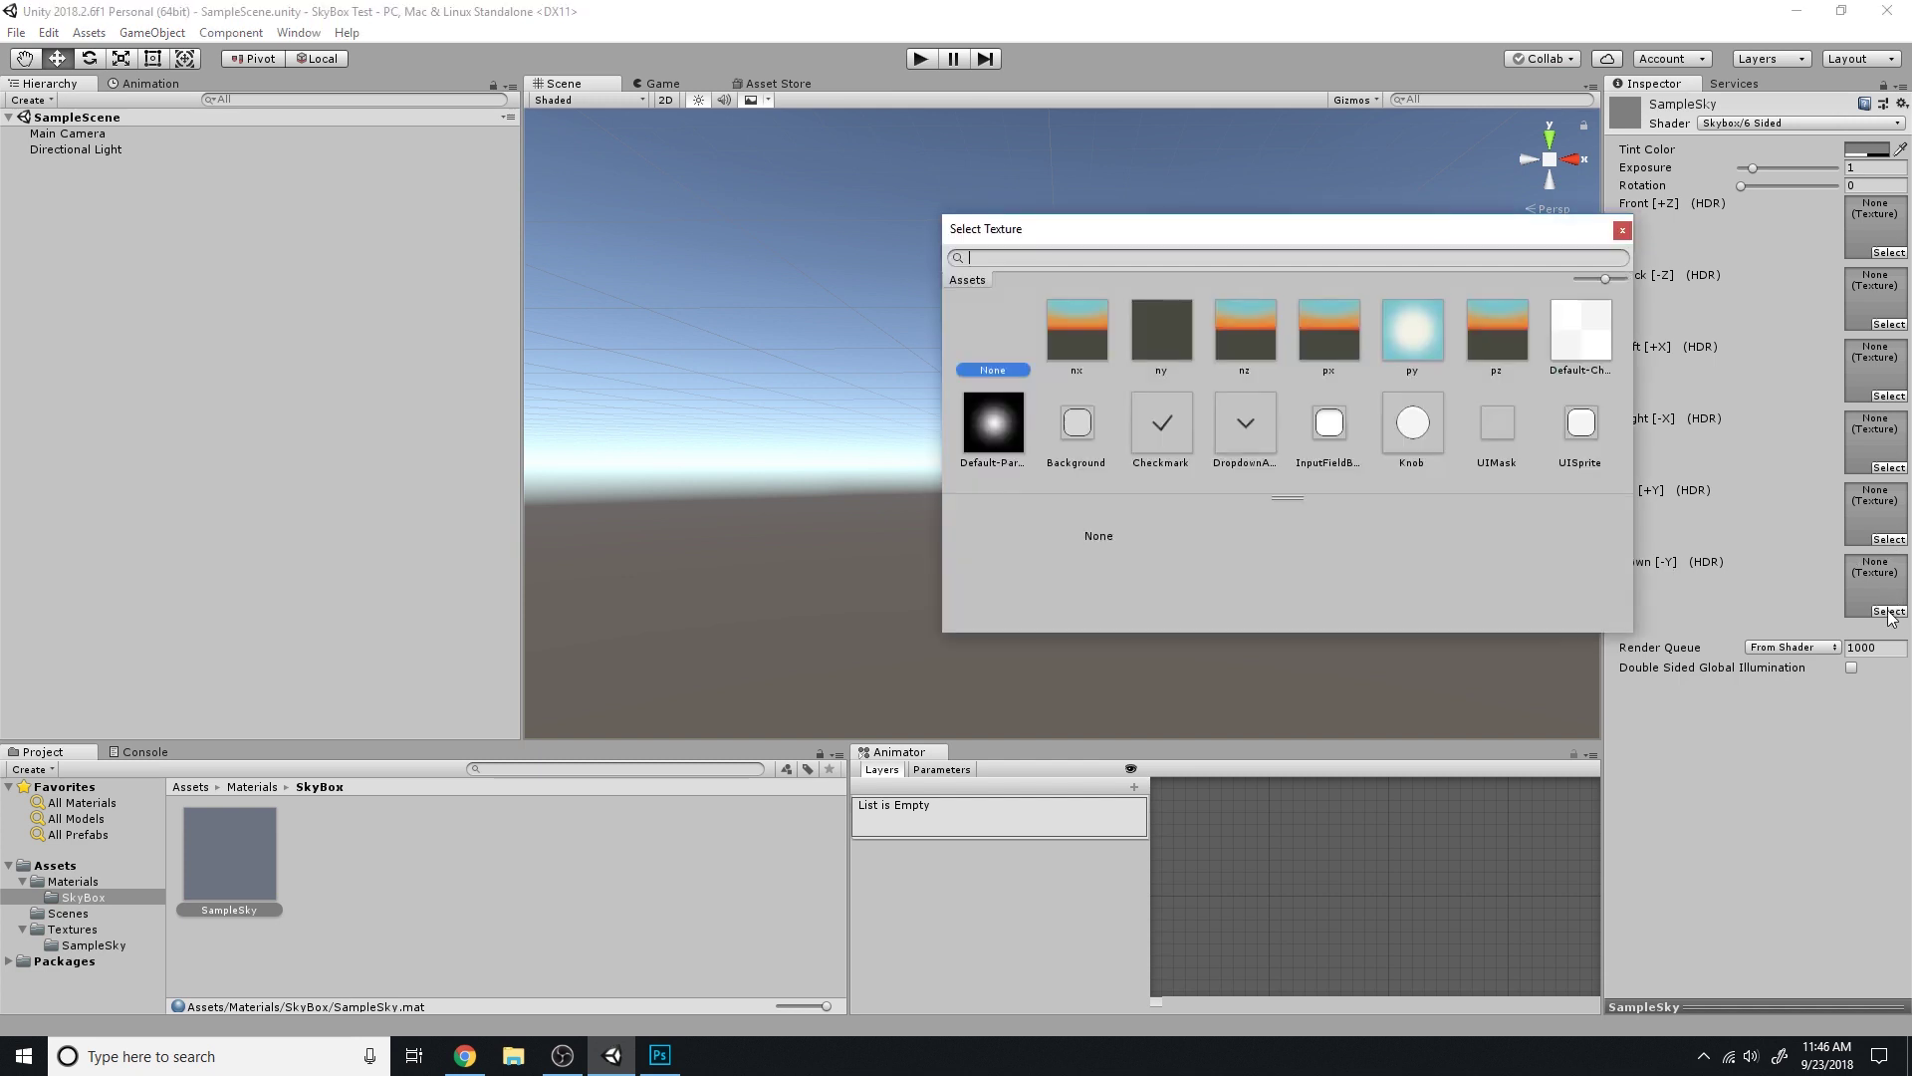
# Assign the ny texture to the Down [-Y] face and py to the Up [+Y] face
pyautogui.click(1169, 331)
pyautogui.click(1622, 235)
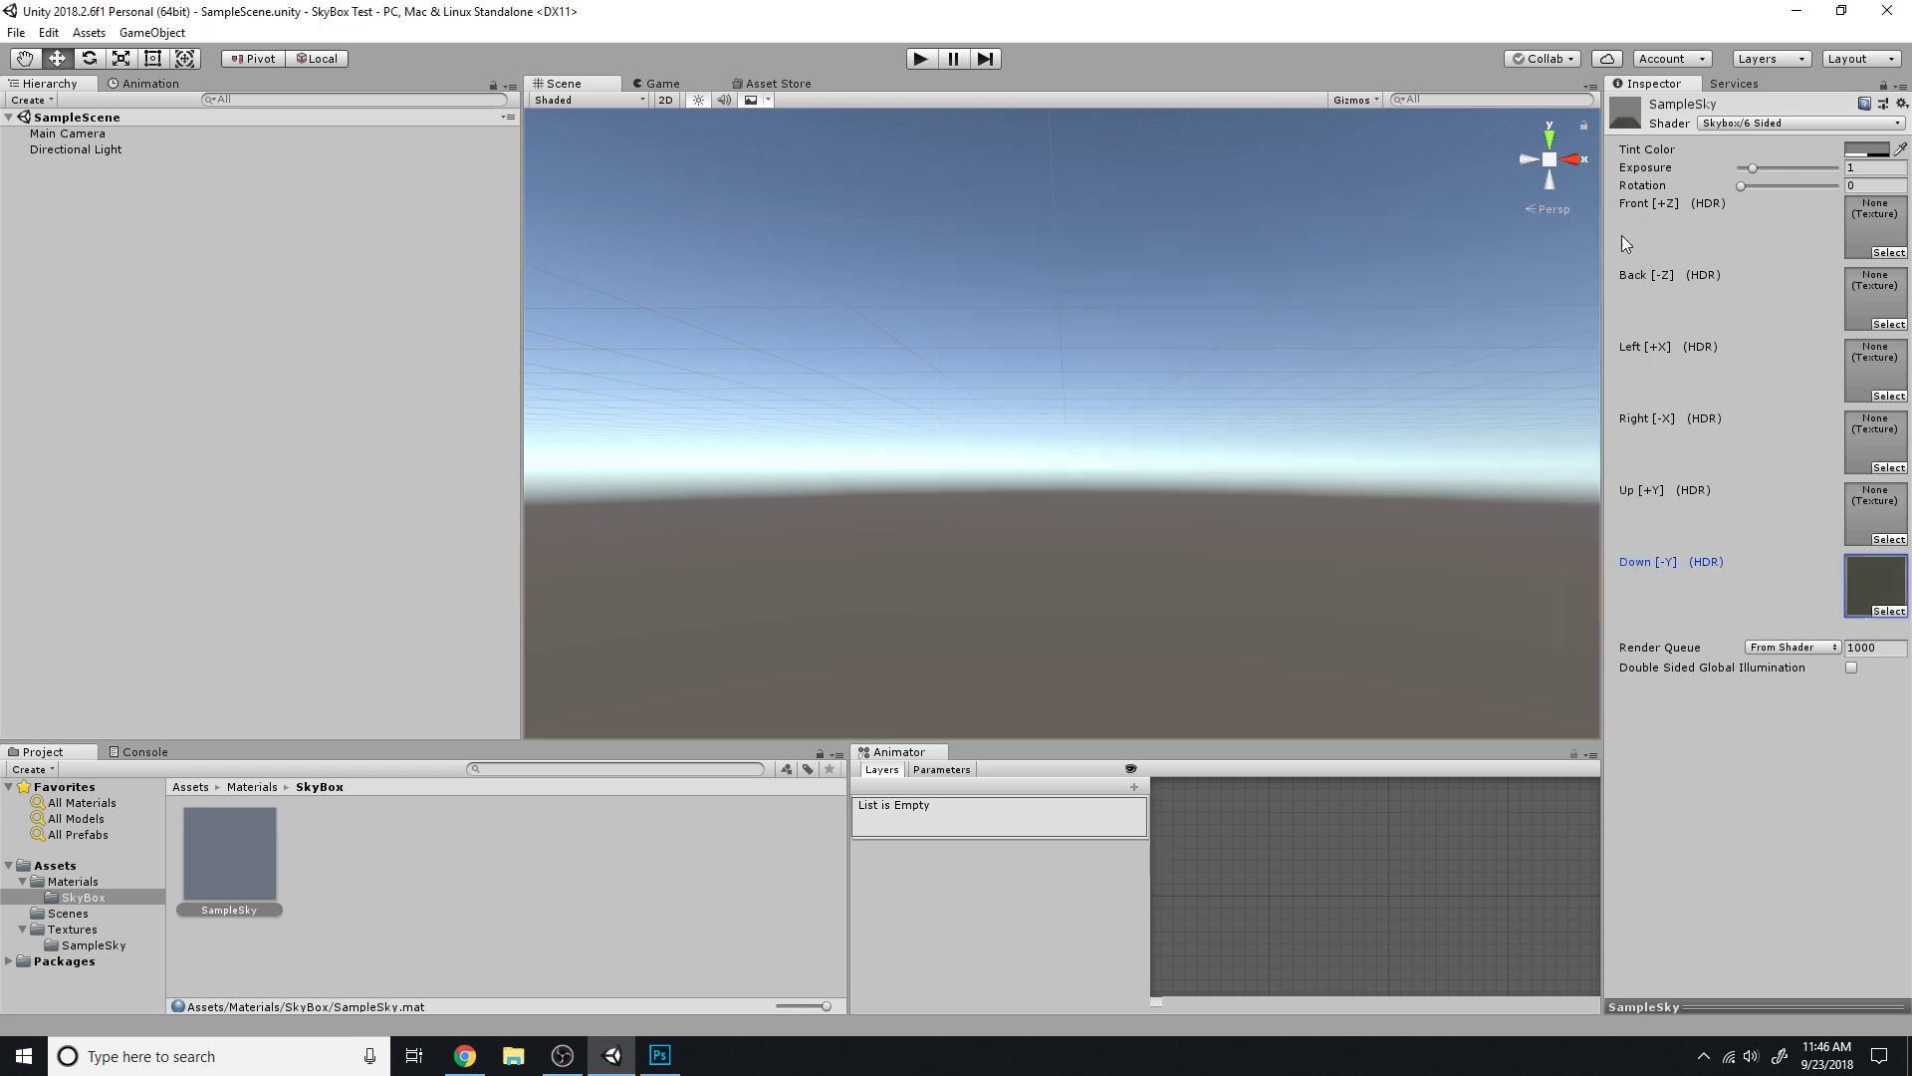
pyautogui.click(1888, 539)
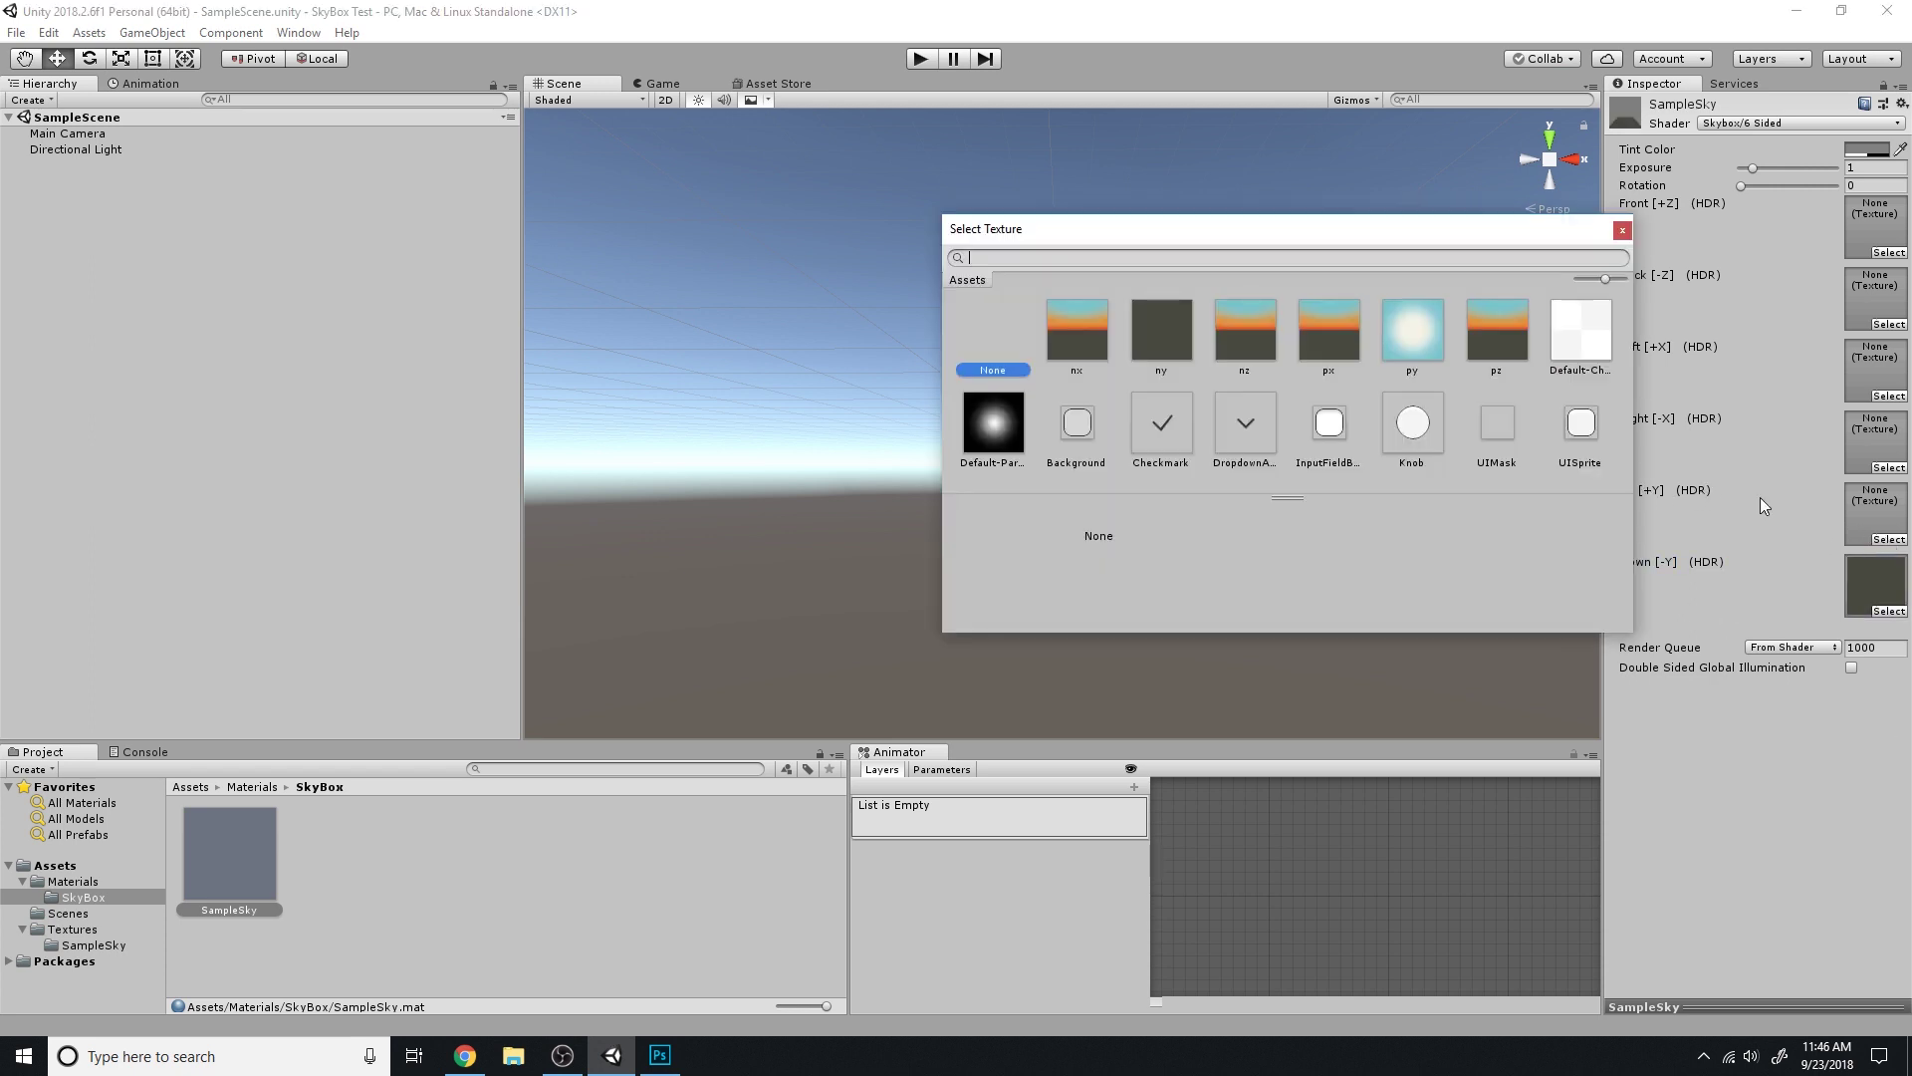
pyautogui.click(1414, 332)
pyautogui.click(1622, 231)
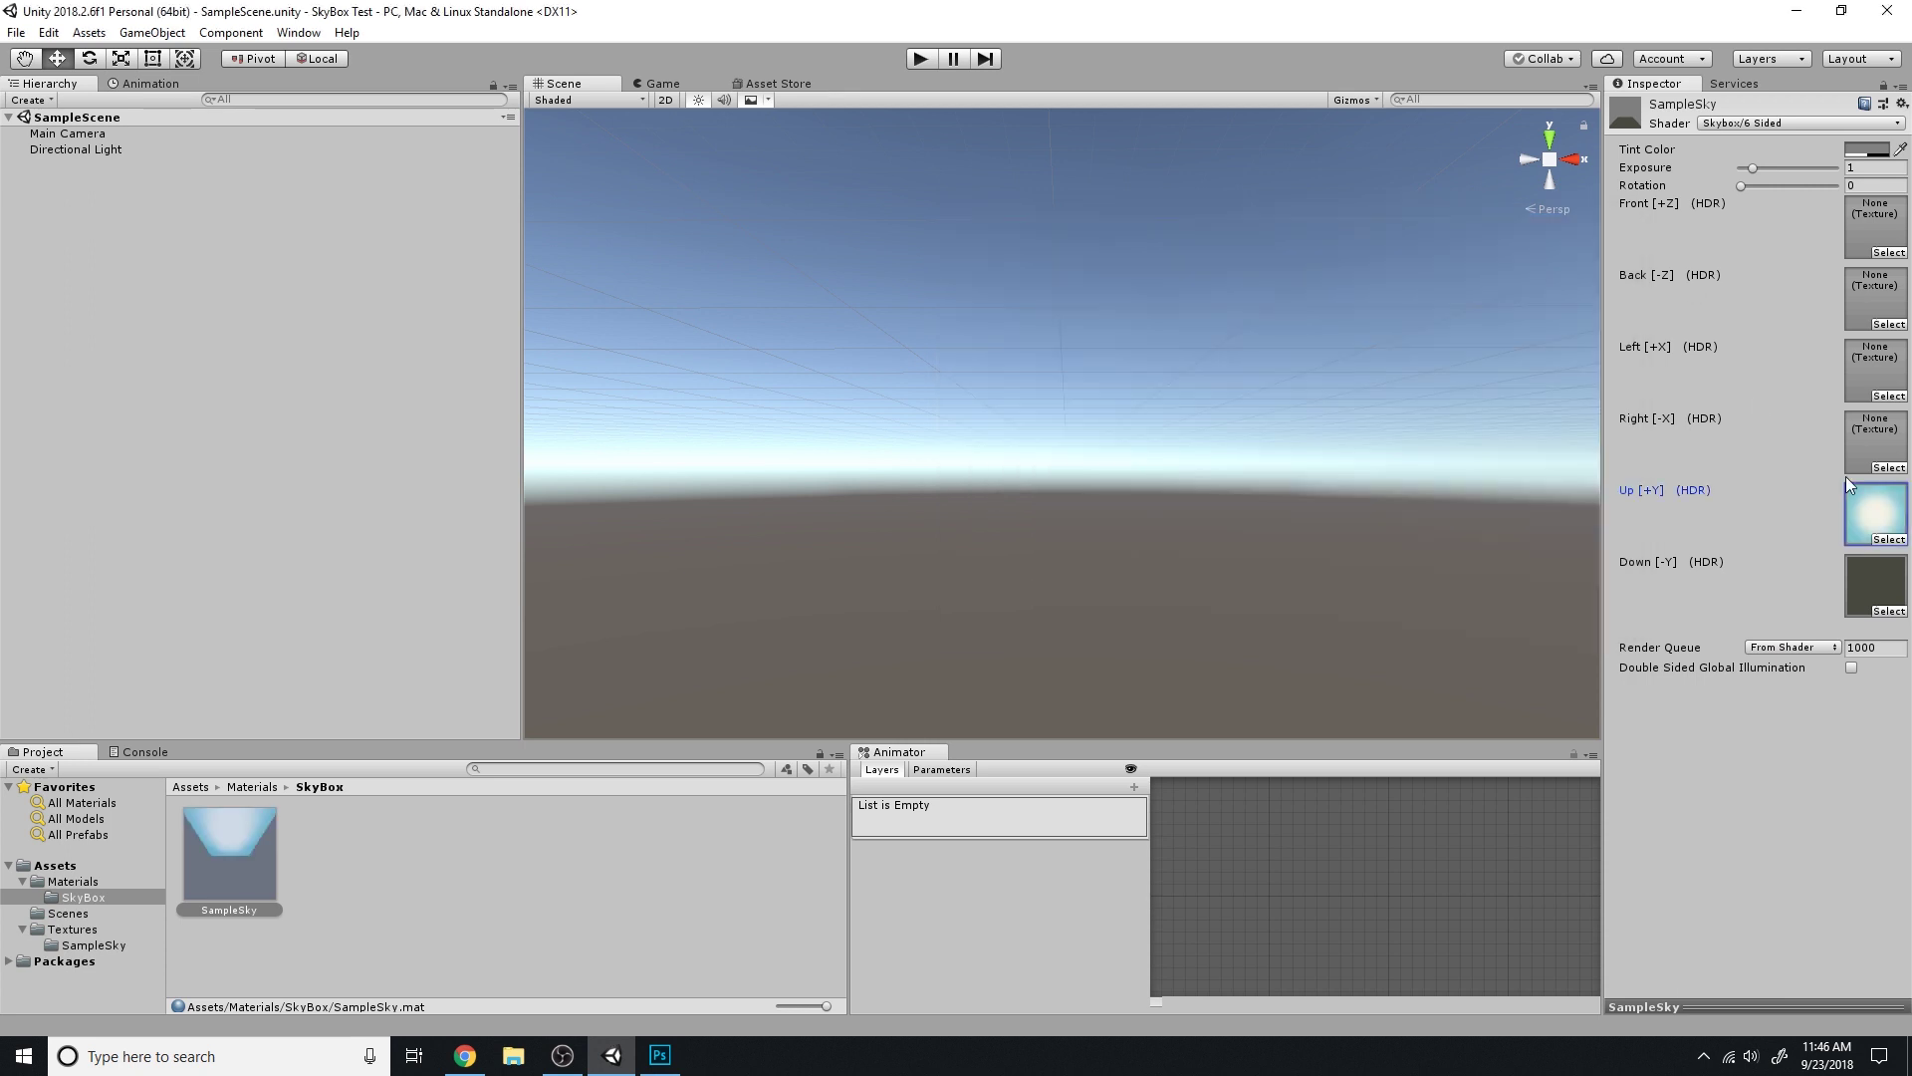
pyautogui.click(1888, 467)
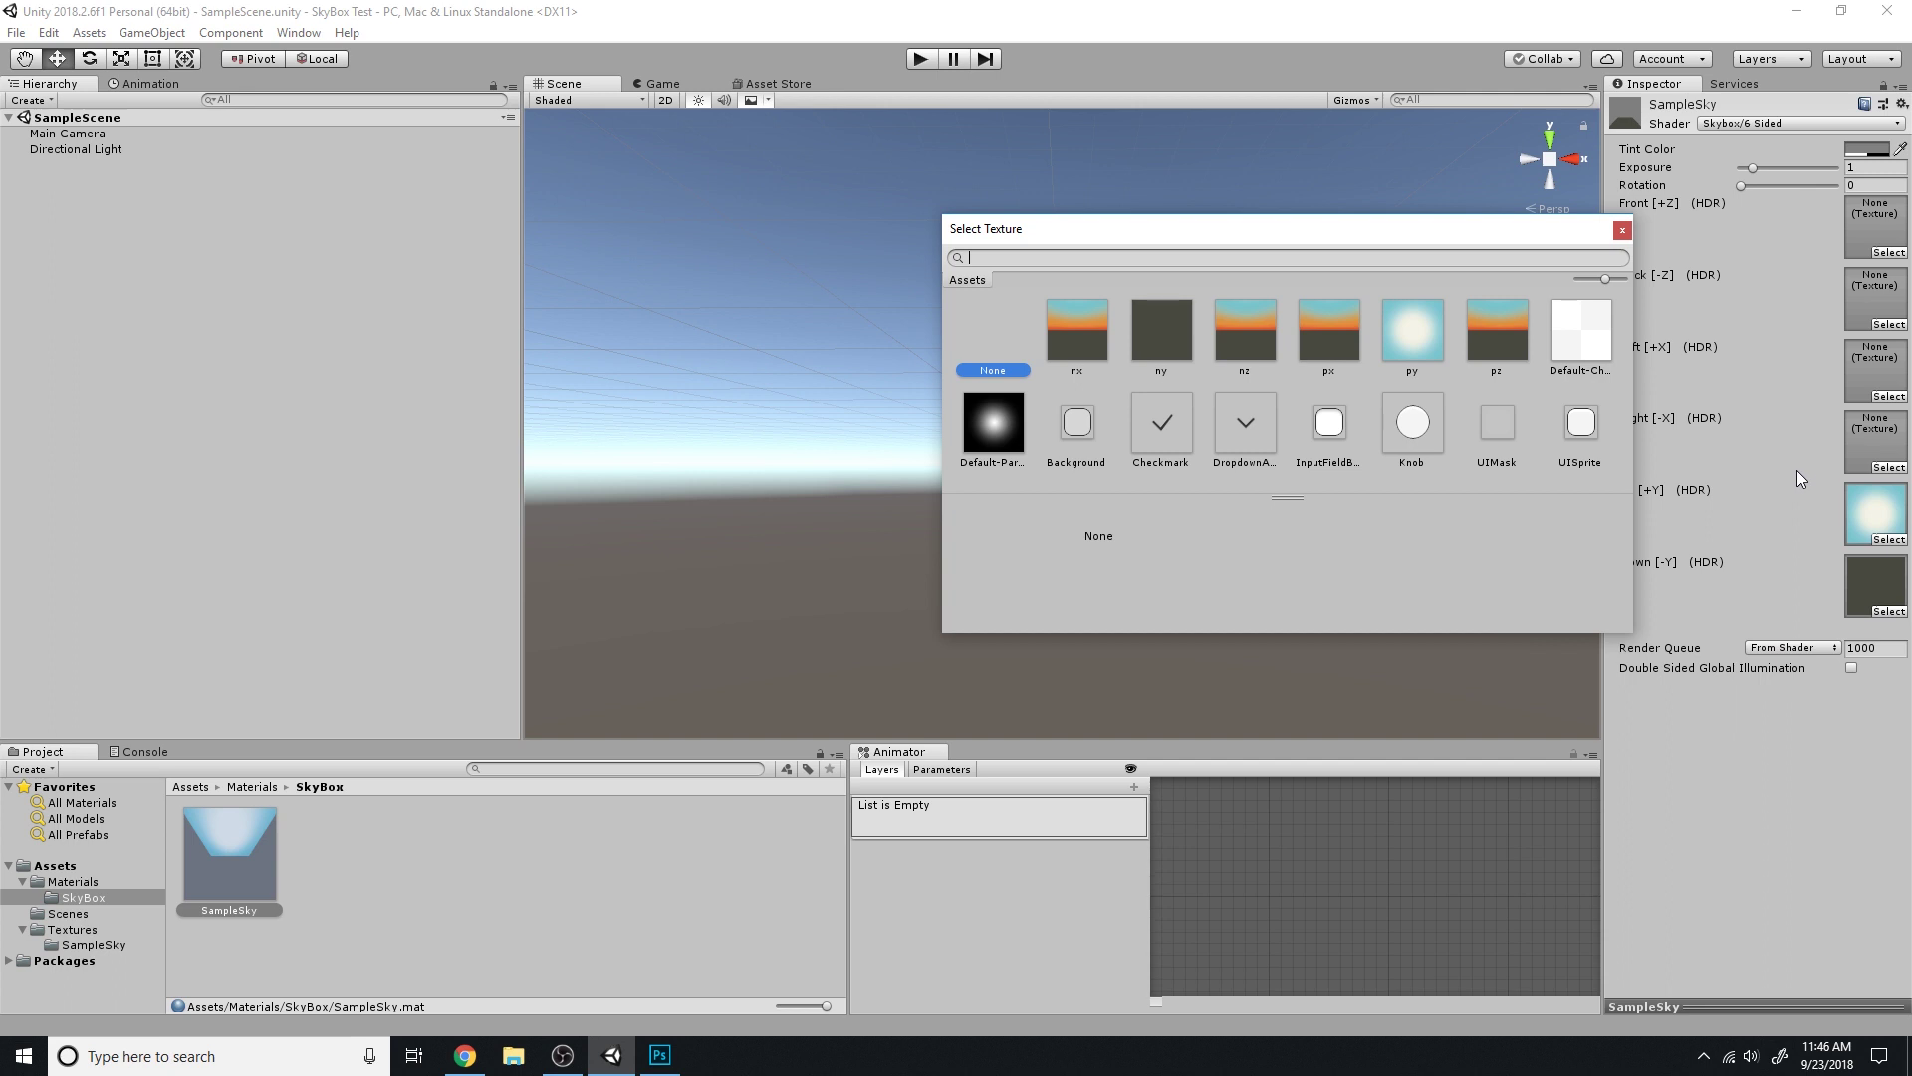
pyautogui.moveTo(1476, 233); pyautogui.dragTo(1368, 215)
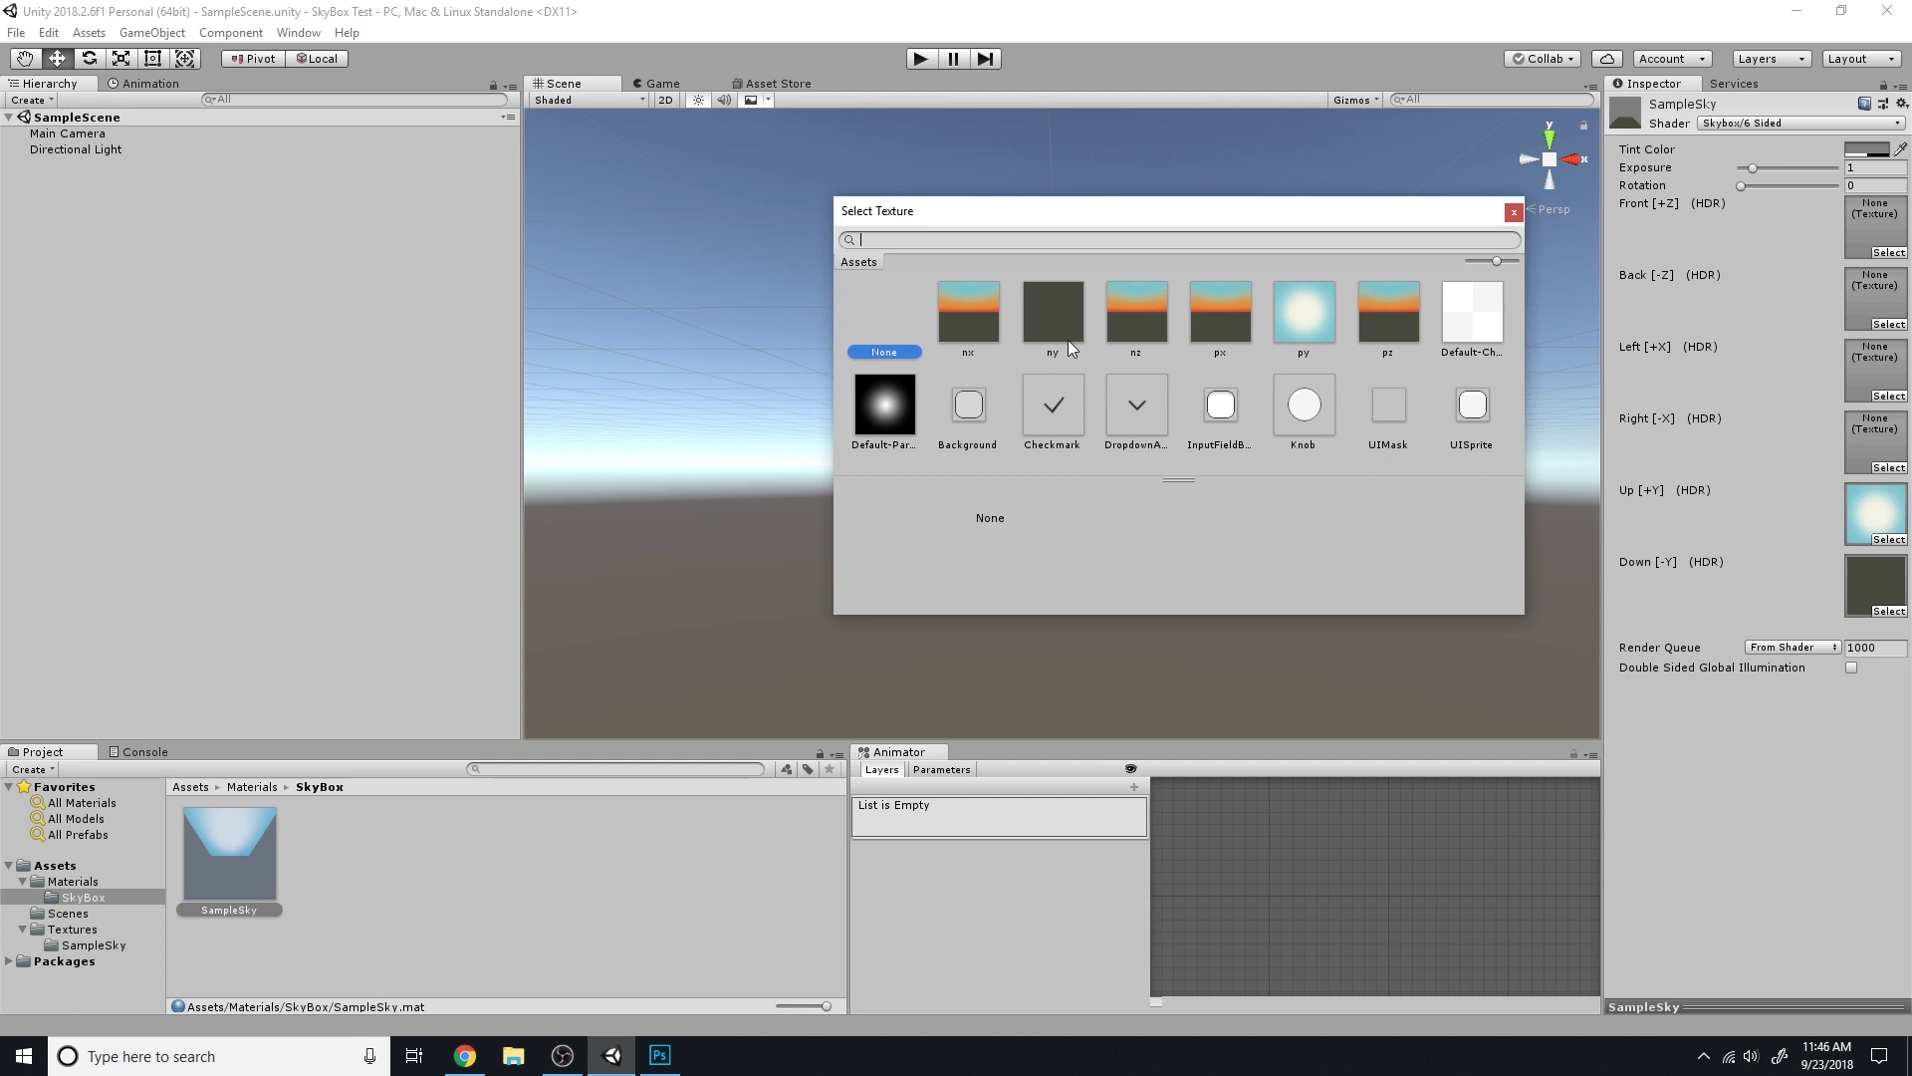
# Assign nx to Right, px to Left, nz to Back and pz to Front on SampleSky
pyautogui.click(964, 313)
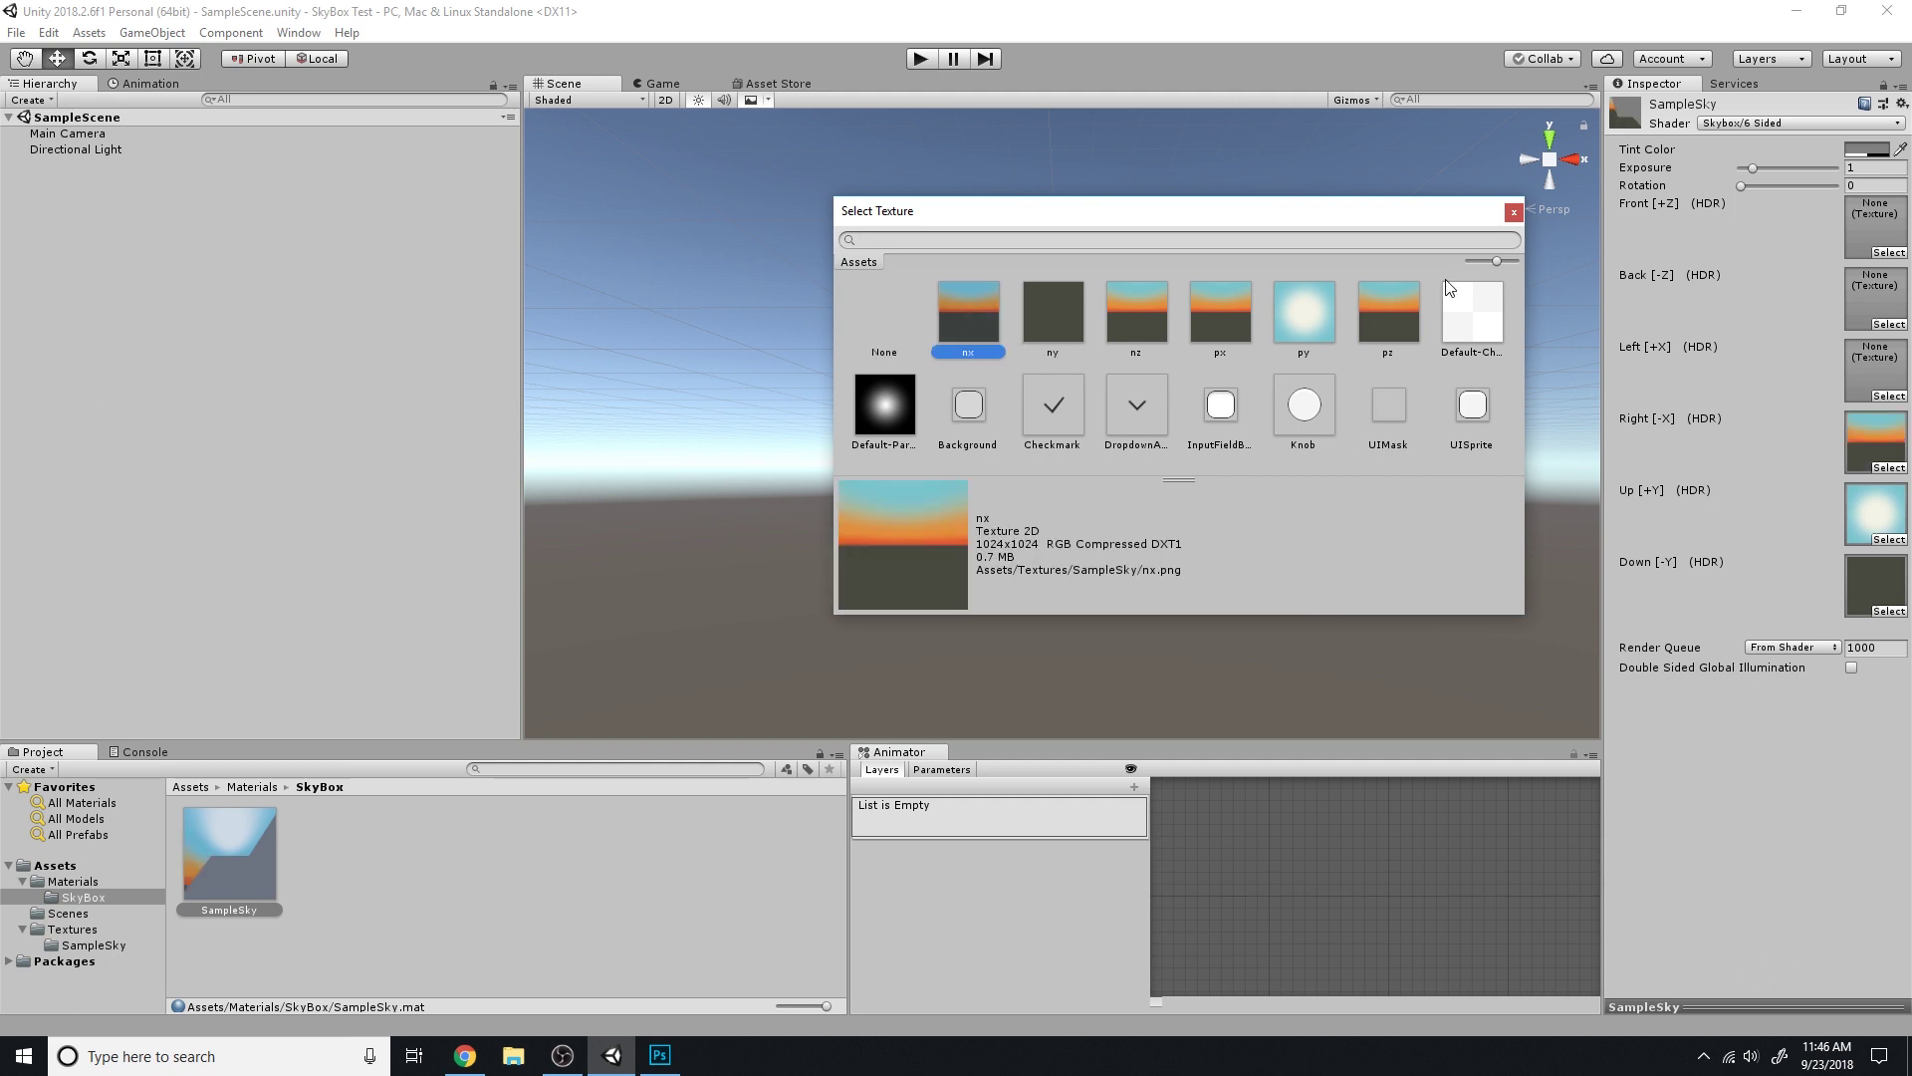
pyautogui.click(1513, 211)
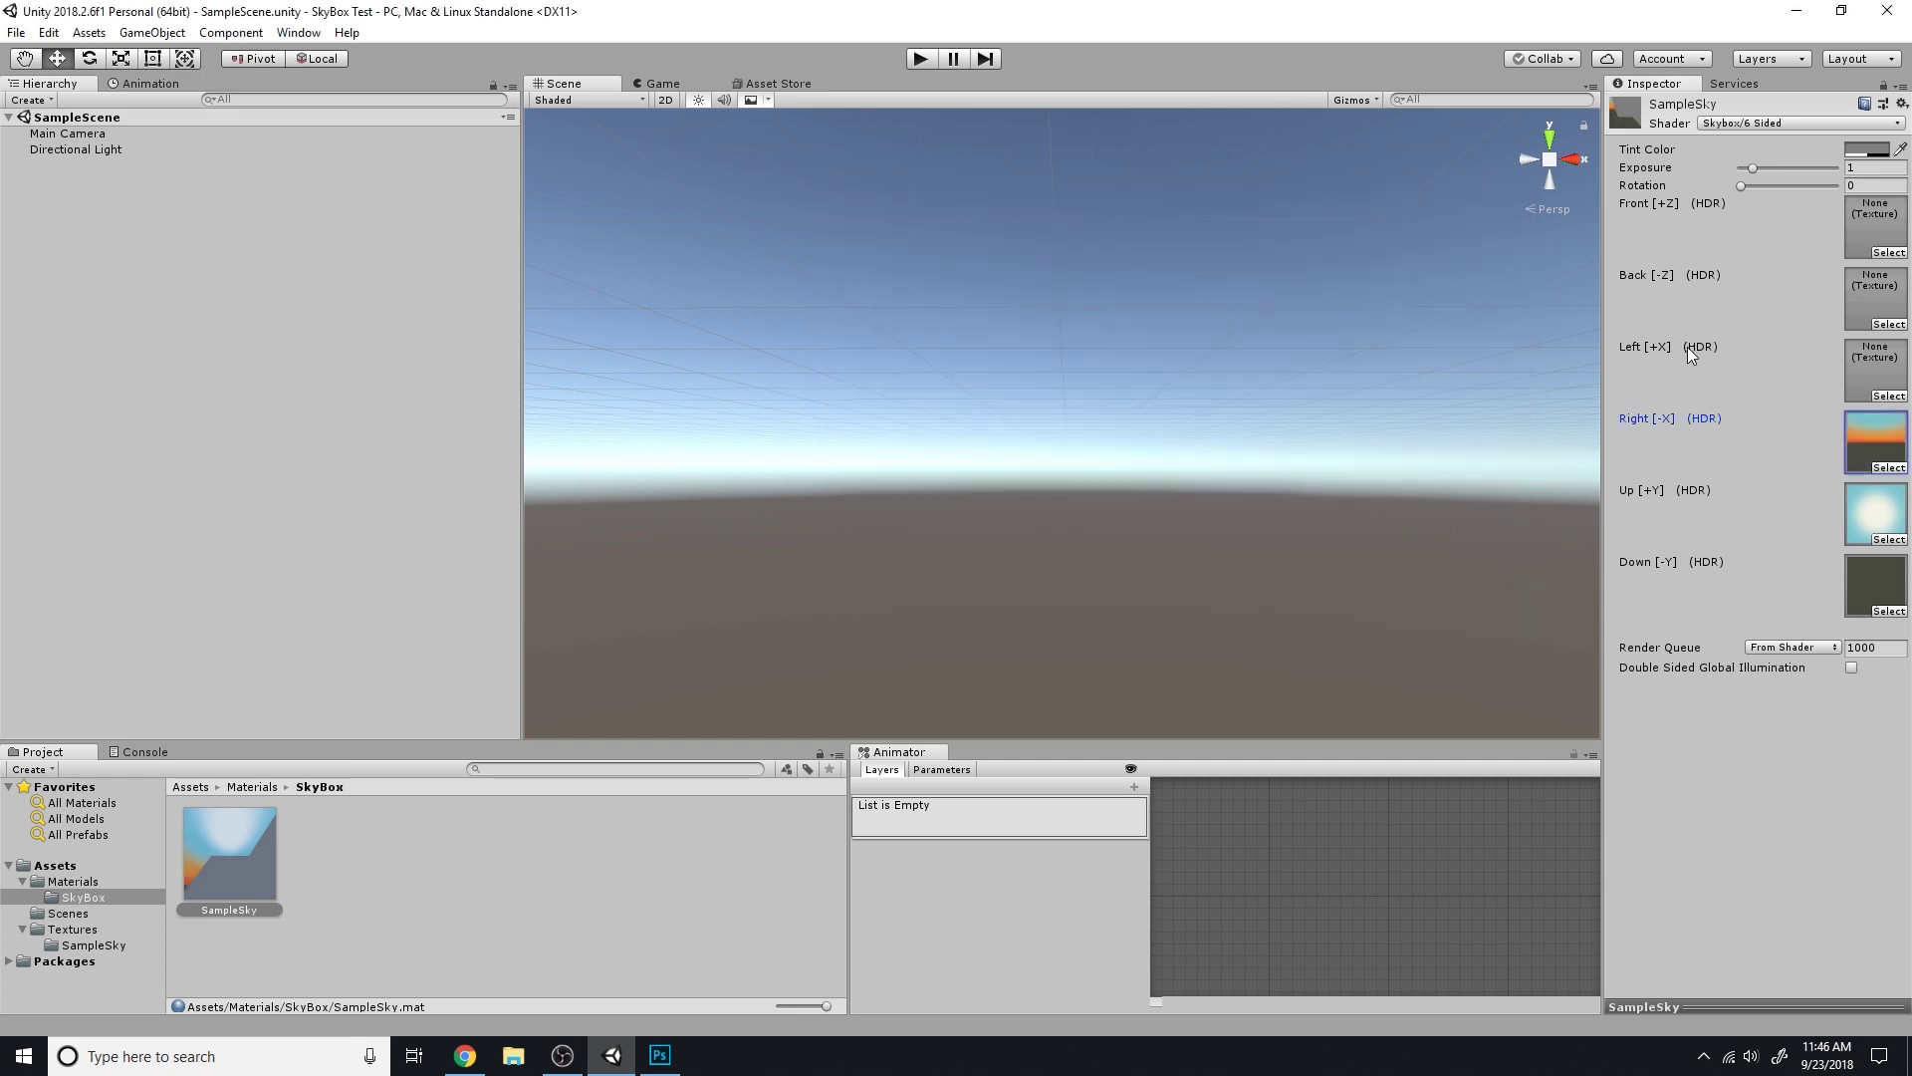
pyautogui.click(1890, 396)
pyautogui.click(1207, 321)
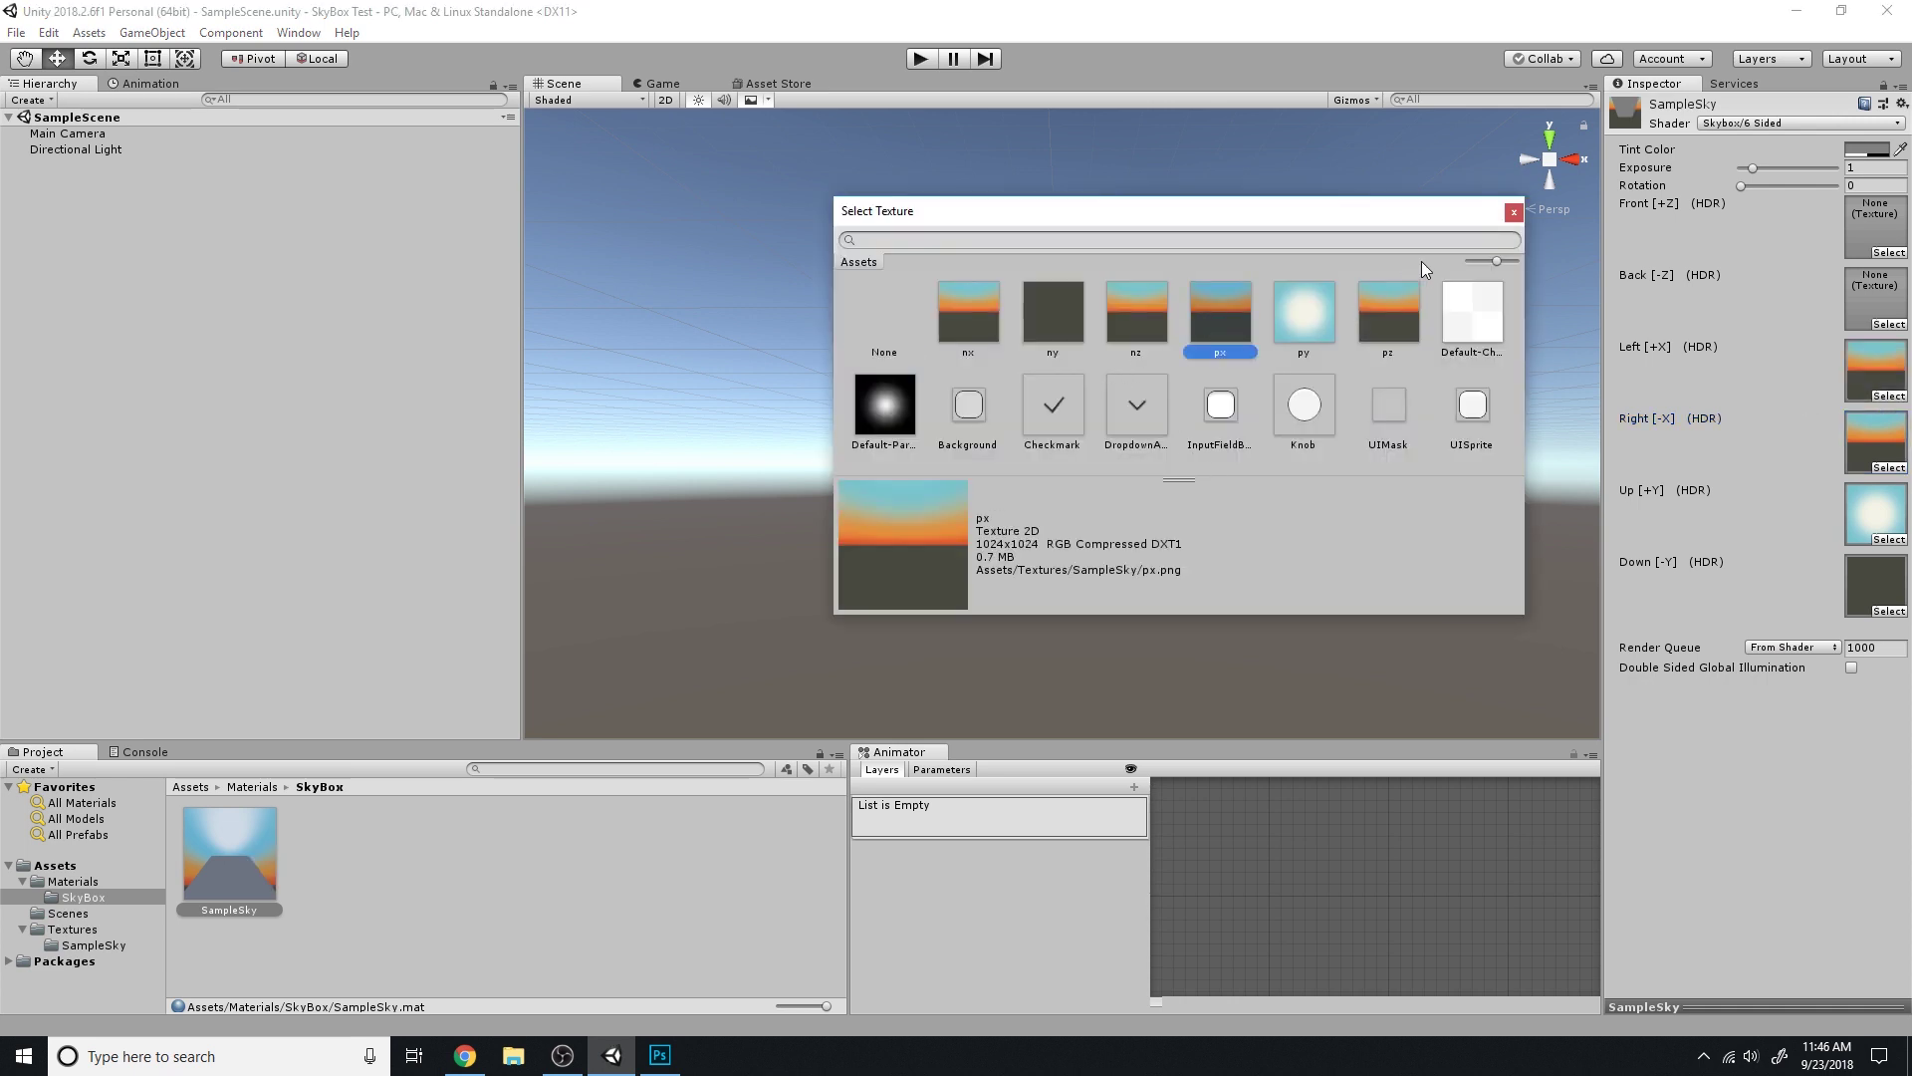
pyautogui.click(1513, 211)
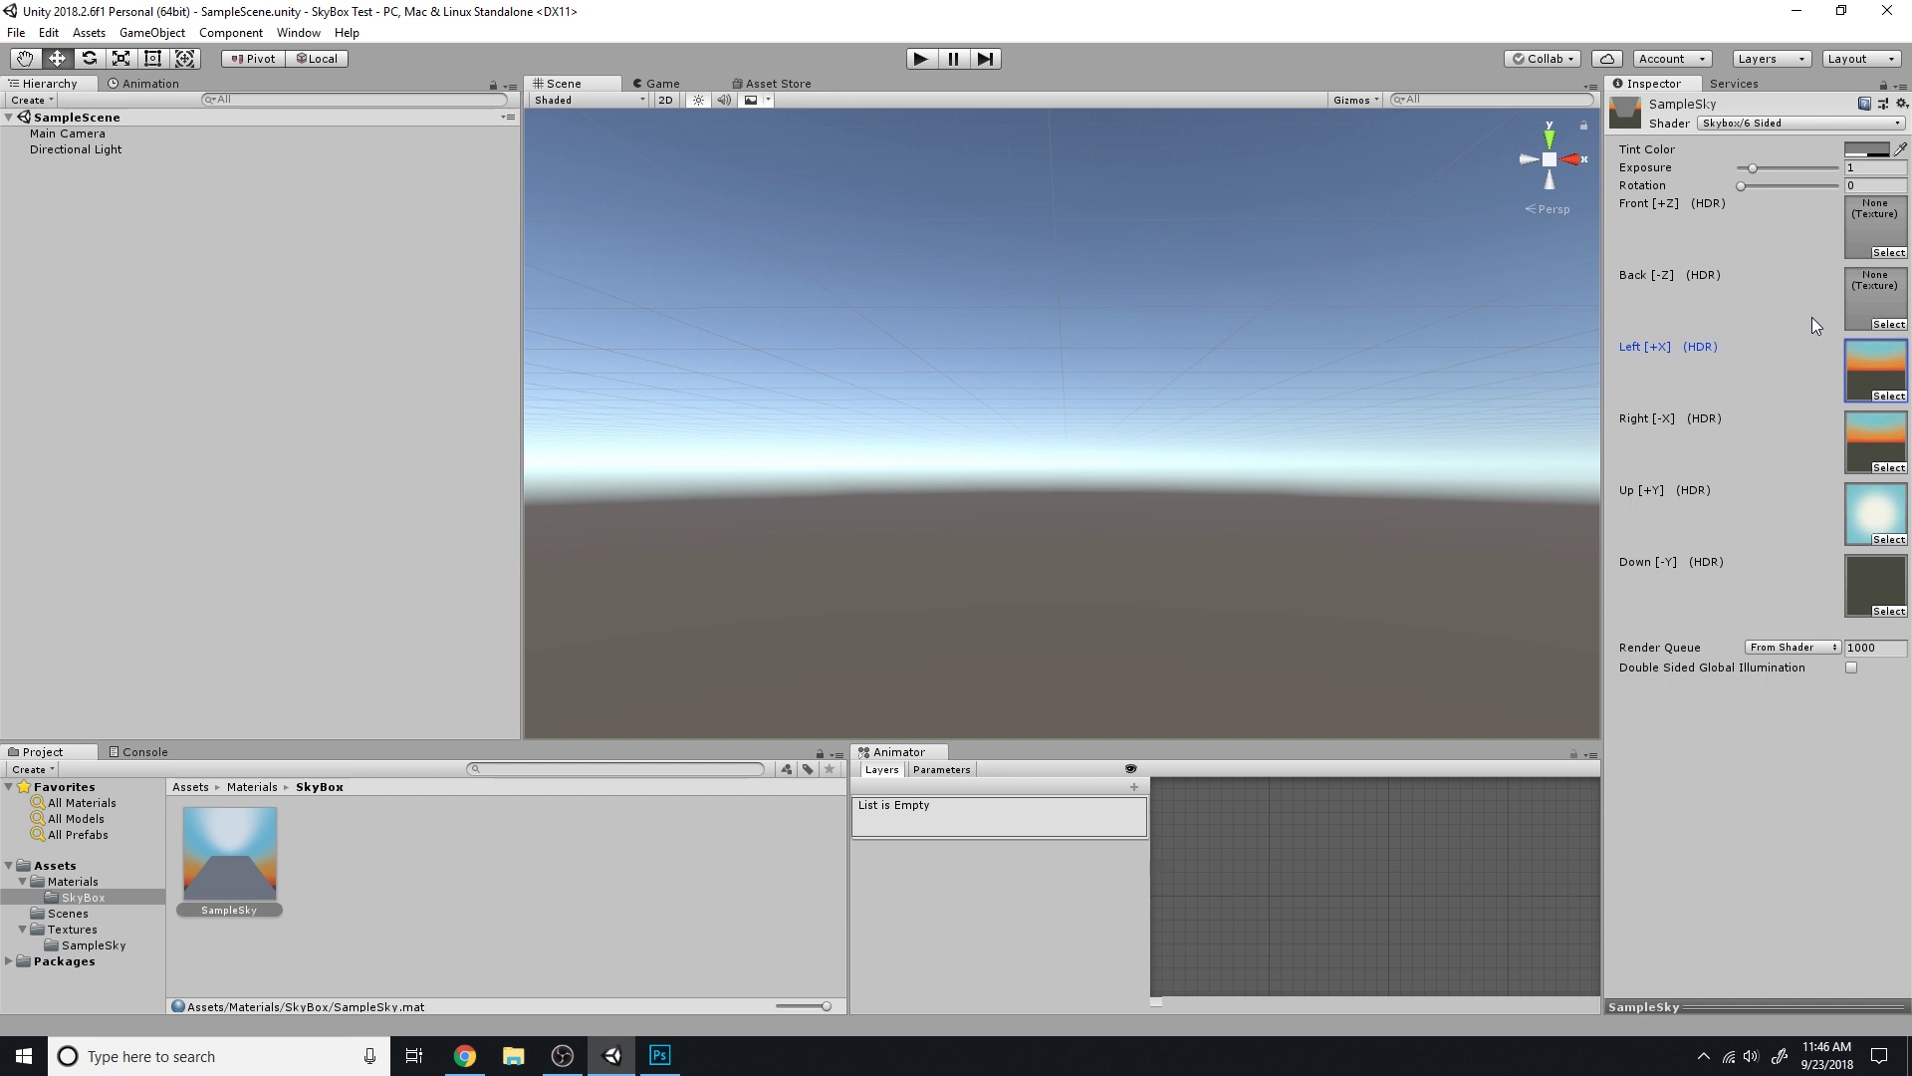
pyautogui.click(1889, 325)
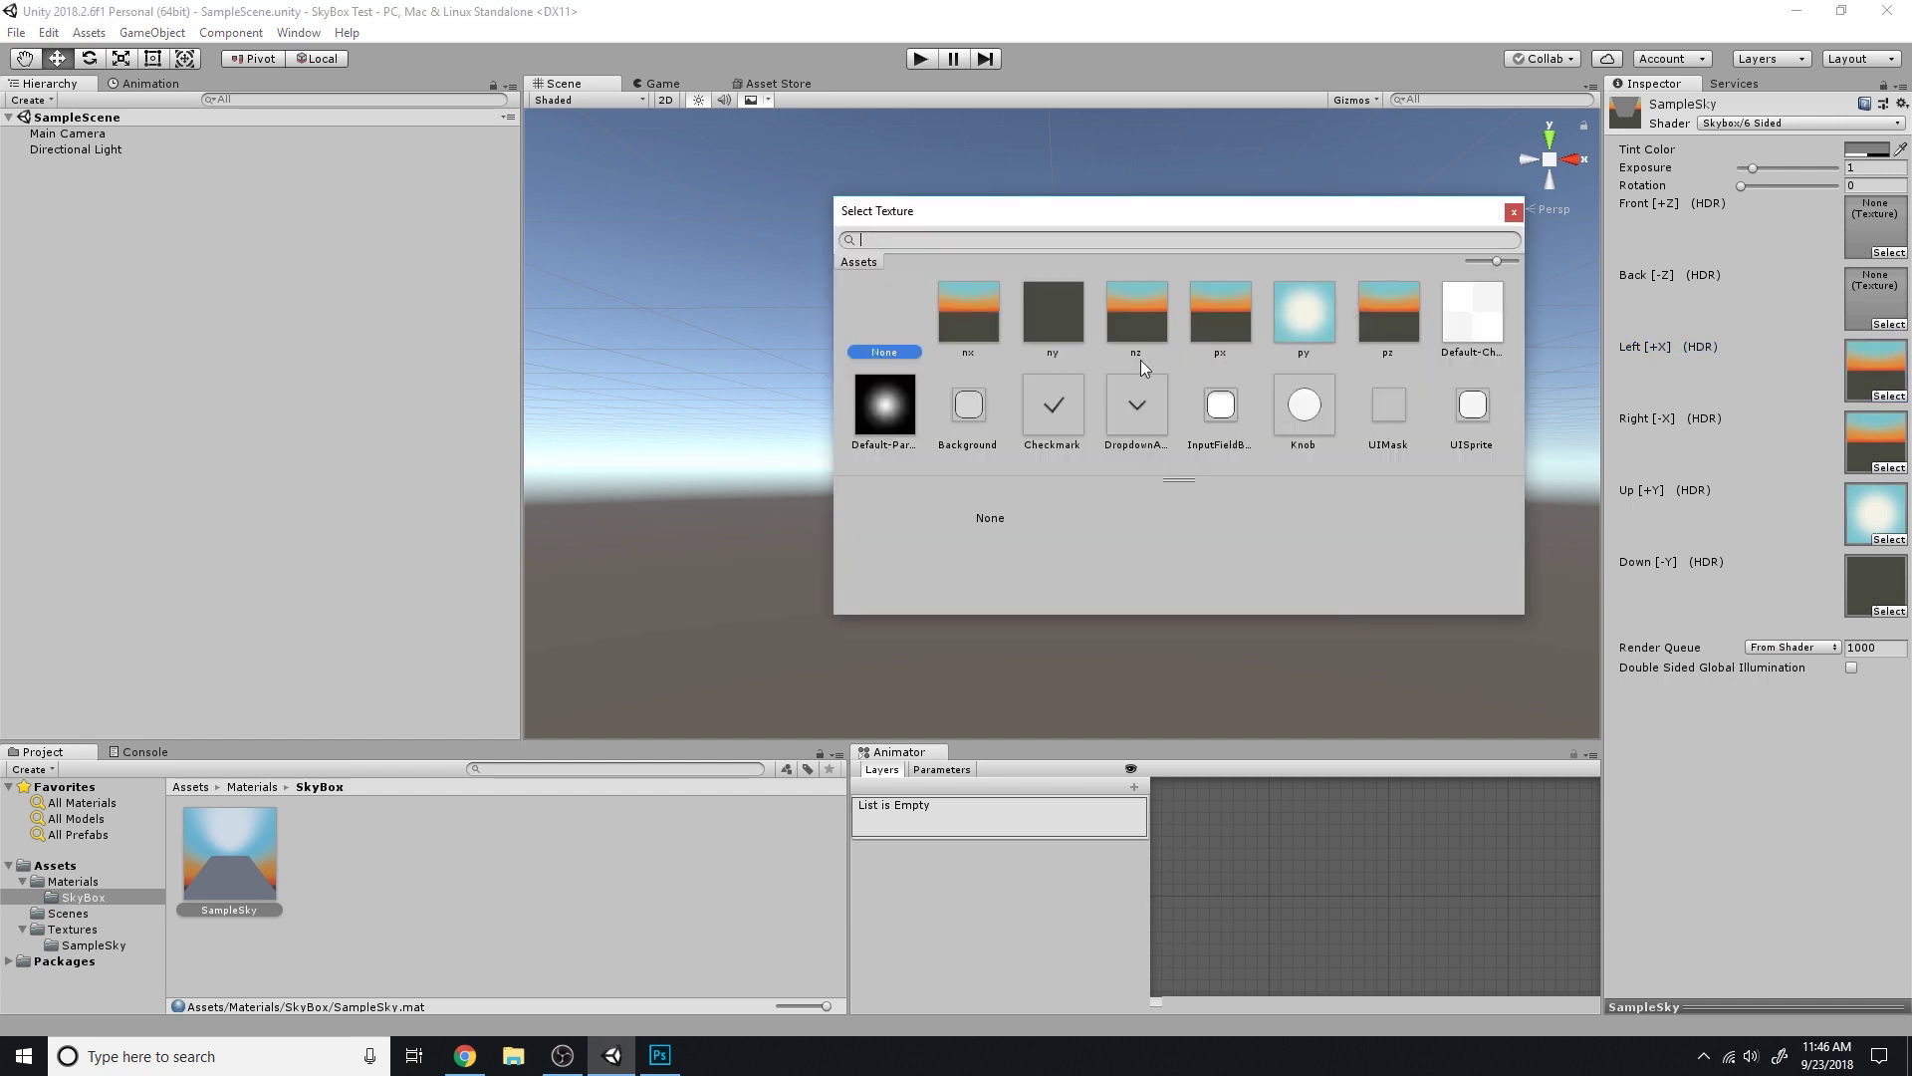
pyautogui.click(1157, 321)
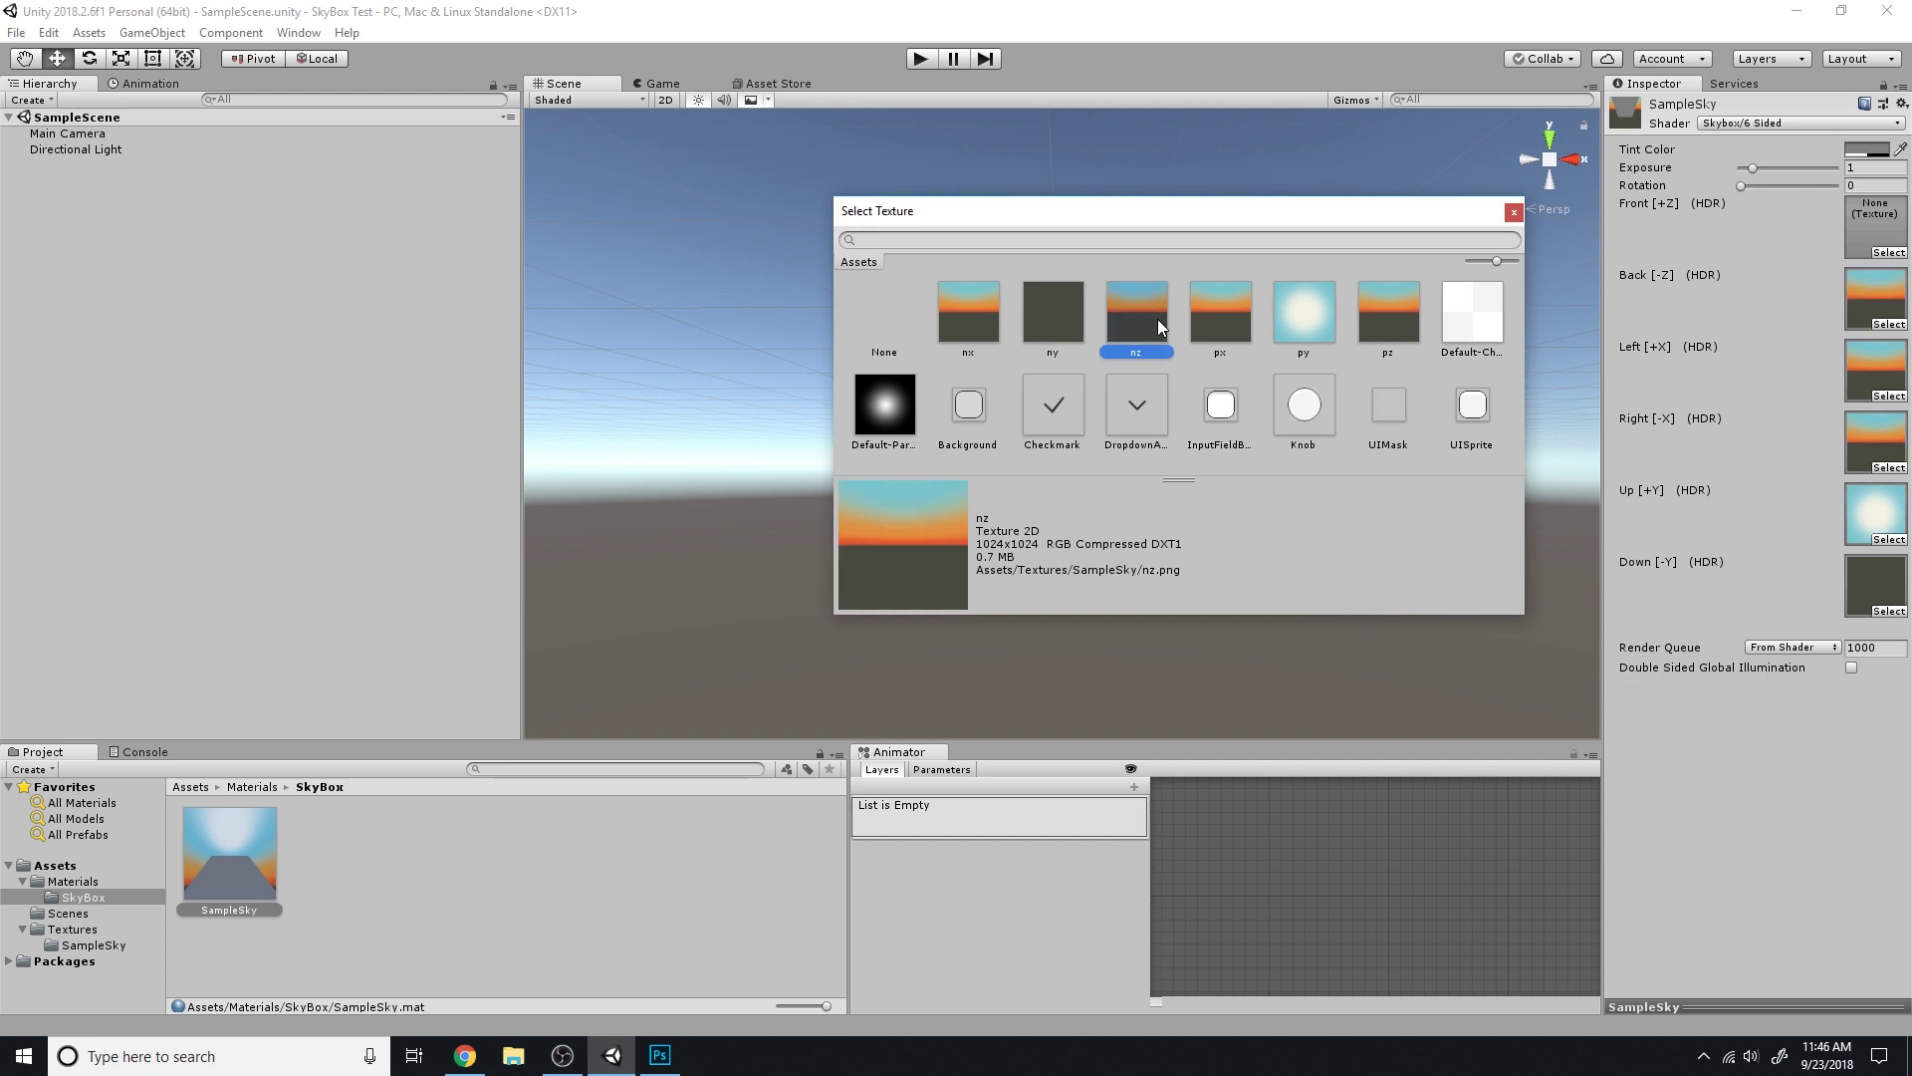
pyautogui.click(1514, 212)
pyautogui.click(1889, 253)
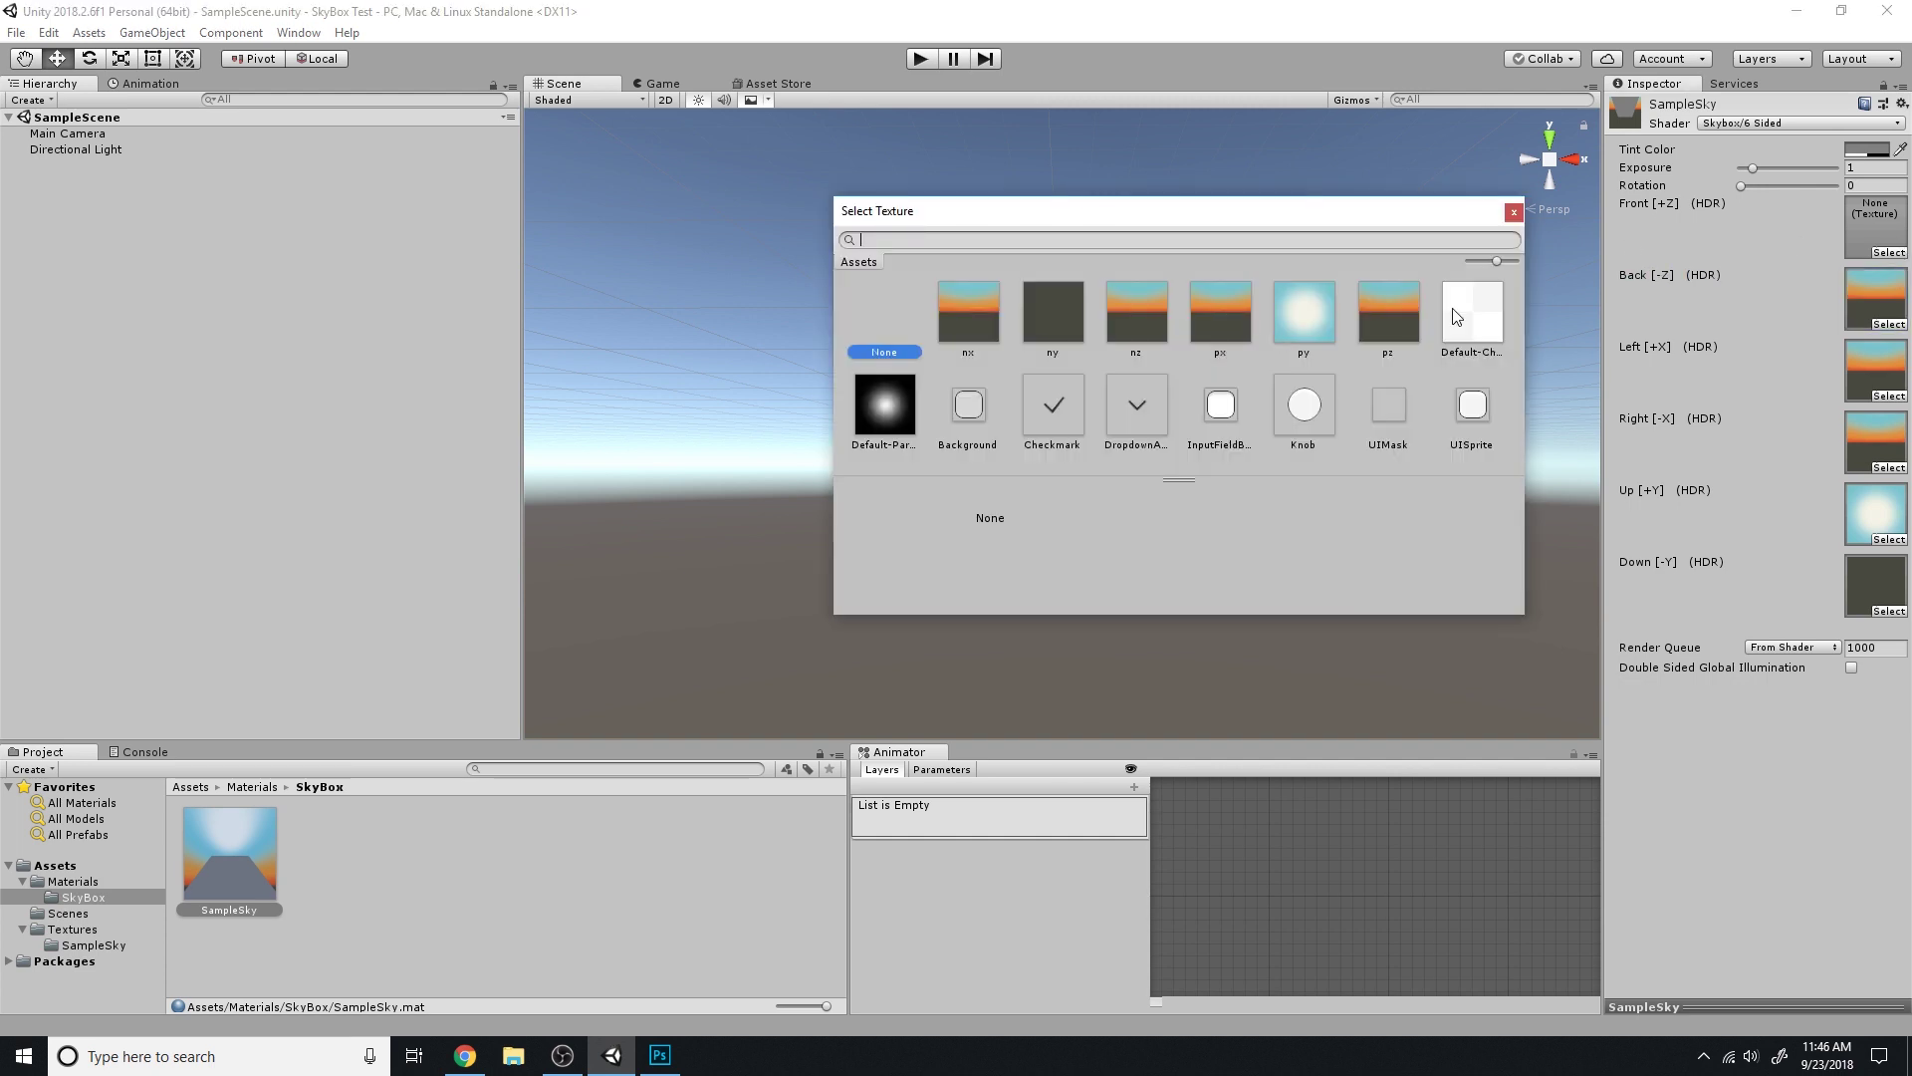
pyautogui.click(1382, 316)
pyautogui.click(1513, 213)
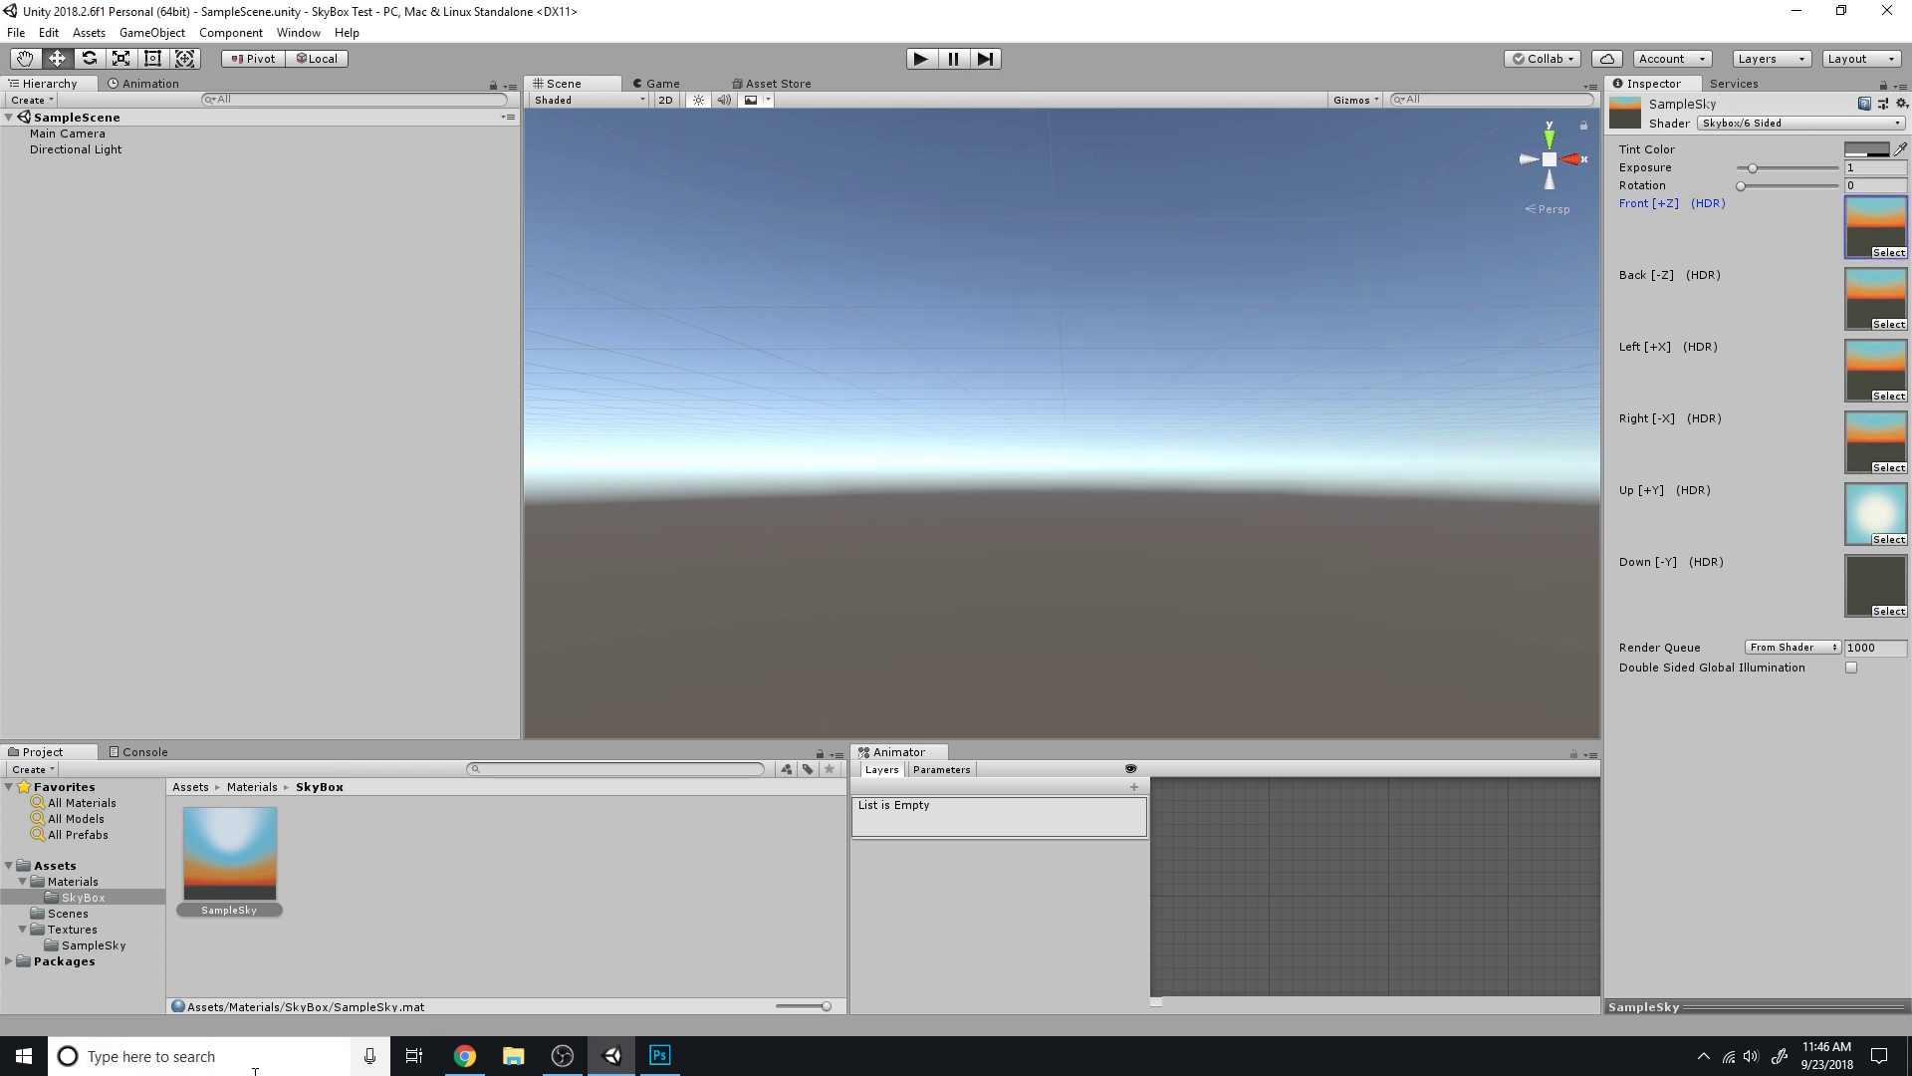
# Set SampleSky as the Skybox Material in the scene's Lighting Settings
pyautogui.click(307, 917)
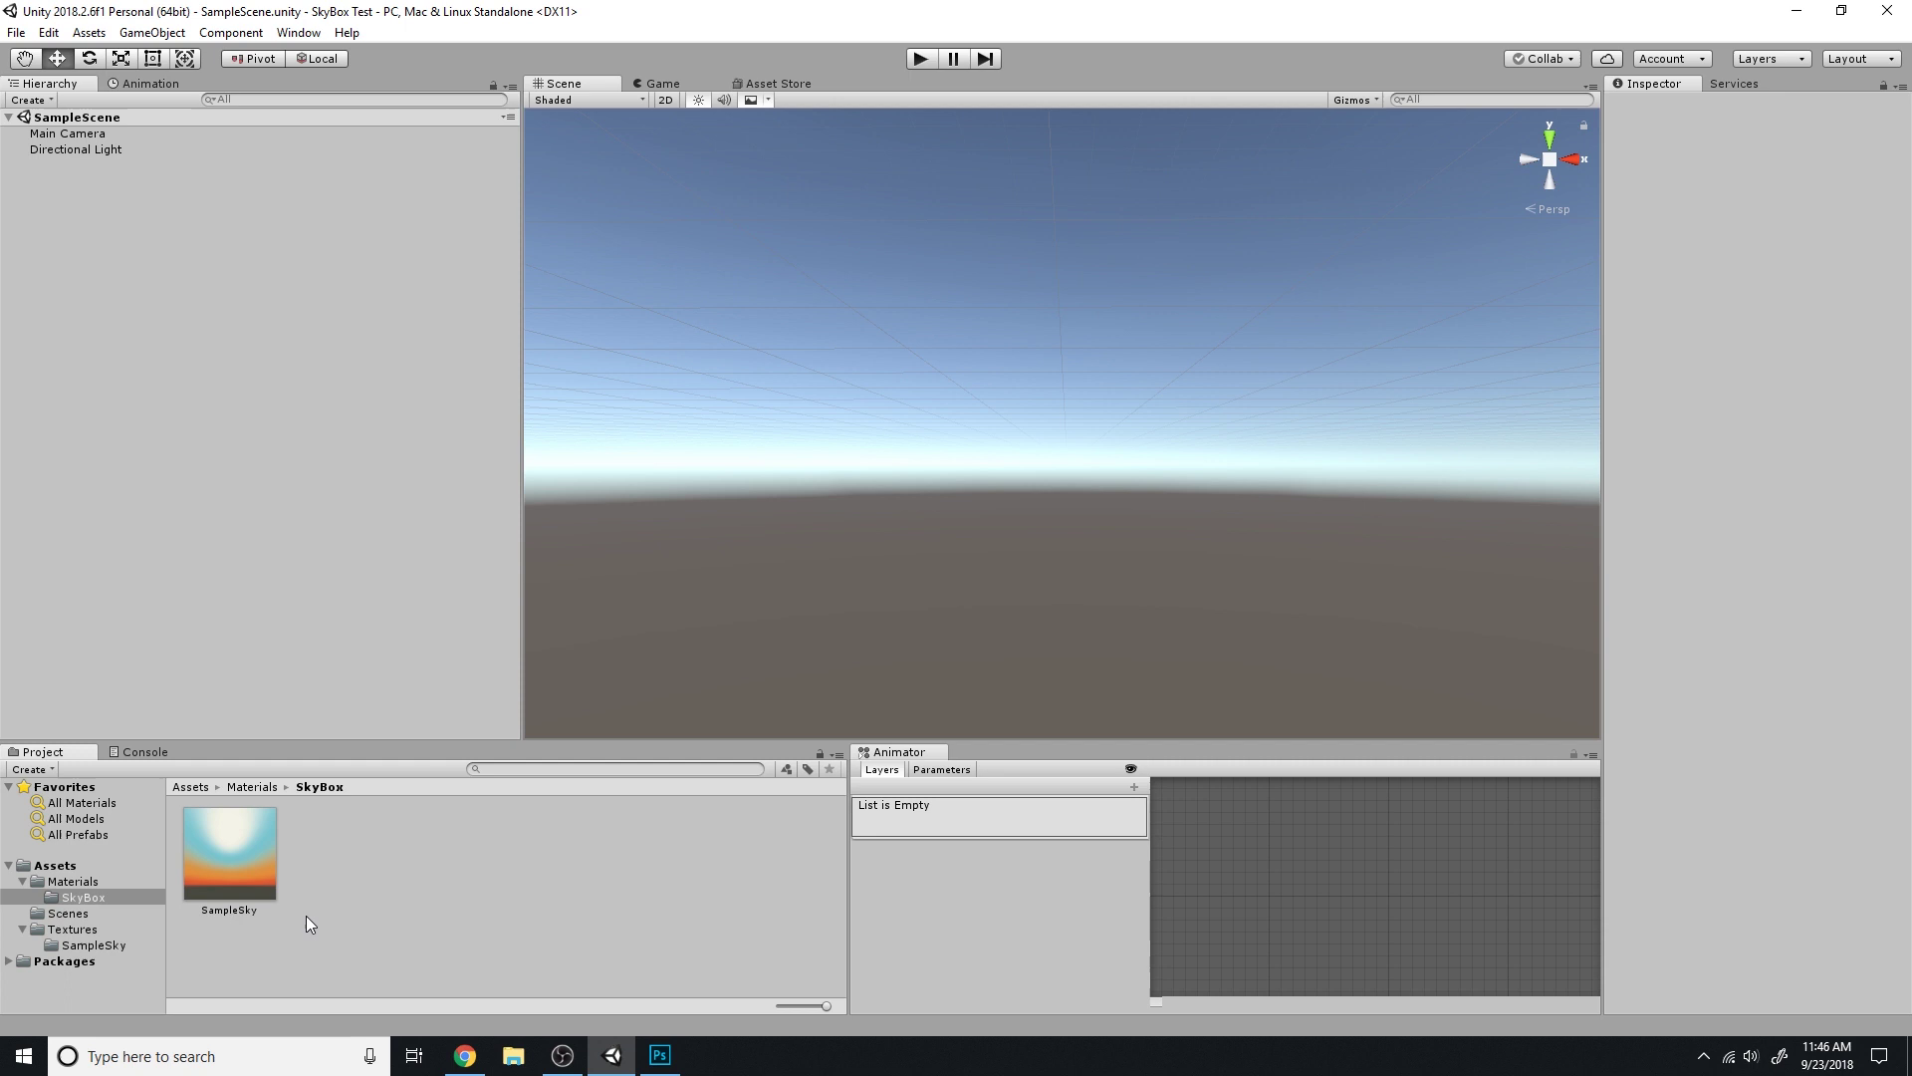
pyautogui.click(297, 33)
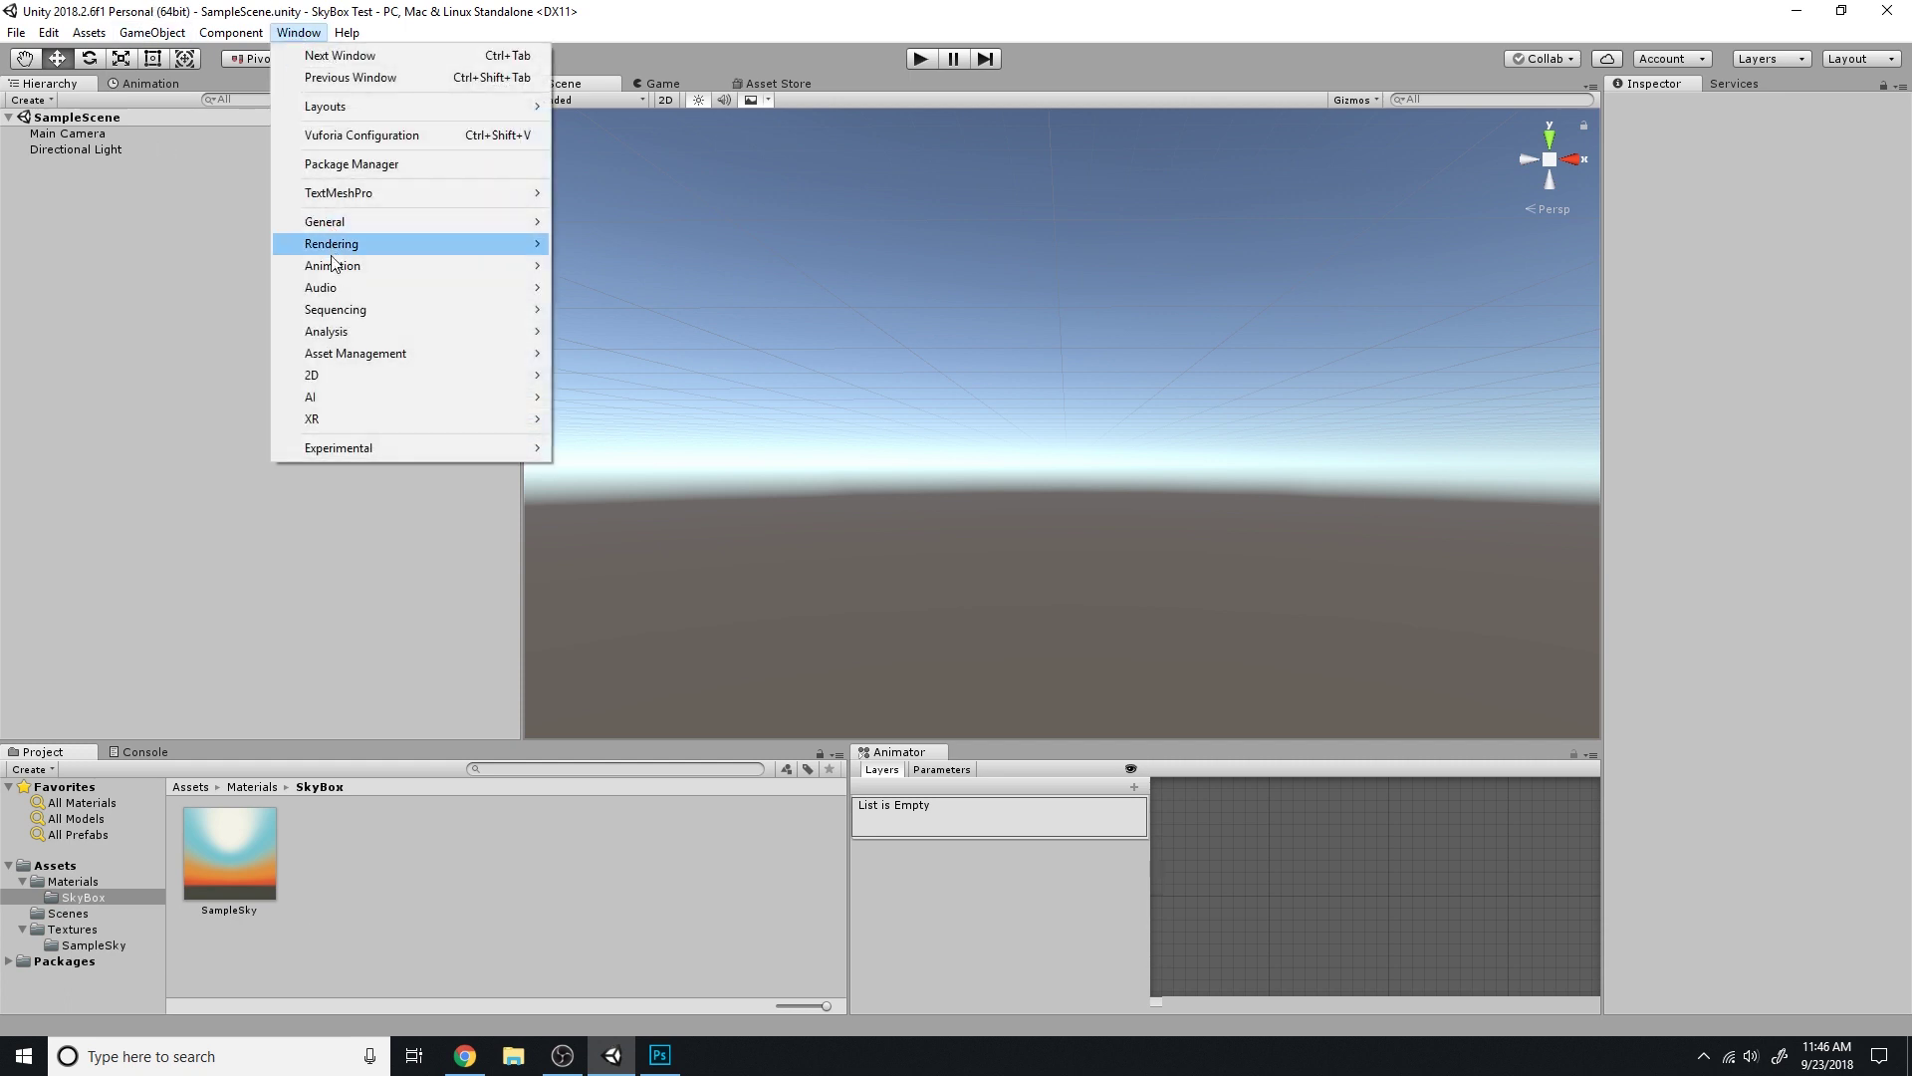
pyautogui.moveTo(331, 245)
pyautogui.click(601, 245)
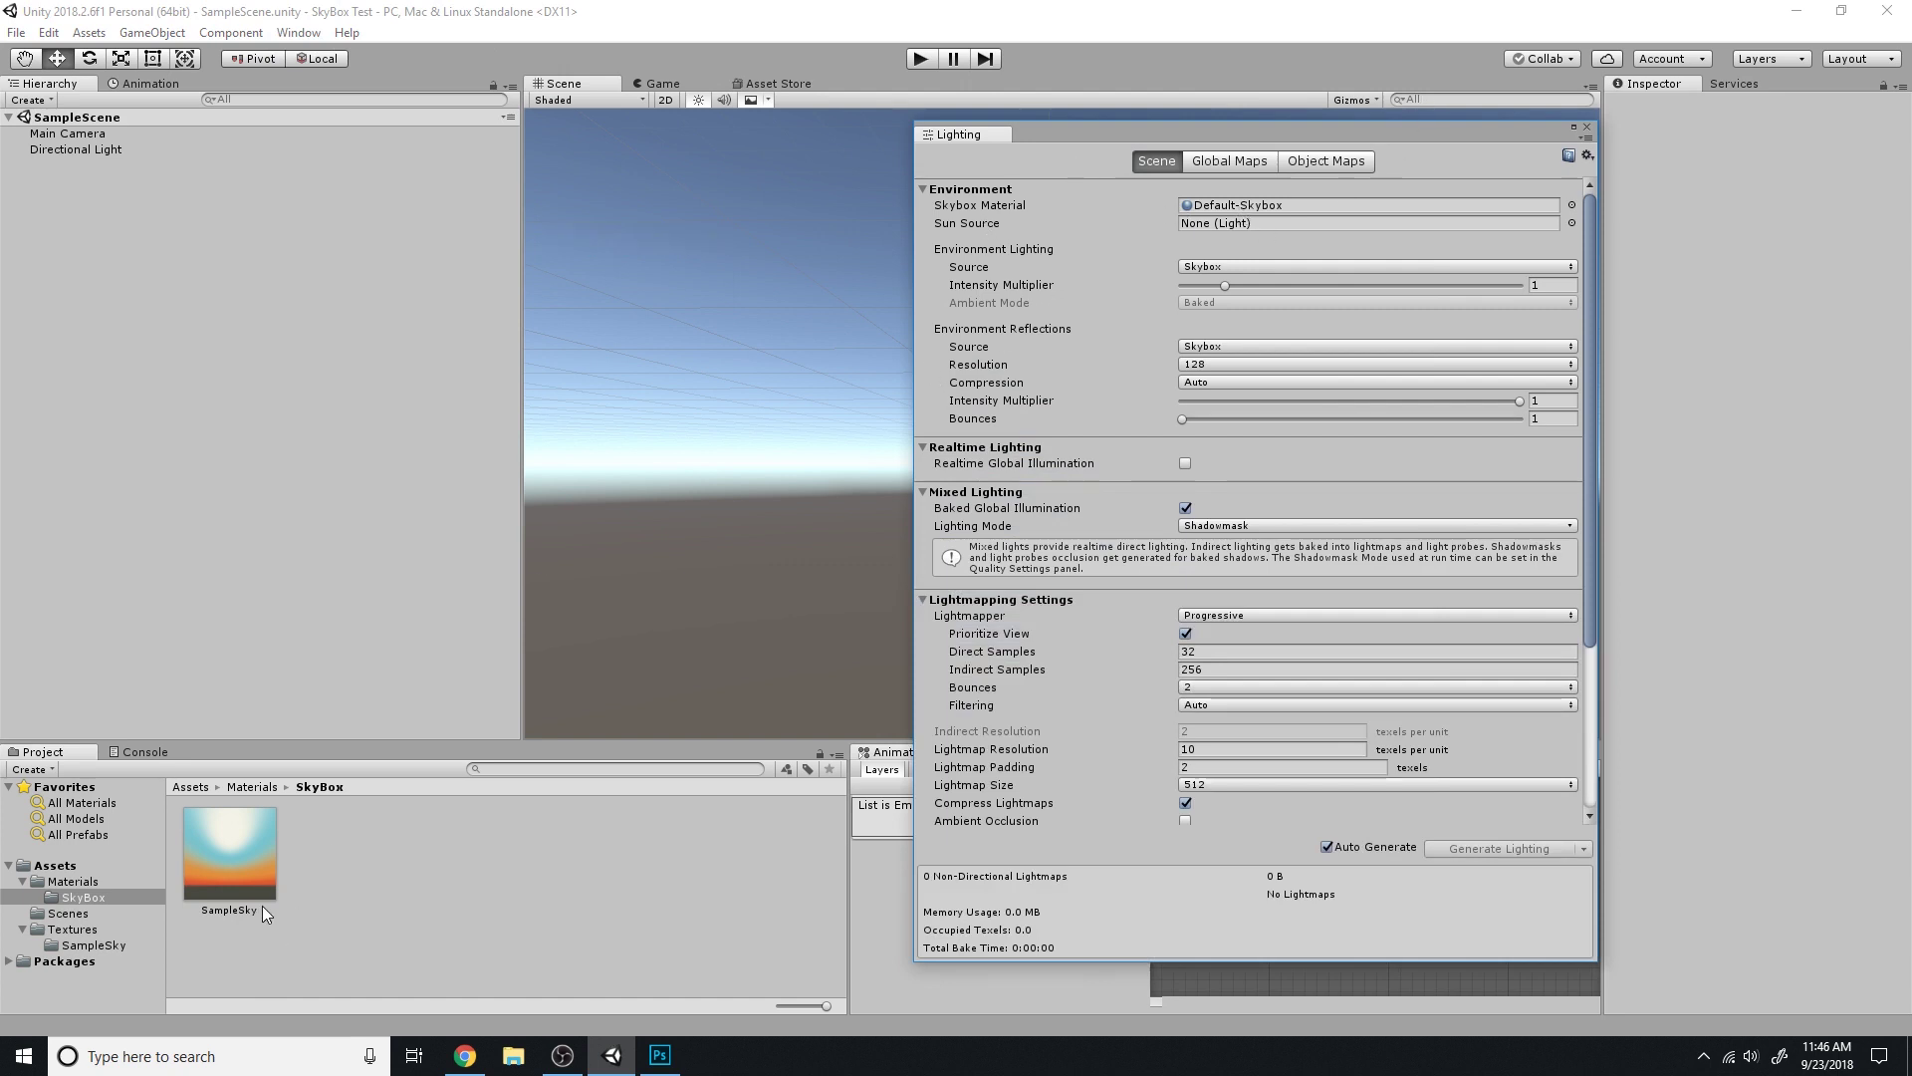
pyautogui.moveTo(229, 848); pyautogui.dragTo(1246, 209)
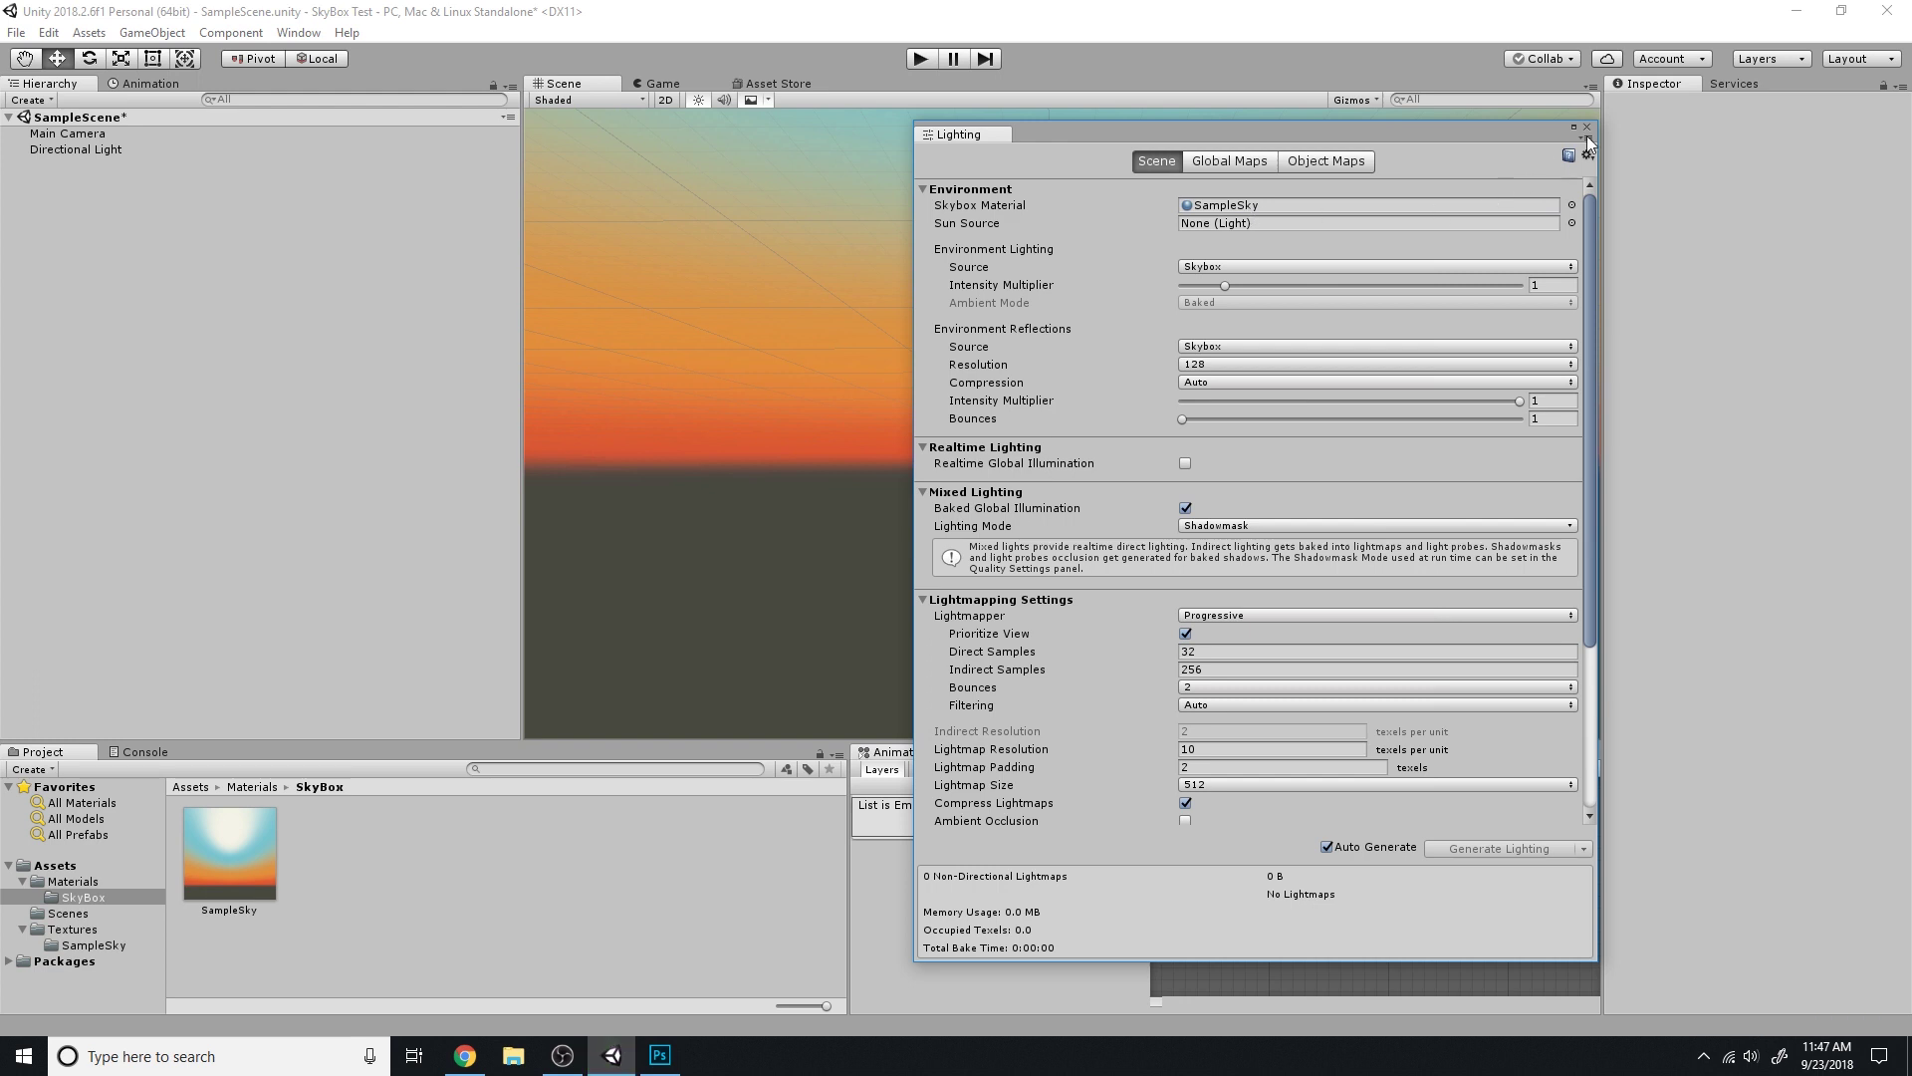
pyautogui.click(1586, 130)
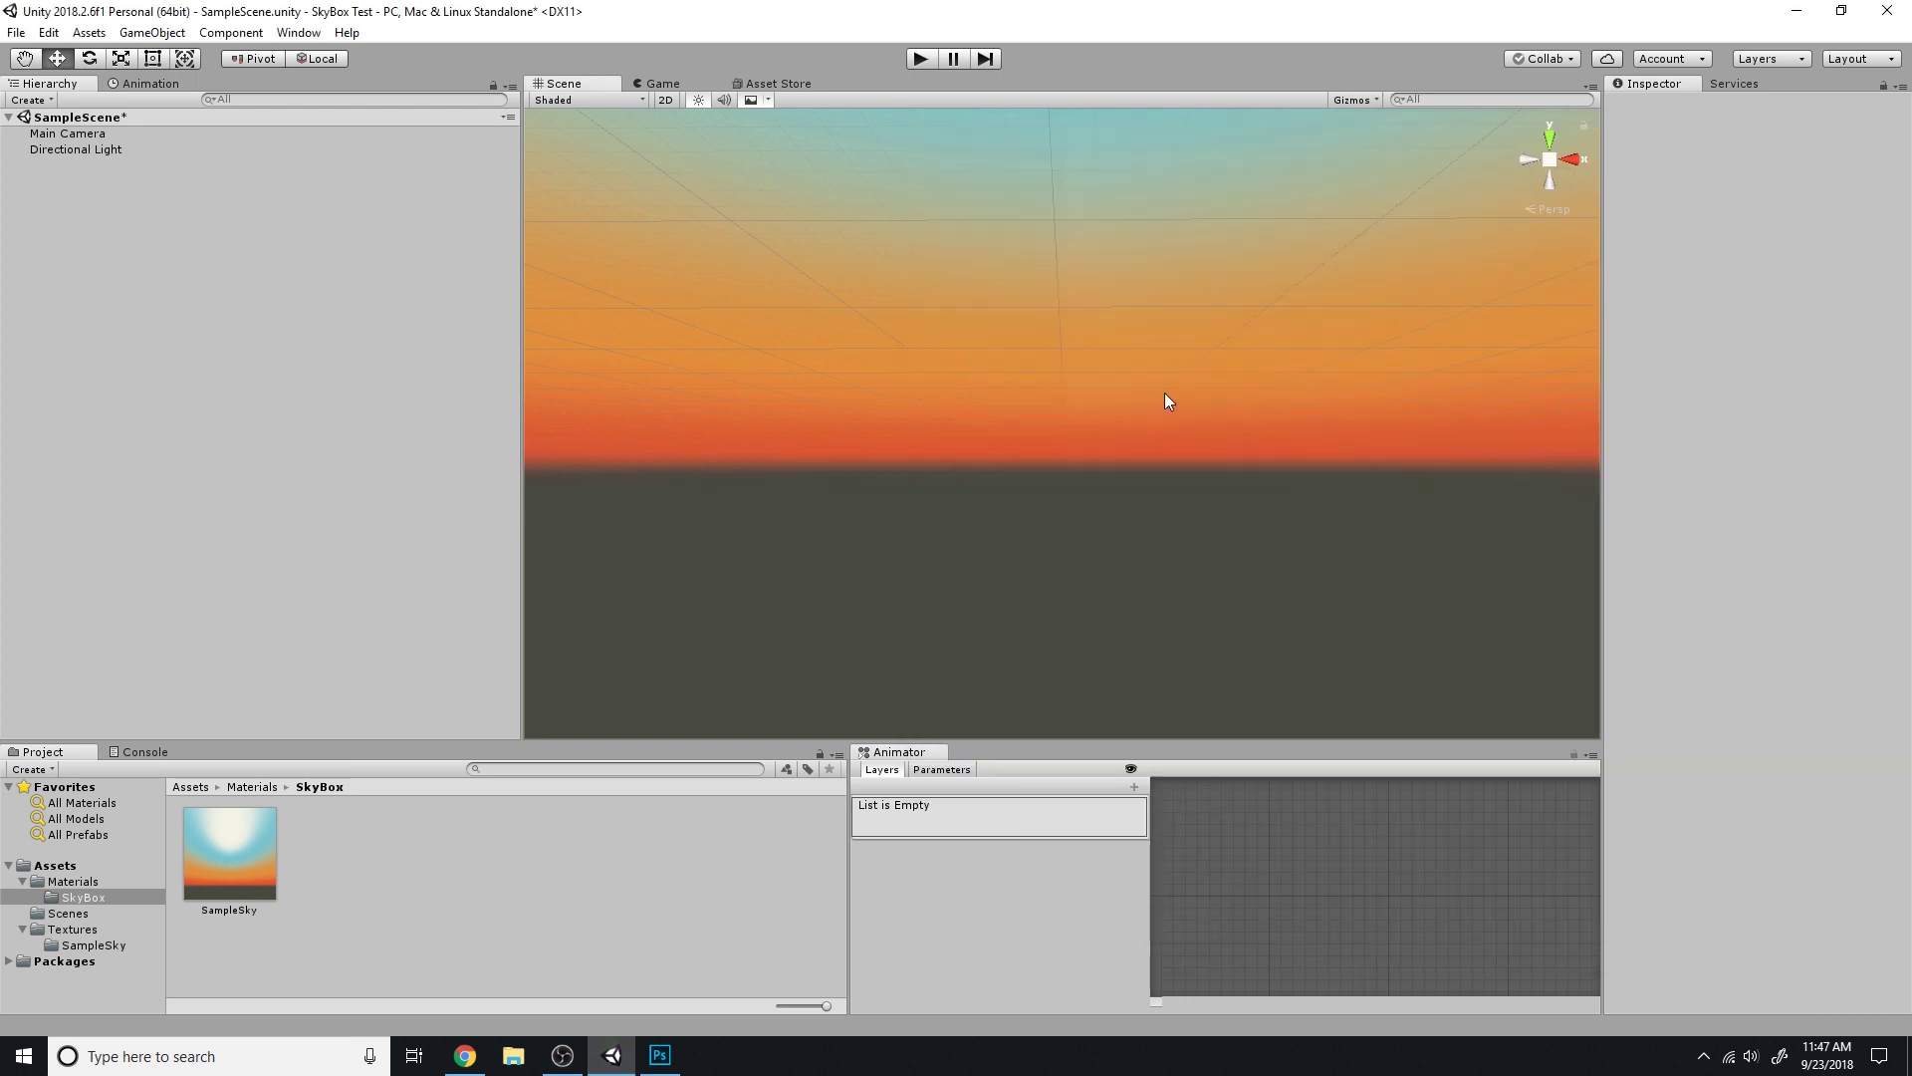
# Orbit, tilt and zoom the Scene view to inspect the sunset skybox from other angles
pyautogui.moveTo(1165, 396); pyautogui.dragTo(1041, 693)
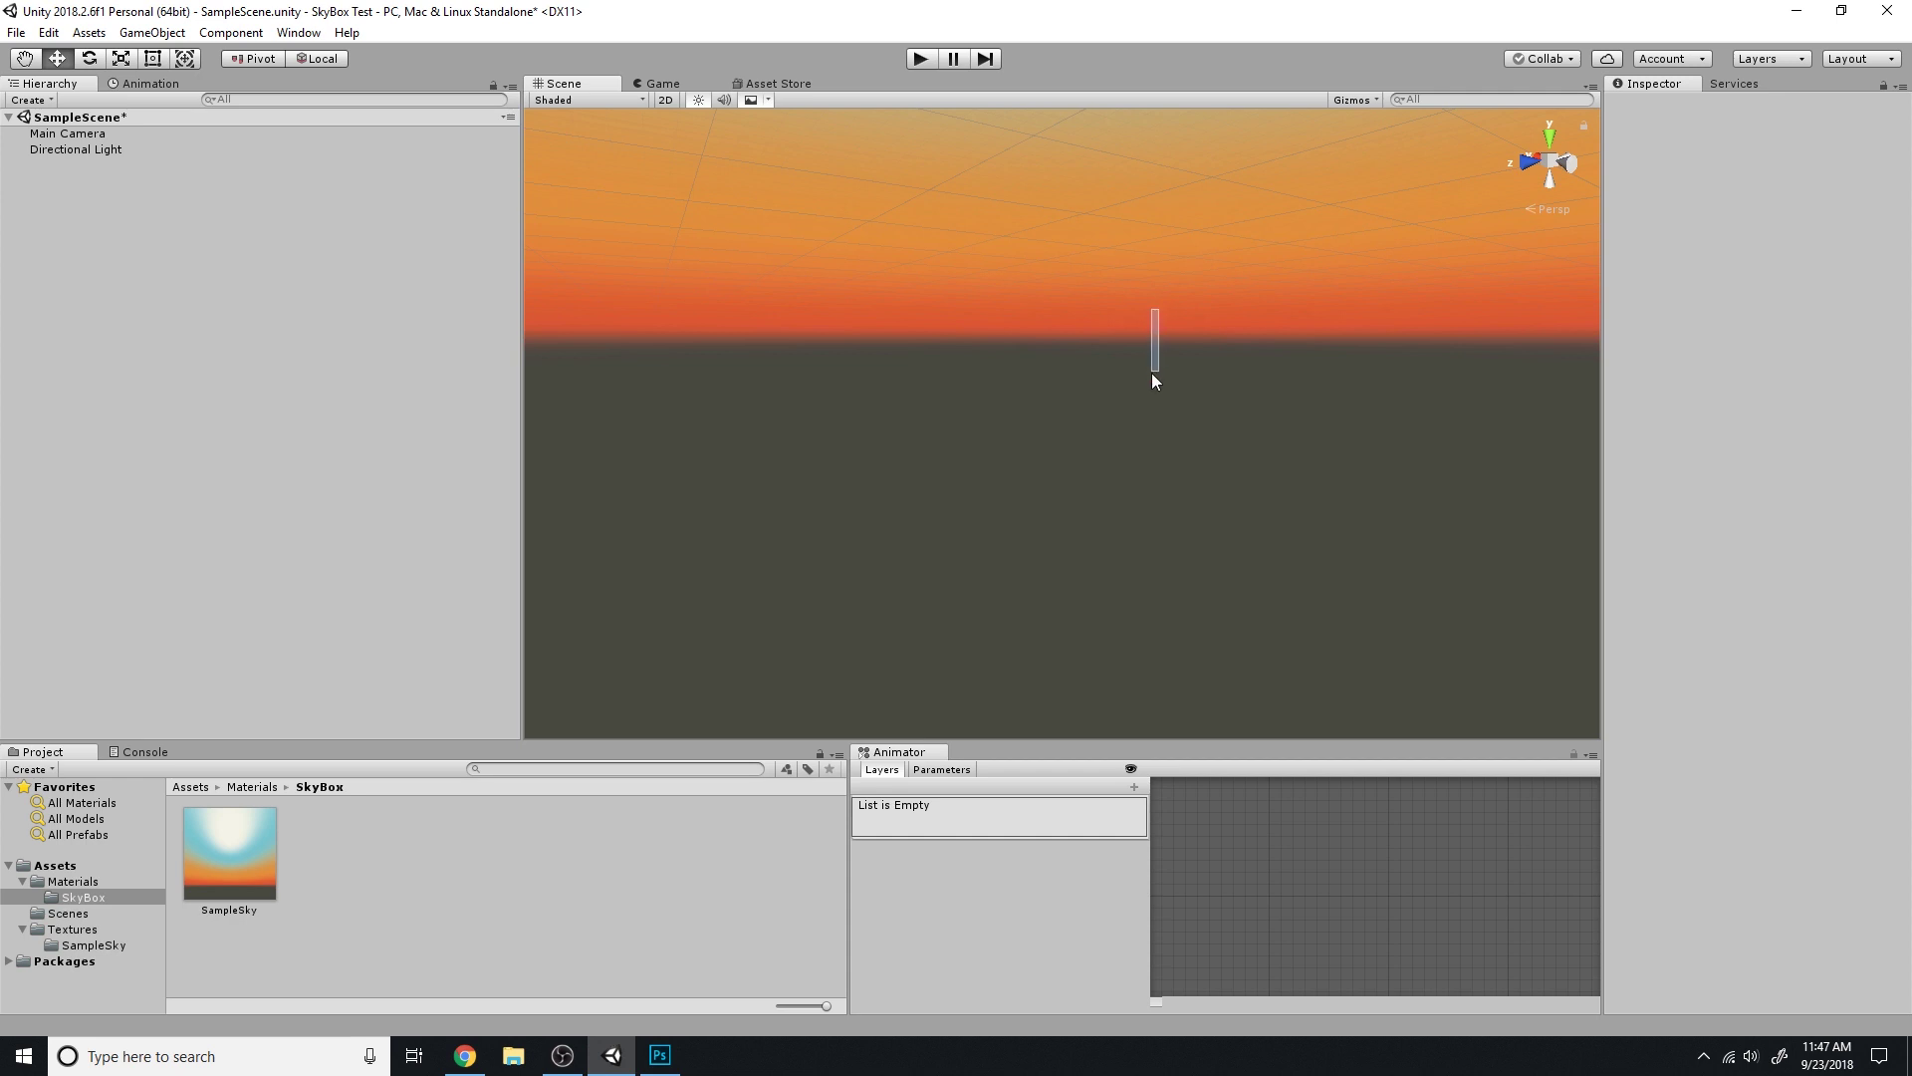
pyautogui.moveTo(1259, 380); pyautogui.dragTo(1215, 320)
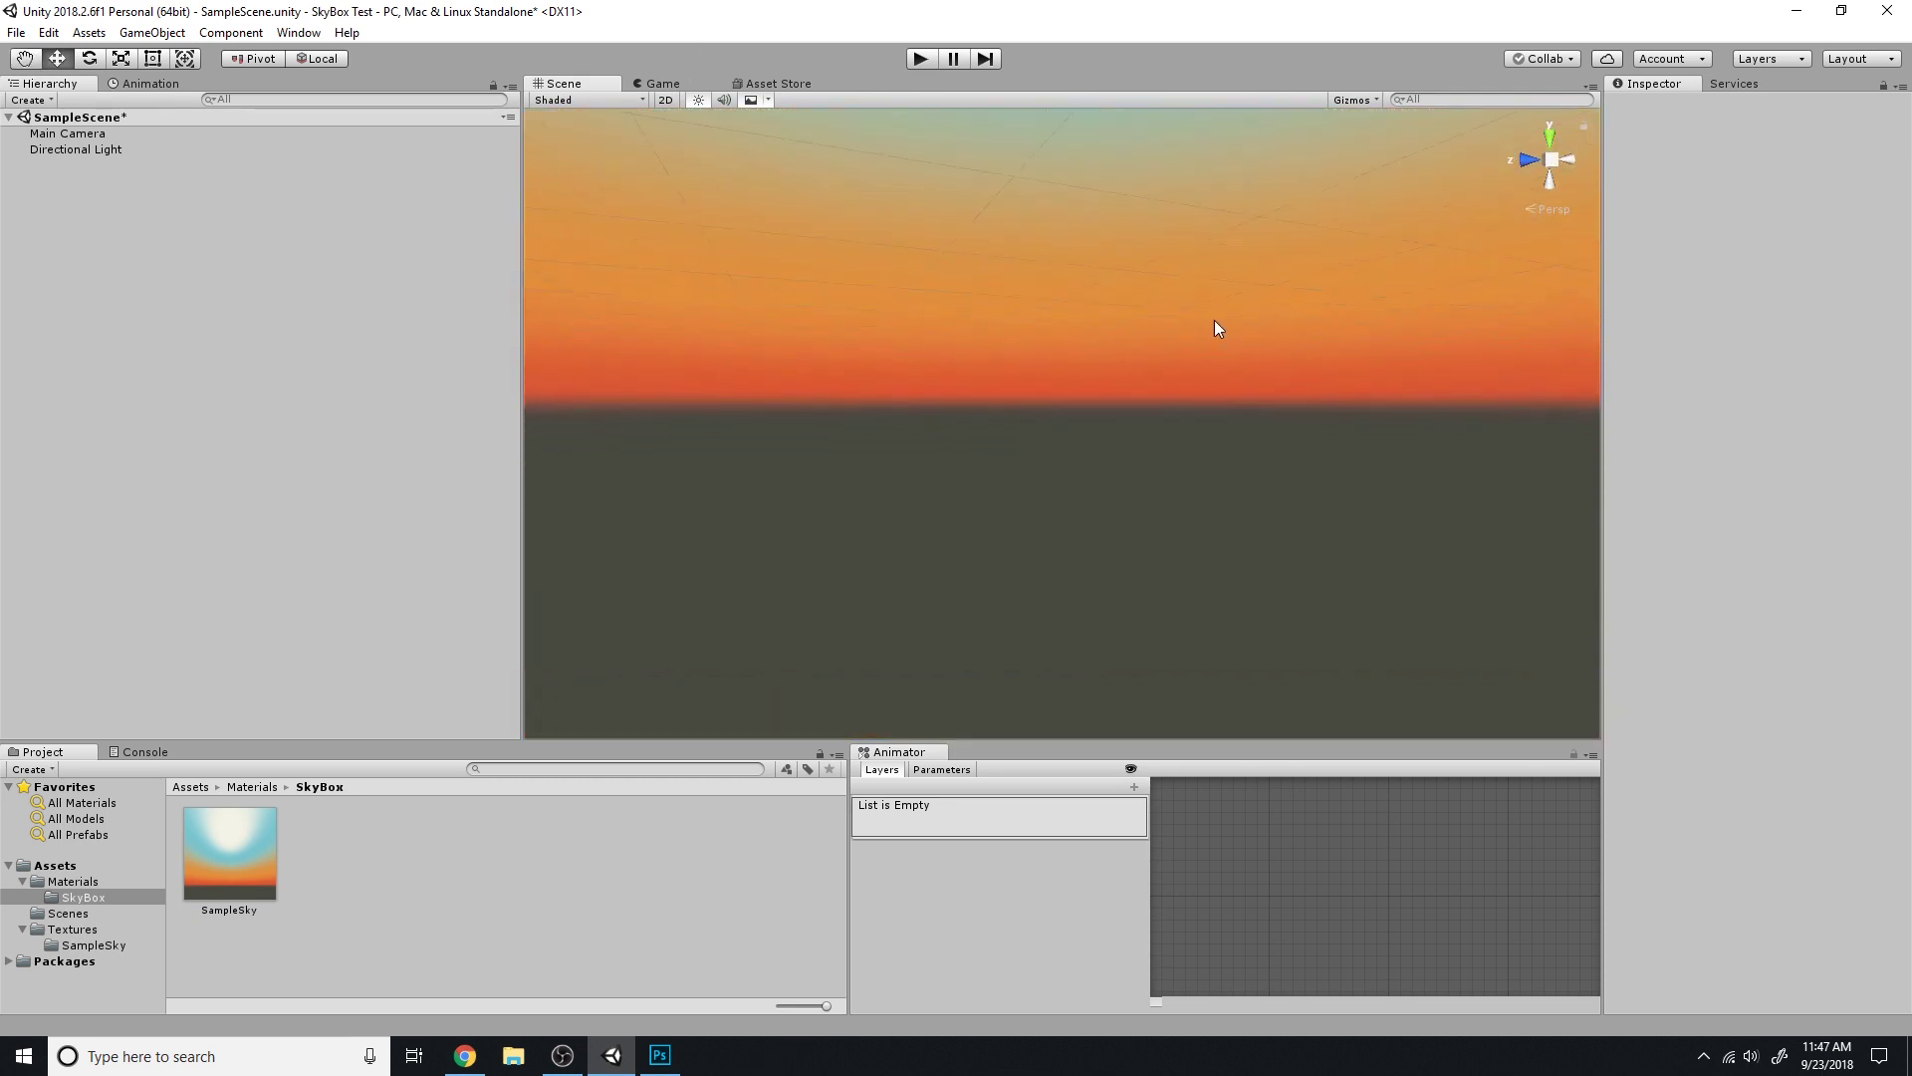
pyautogui.scroll(-5, 1215, 329)
pyautogui.scroll(2, 1120, 432)
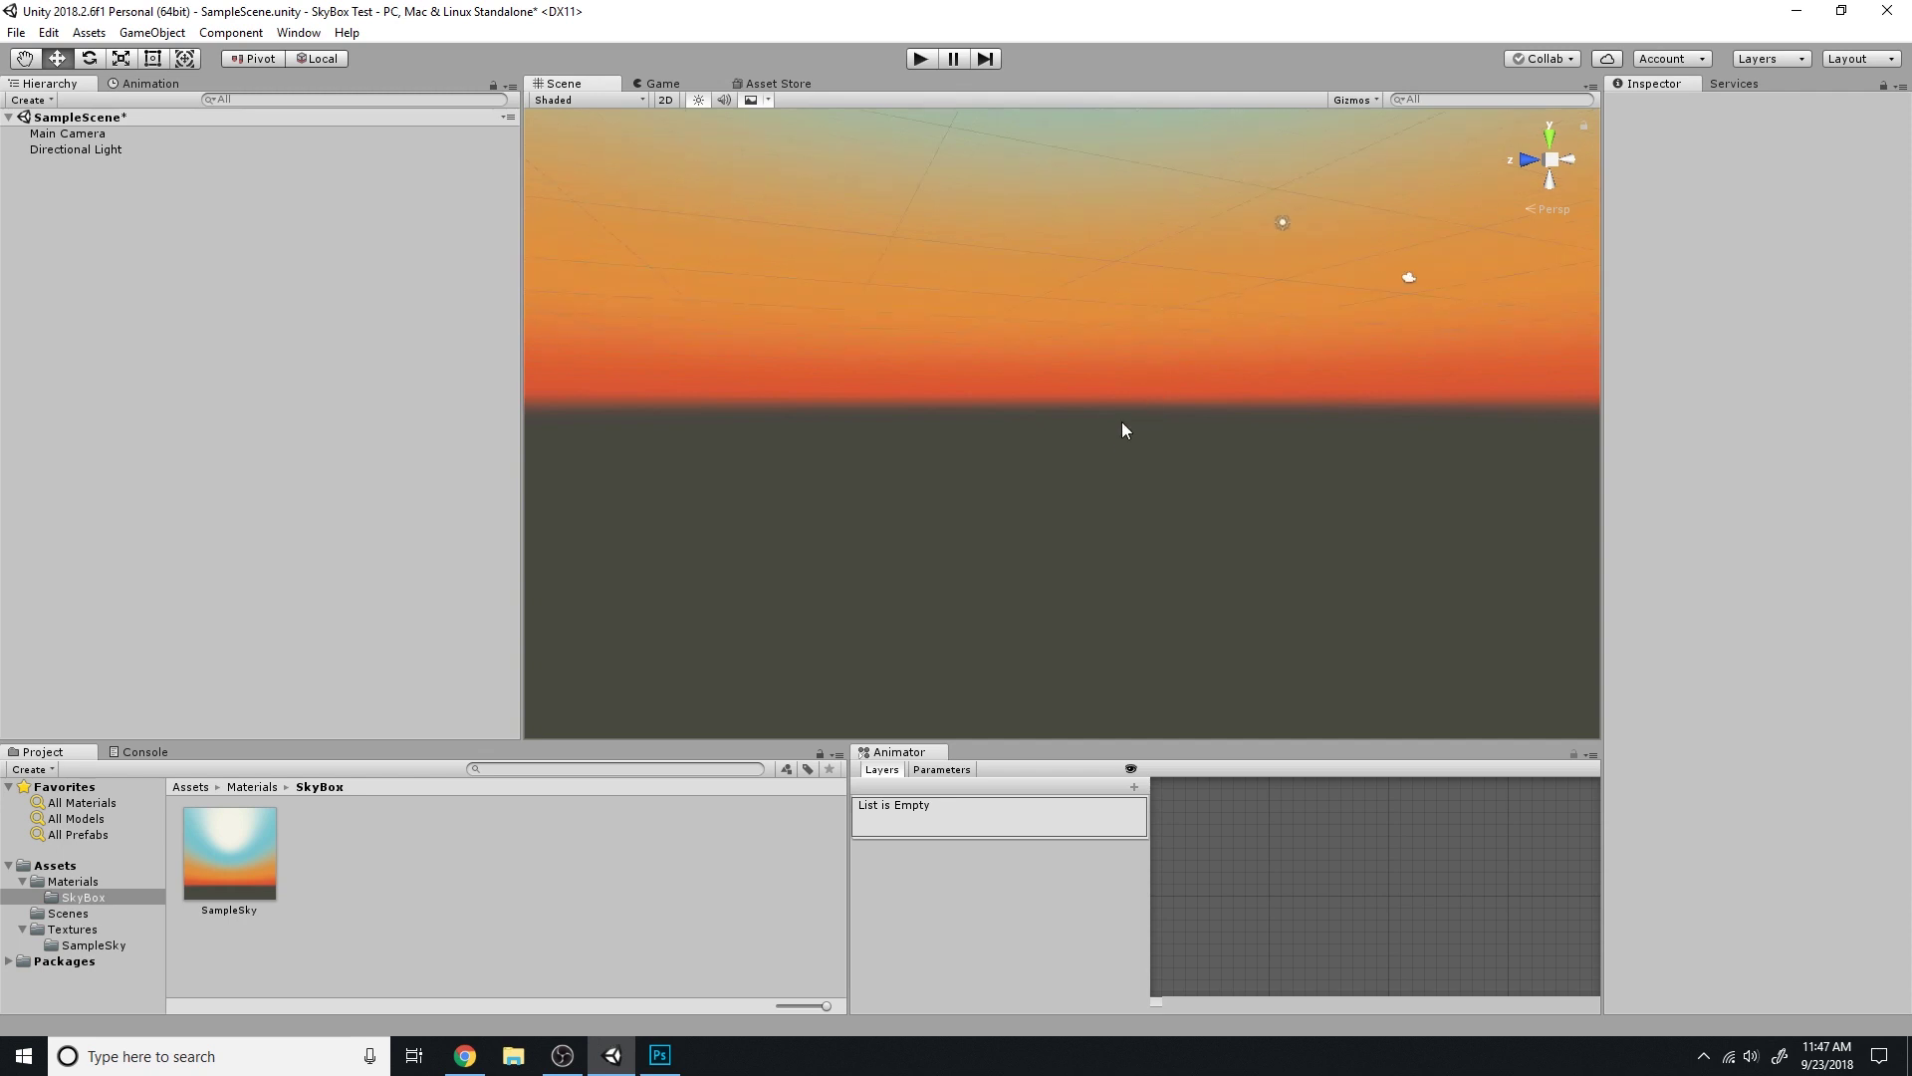